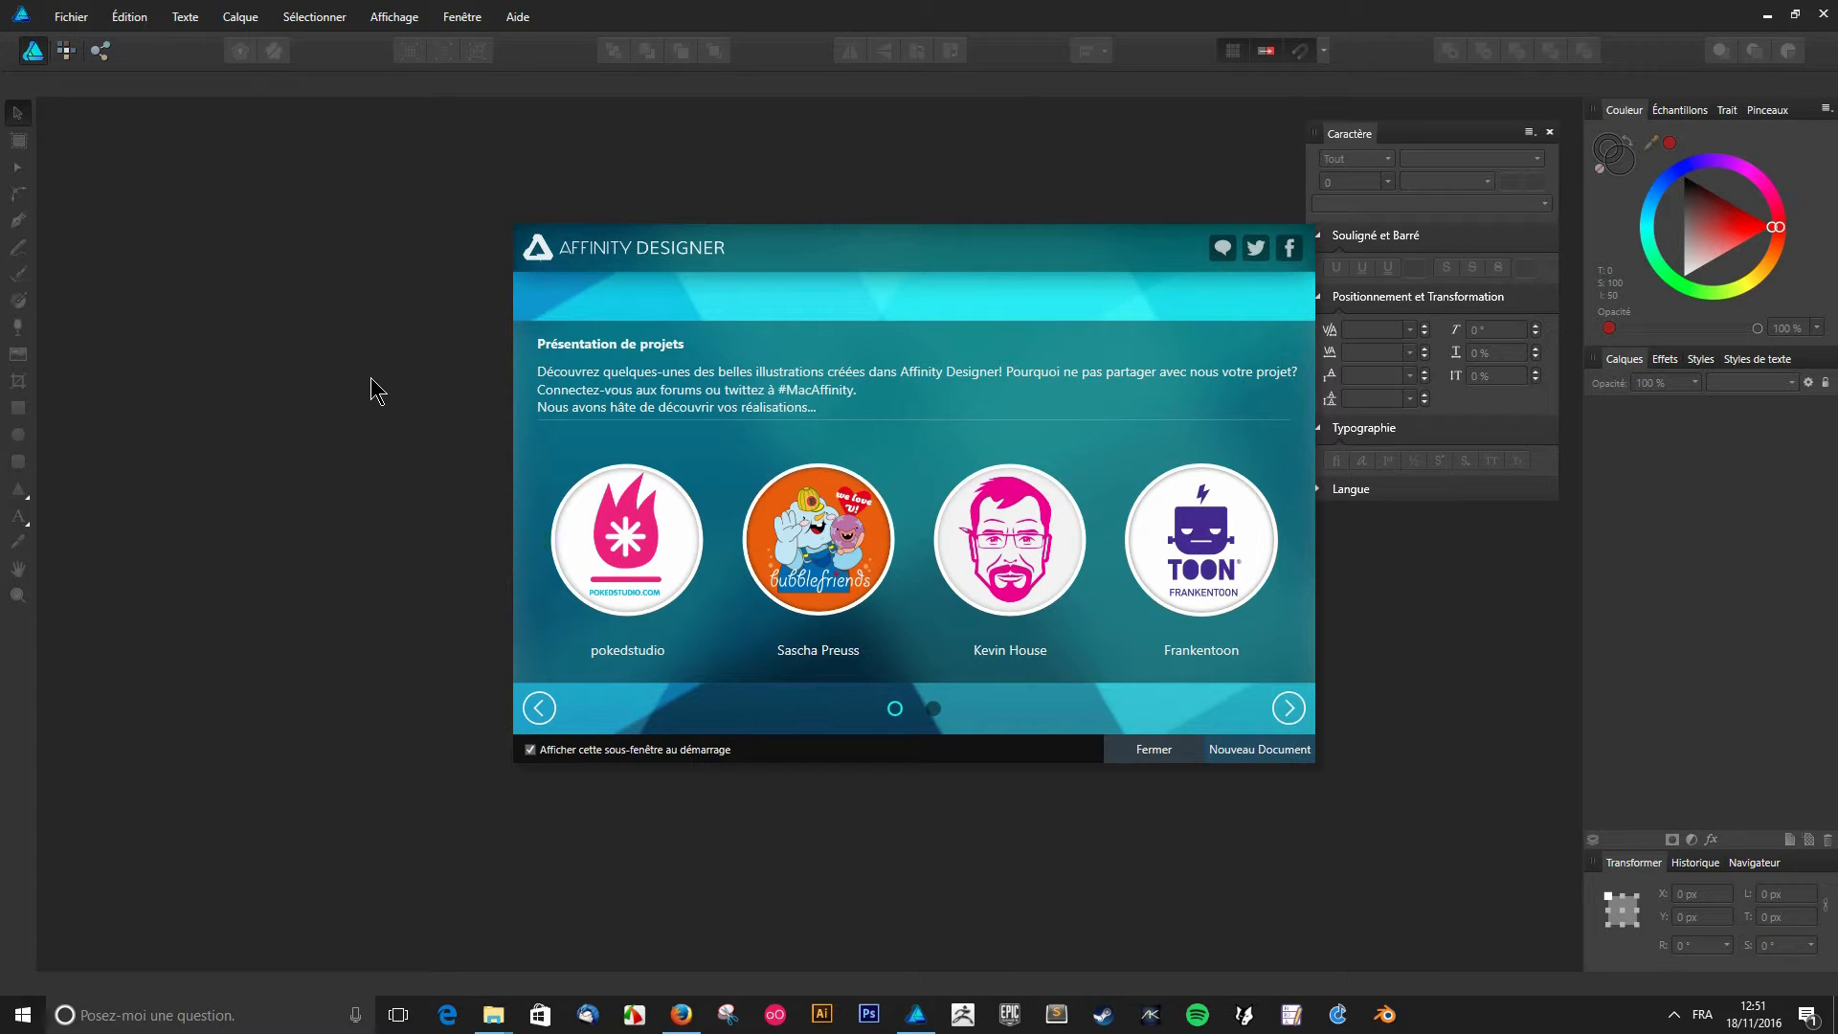
- Start setting up a new document and view the available document types
left_click(1273, 754)
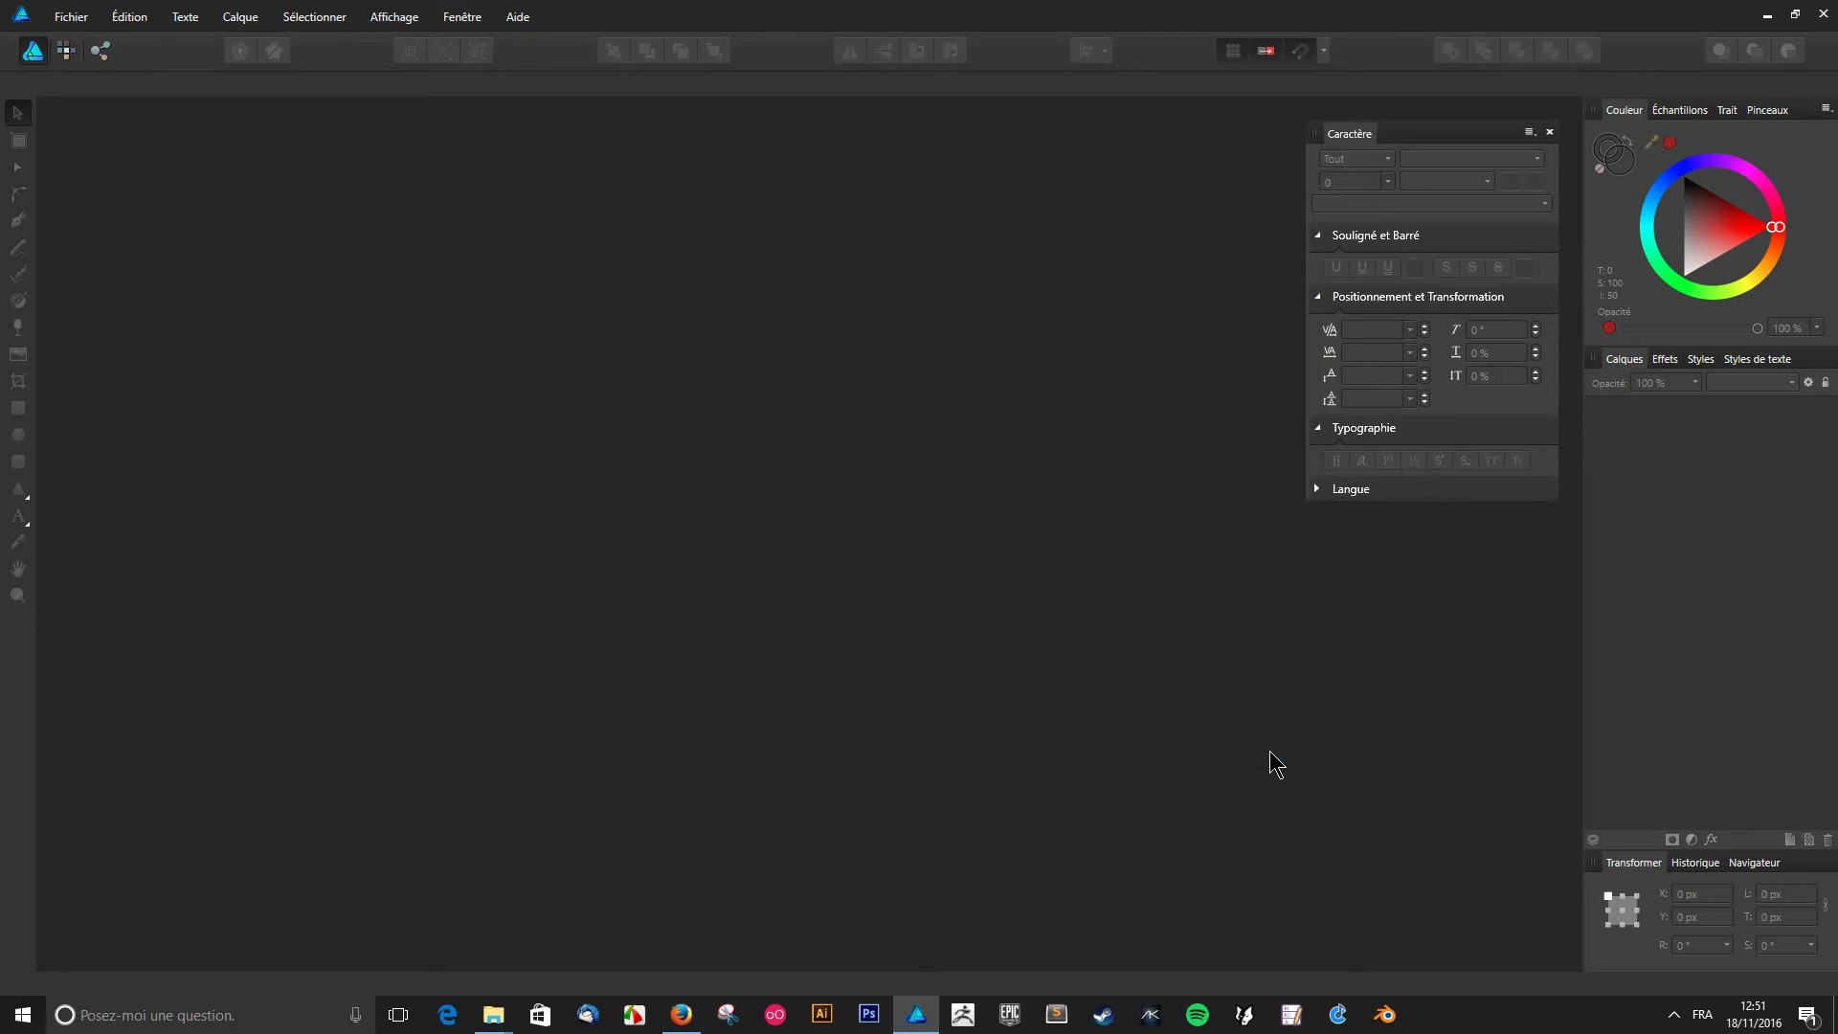
left_click(977, 294)
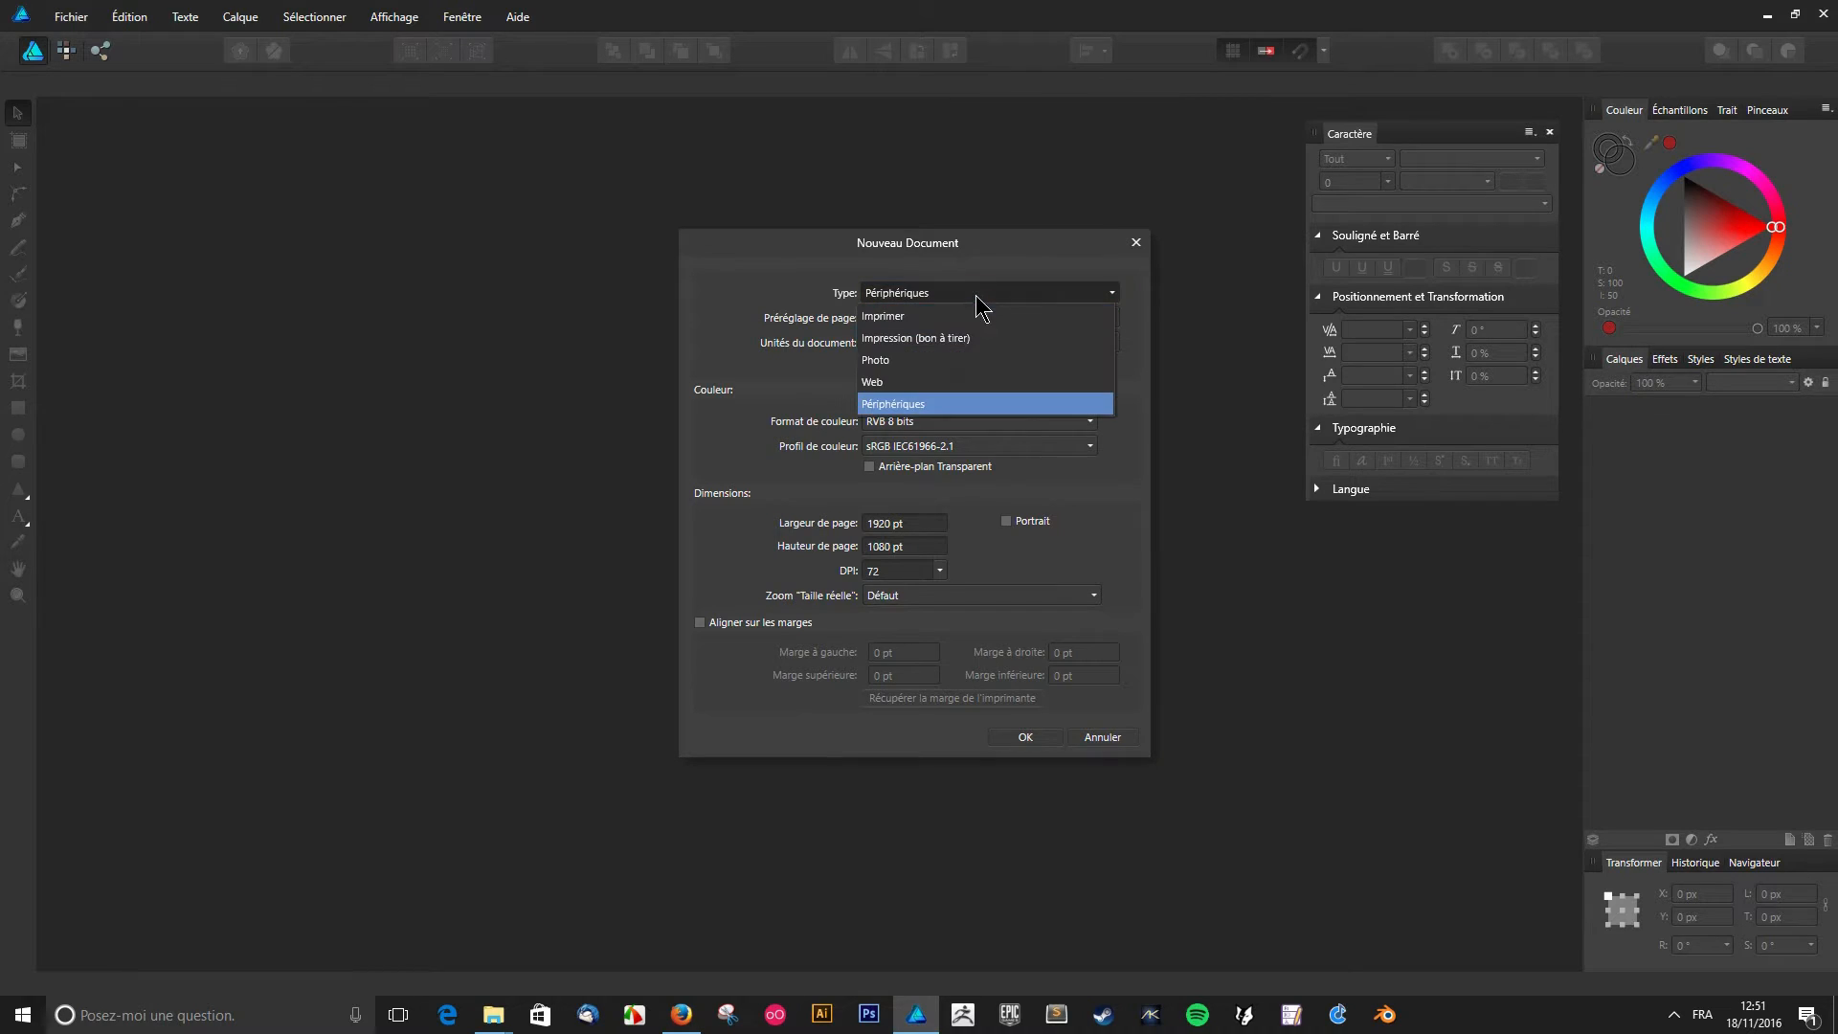
left_click(814, 423)
- Set the document type to Web and look through its page size presets
left_click(946, 292)
left_click(944, 392)
left_click(944, 318)
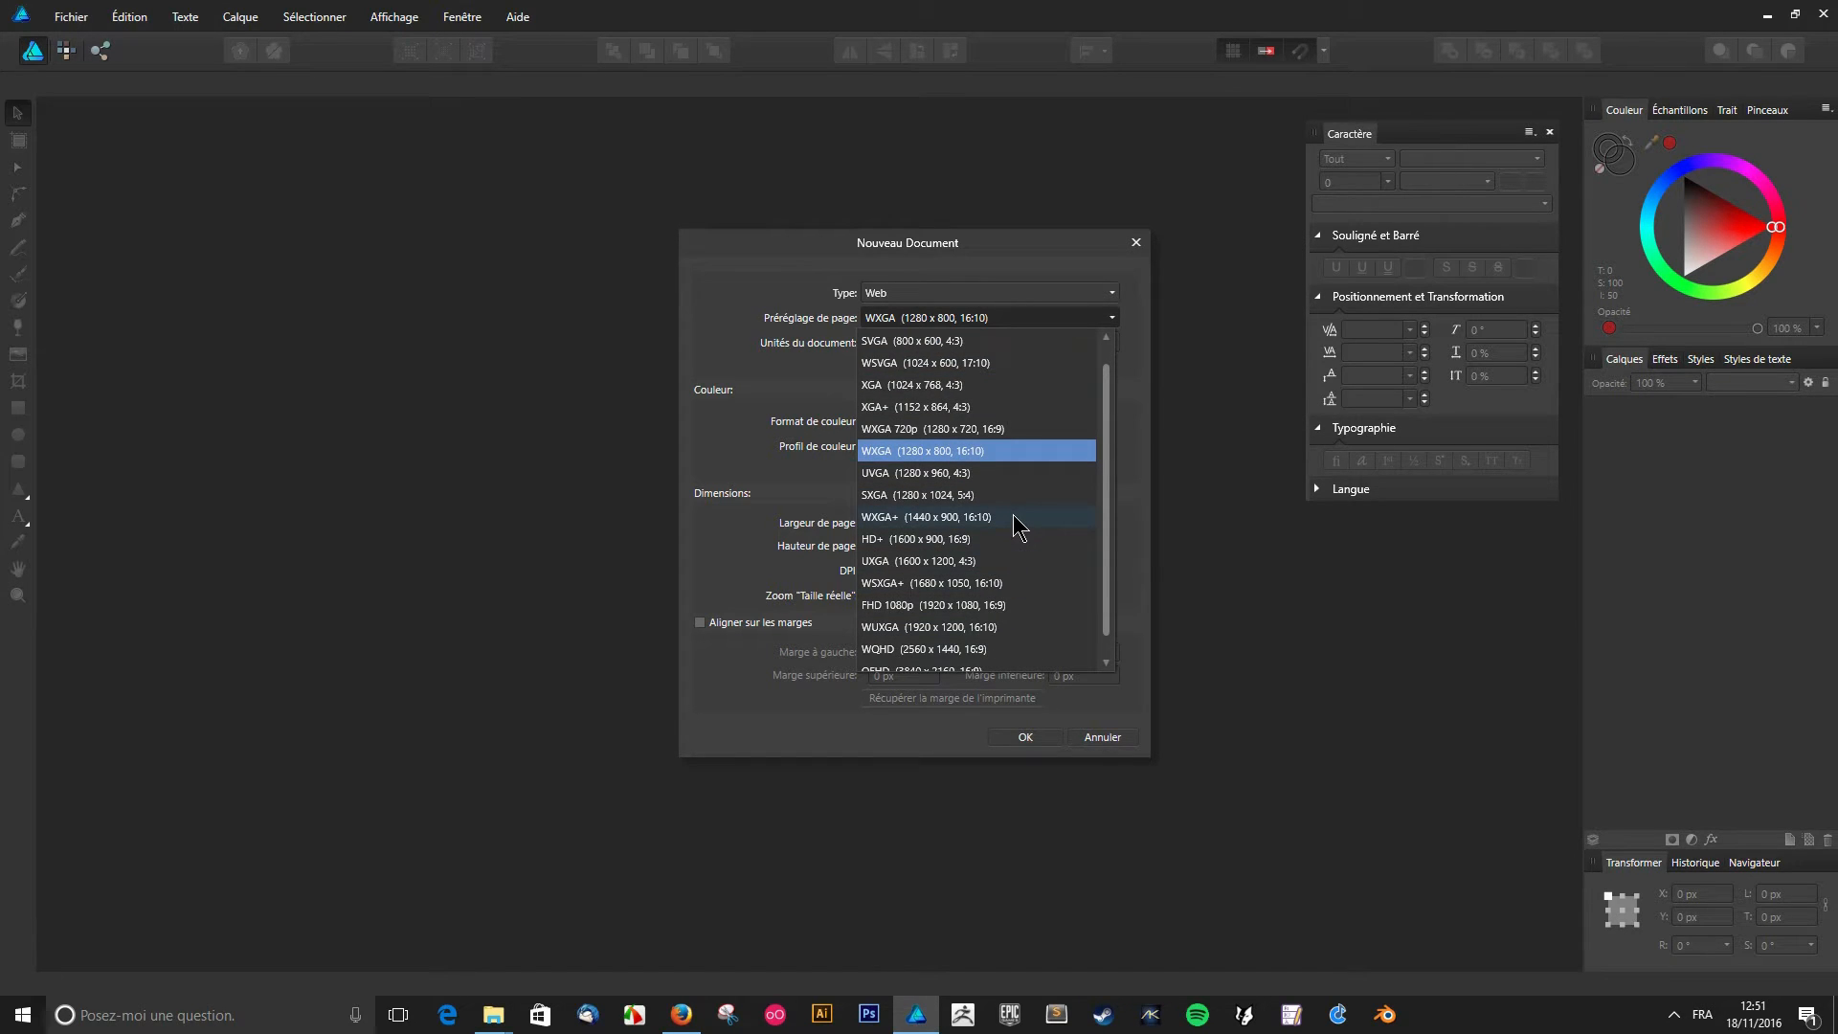
scroll(1005, 426, "up", 1)
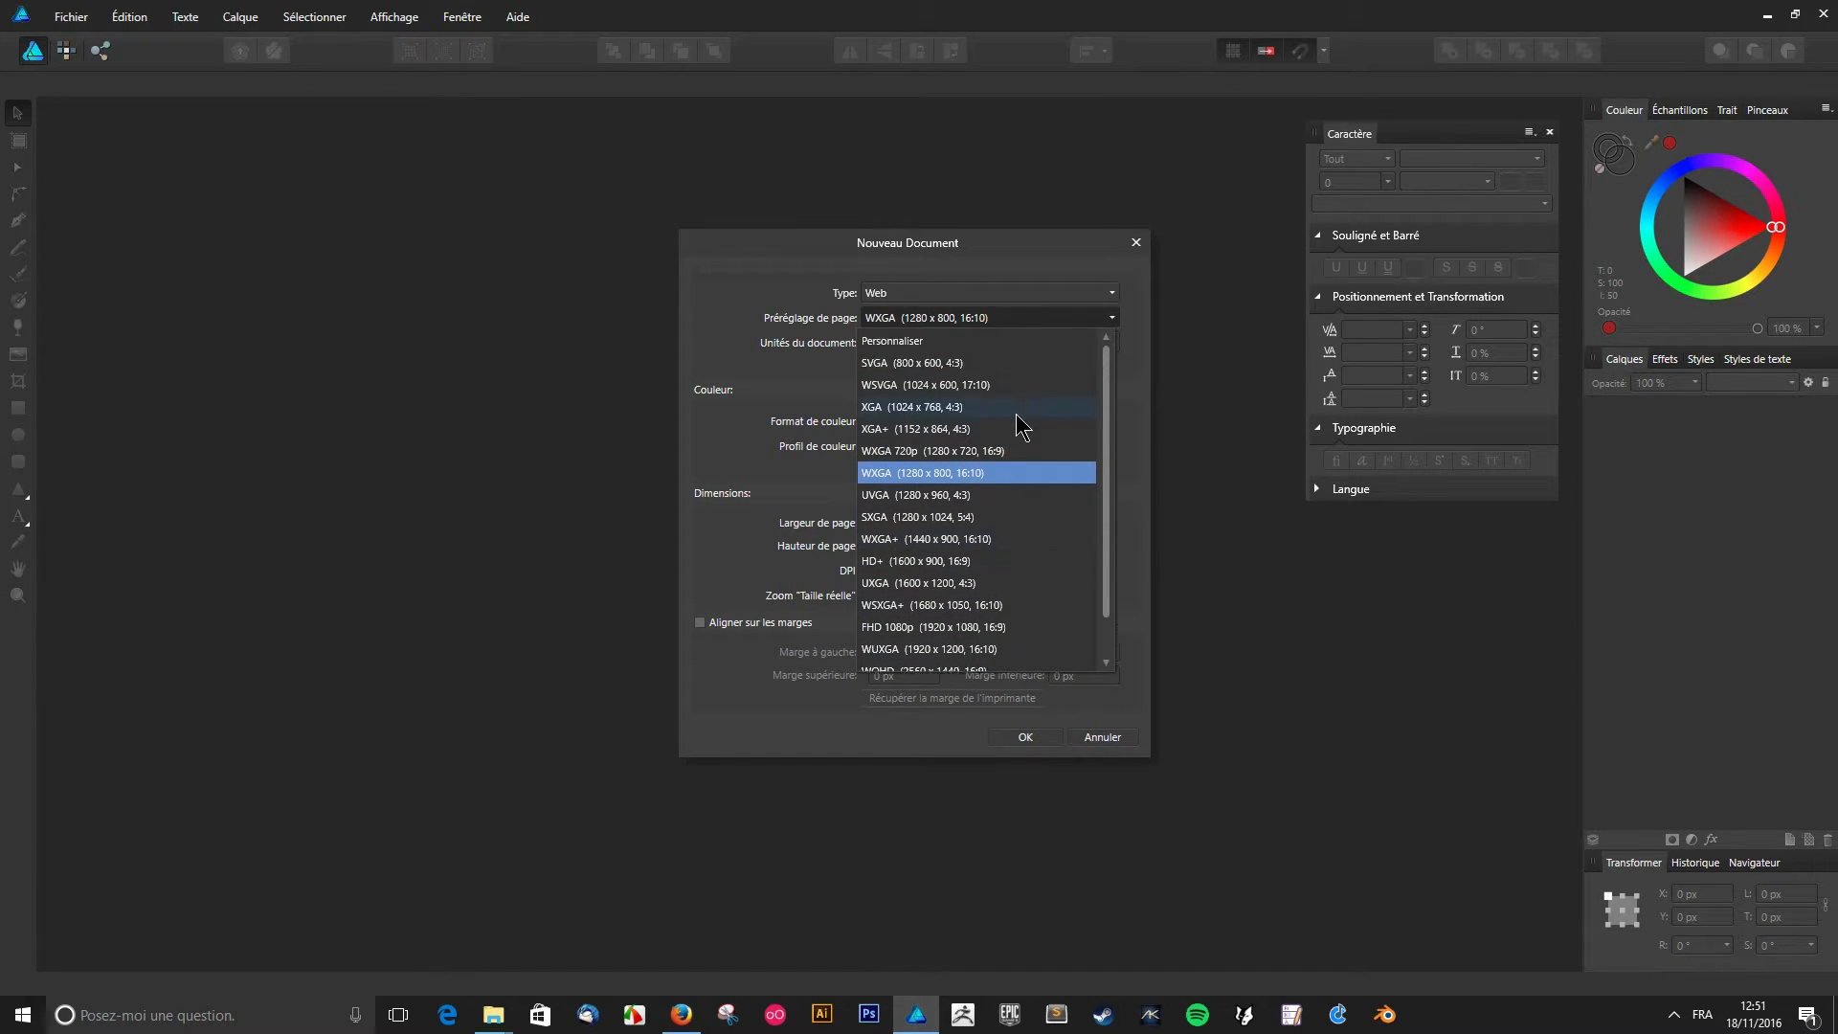
scroll(1017, 422, "down", 2)
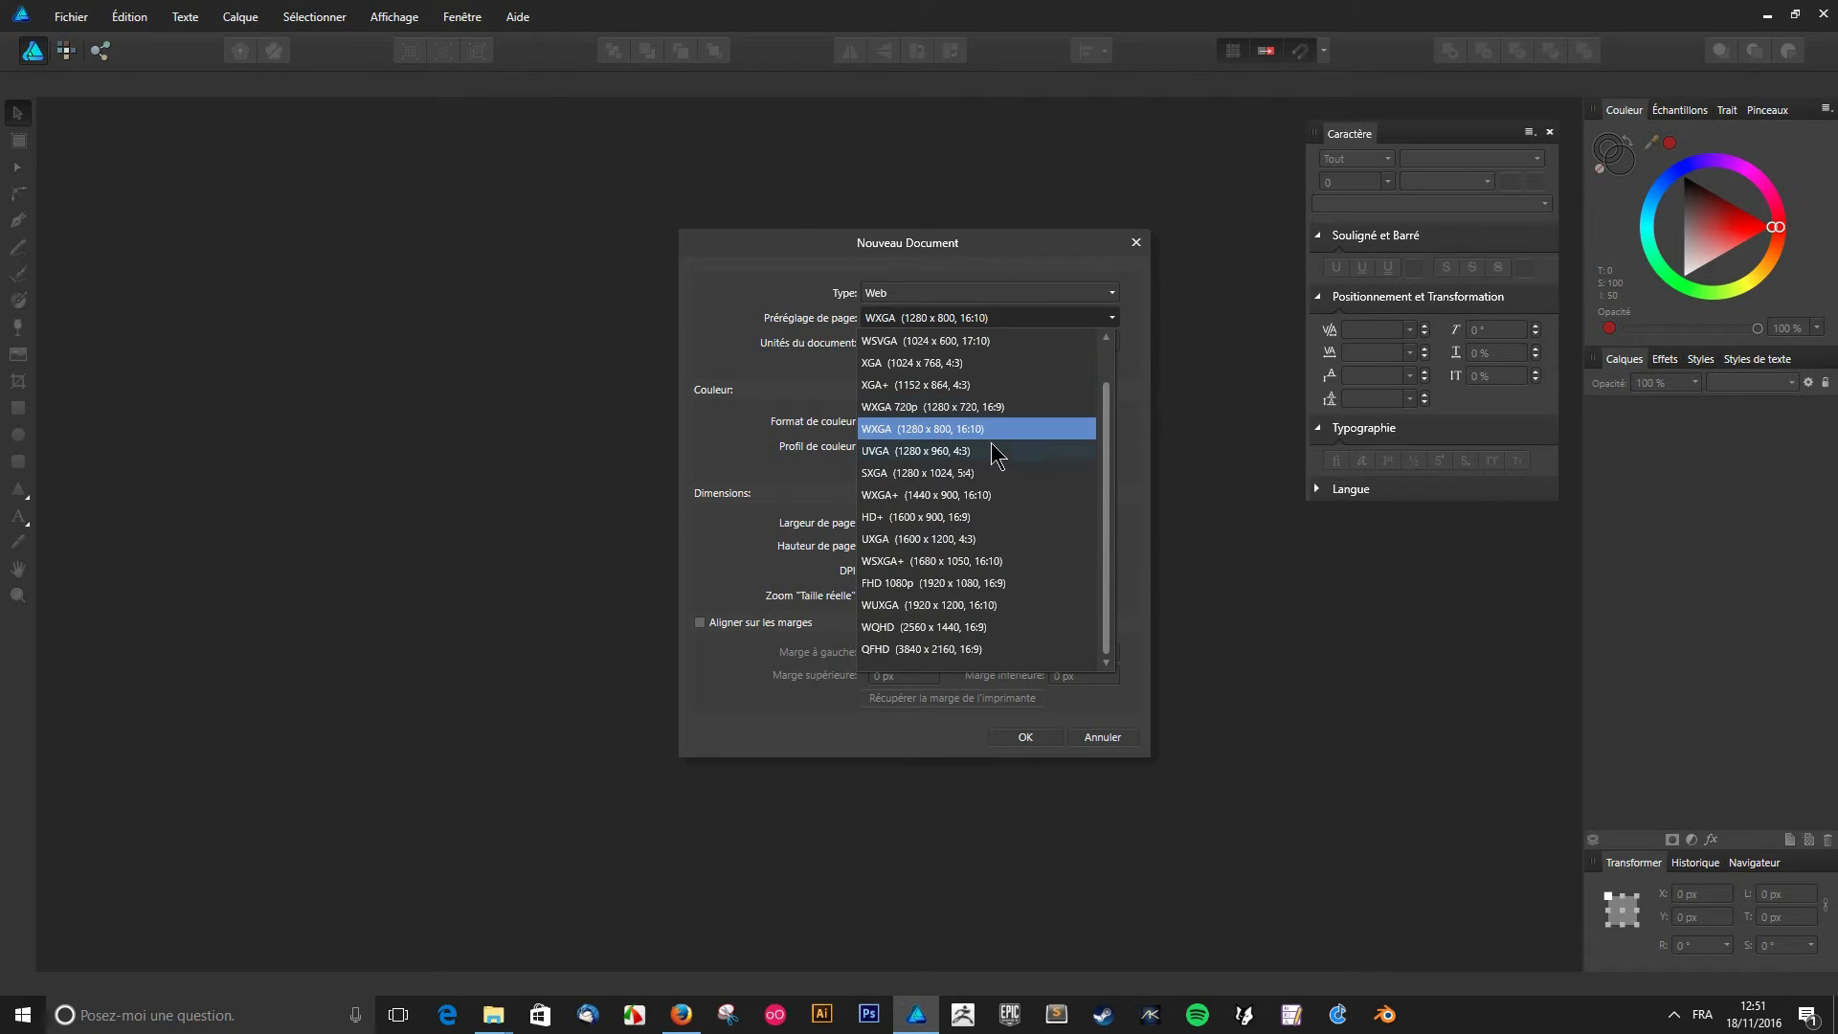
- Switch the document type to Périphériques and look through its device page presets
left_click(968, 293)
left_click(962, 302)
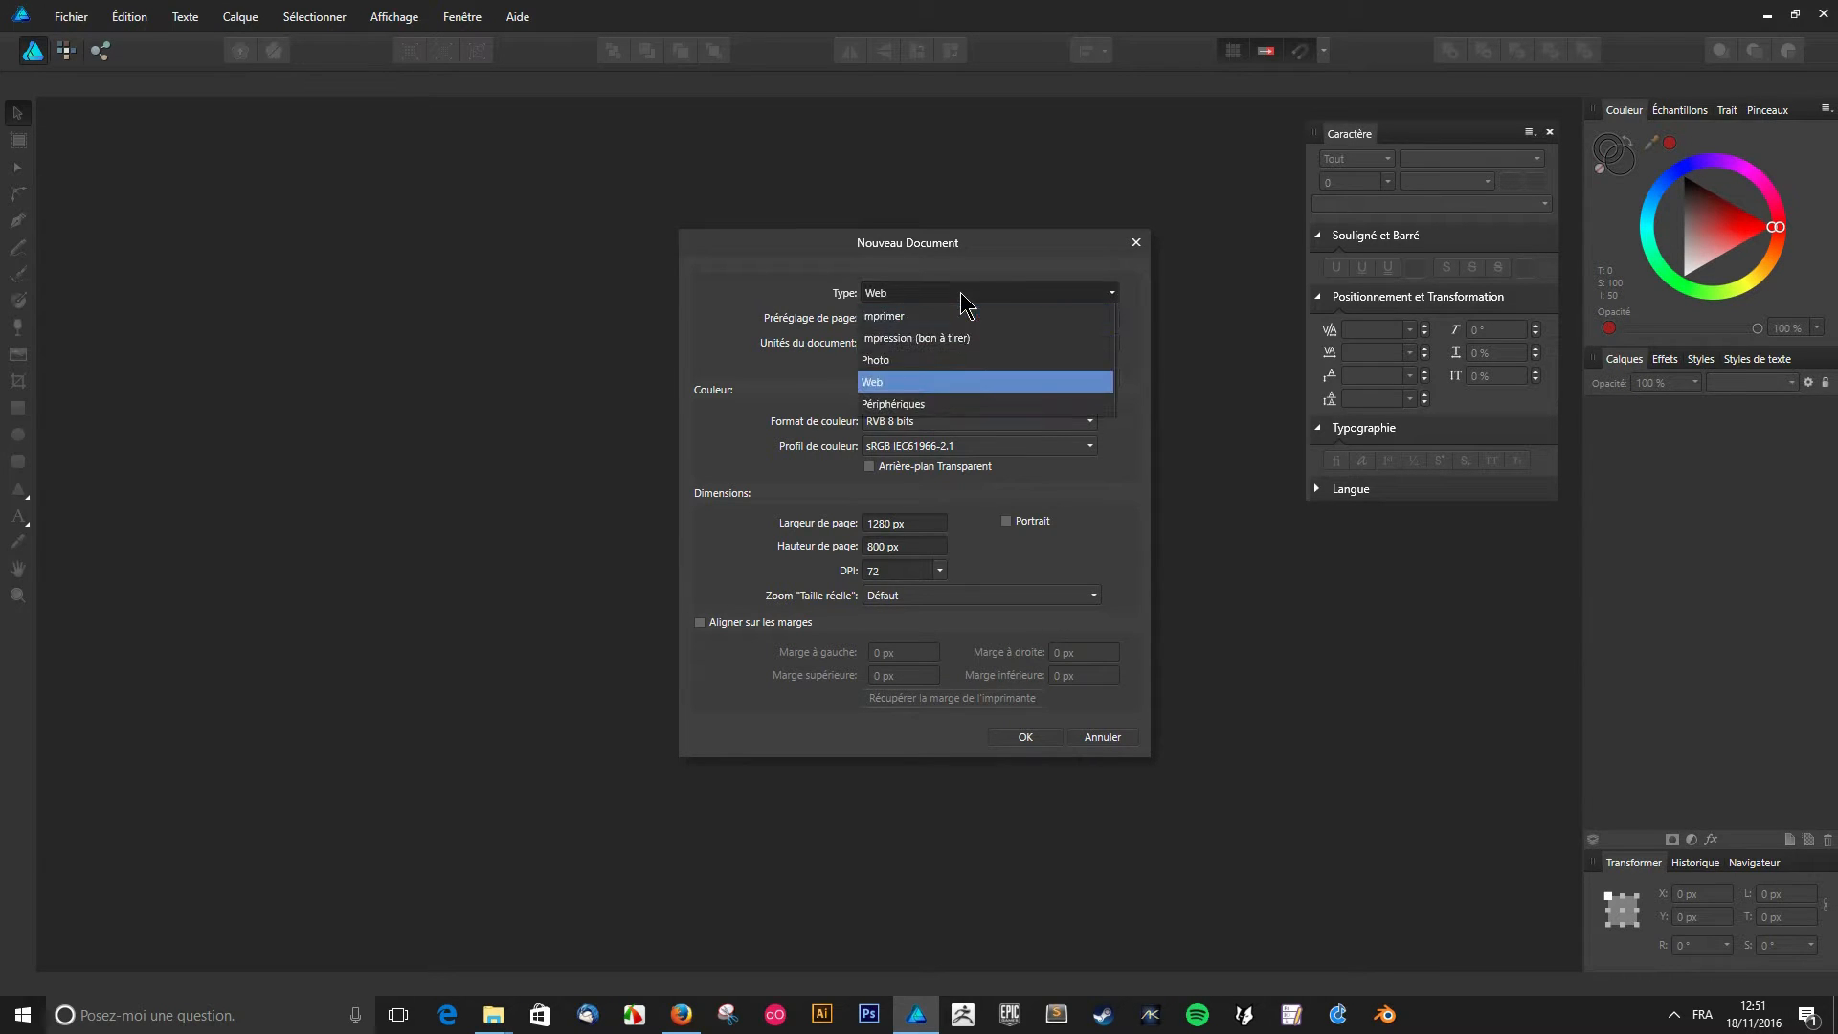
left_click(957, 405)
left_click(978, 318)
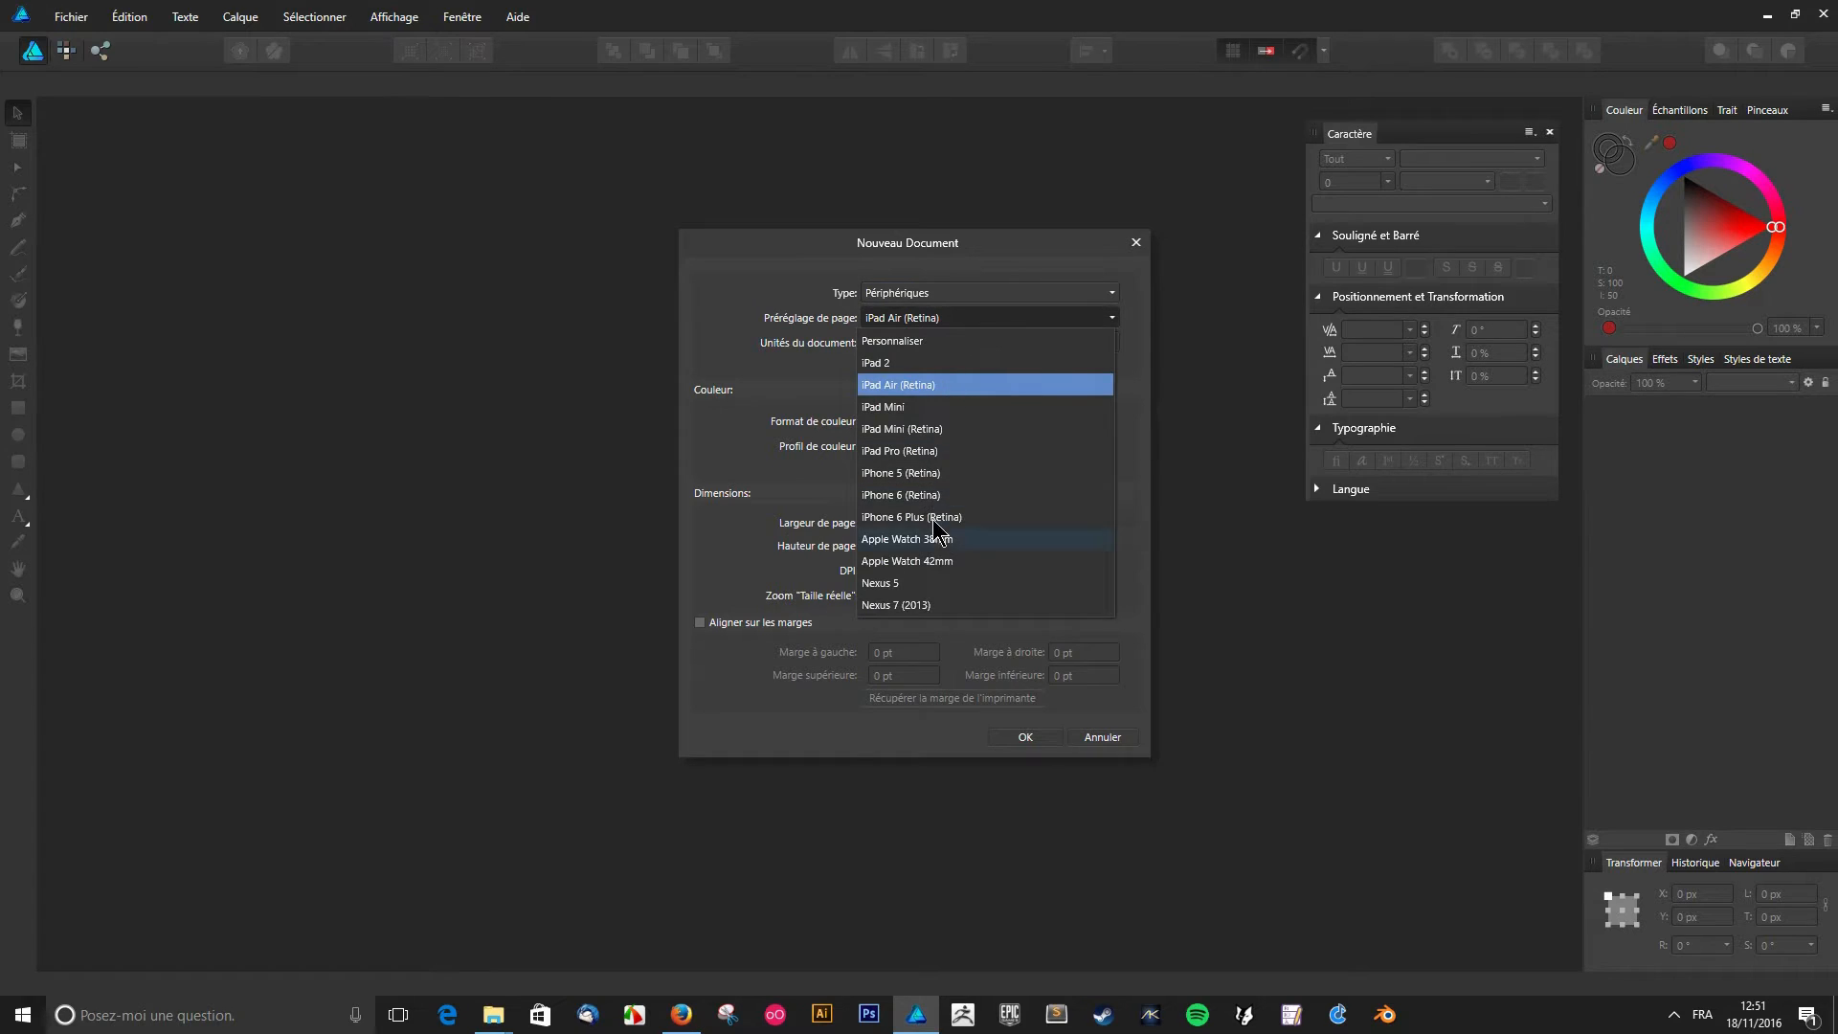
left_click(950, 312)
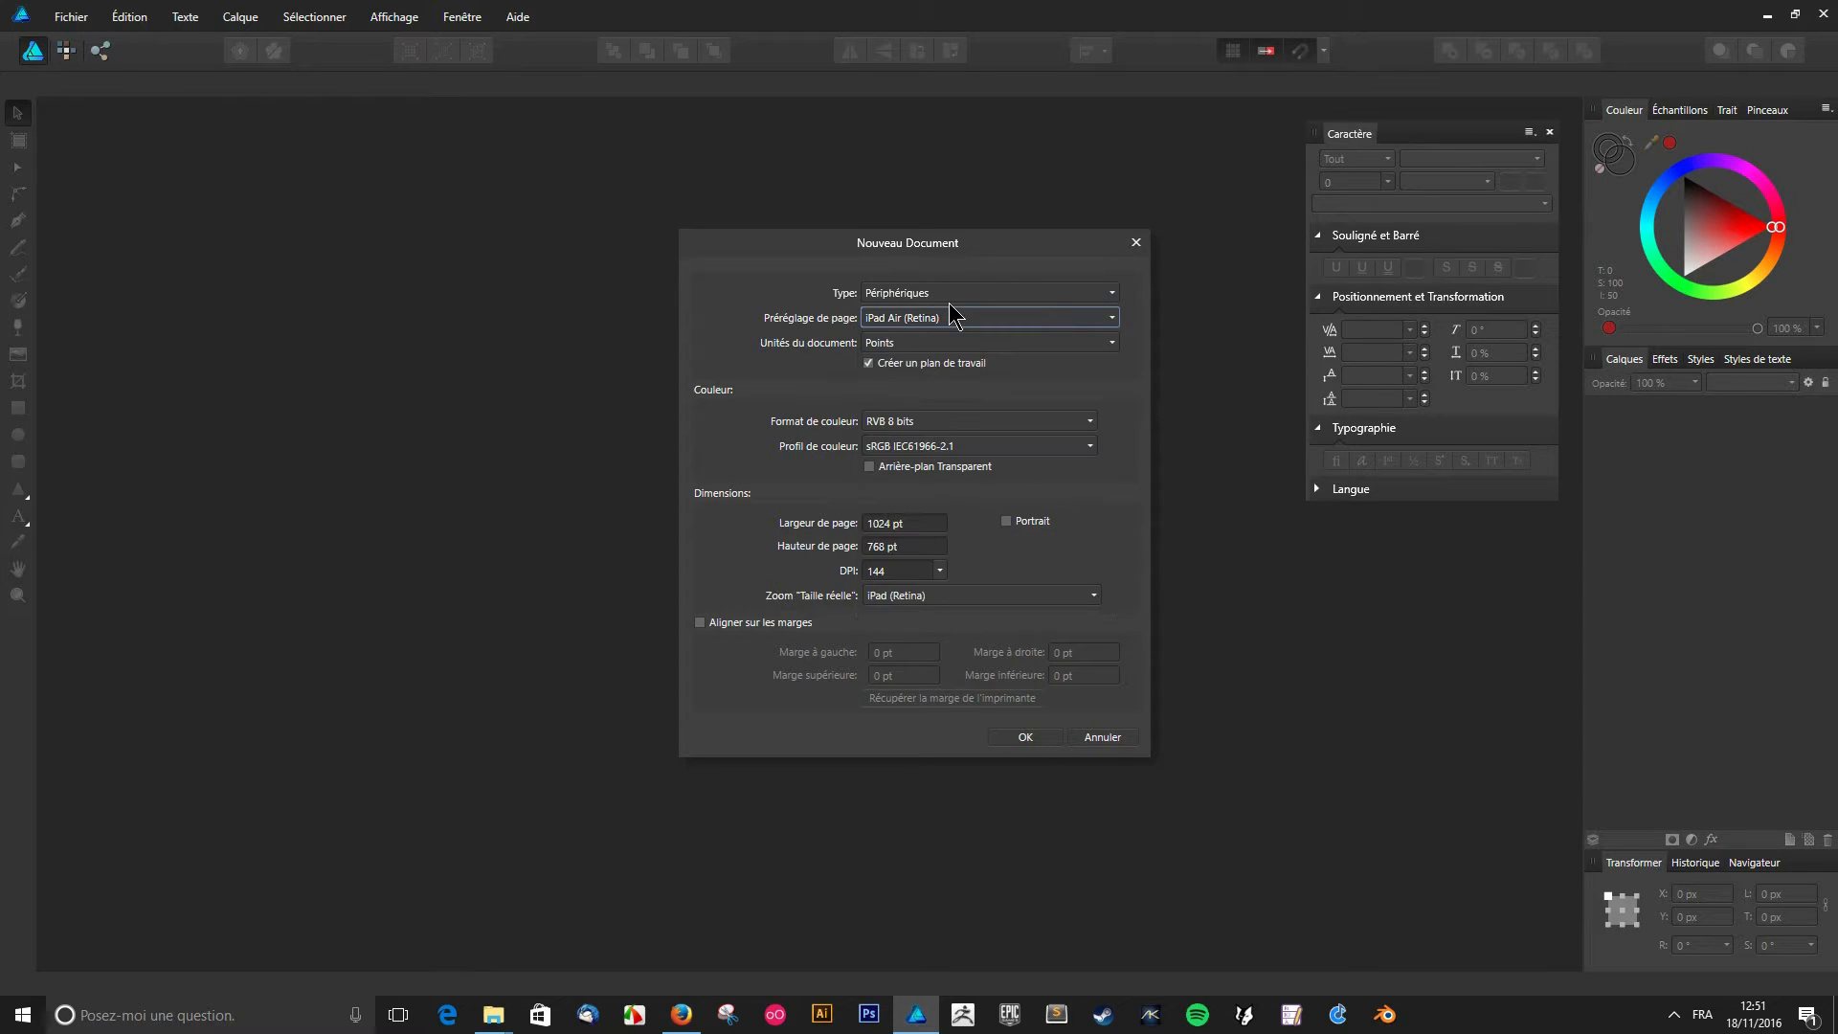
- Try the Impression (bon à tirer) document type, followed by the Photo type, to compare their default settings
left_click(952, 295)
left_click(974, 346)
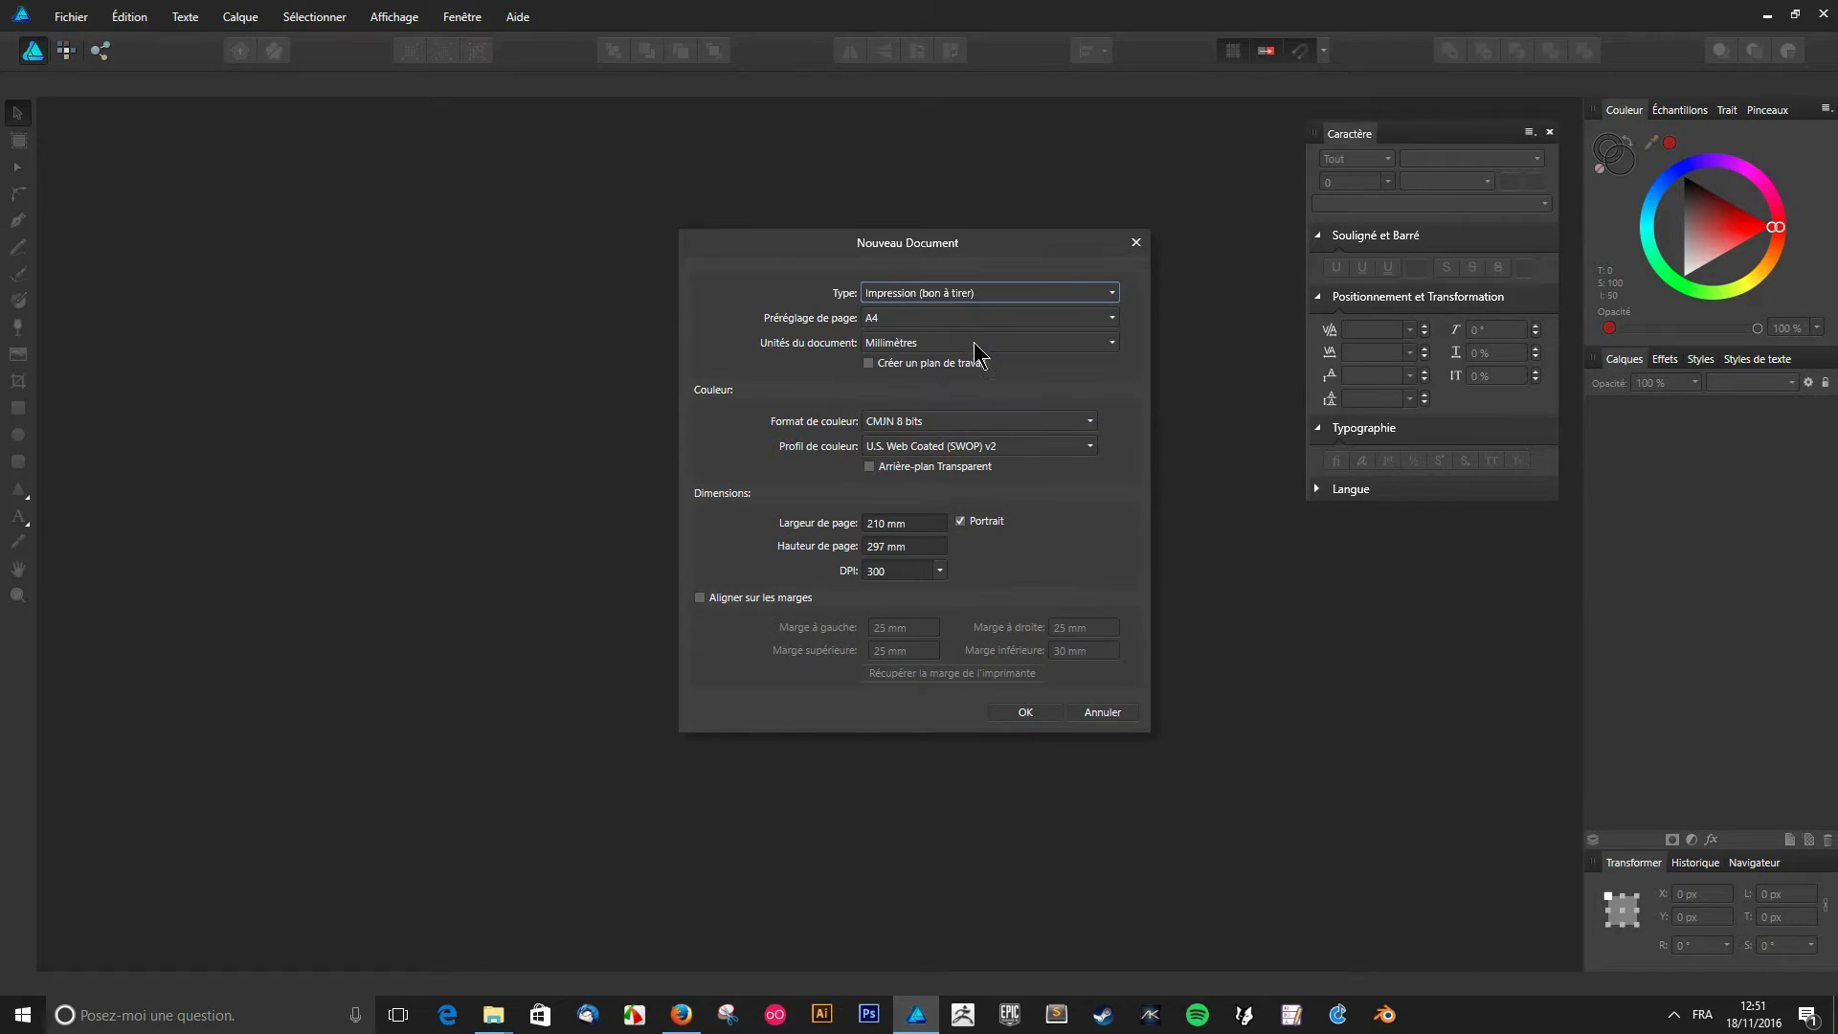
left_click(981, 295)
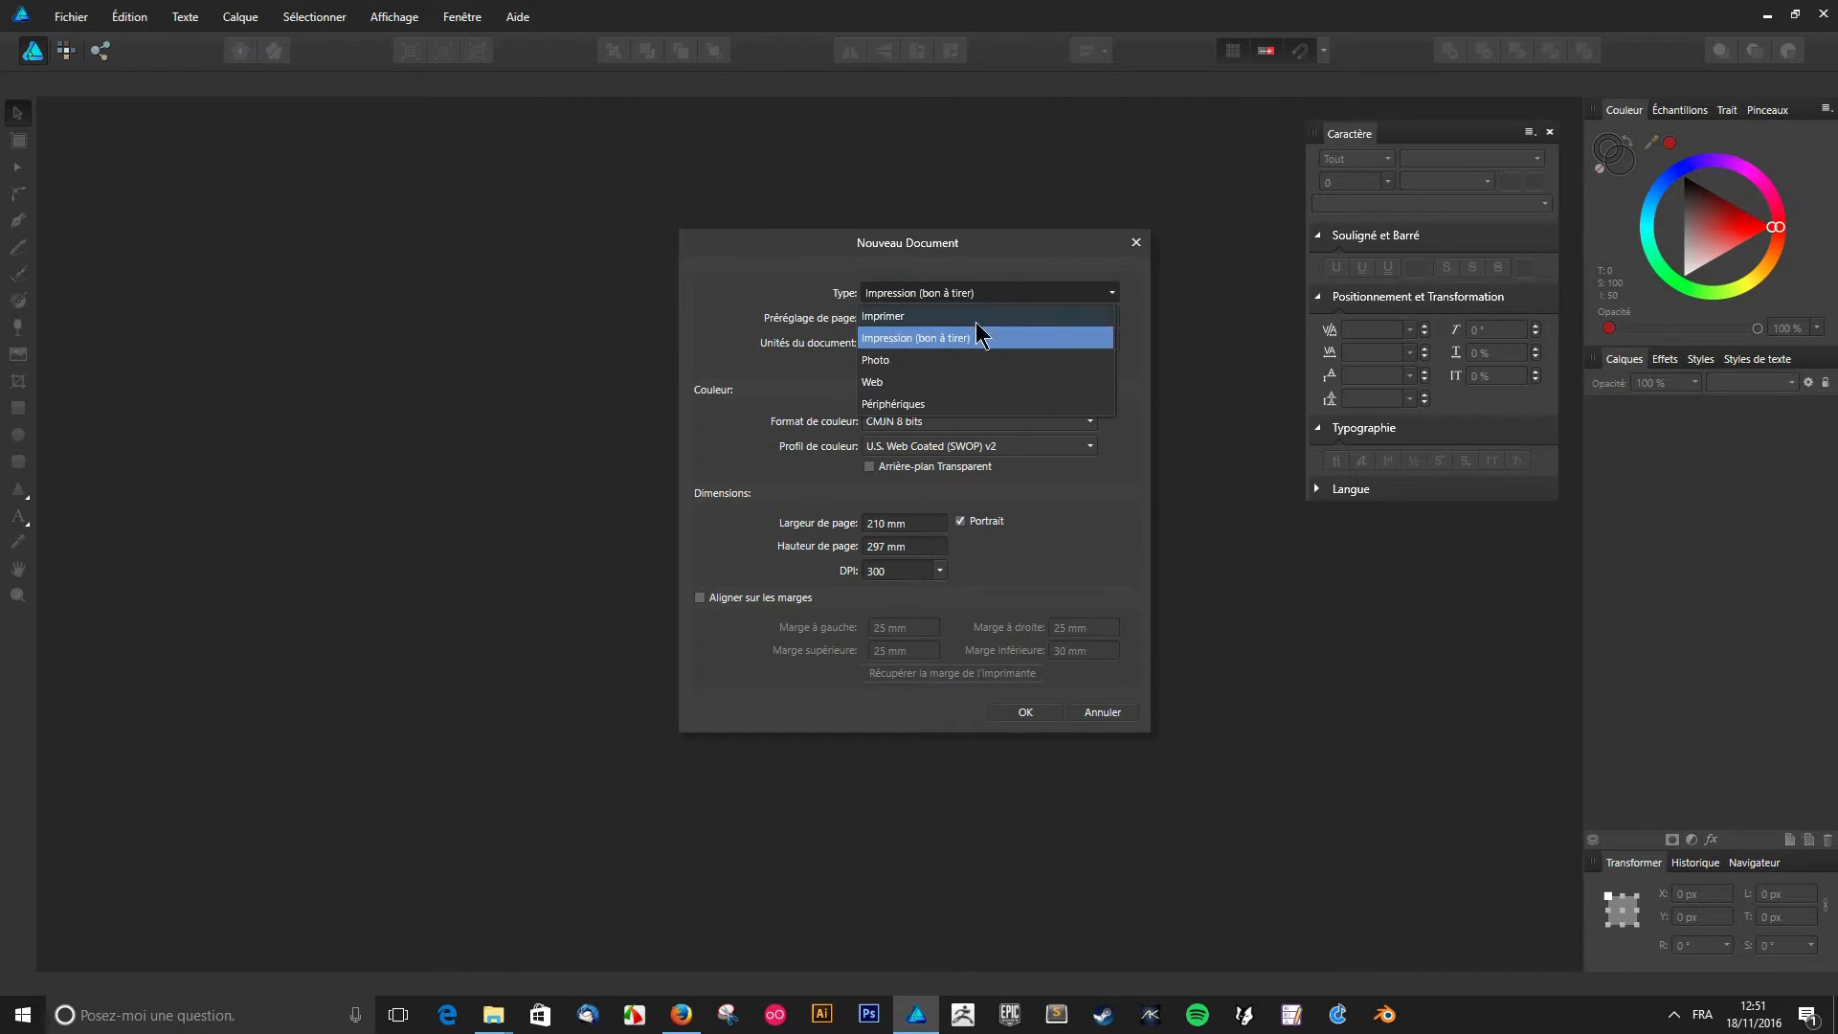
left_click(763, 520)
left_click(996, 292)
left_click(947, 361)
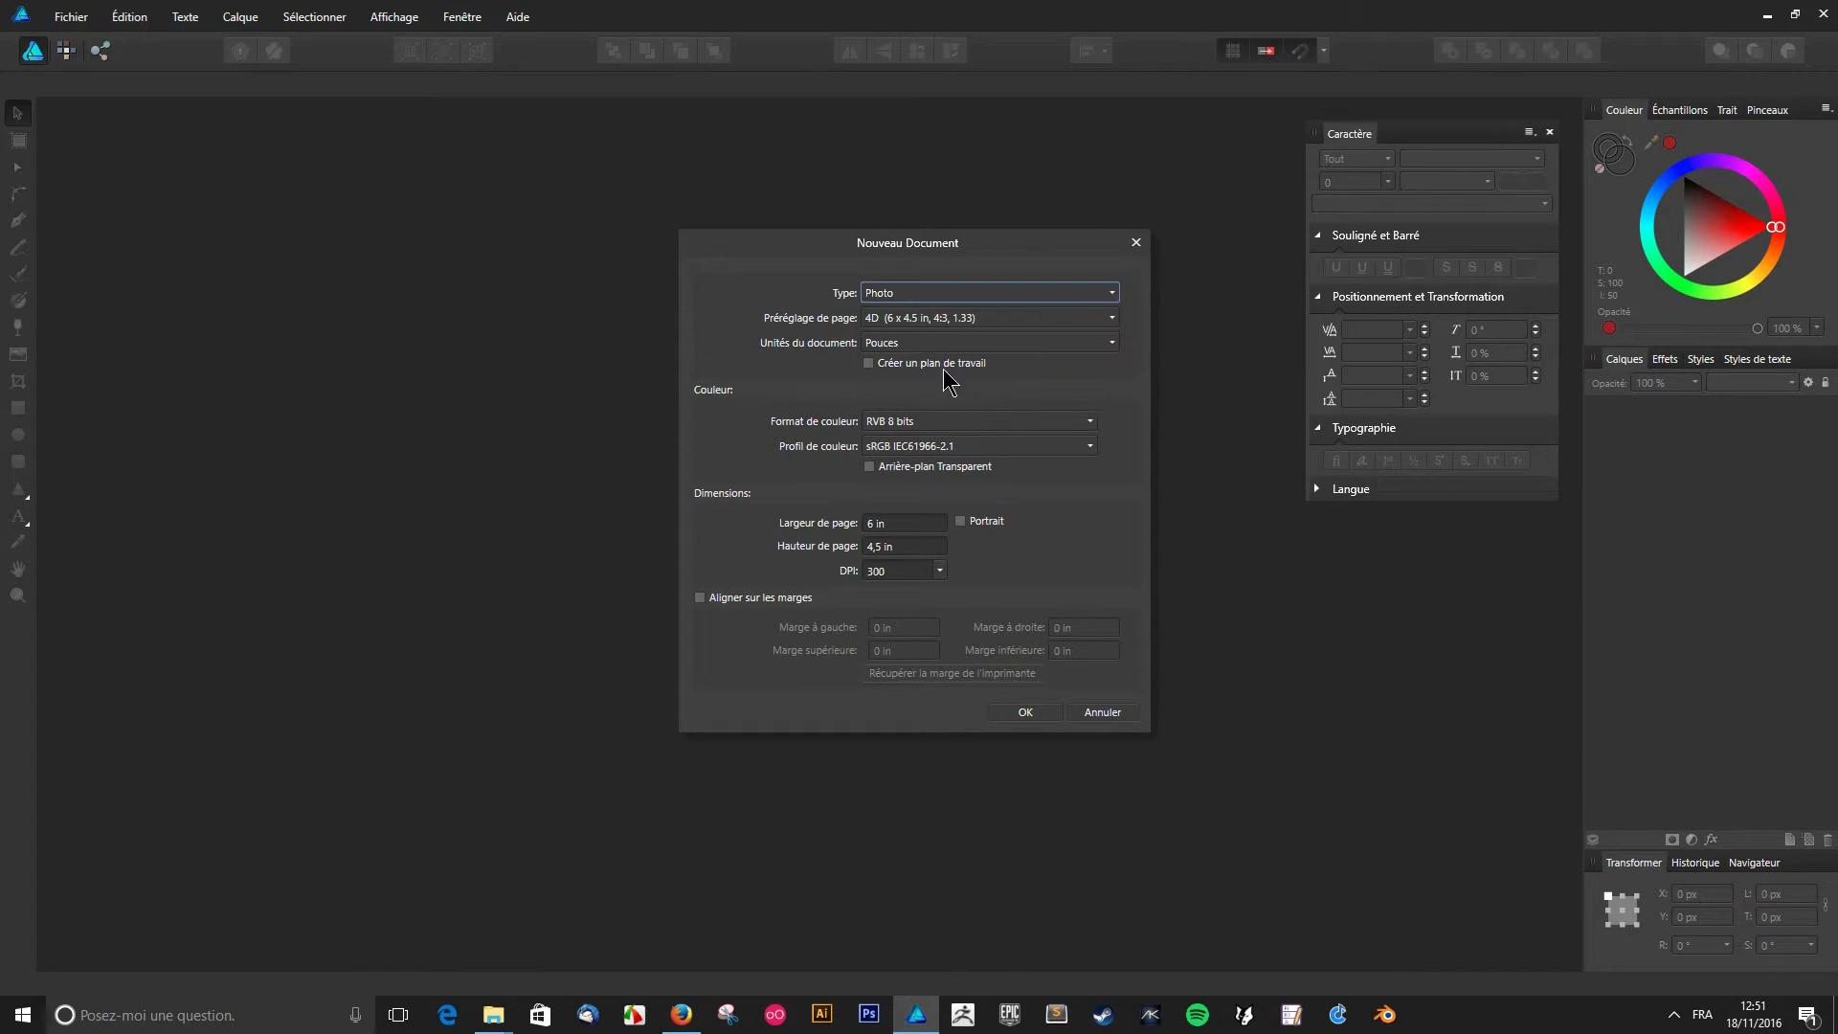
- Create a Web document with a page width of 1920 px and a height of 1080 px
left_click(942, 292)
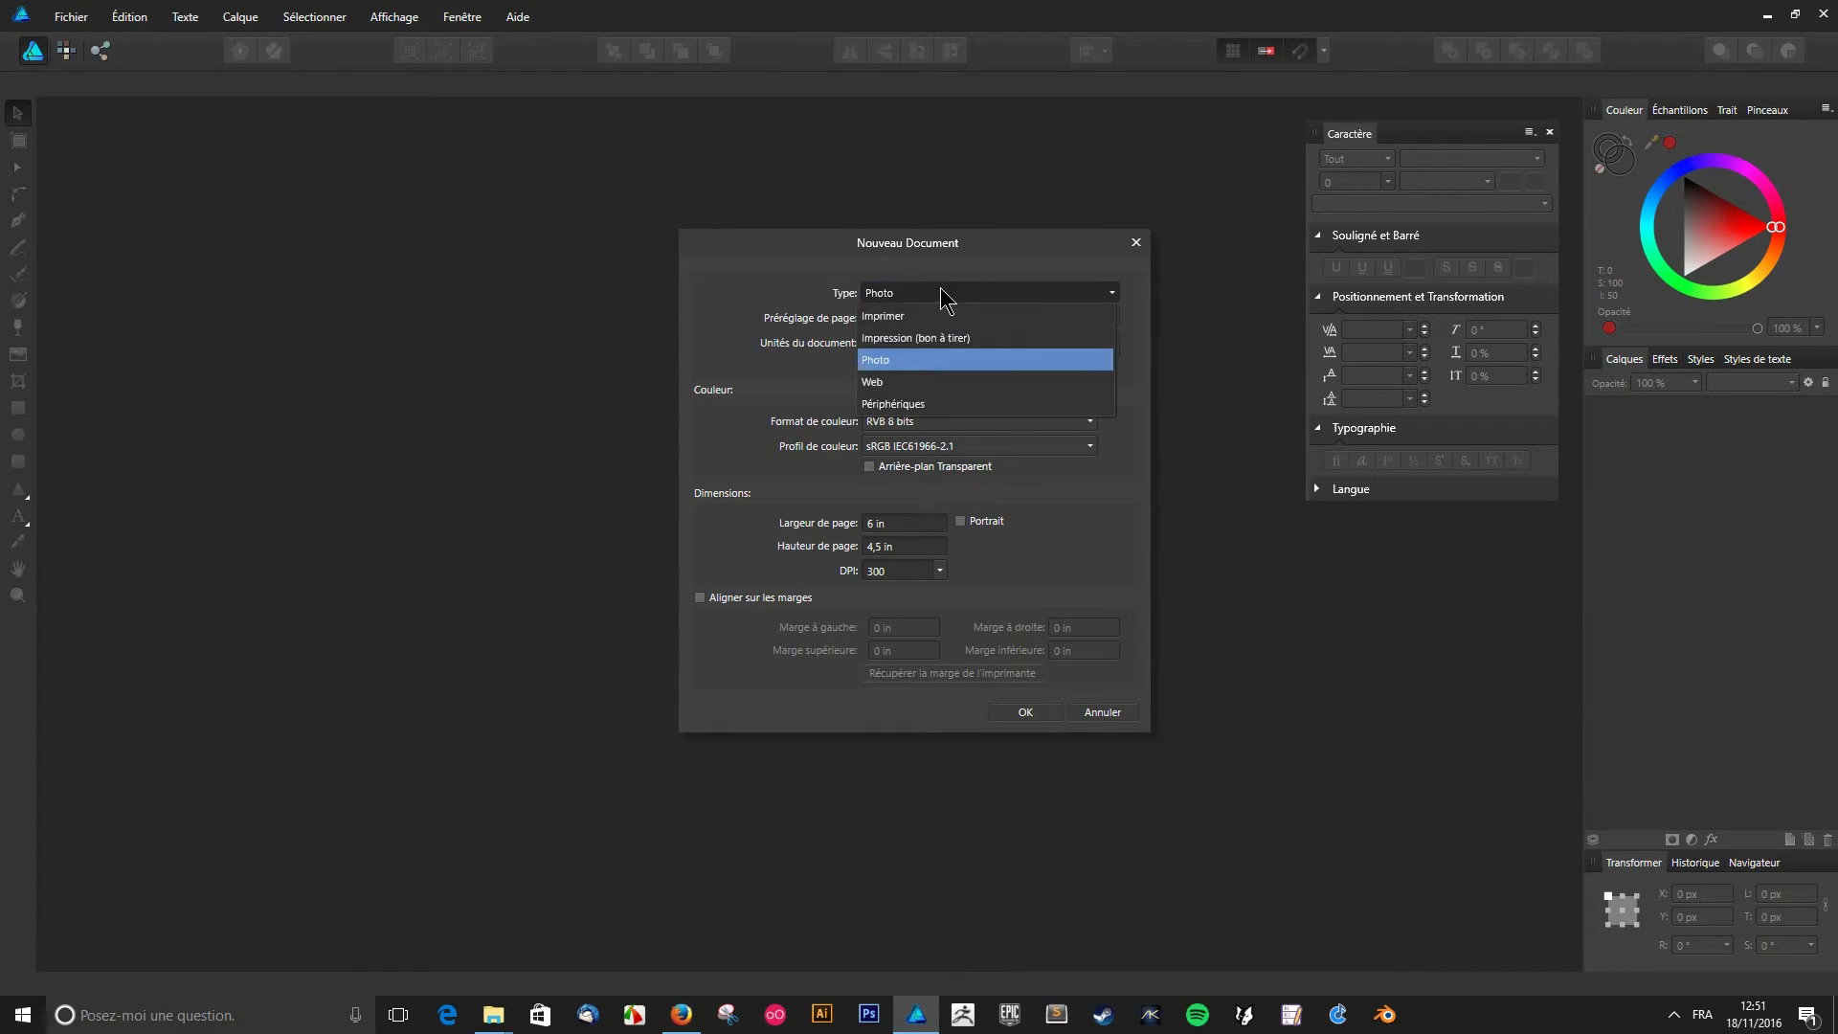
left_click(933, 381)
left_click(914, 523)
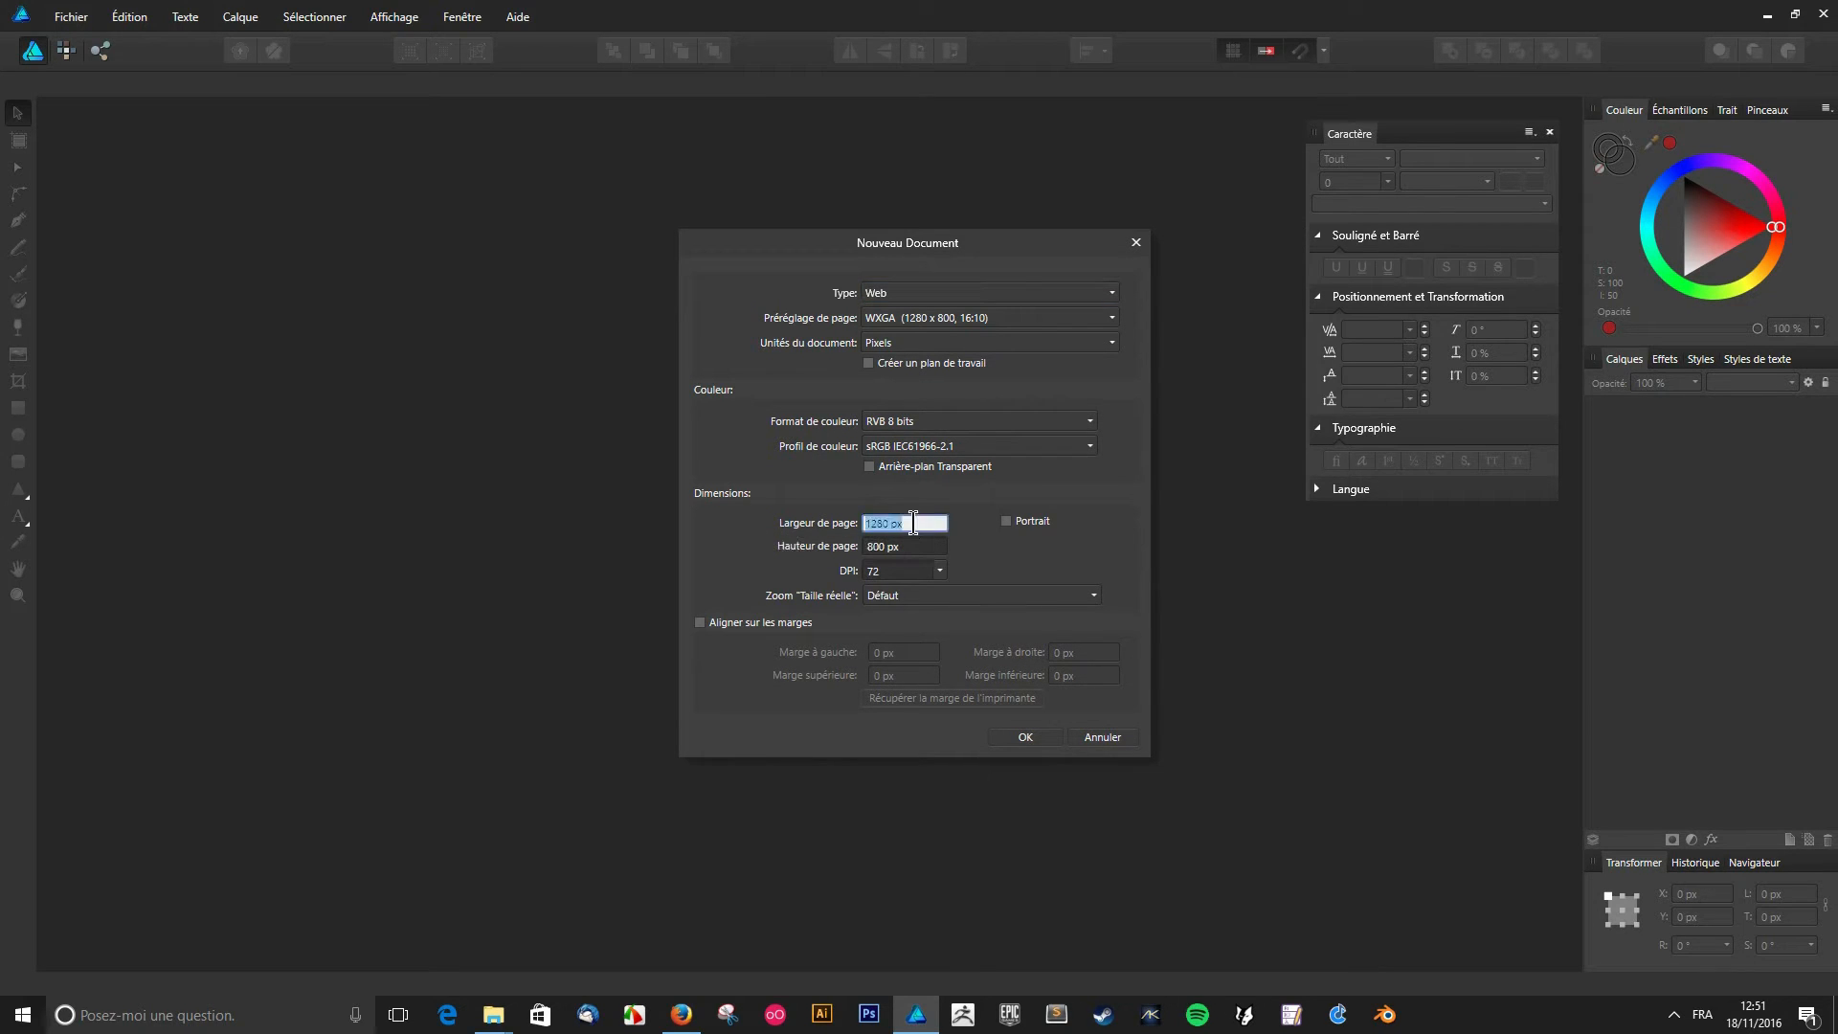
type("1920")
key("Tab")
key("Tab")
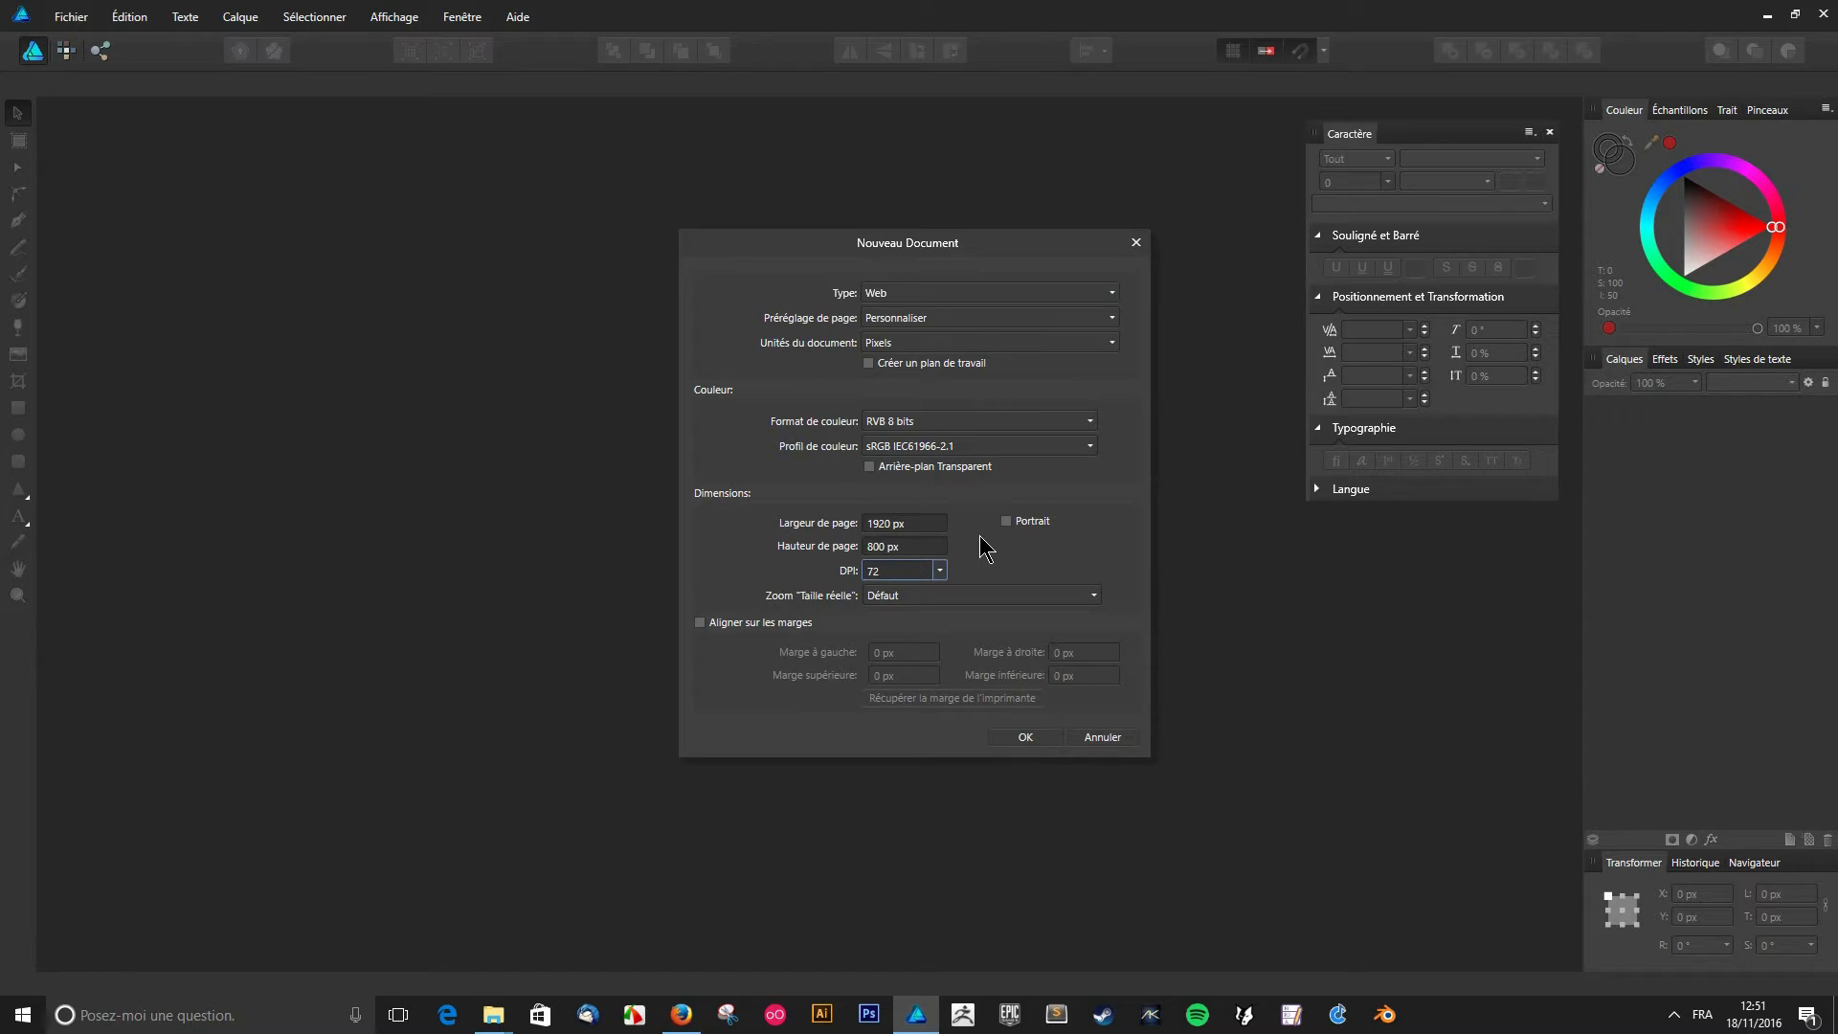
key("shift+Tab")
type("1")
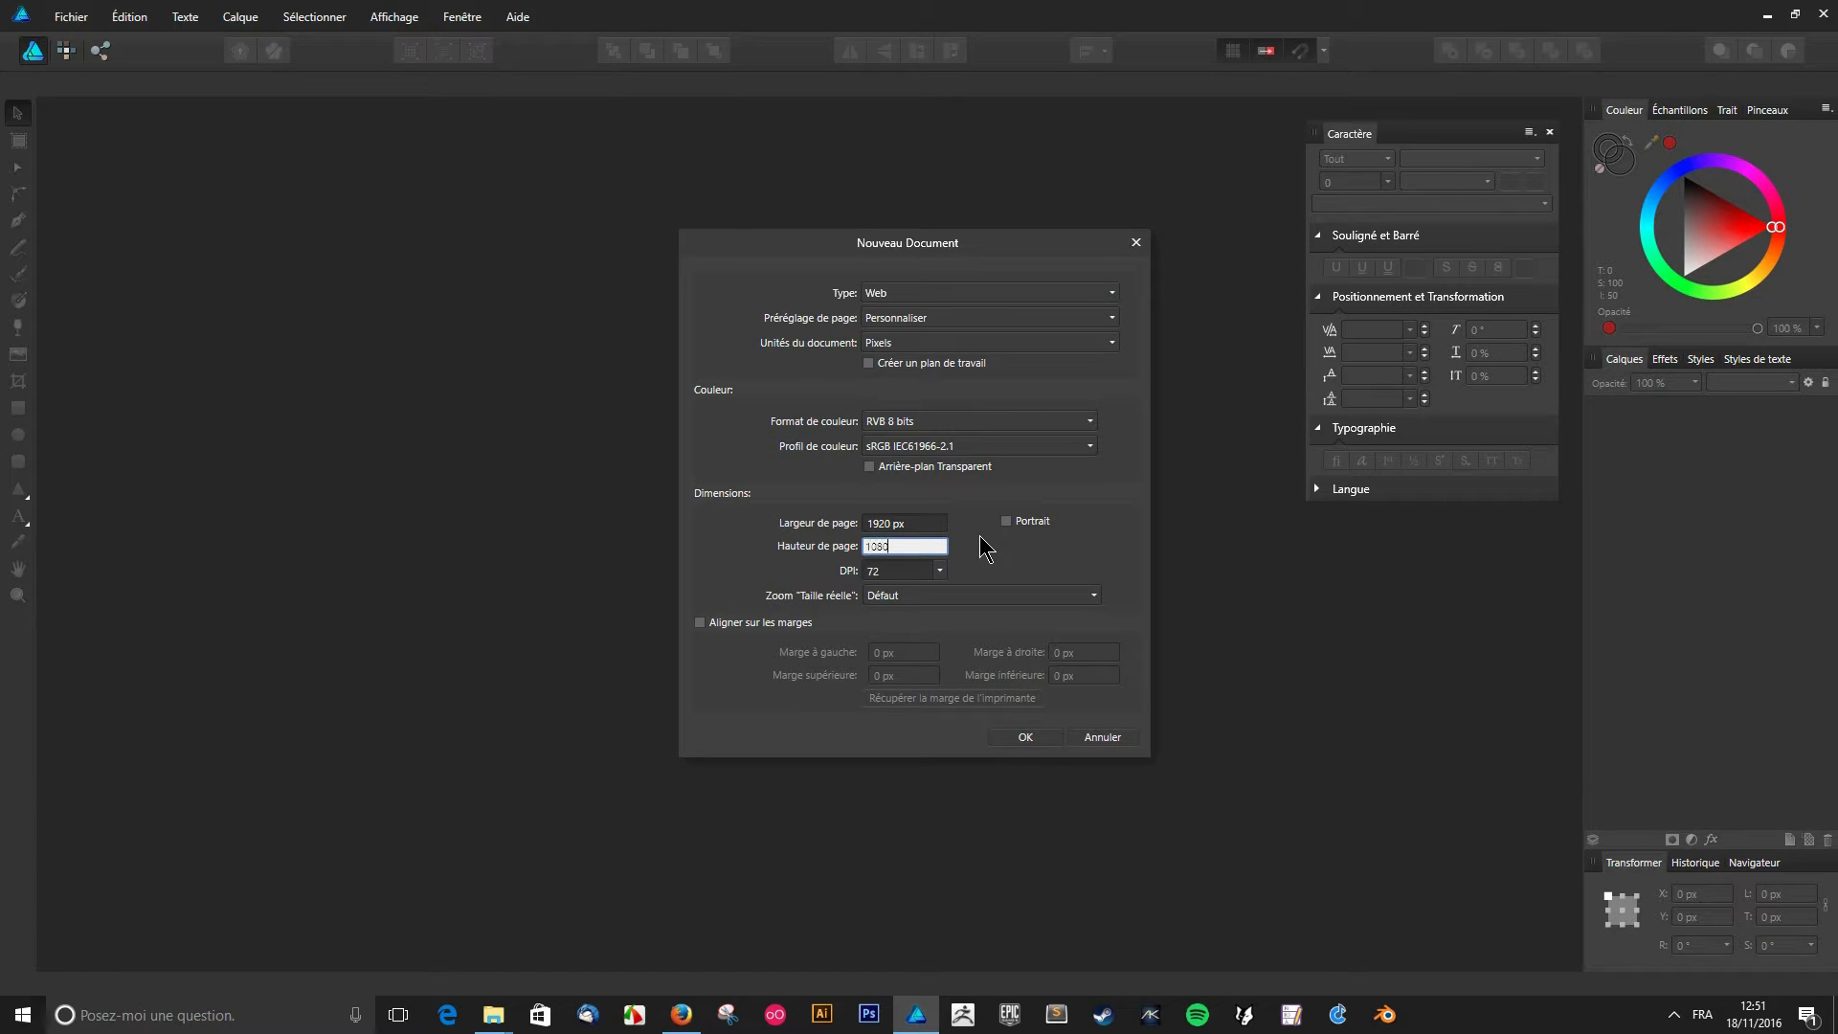
key("Return")
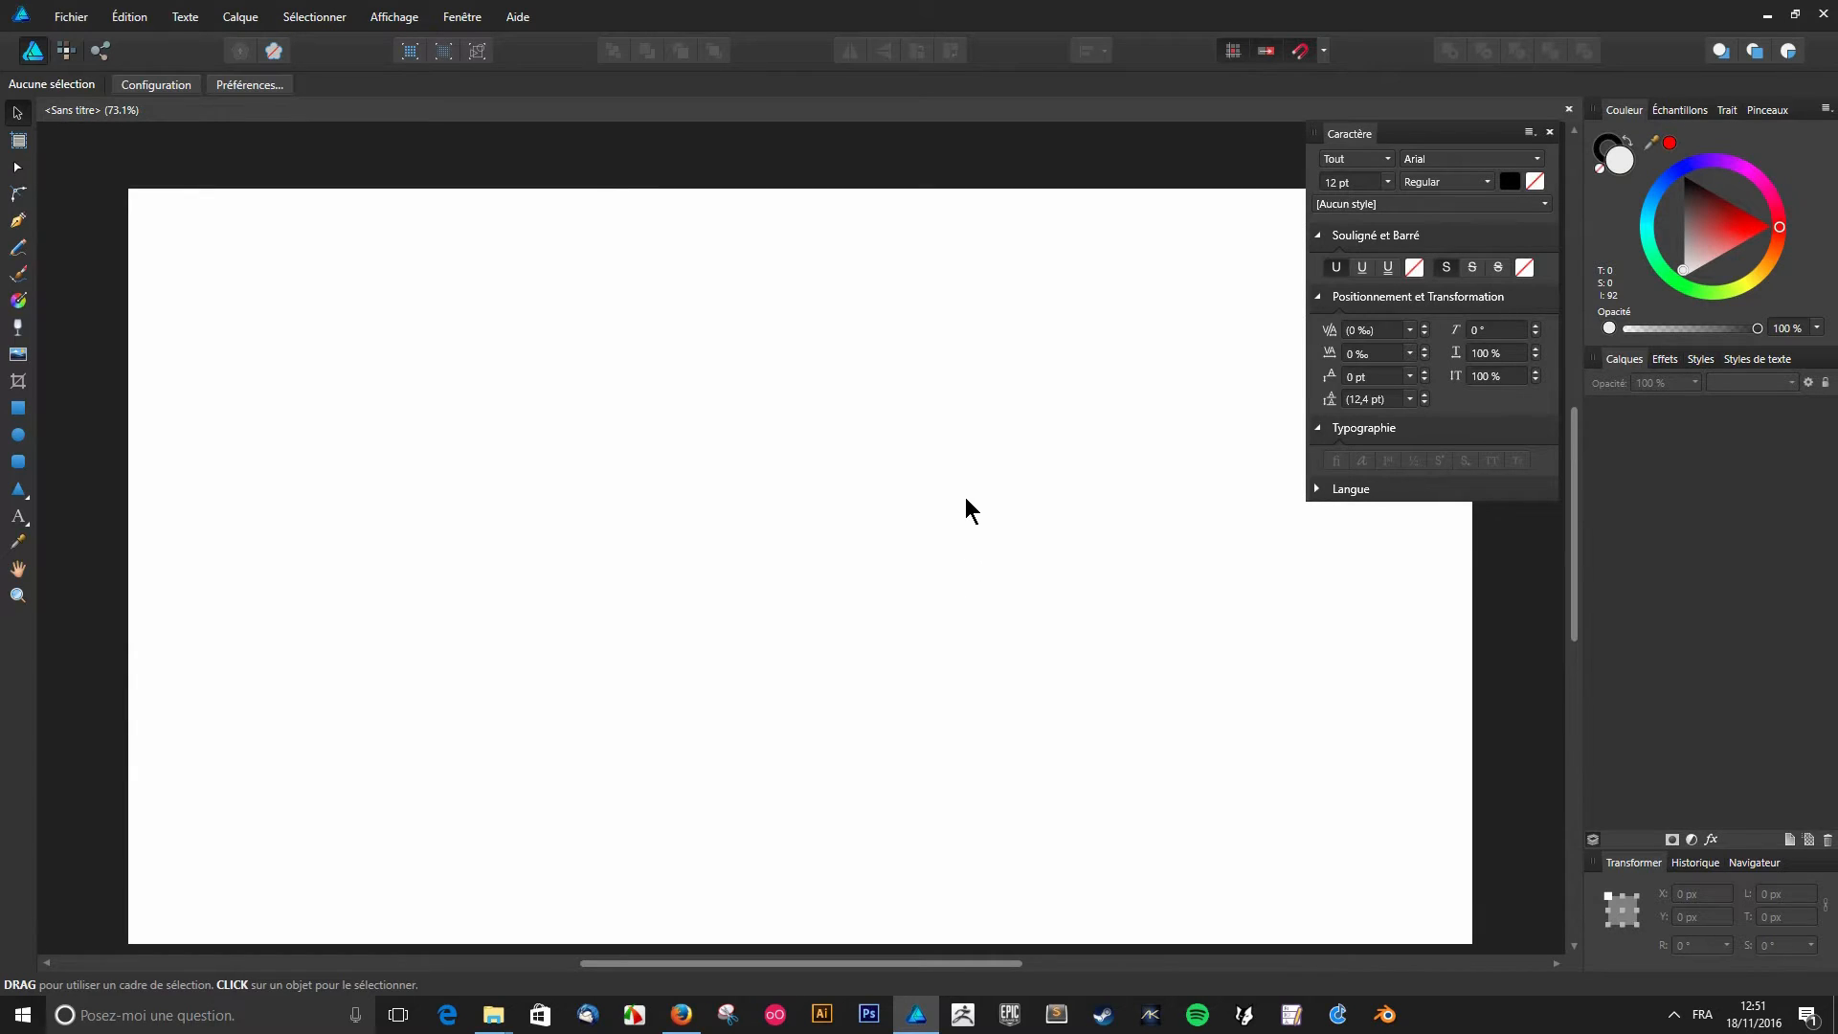
- Place the seascape image 1j5J2cY.jpg from the test Affinity folder on the page at its default size
scroll(966, 500, "down", 1)
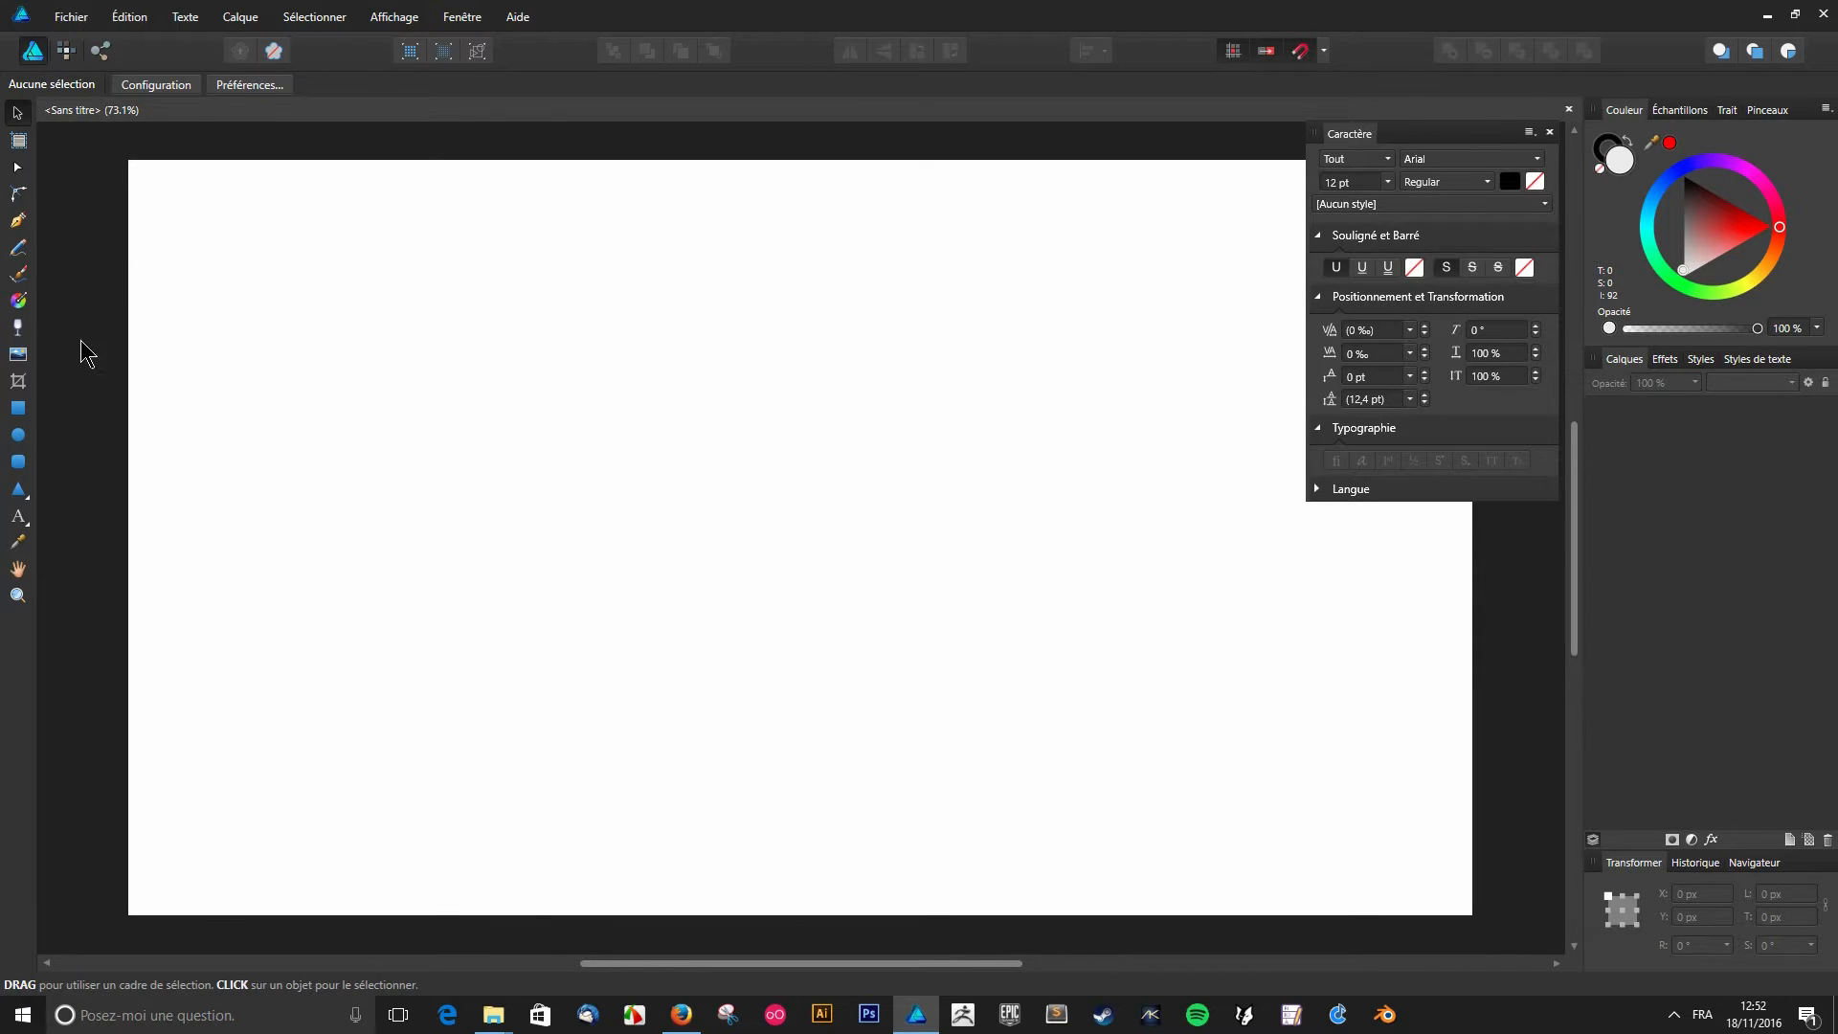
left_click(69, 18)
left_click(145, 293)
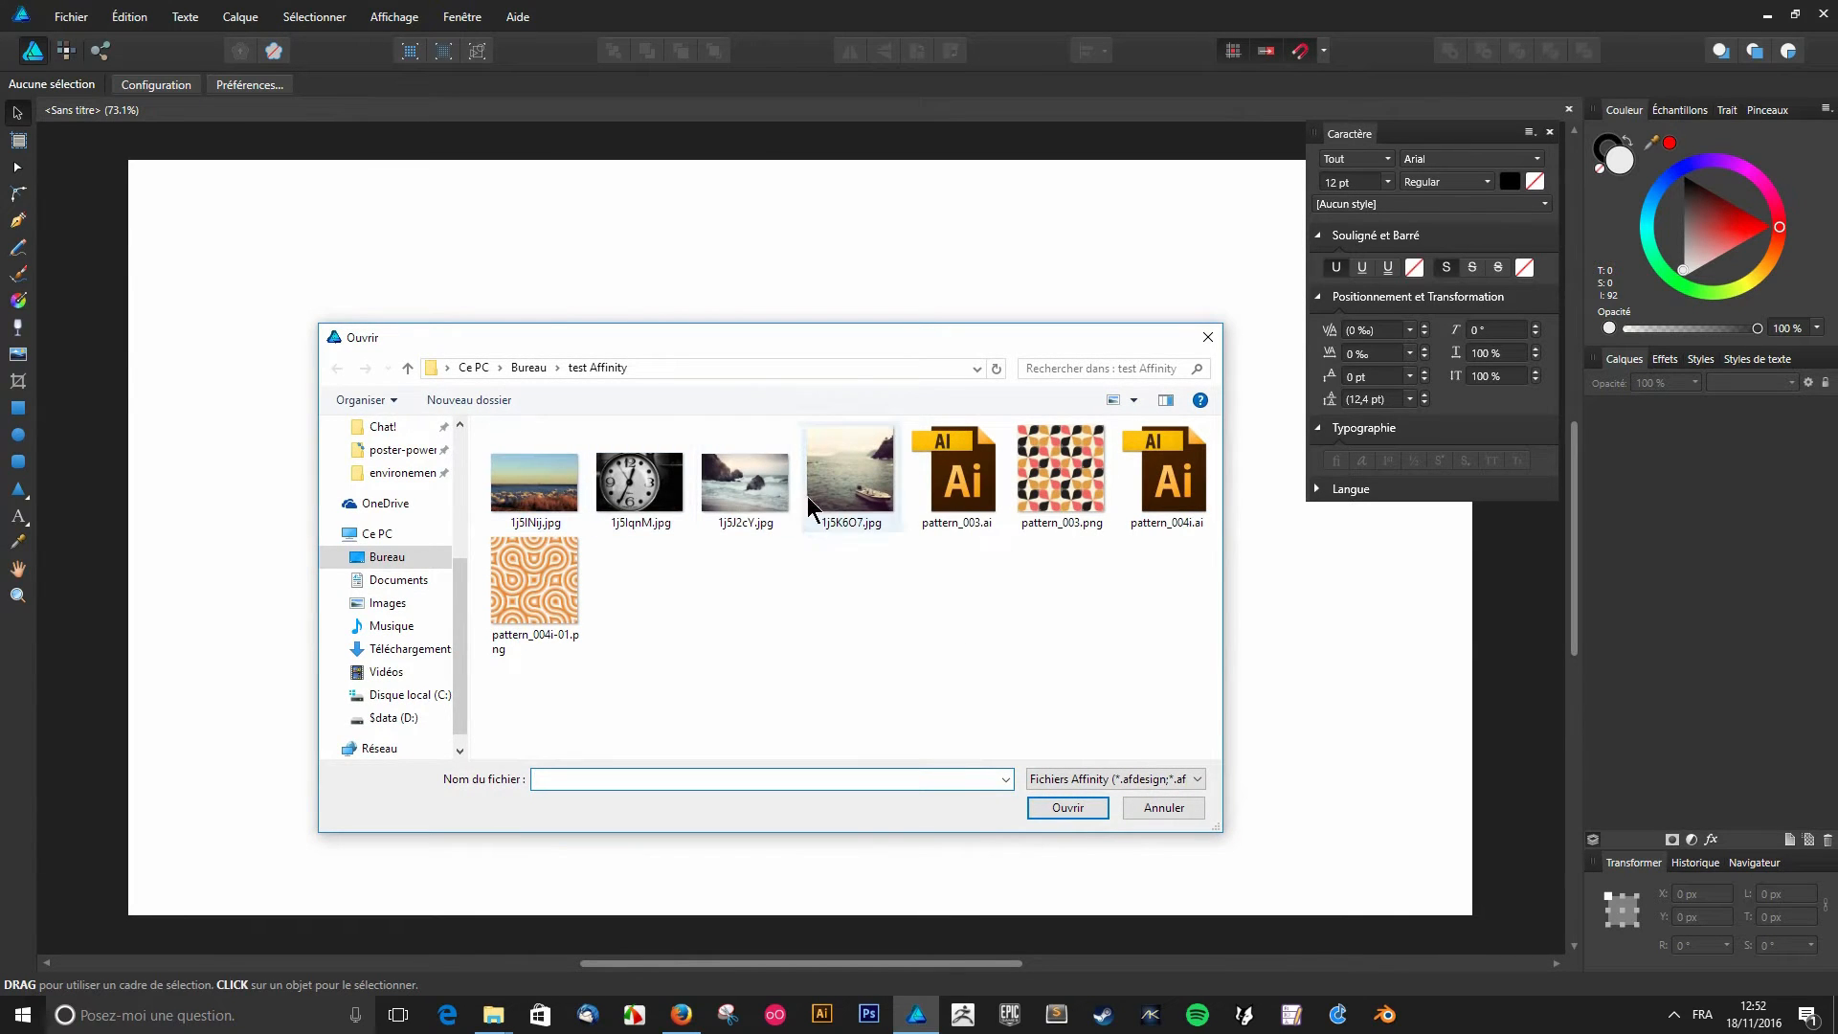
double_click(737, 476)
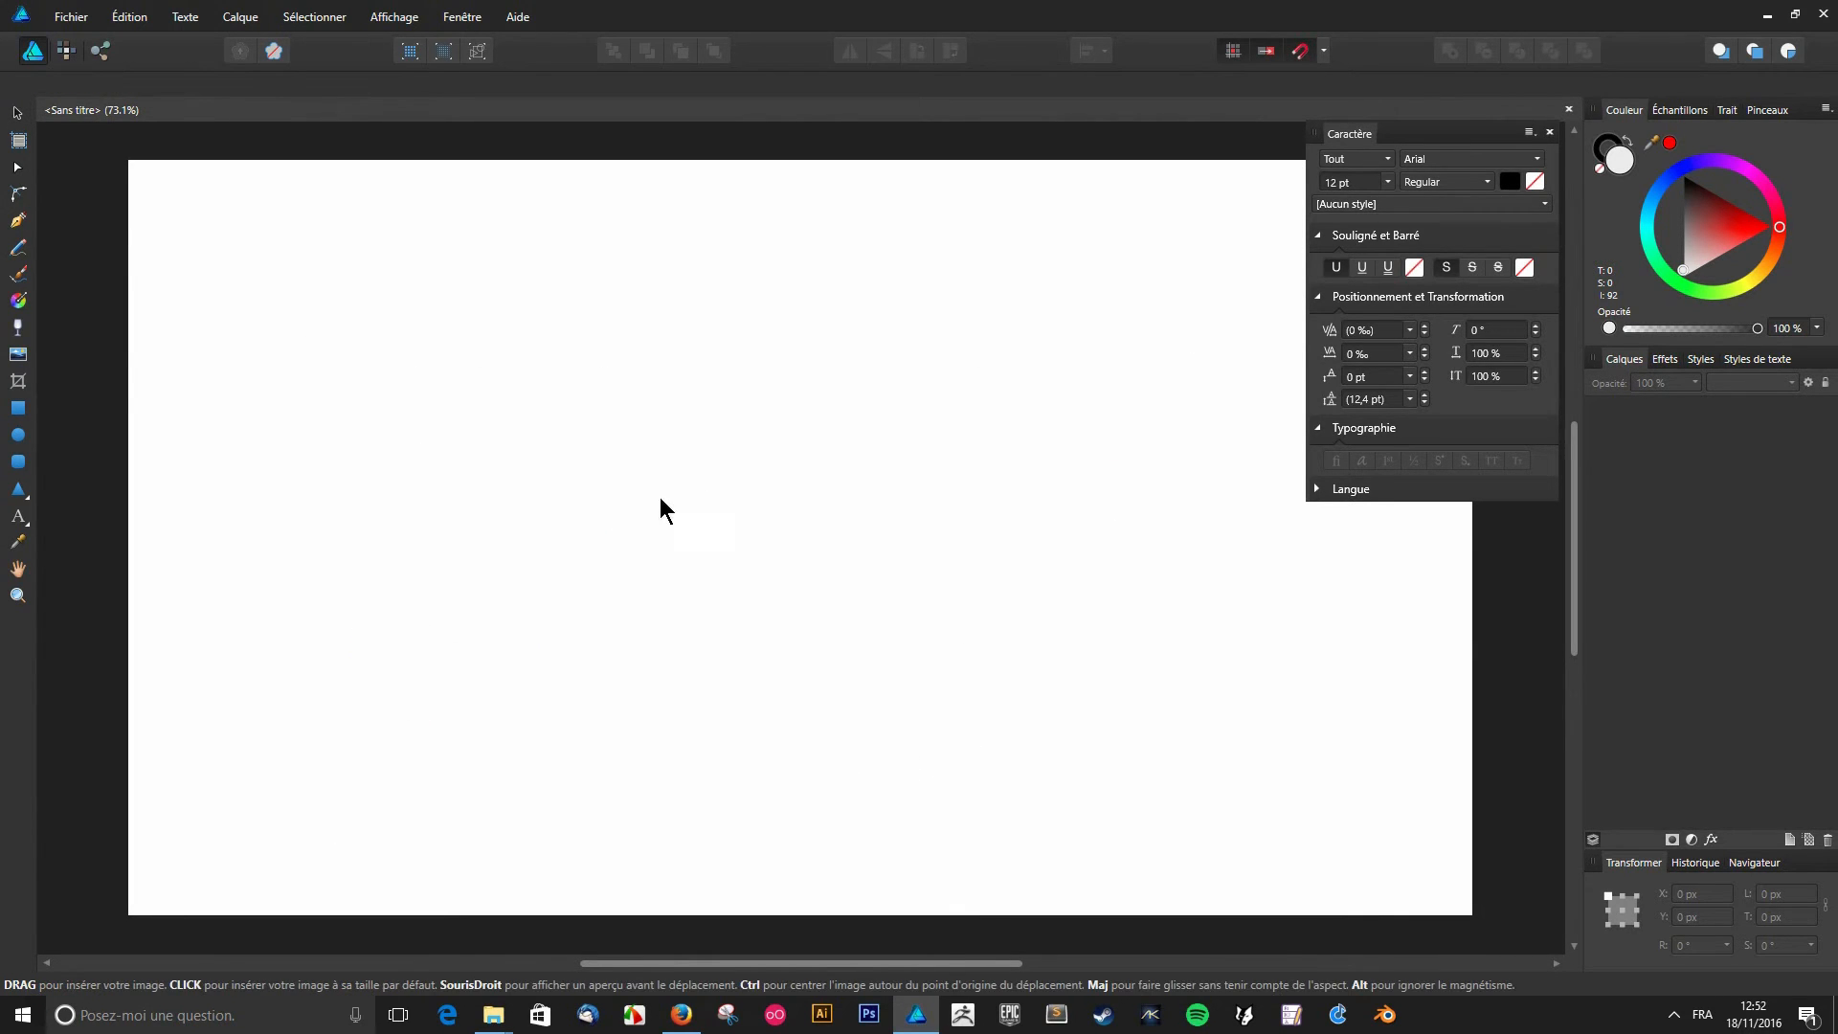
left_click(661, 508)
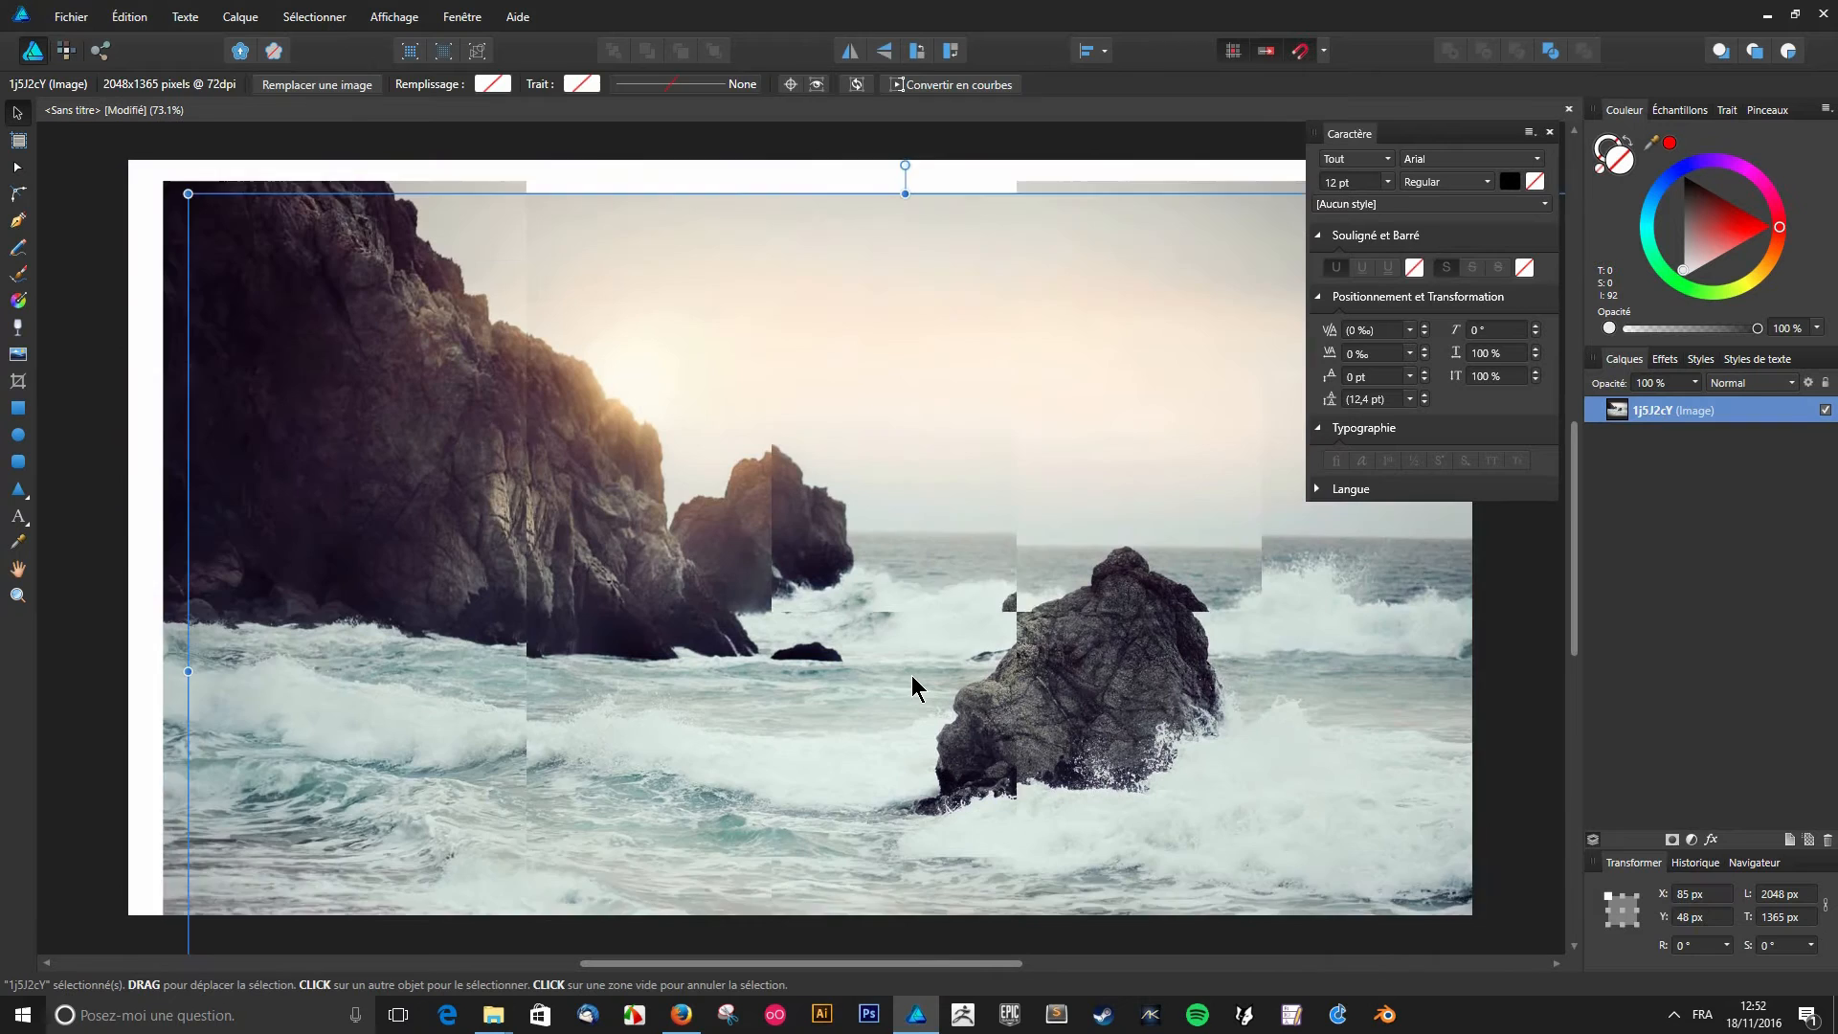
- Align the image with the page's upper-left corner and scale it to the page width, about 1920 × 1318 px
left_click_drag(911, 675, 852, 634)
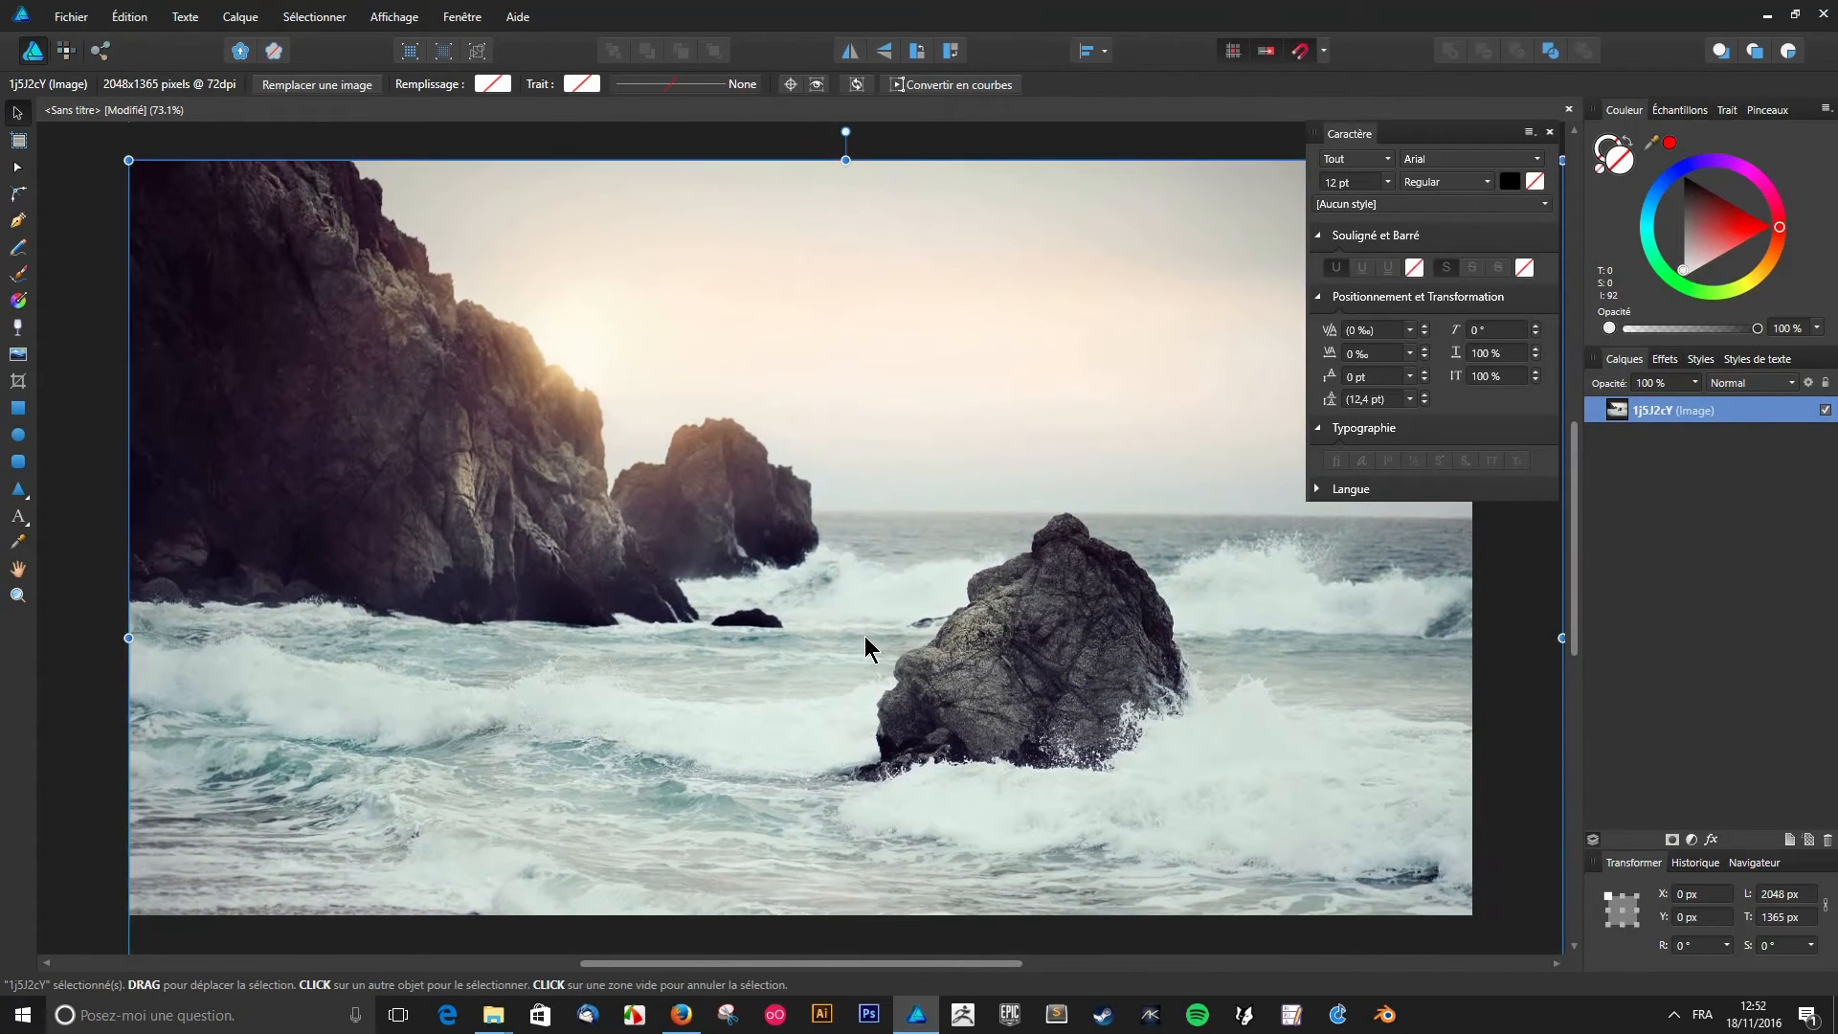
scroll(856, 636, "down", 5)
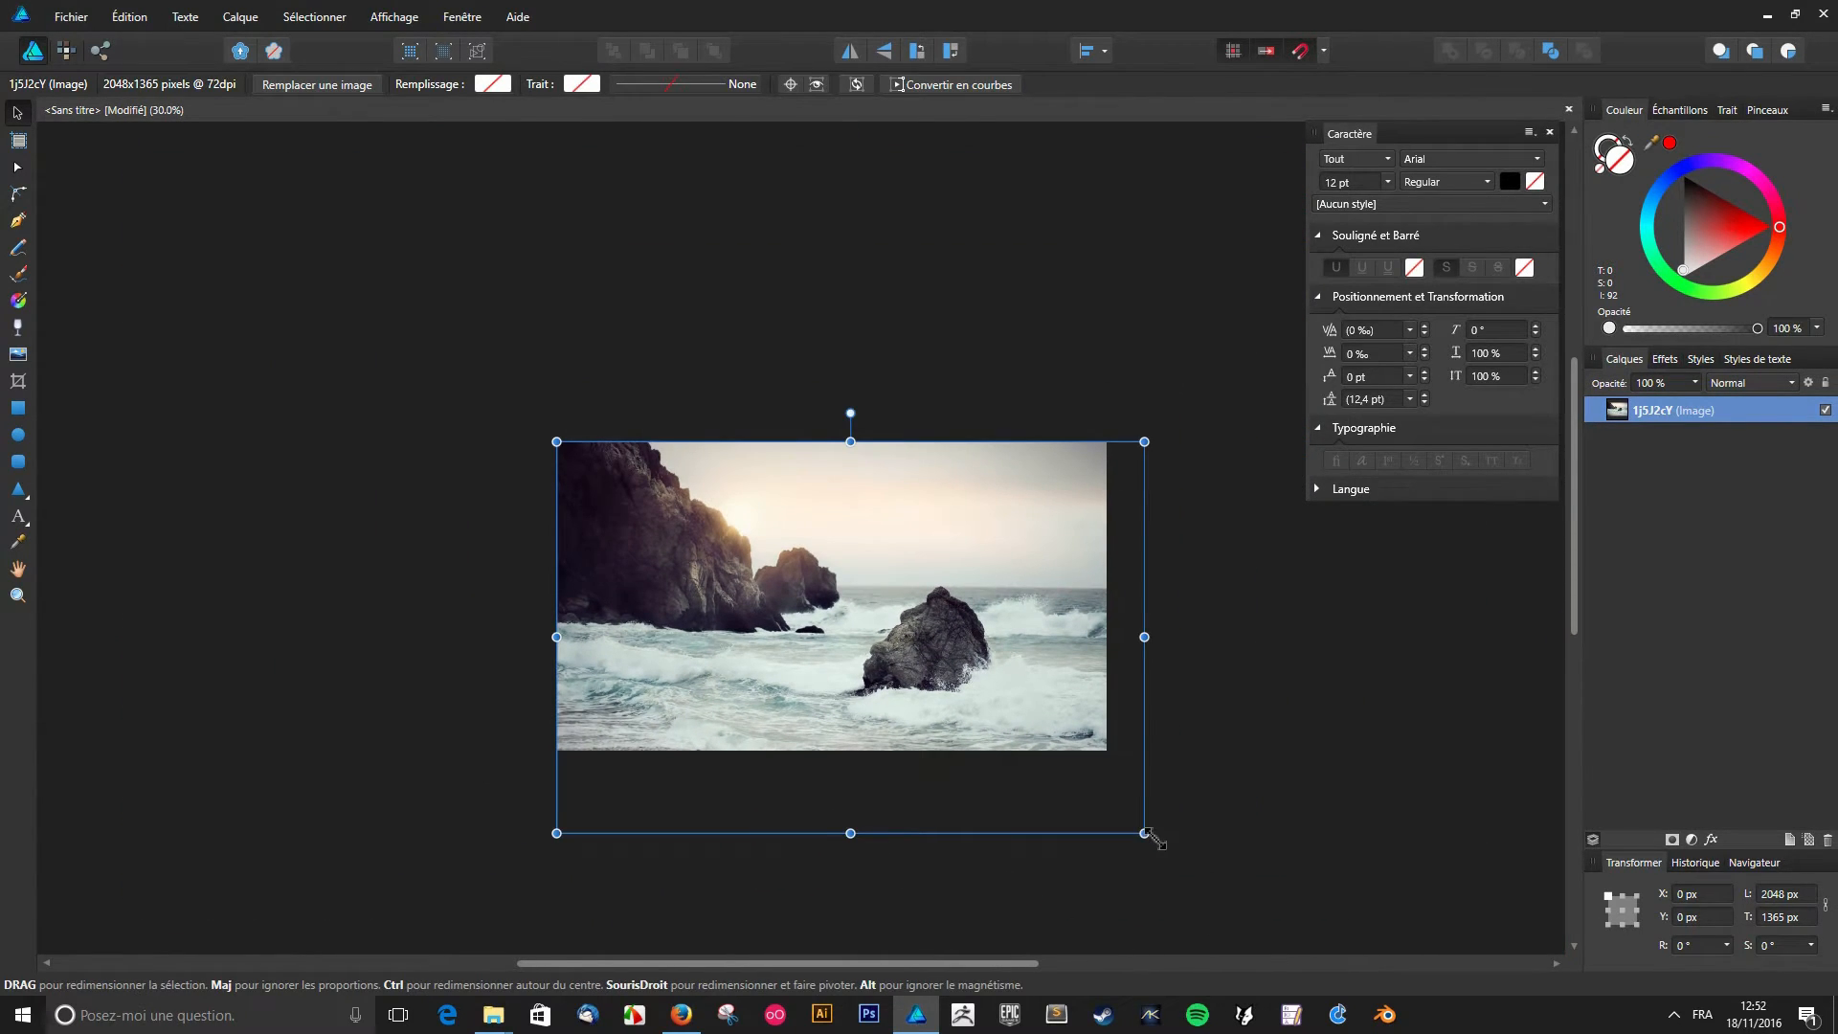
left_click_drag(1146, 833, 1107, 820)
- Draw a circle about 288 px in diameter in the sky and fill it with muted blue (T 207, S 38, I 59)
scroll(941, 651, "up", 1)
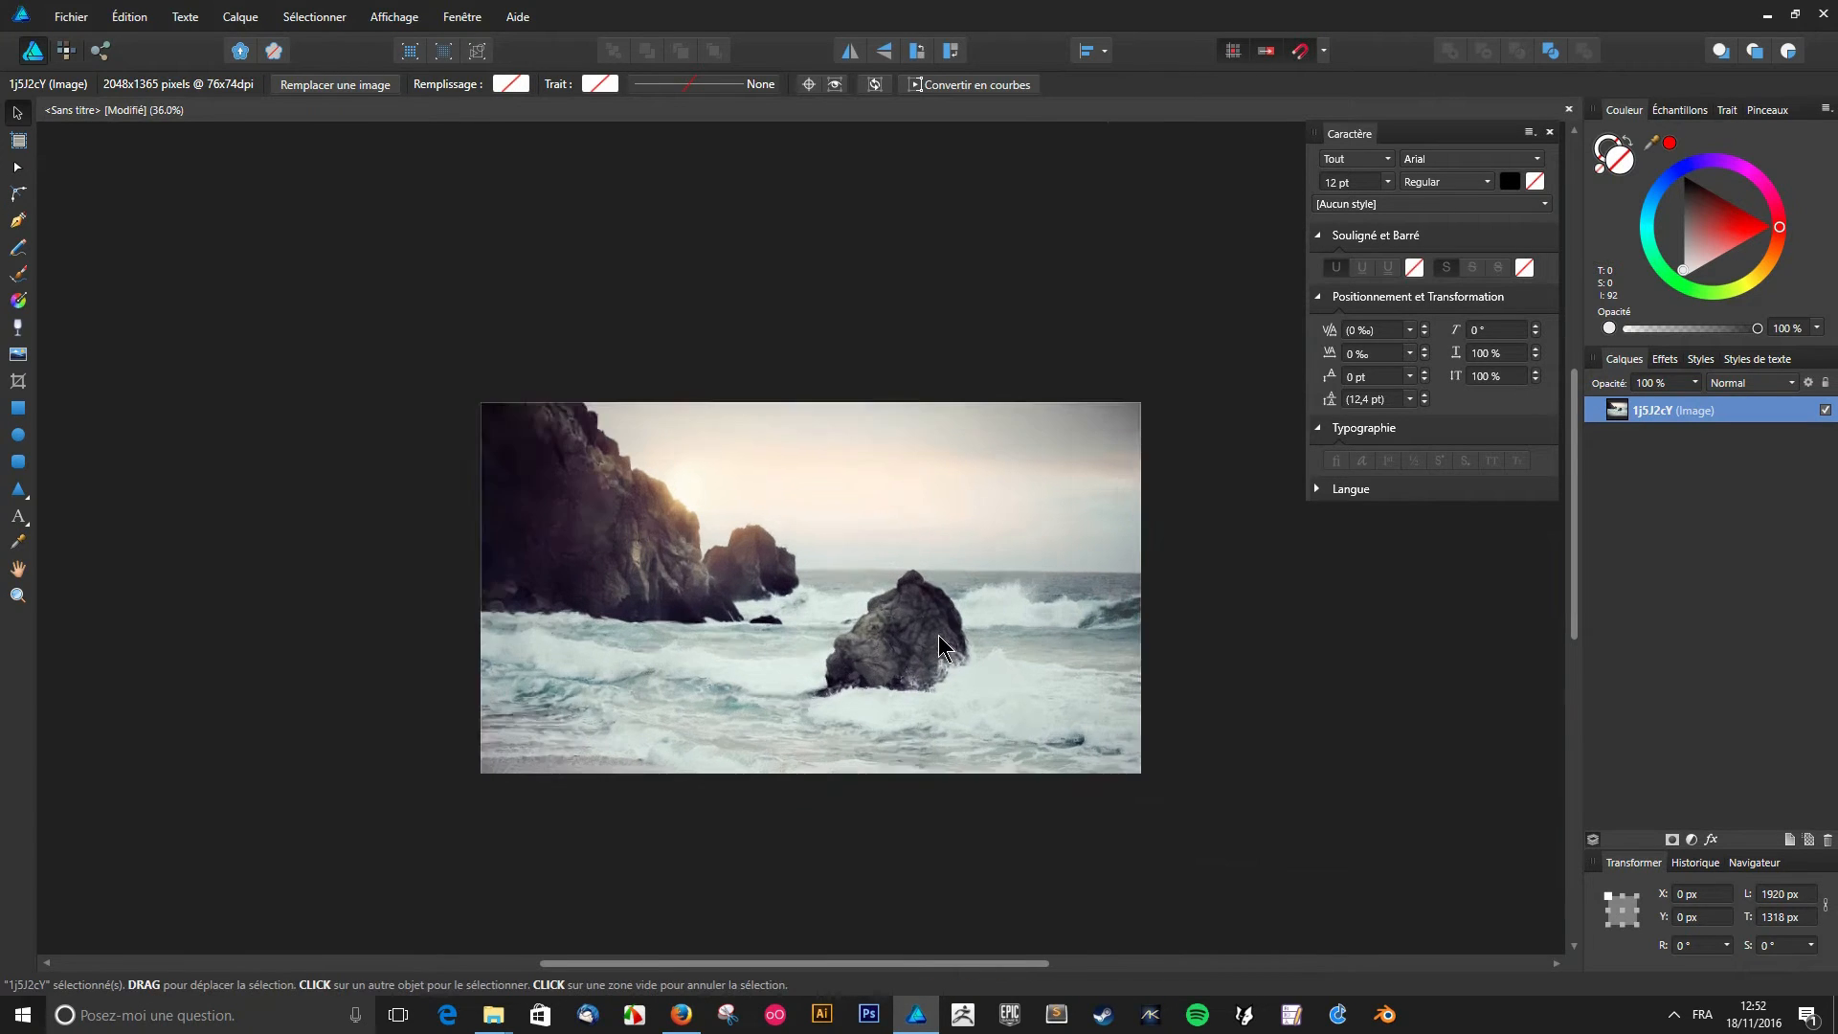
scroll(941, 651, "up", 4)
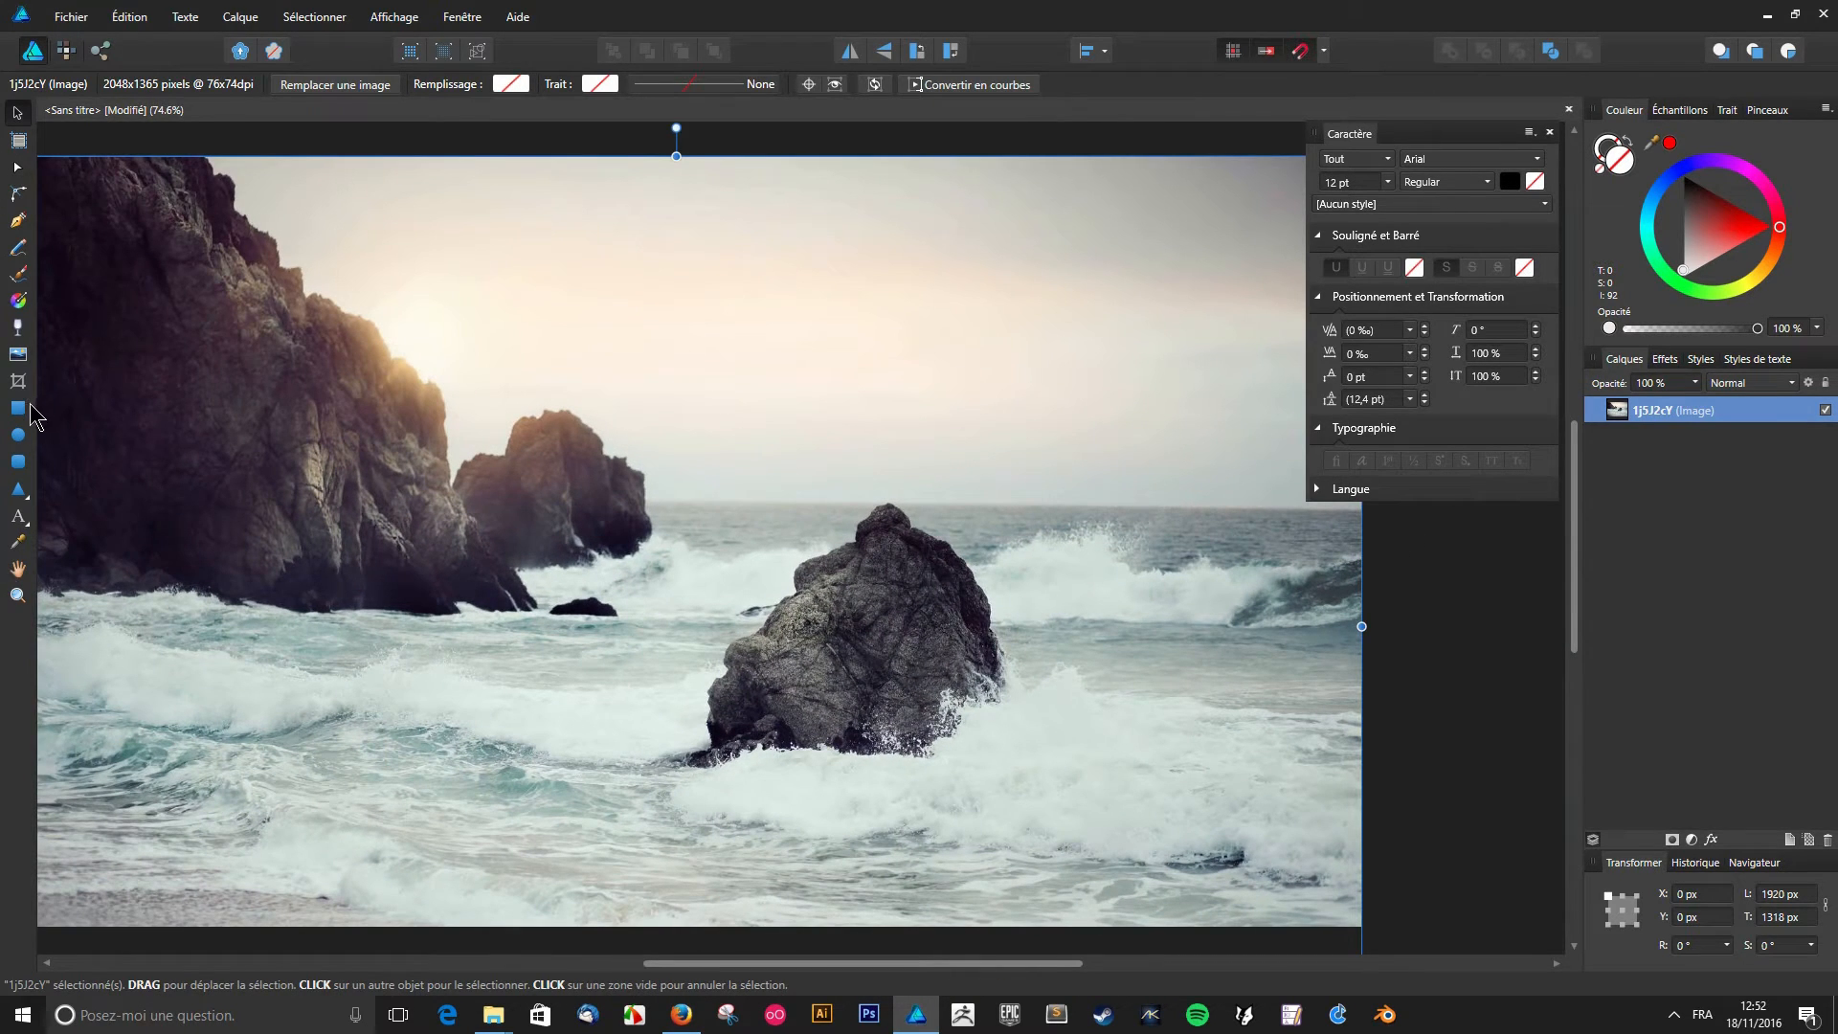
left_click(18, 434)
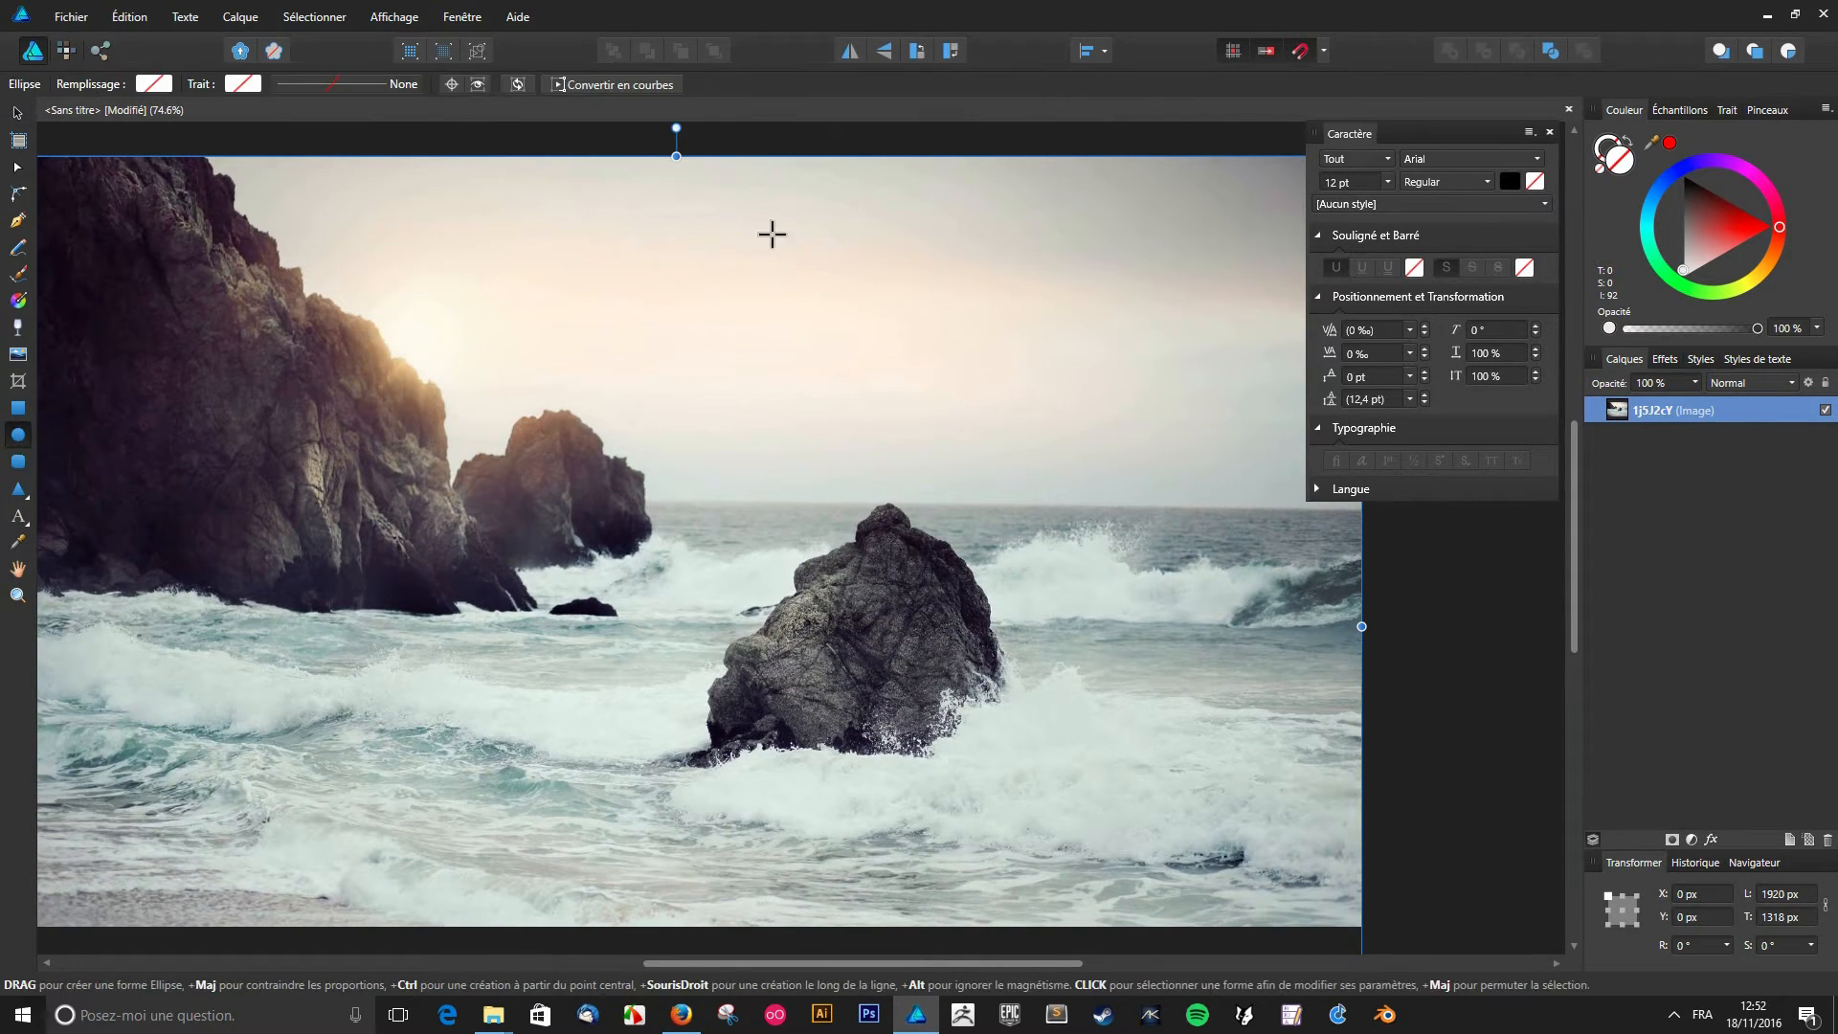
mouse_move(515, 229)
left_mouse_down()
mouse_move(664, 415)
mouse_move(701, 415)
left_mouse_up()
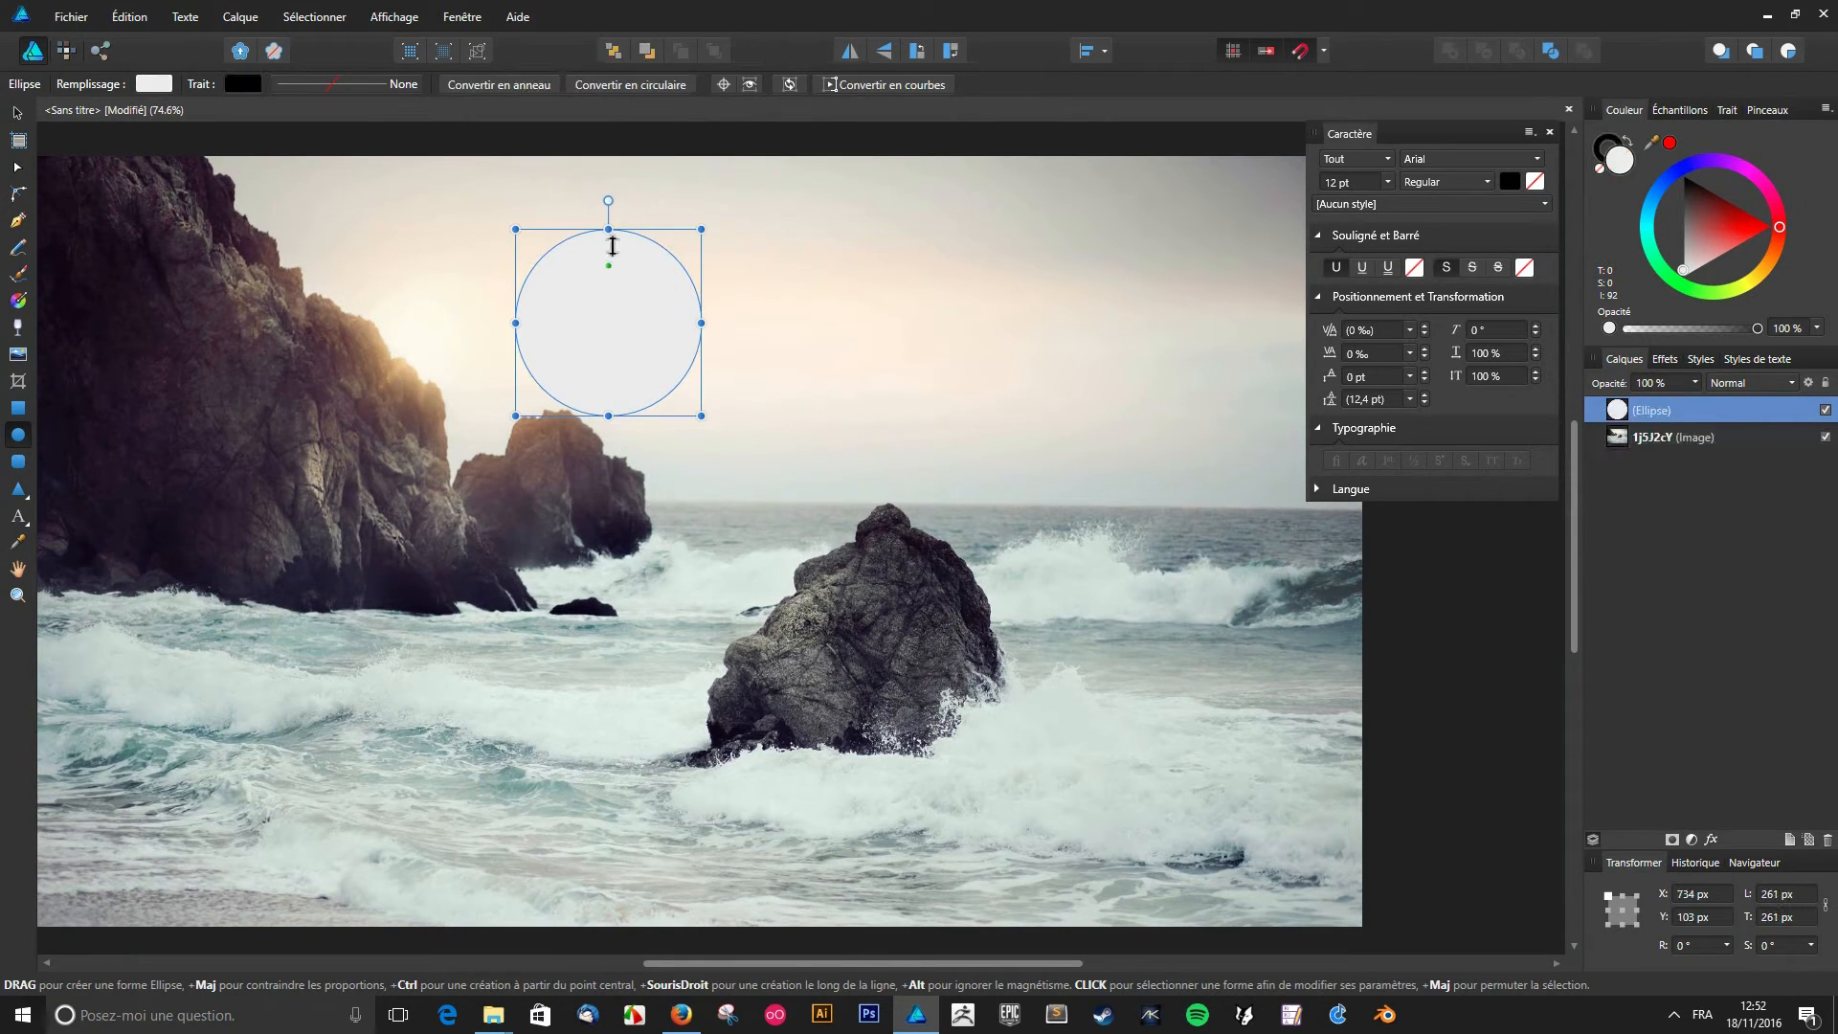
left_click_drag(613, 246, 685, 221)
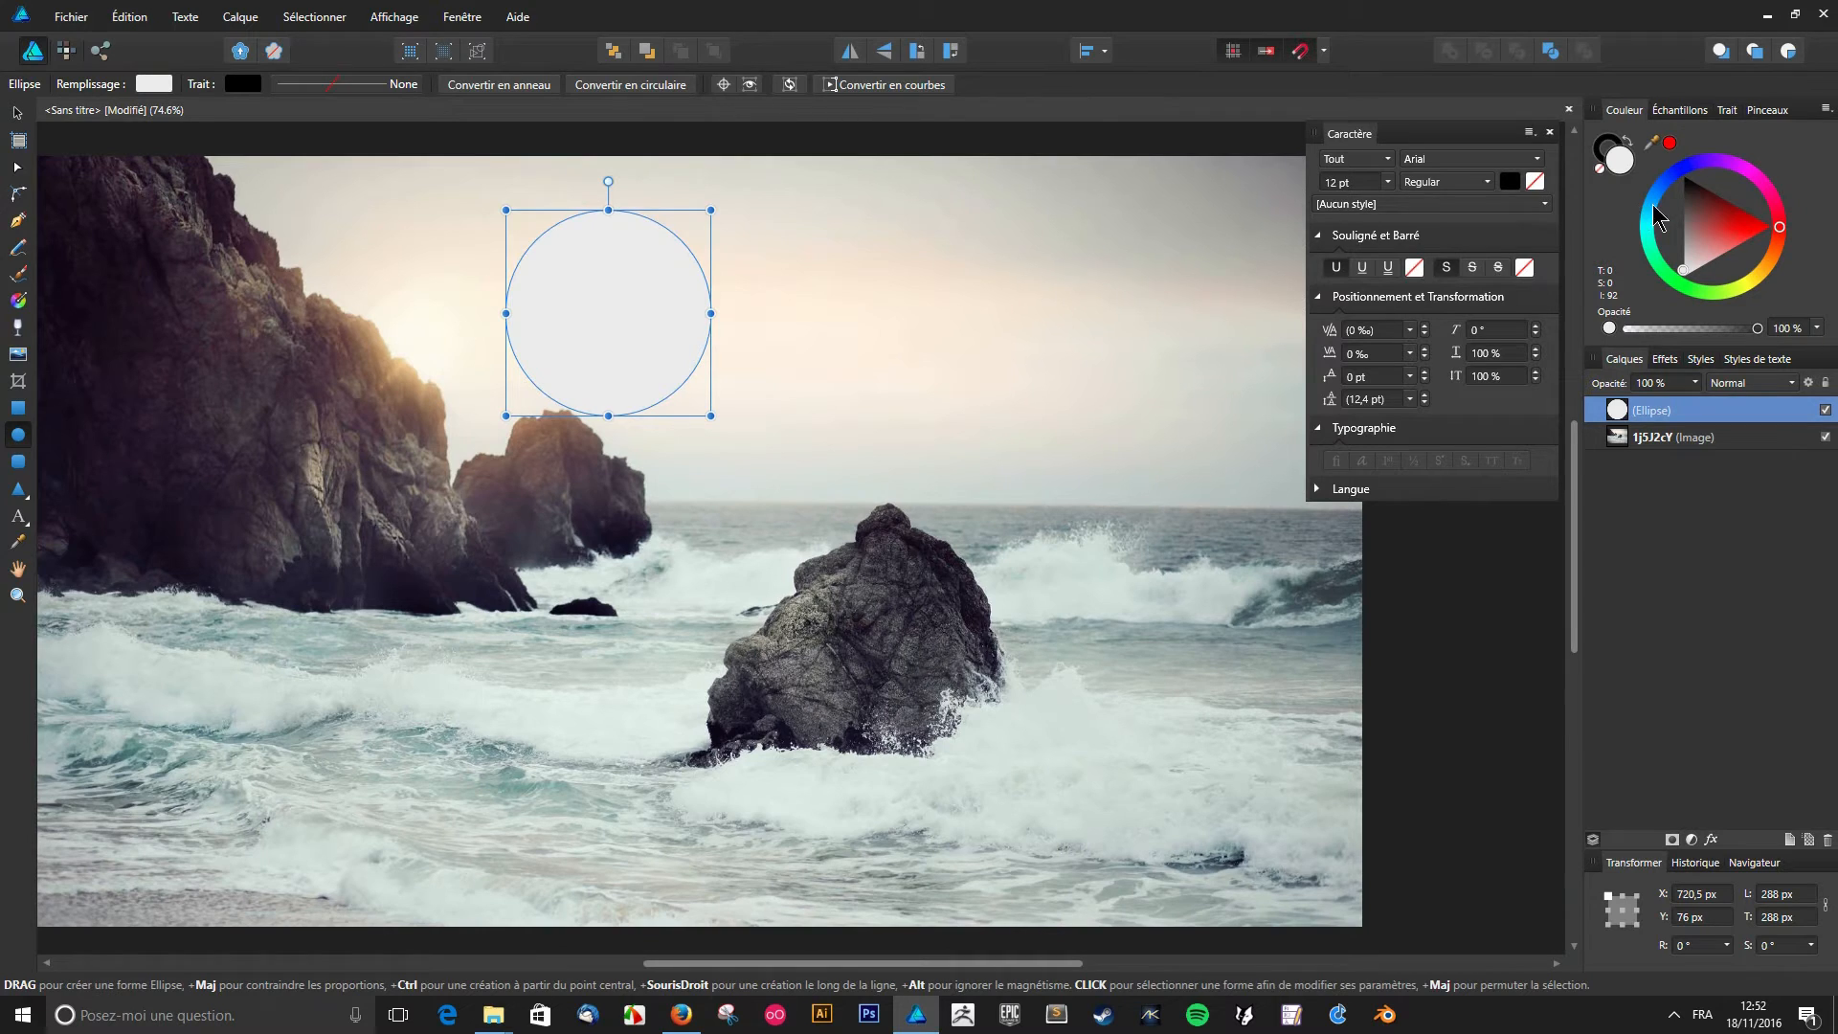
mouse_move(1659, 218)
left_mouse_down()
mouse_move(1723, 197)
mouse_move(1675, 171)
mouse_move(1714, 150)
mouse_move(1723, 177)
mouse_move(1773, 123)
mouse_move(1726, 117)
mouse_move(1728, 145)
mouse_move(1663, 189)
mouse_move(1769, 210)
mouse_move(1723, 138)
mouse_move(1664, 153)
mouse_move(1651, 216)
mouse_move(1651, 195)
left_mouse_up()
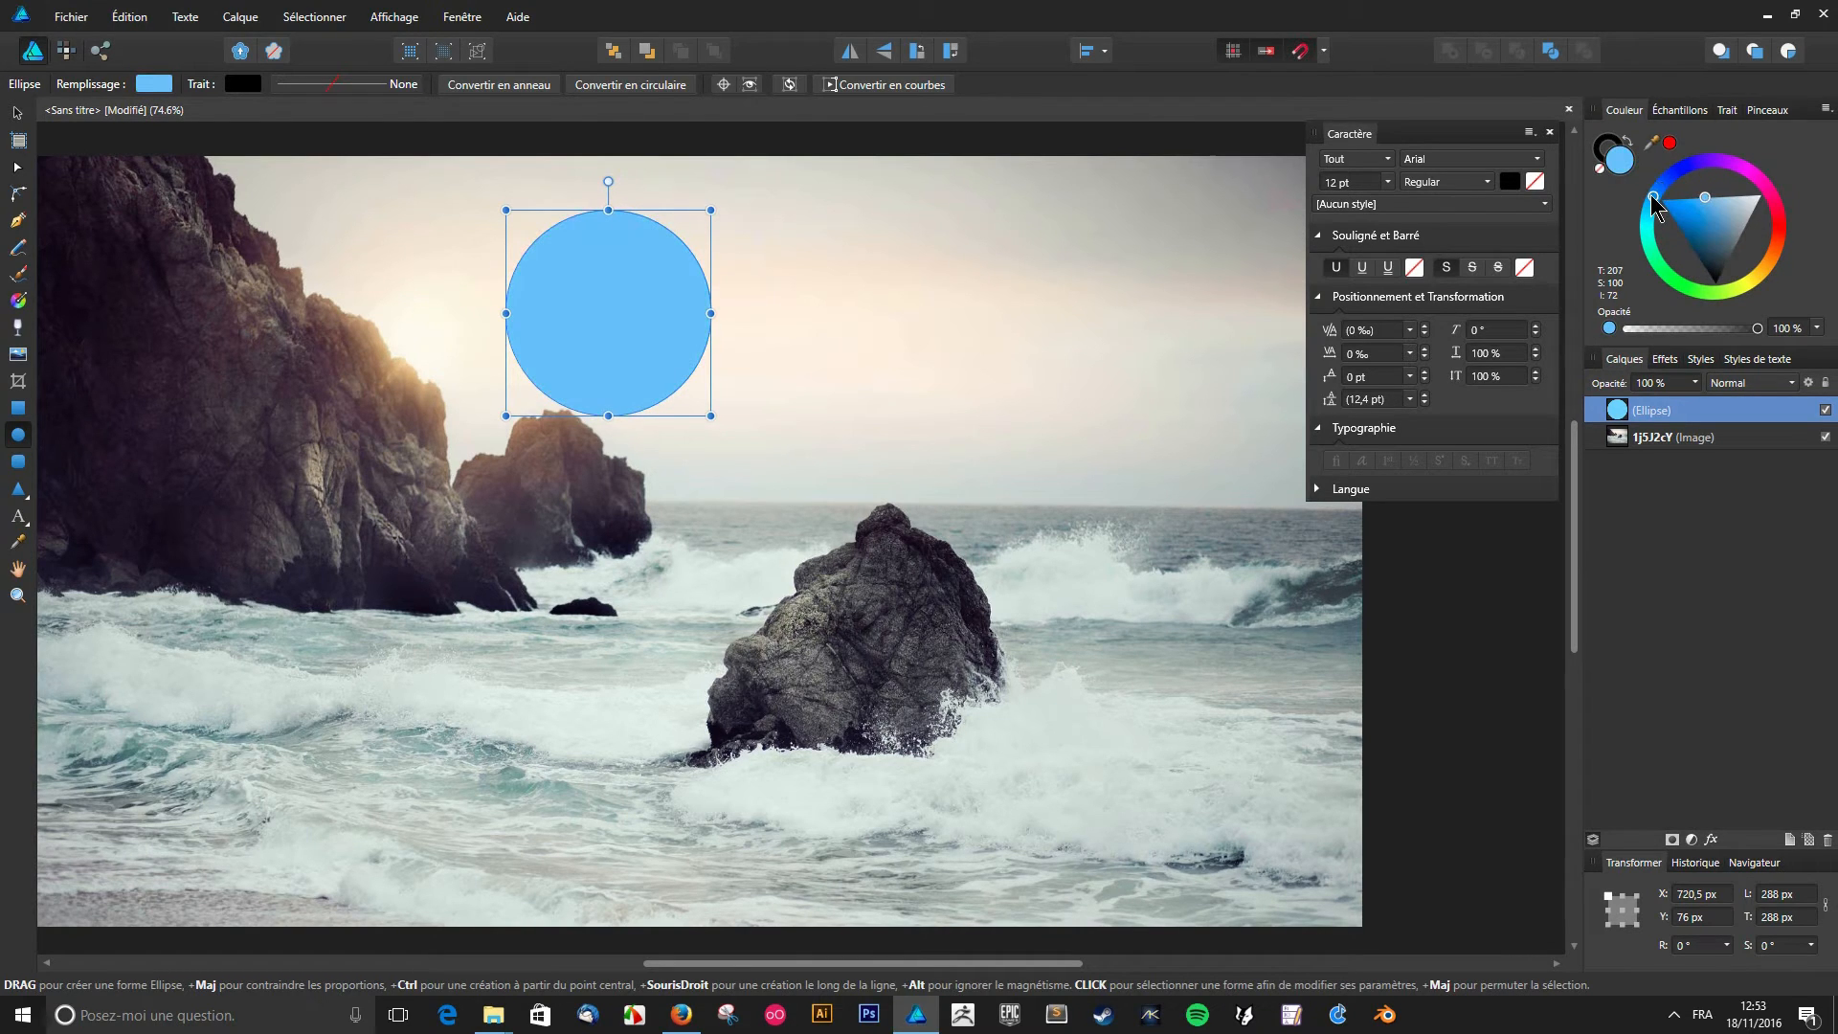
left_click(1716, 220)
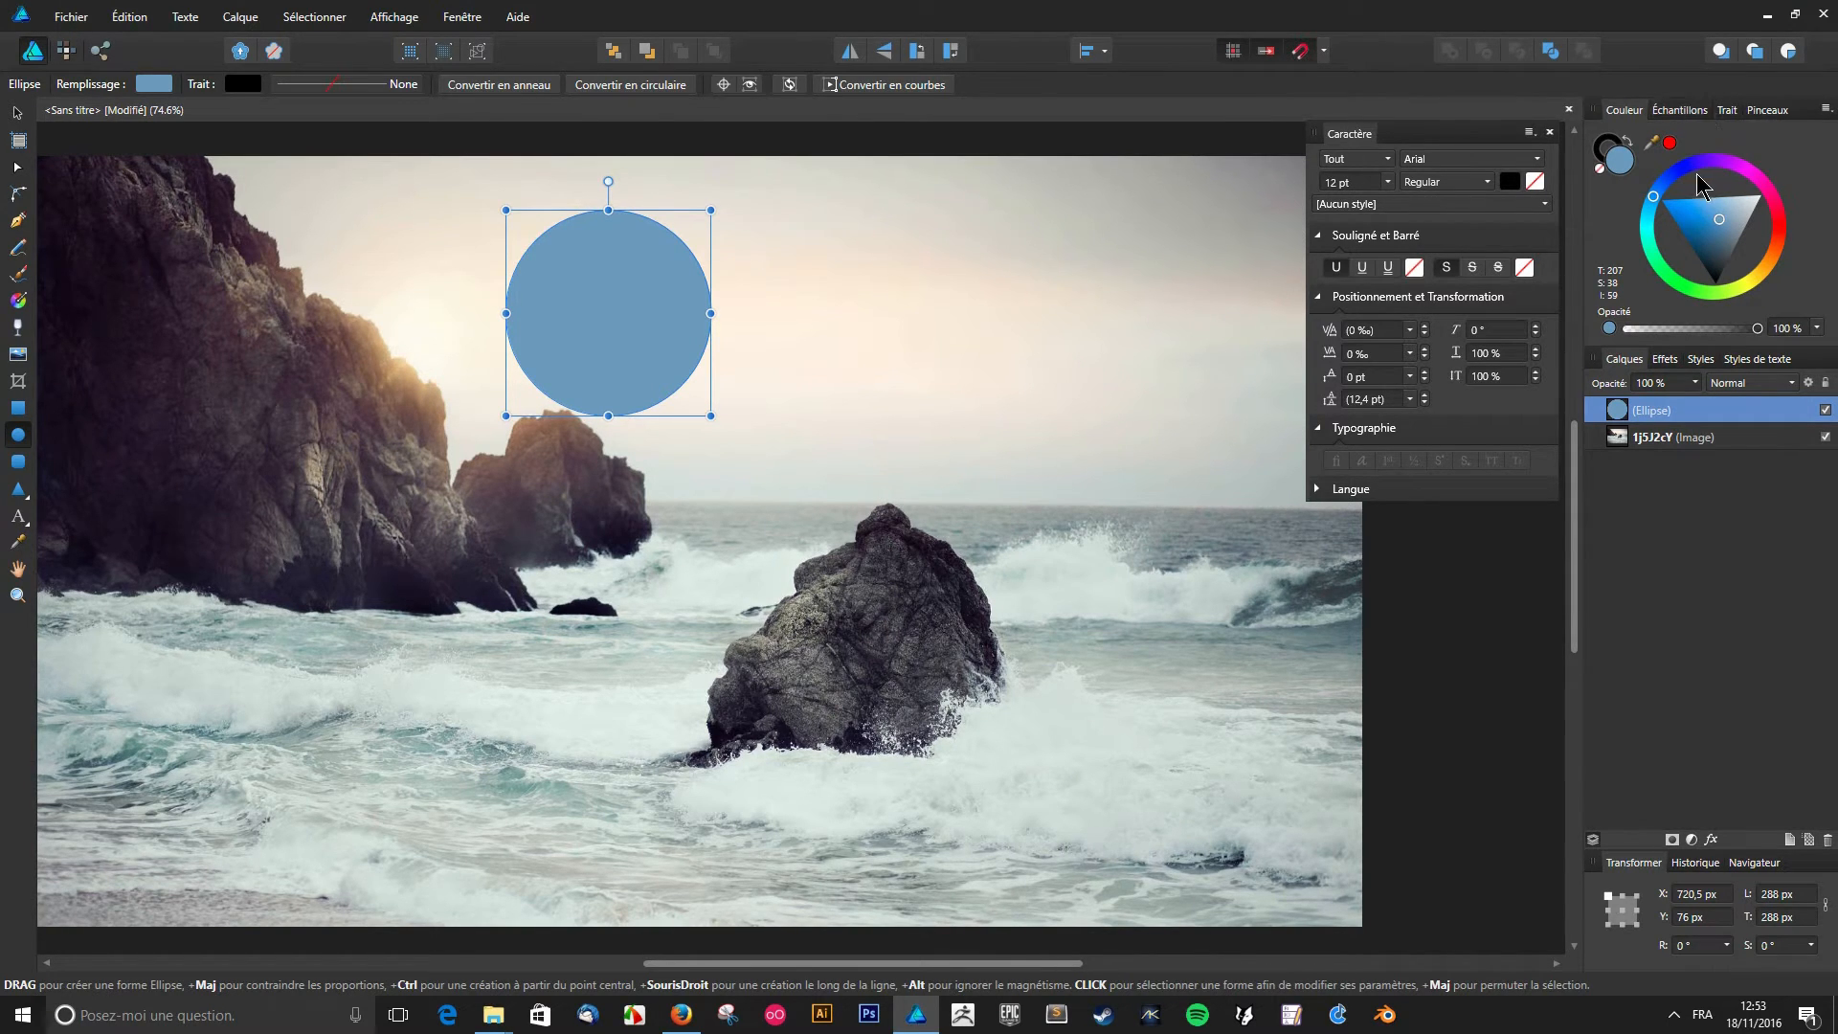
left_click(398, 19)
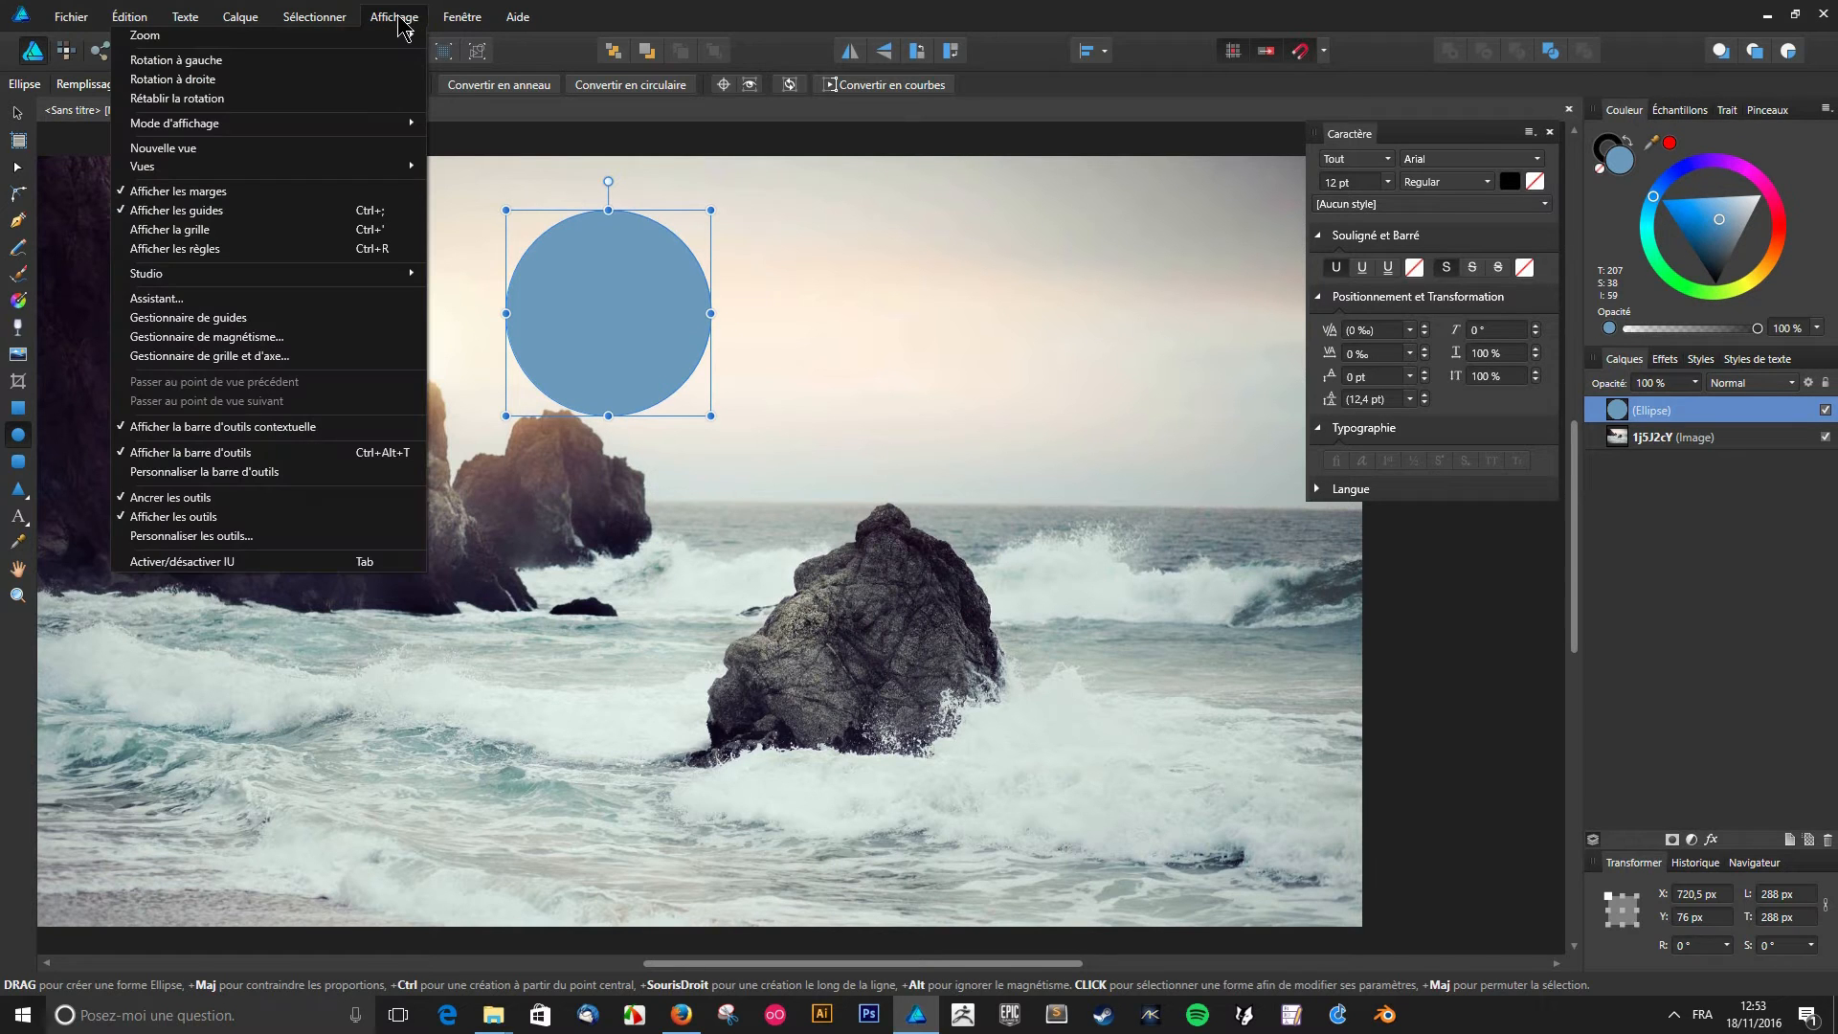
left_click(413, 19)
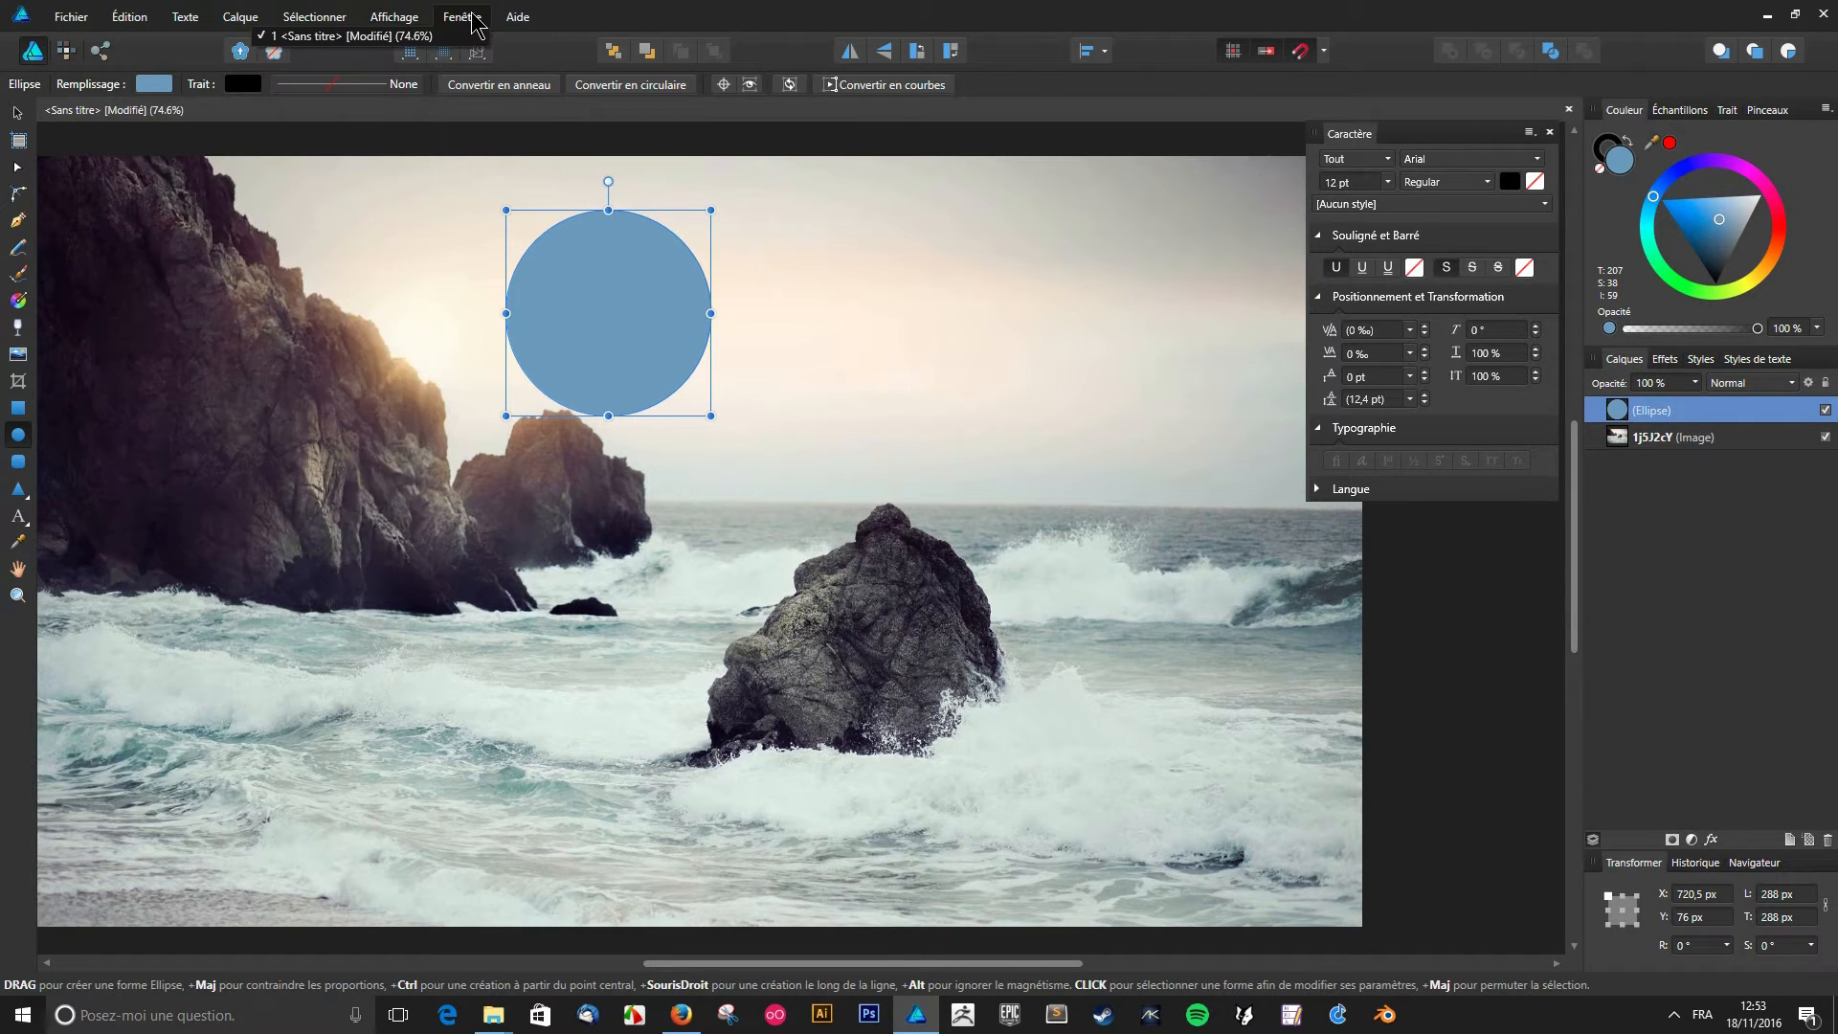
left_click(421, 19)
mouse_move(343, 11)
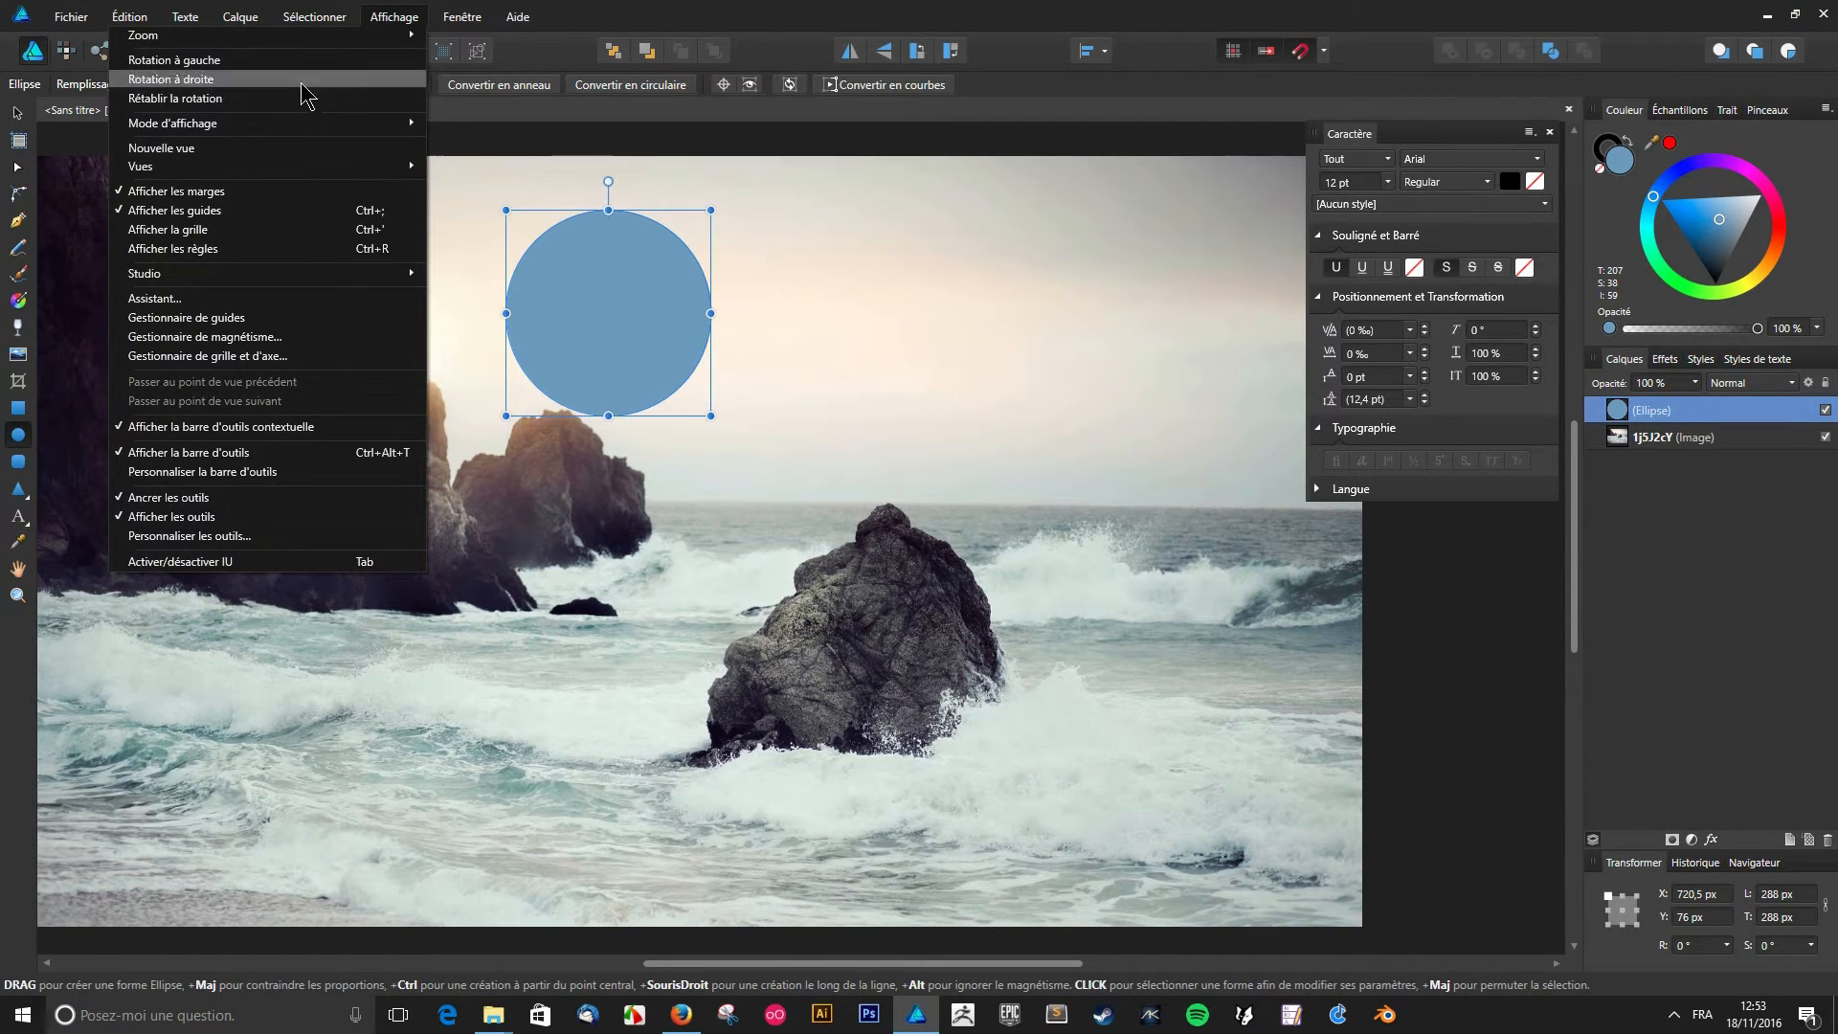
mouse_move(276, 41)
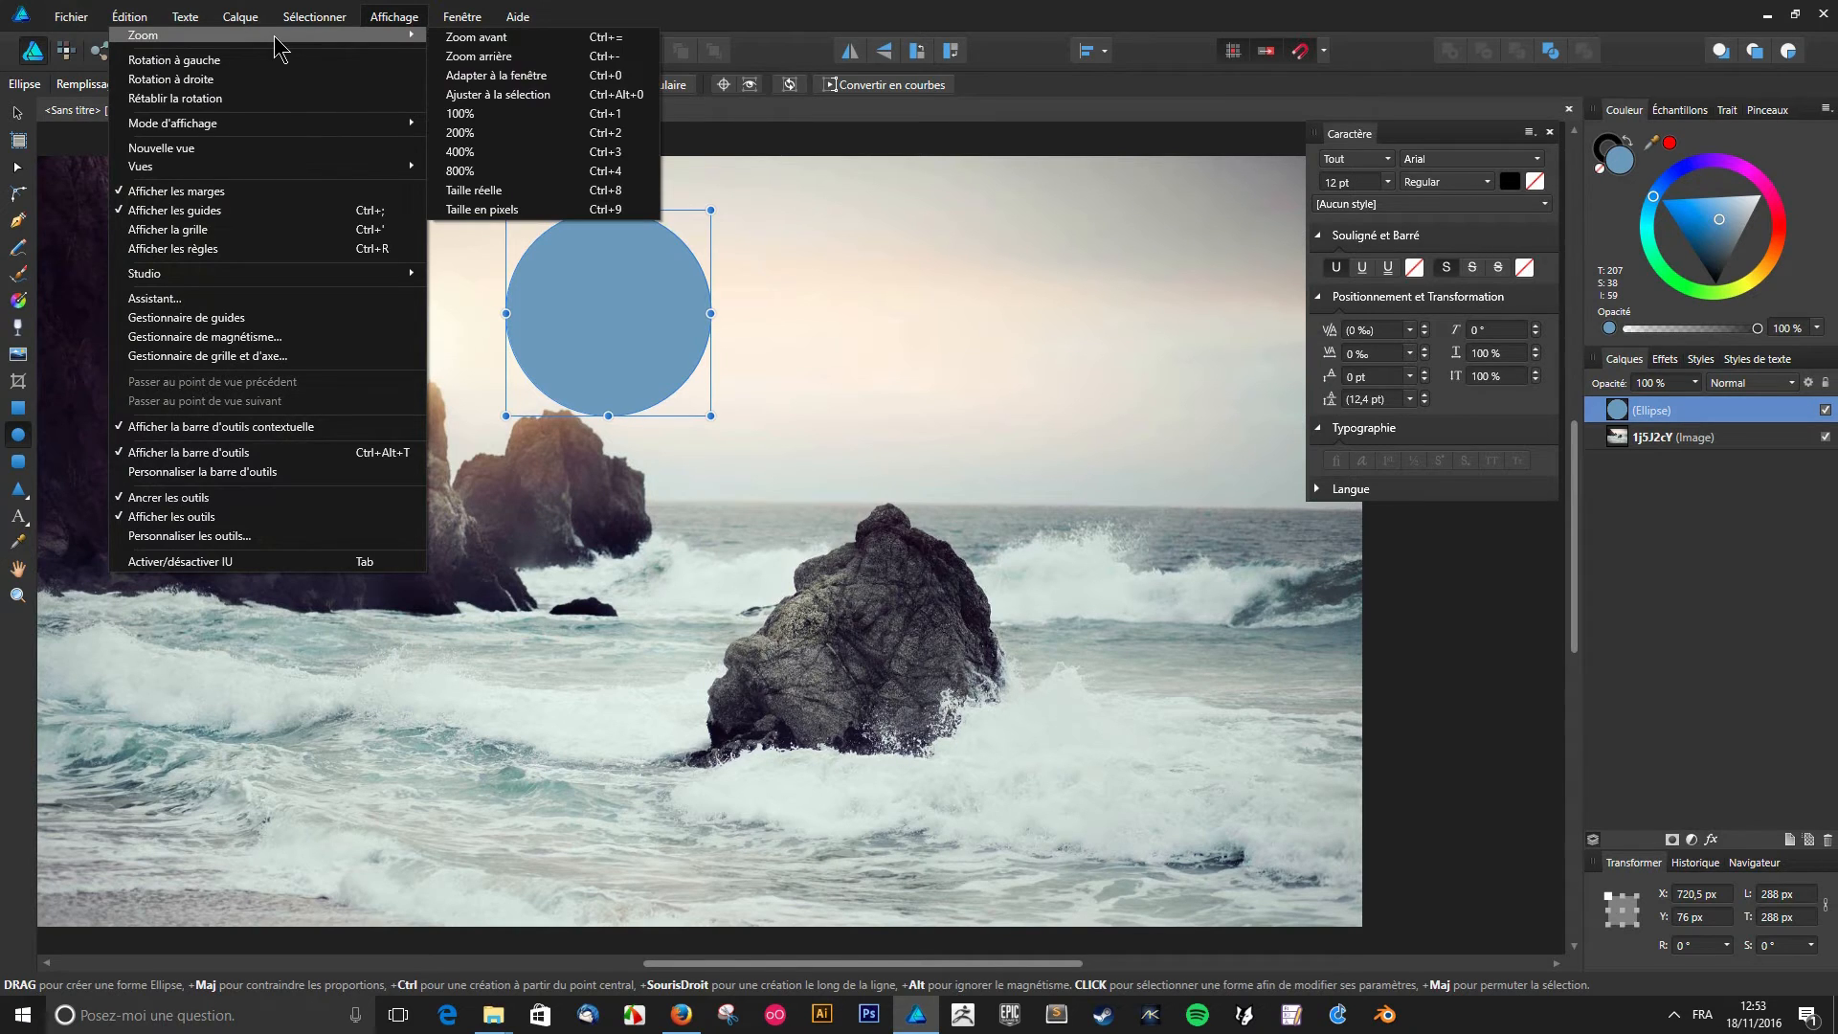
mouse_move(213, 282)
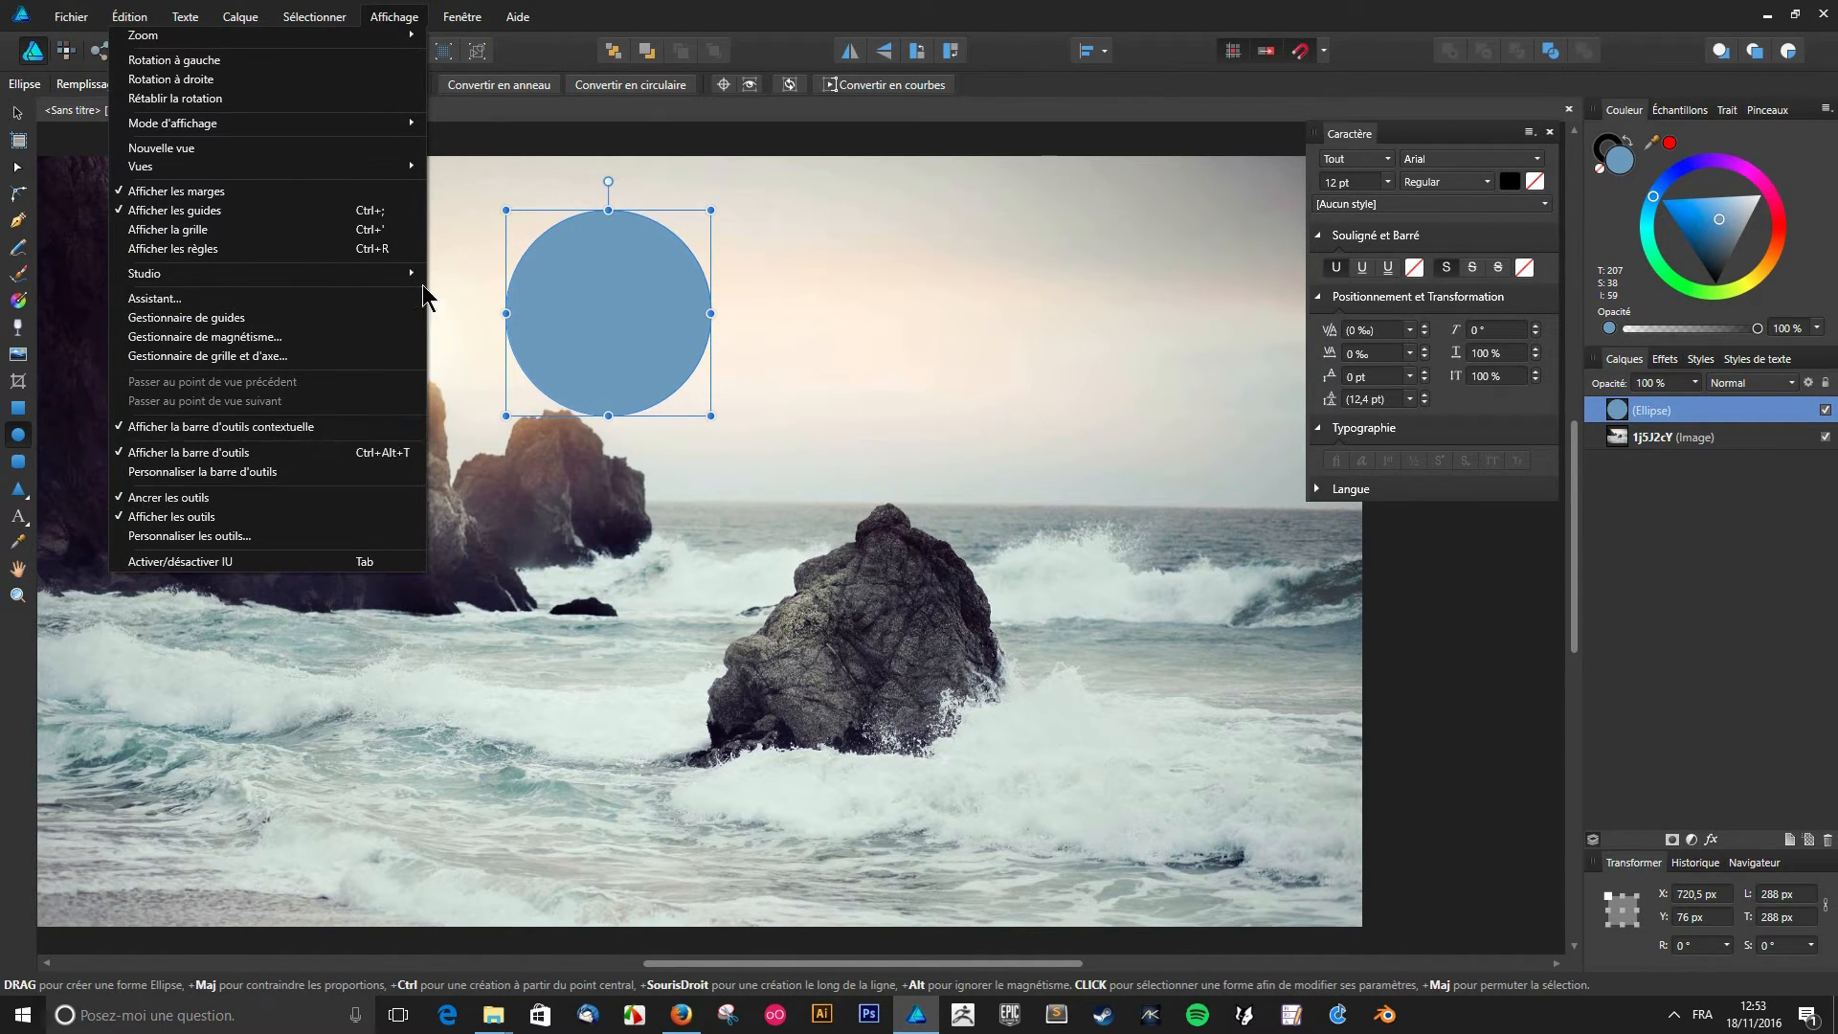
mouse_move(518, 17)
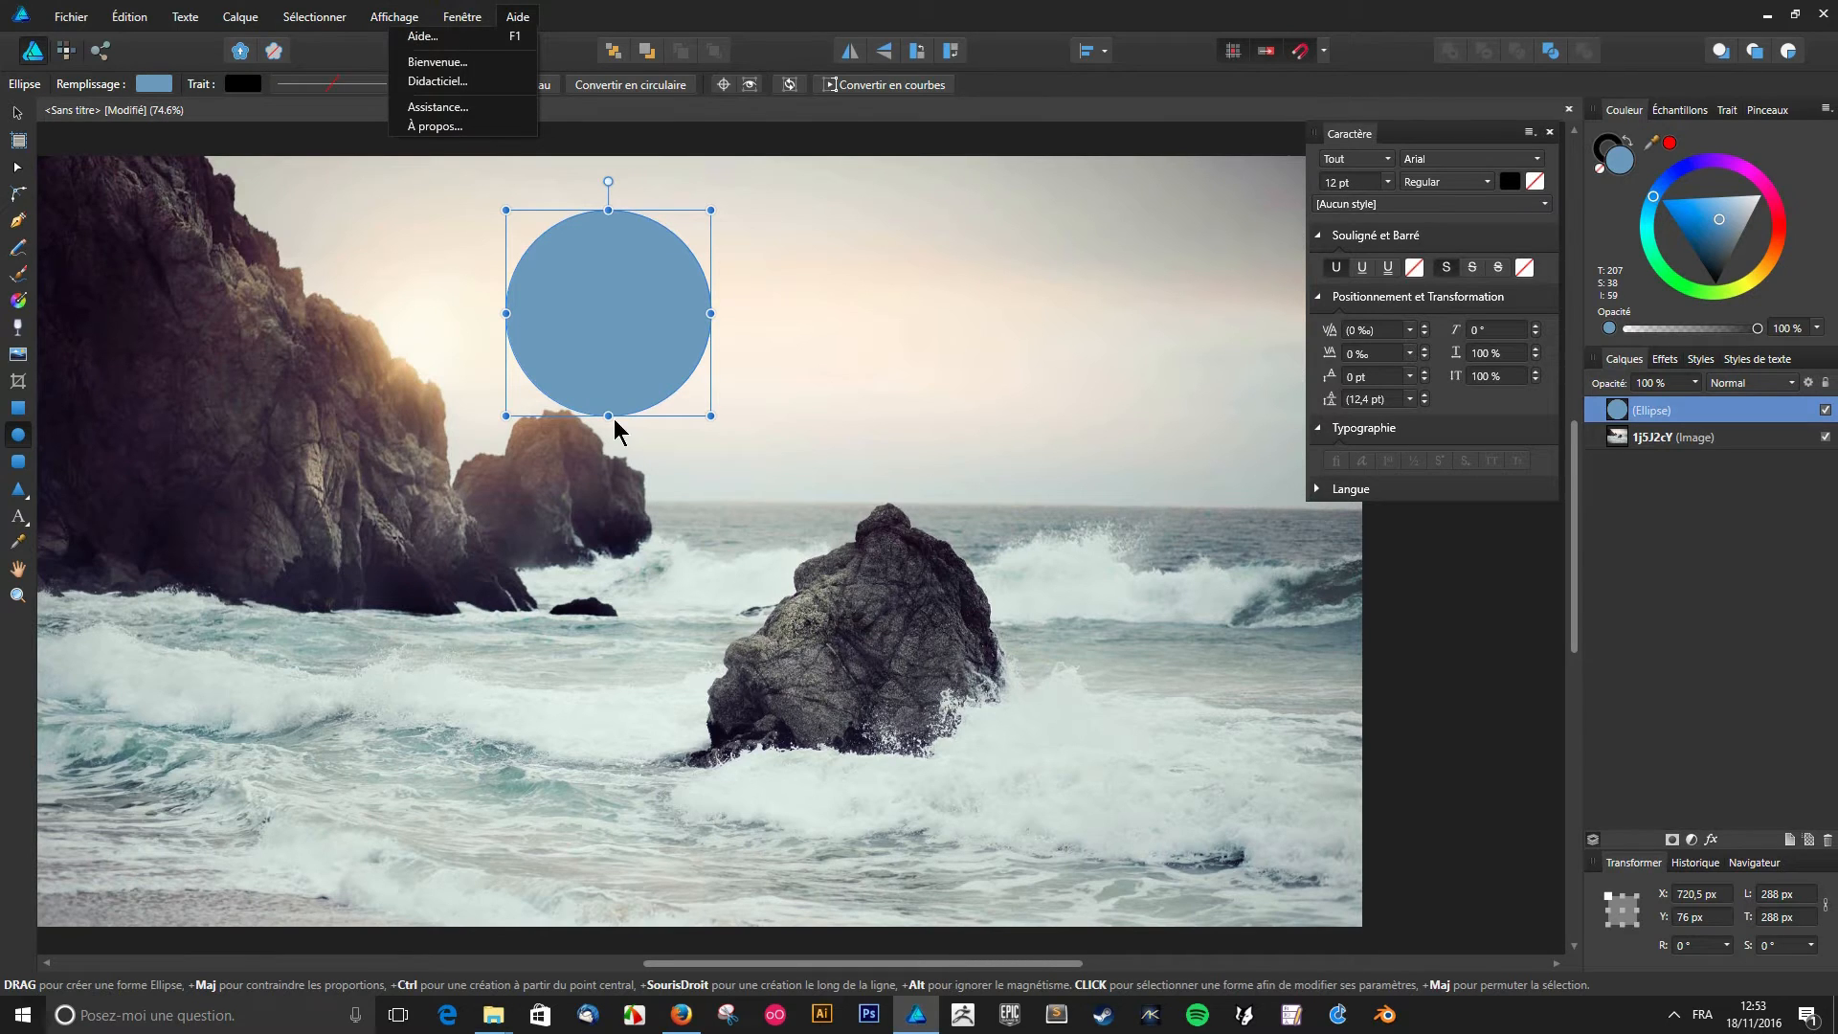
- Subtract an overlapping second circle about 249 px in diameter from the blue circle and scale the resulting crescent to about 115 × 136 px
left_click(623, 386)
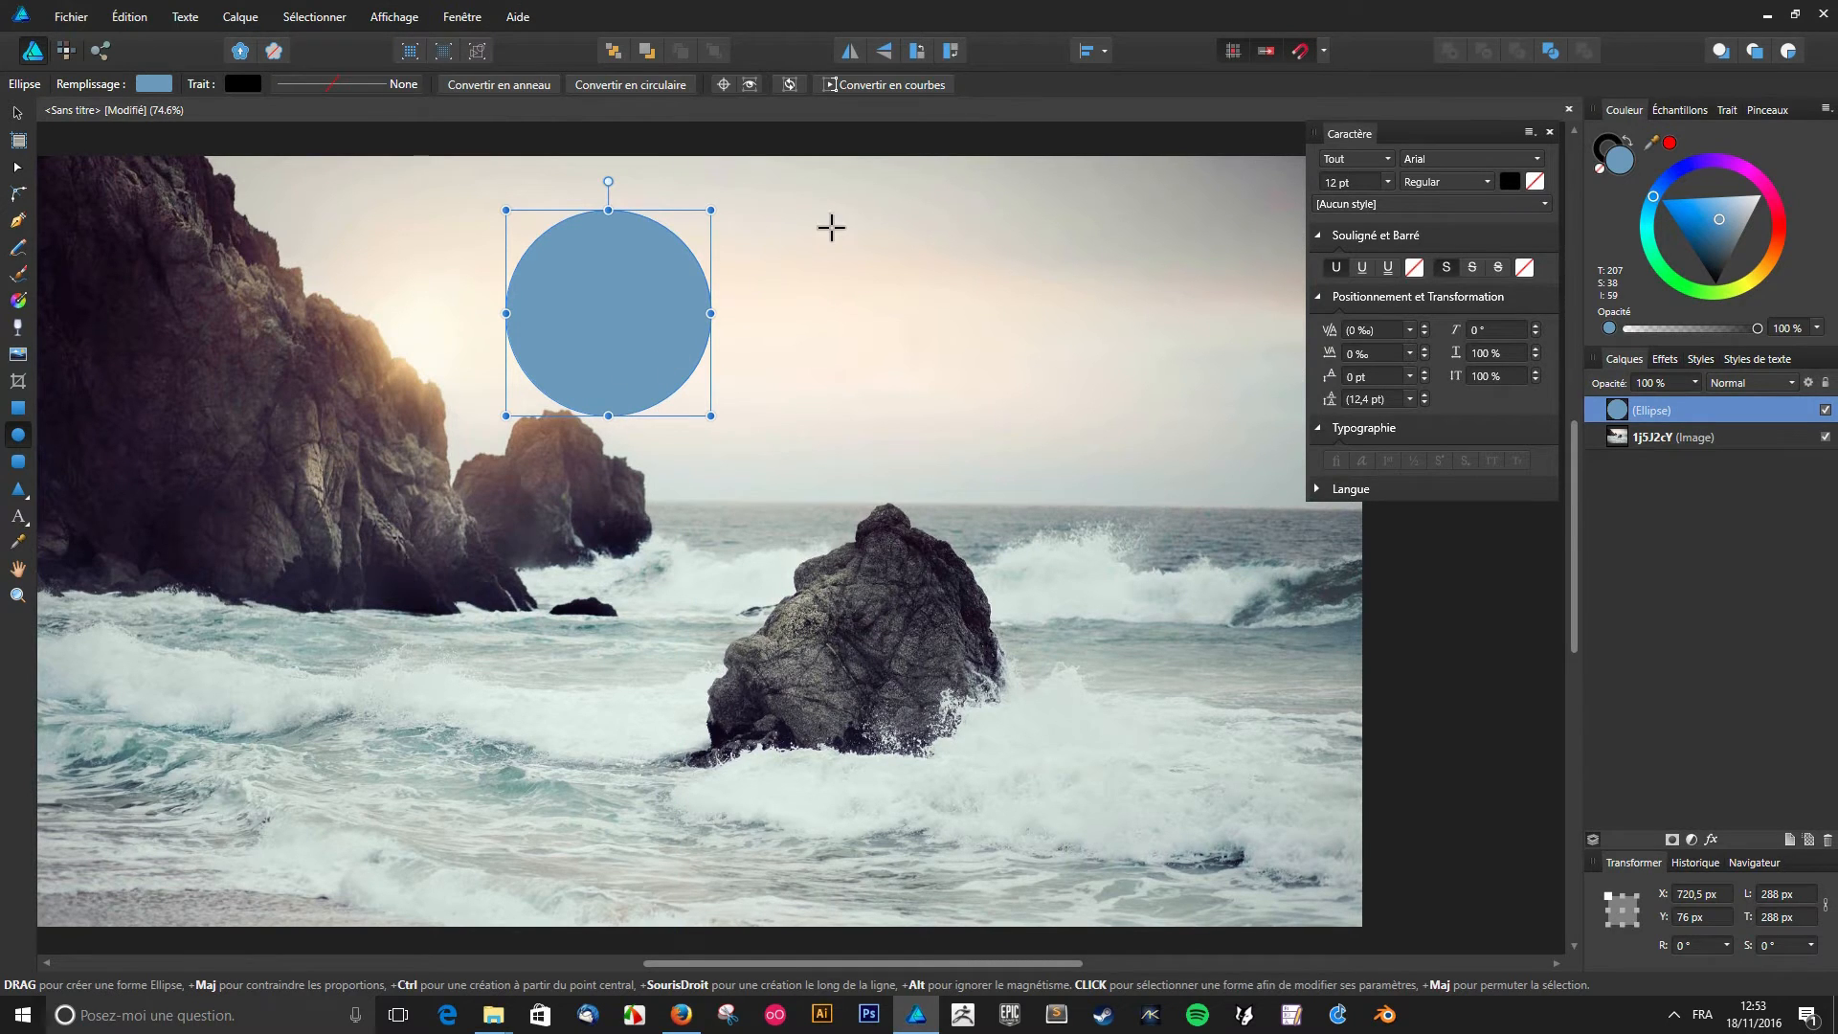
mouse_move(763, 209)
left_mouse_down()
mouse_move(503, 441)
mouse_move(586, 388)
left_mouse_up()
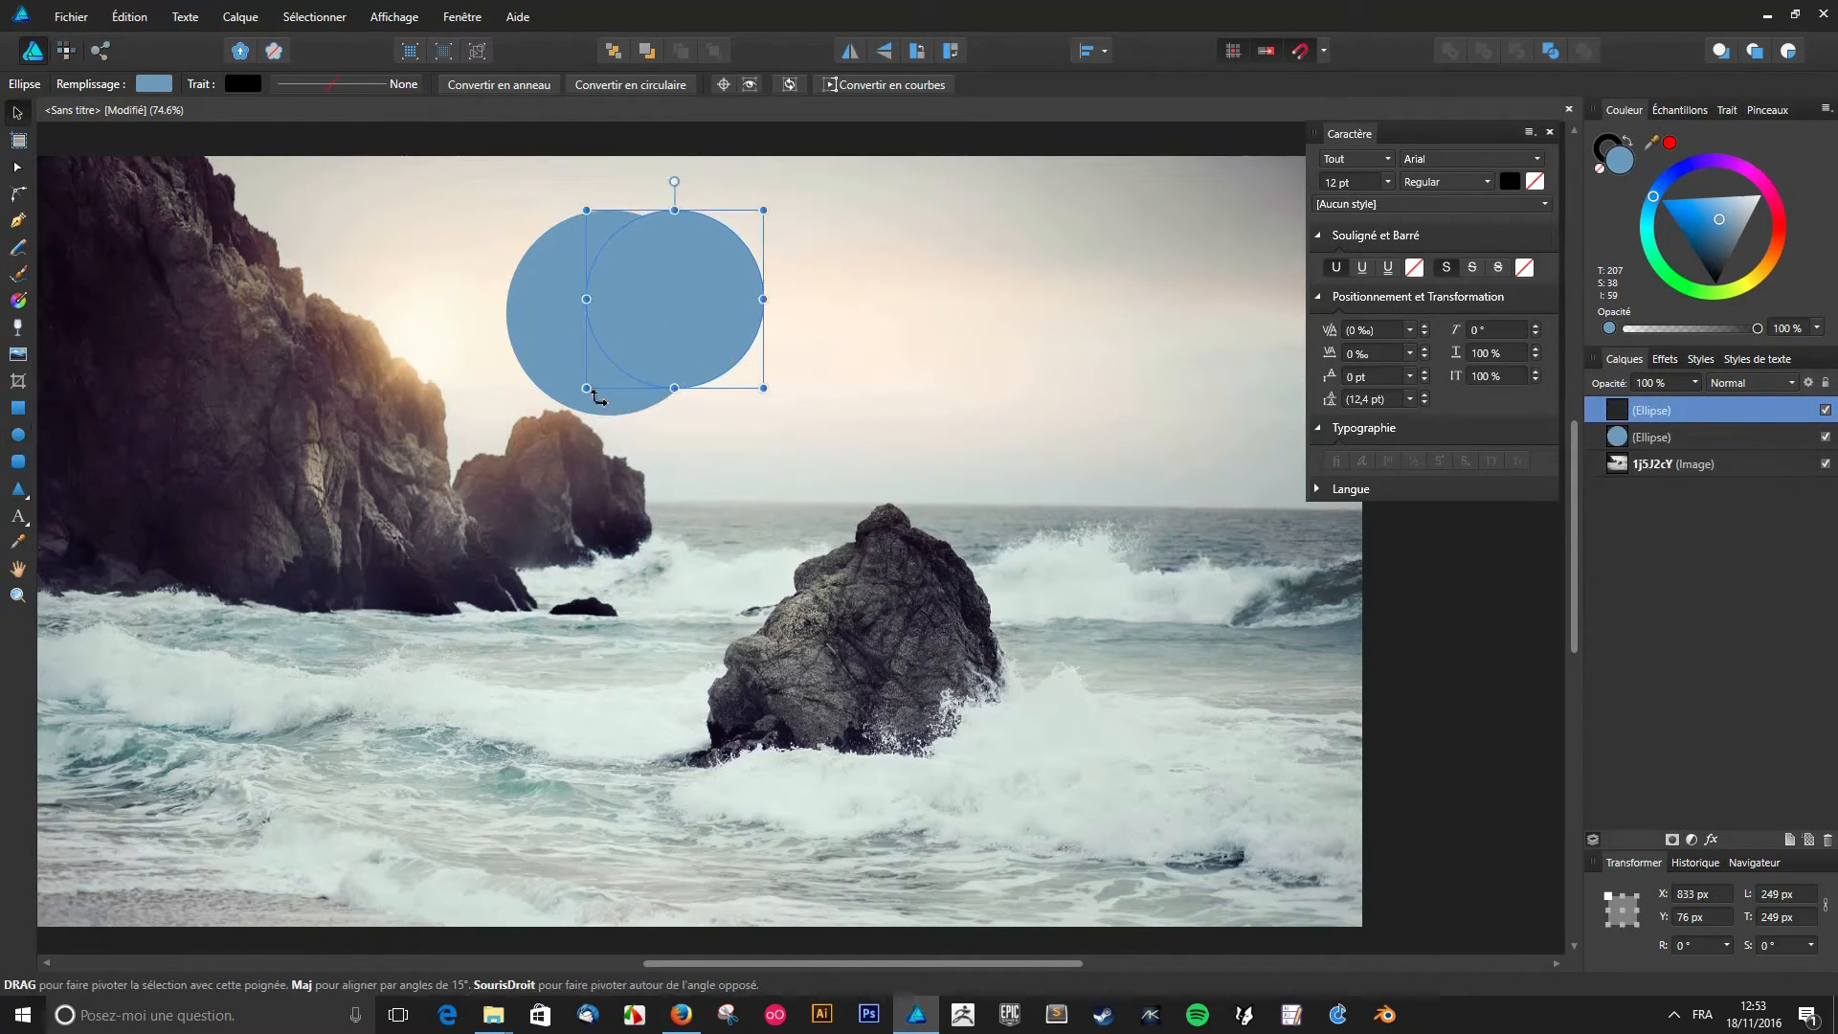
left_click(541, 376, "shift")
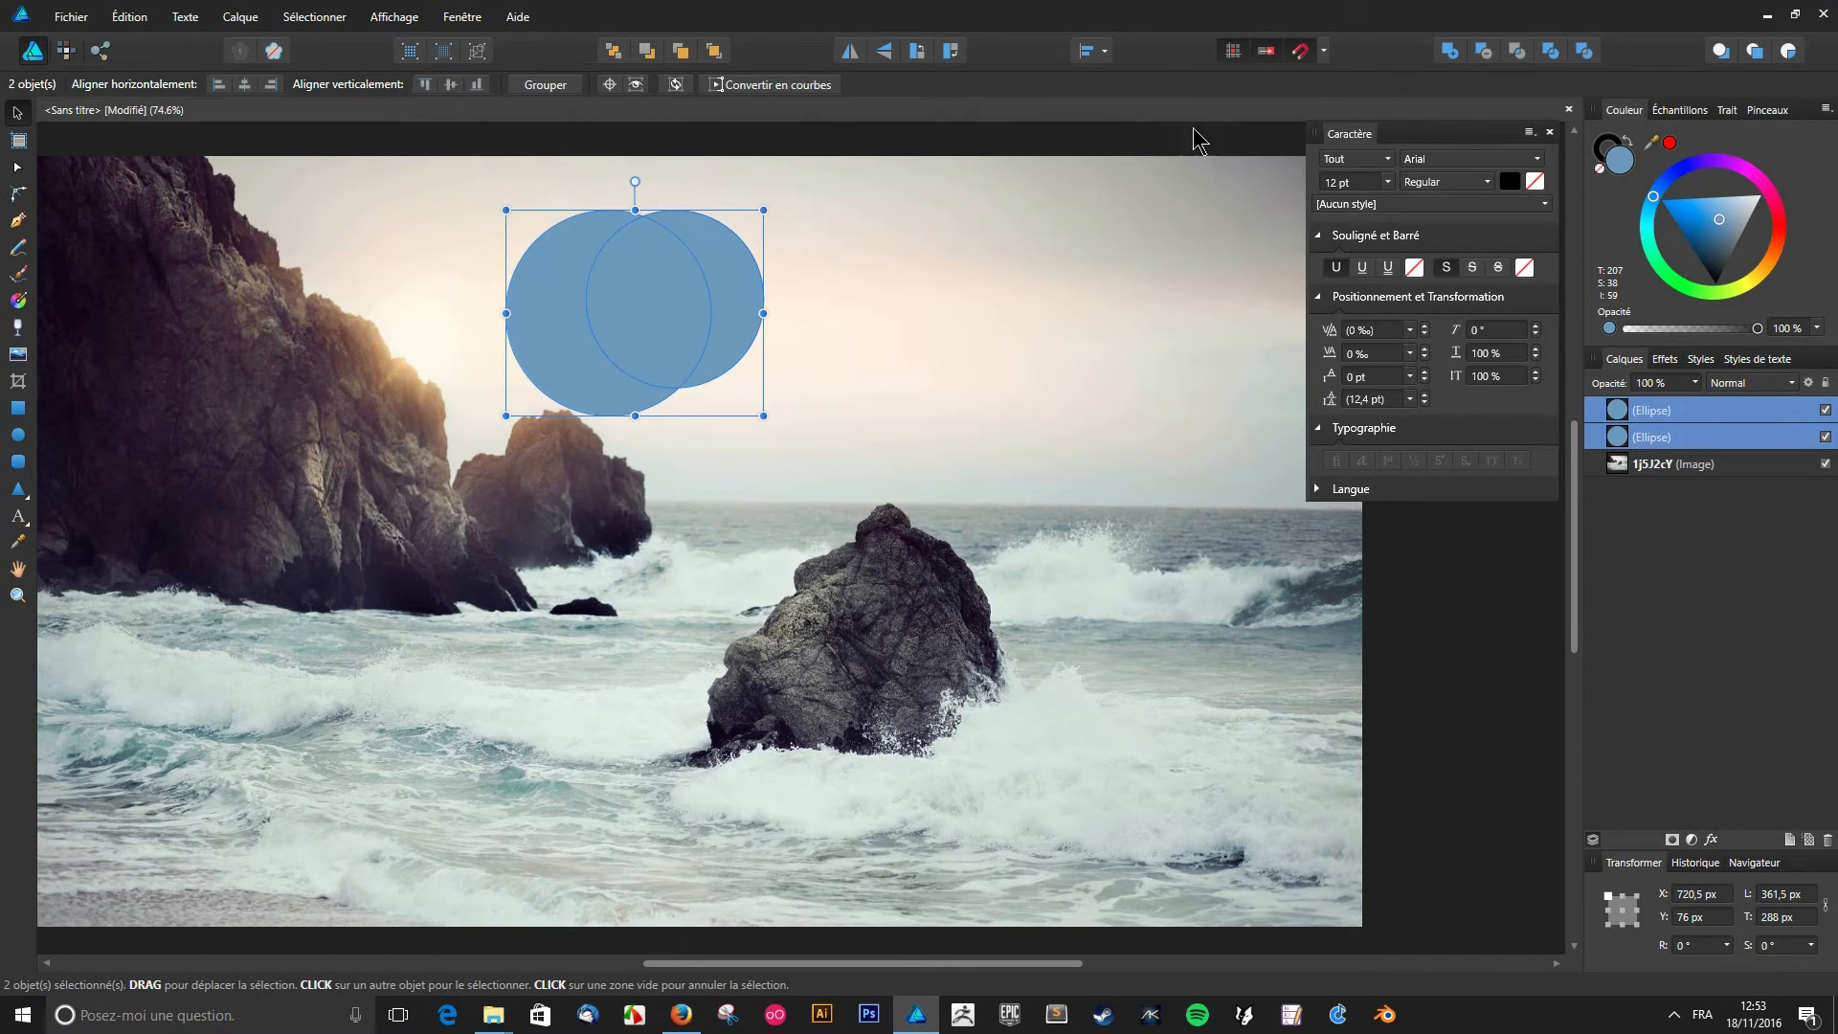
left_click(1482, 51)
key("m")
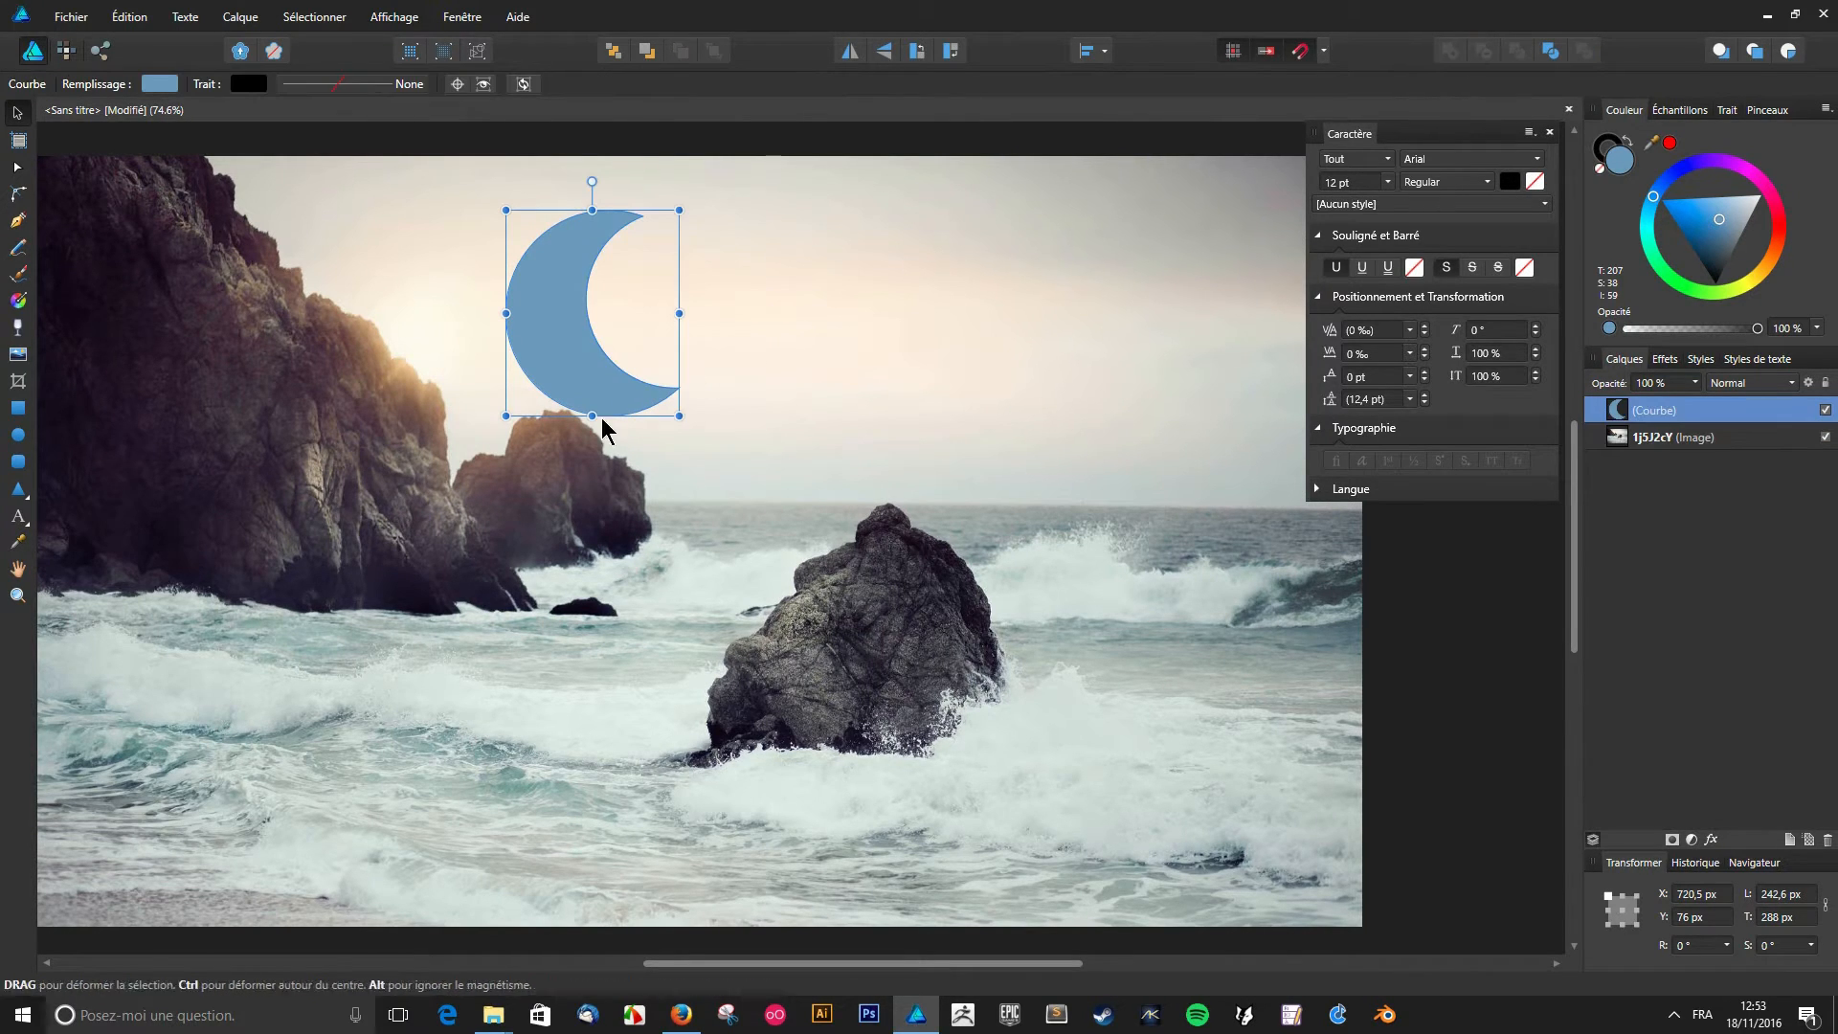
key("v")
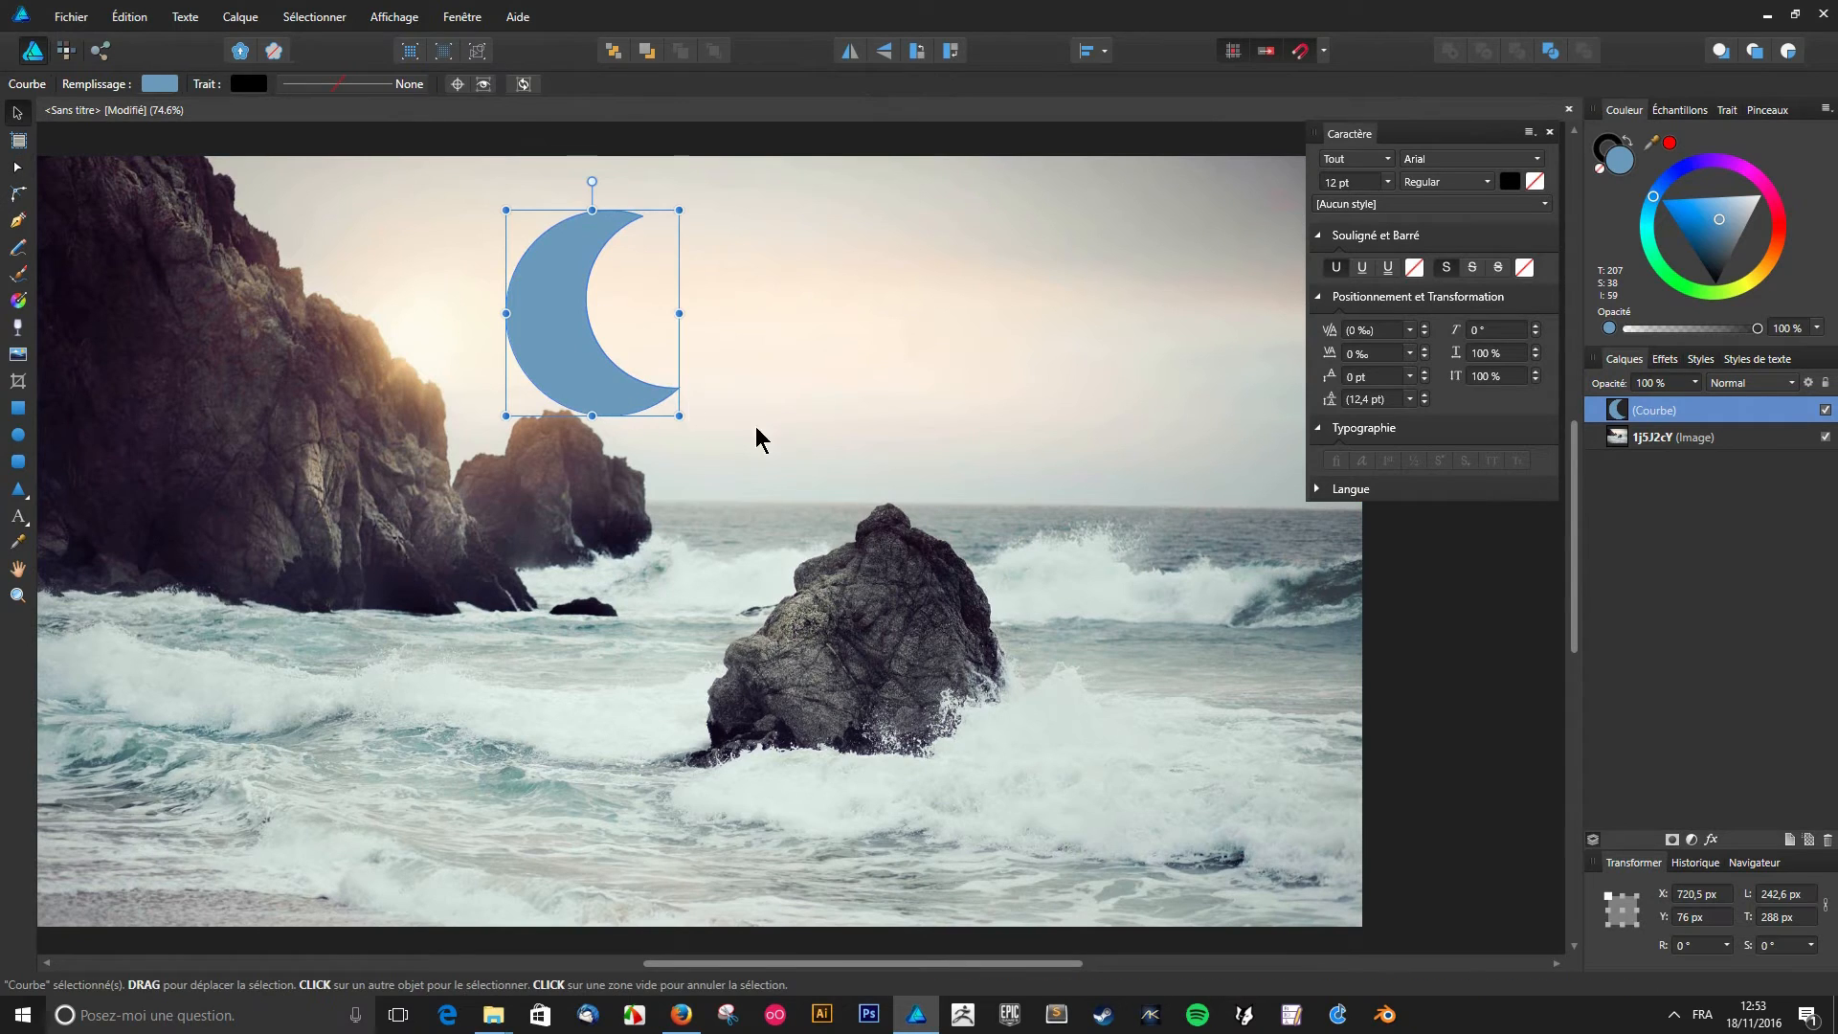
left_click_drag(690, 413, 563, 346)
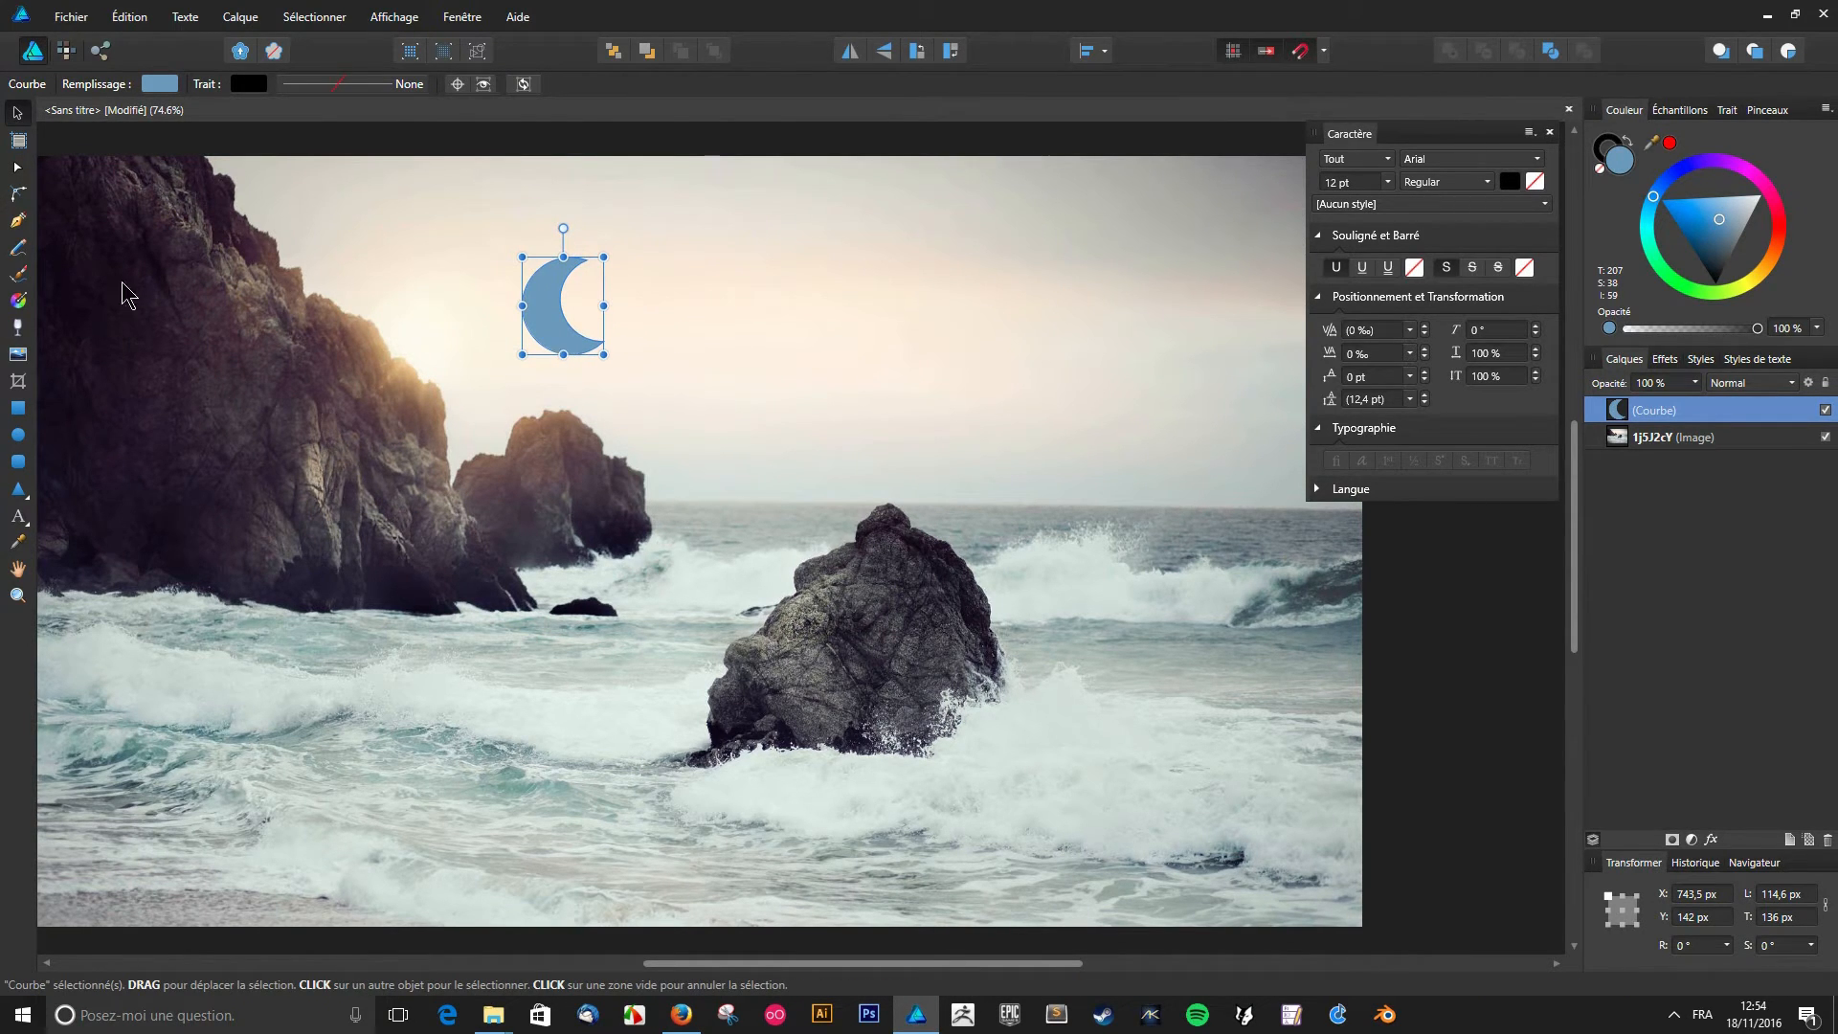
- Add the artistic text "Moi me me" in the sky, just to the right of the crescent
left_click(19, 515)
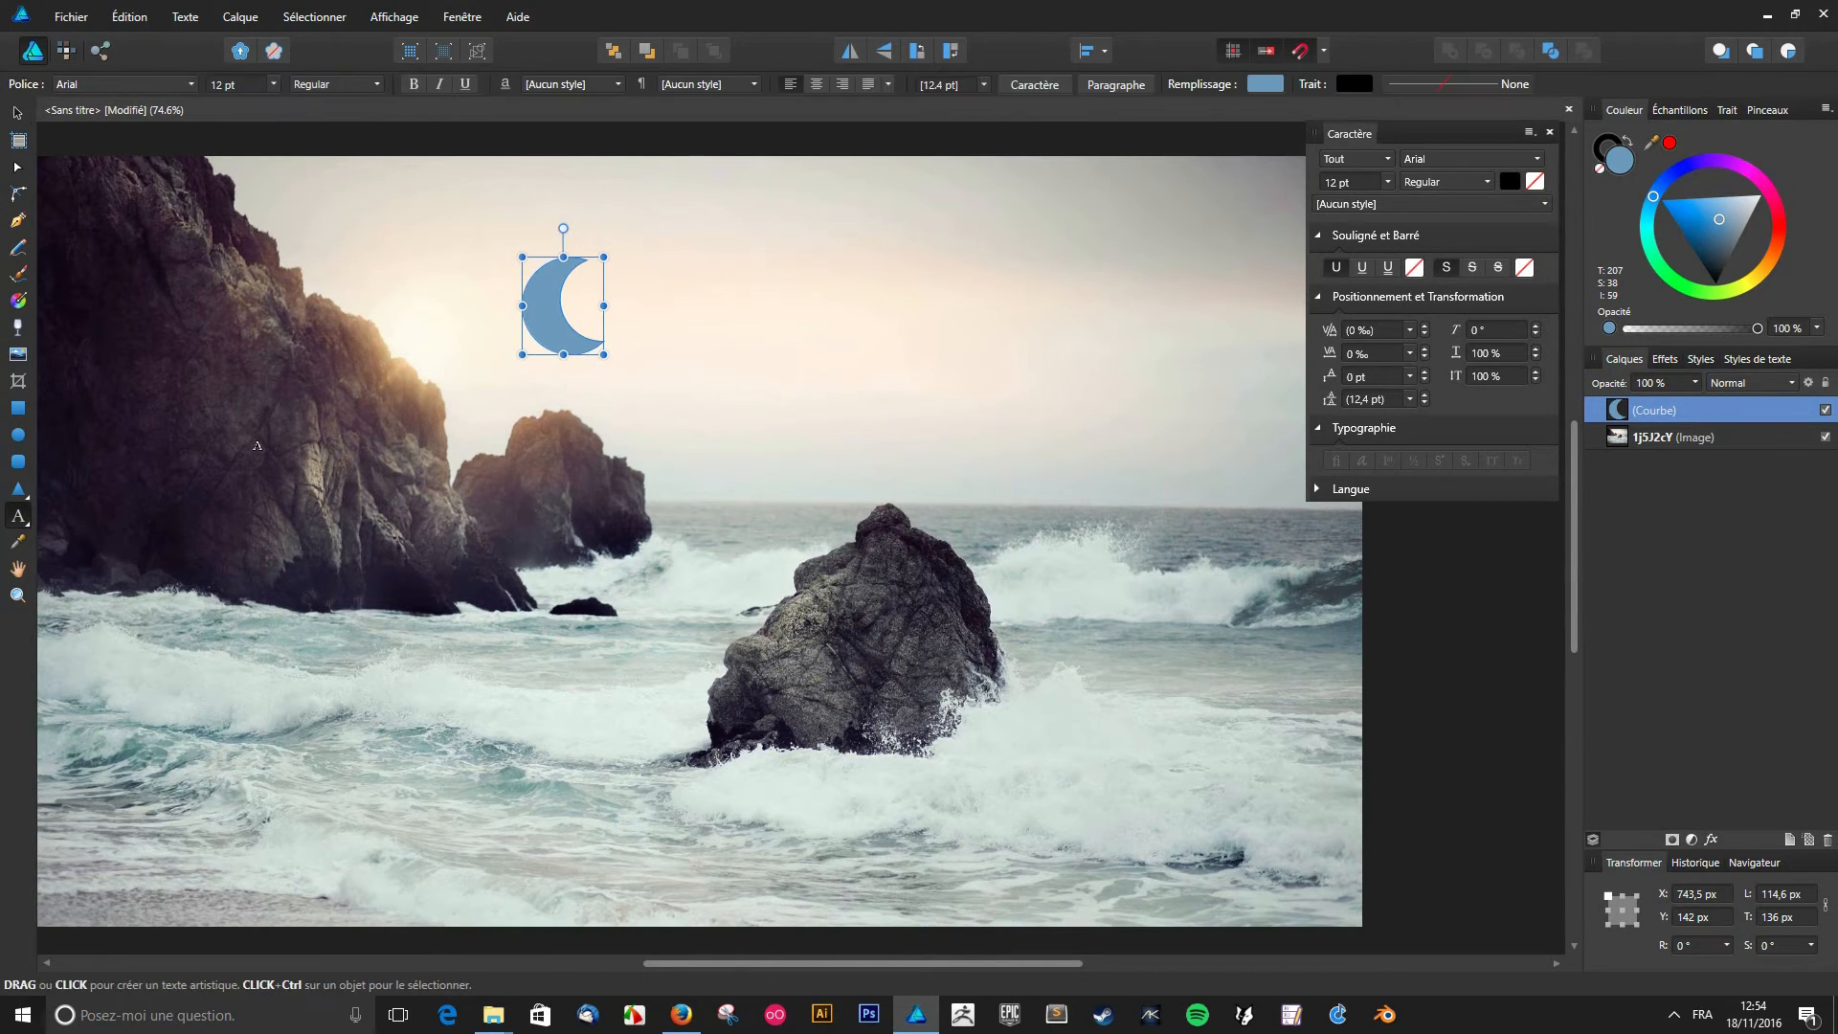
left_click(676, 308)
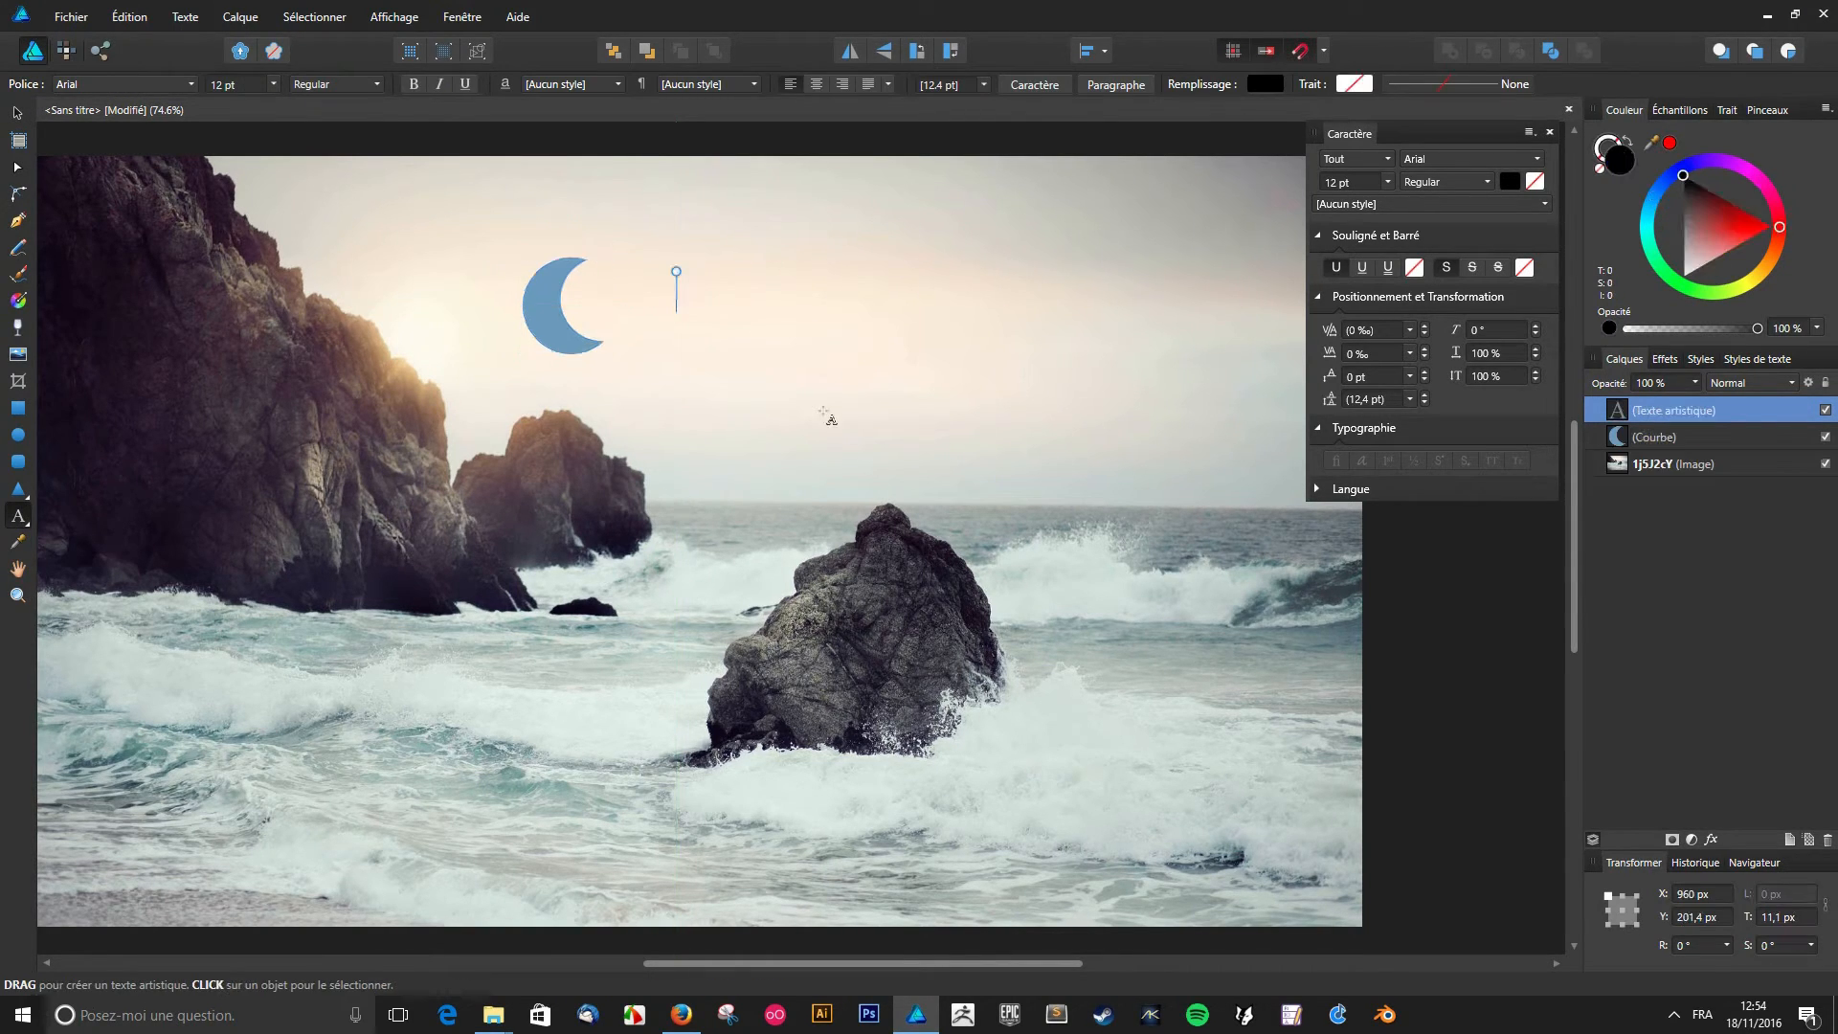
type("Moi même")
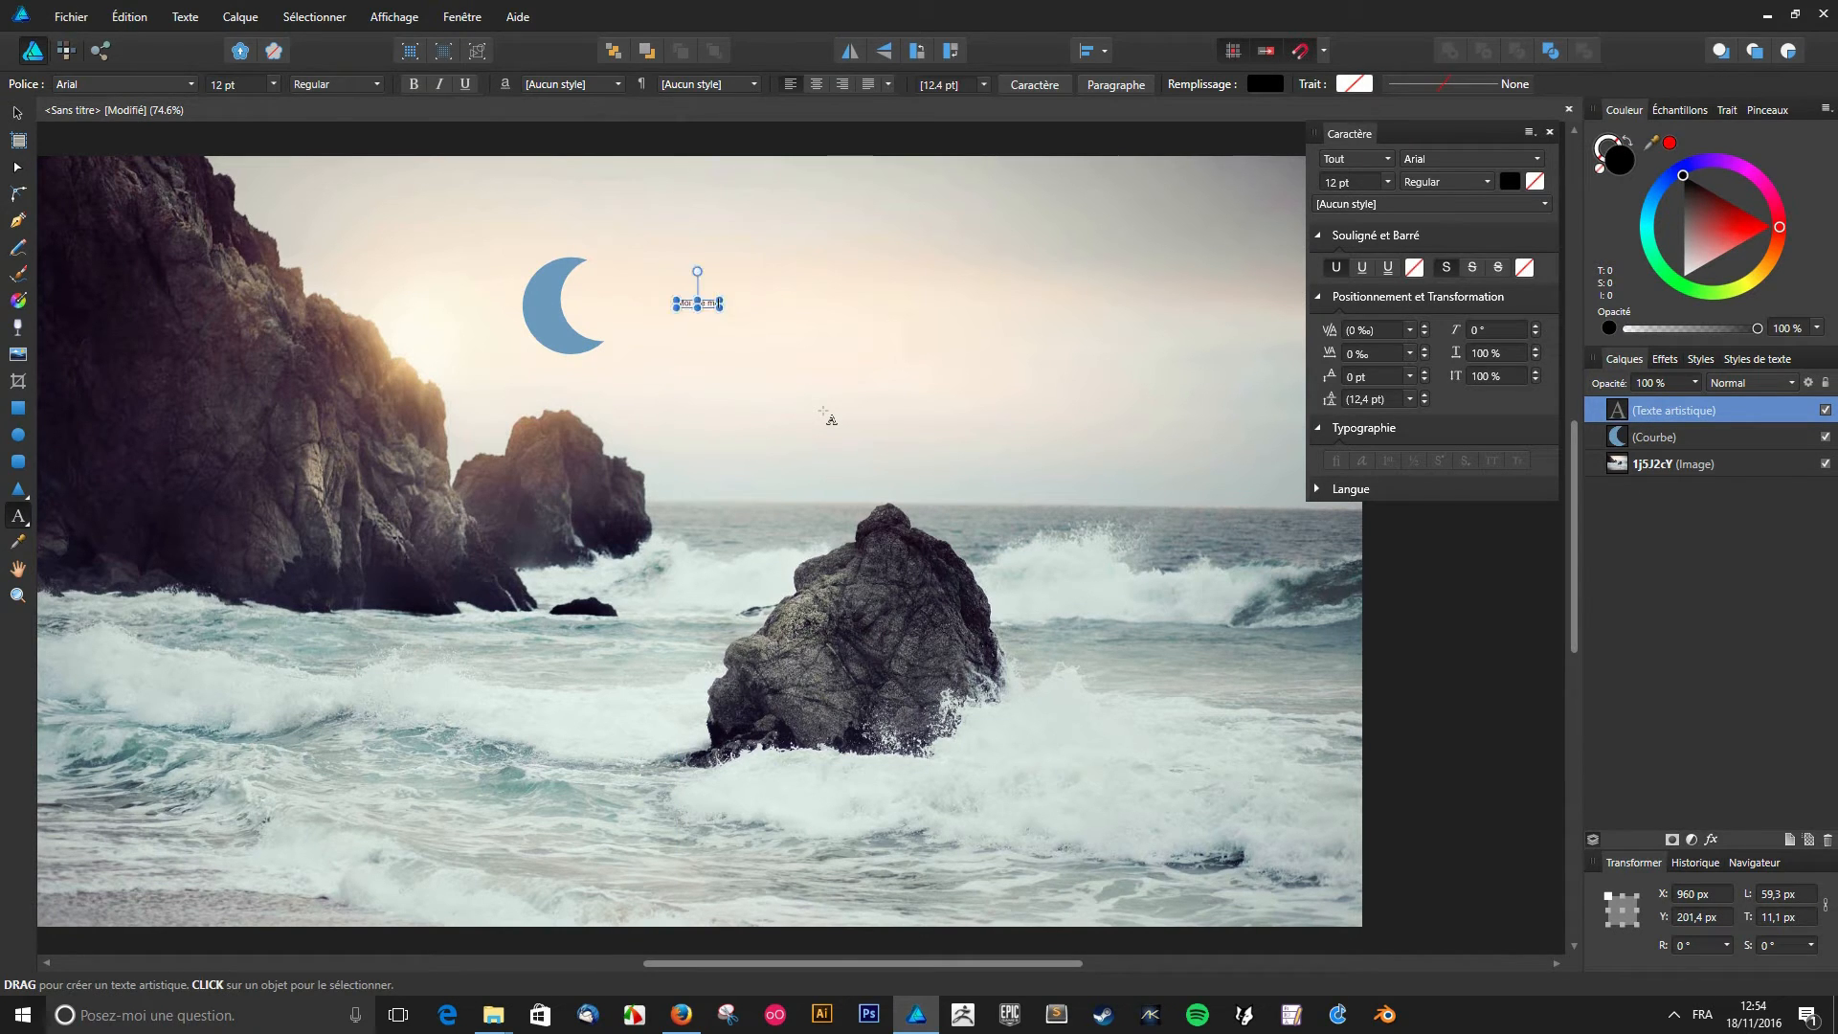
left_click(747, 397)
- Set the "Moi me me" text to 64 pt in the Athene font
left_click(17, 112)
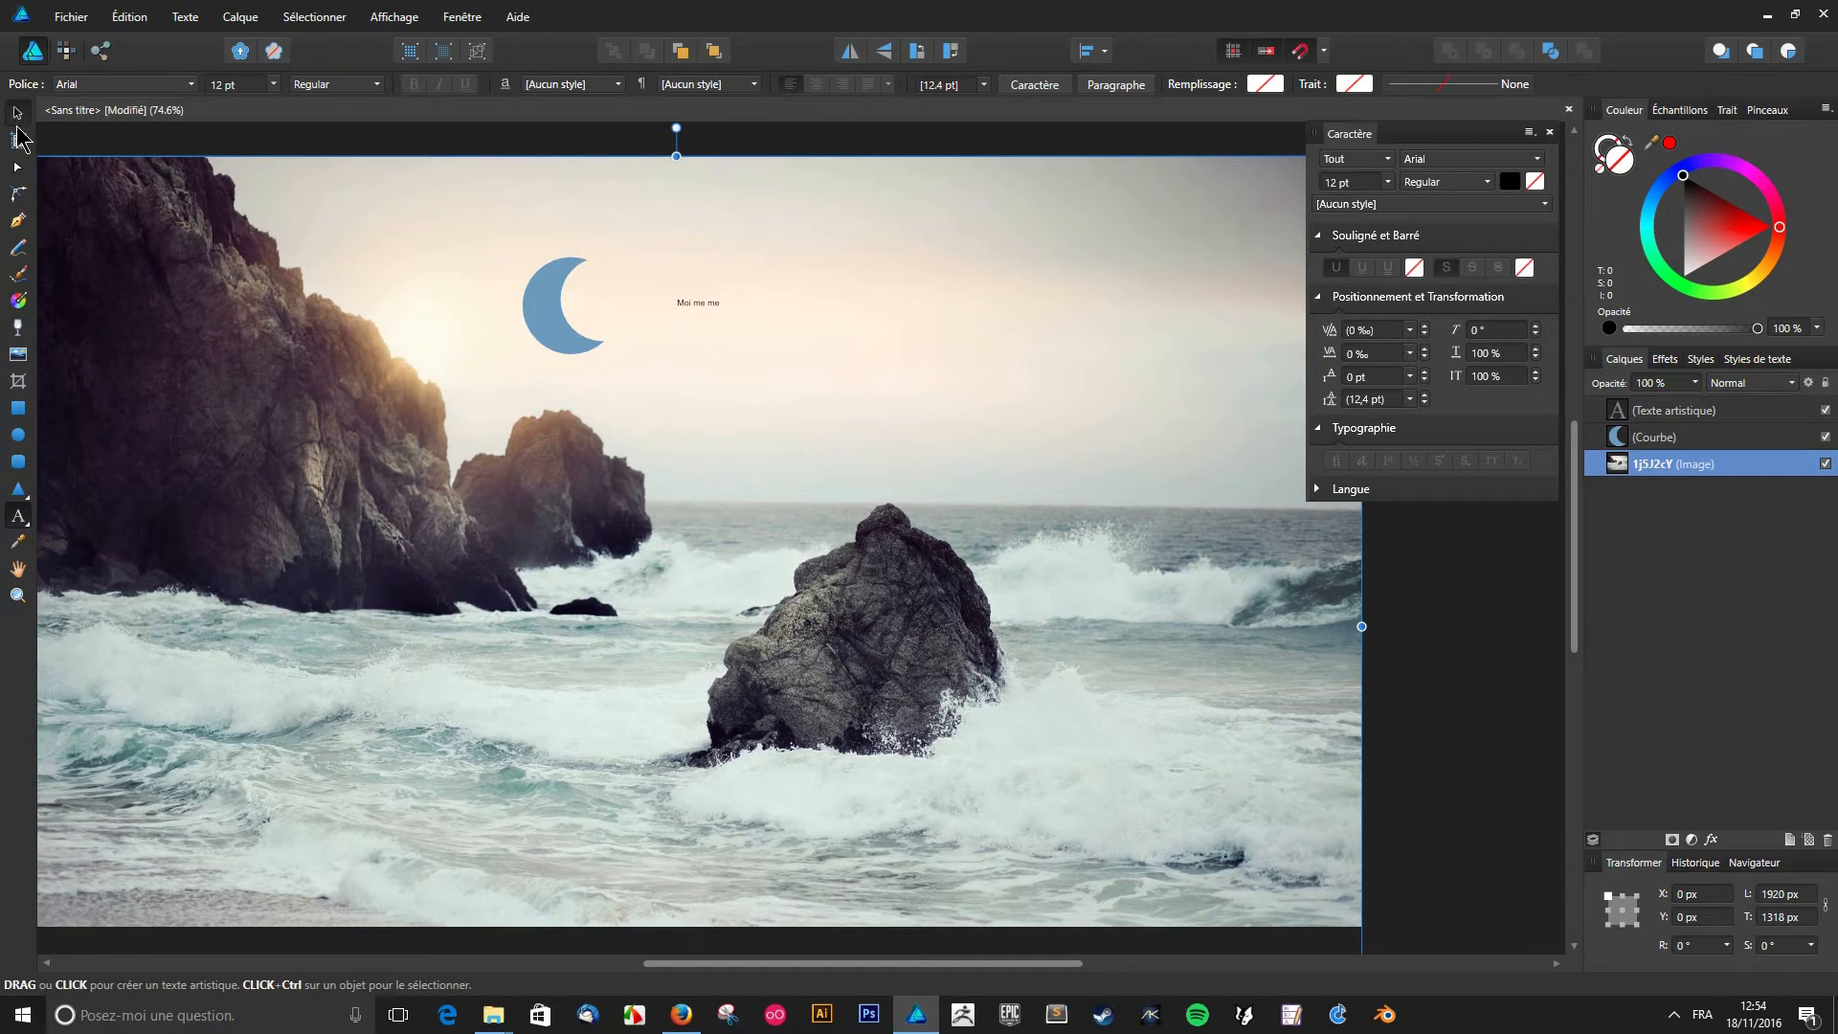
left_click(693, 306)
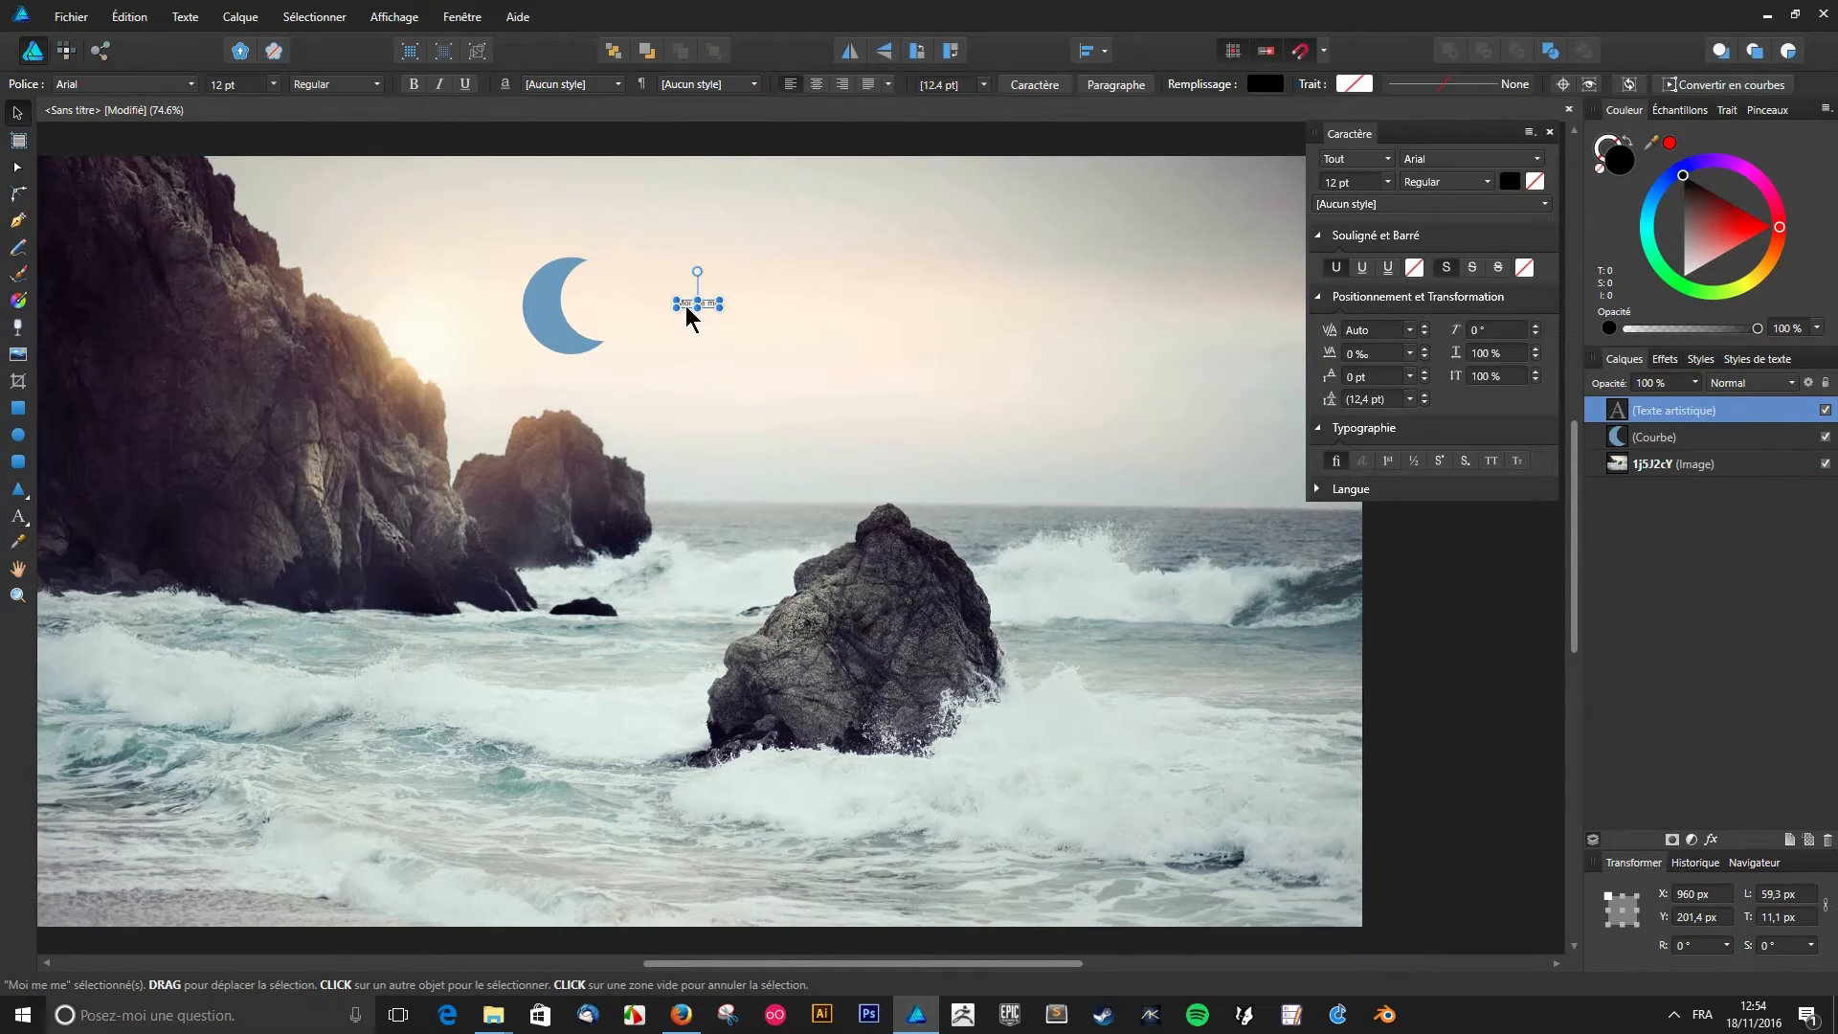
left_click(273, 84)
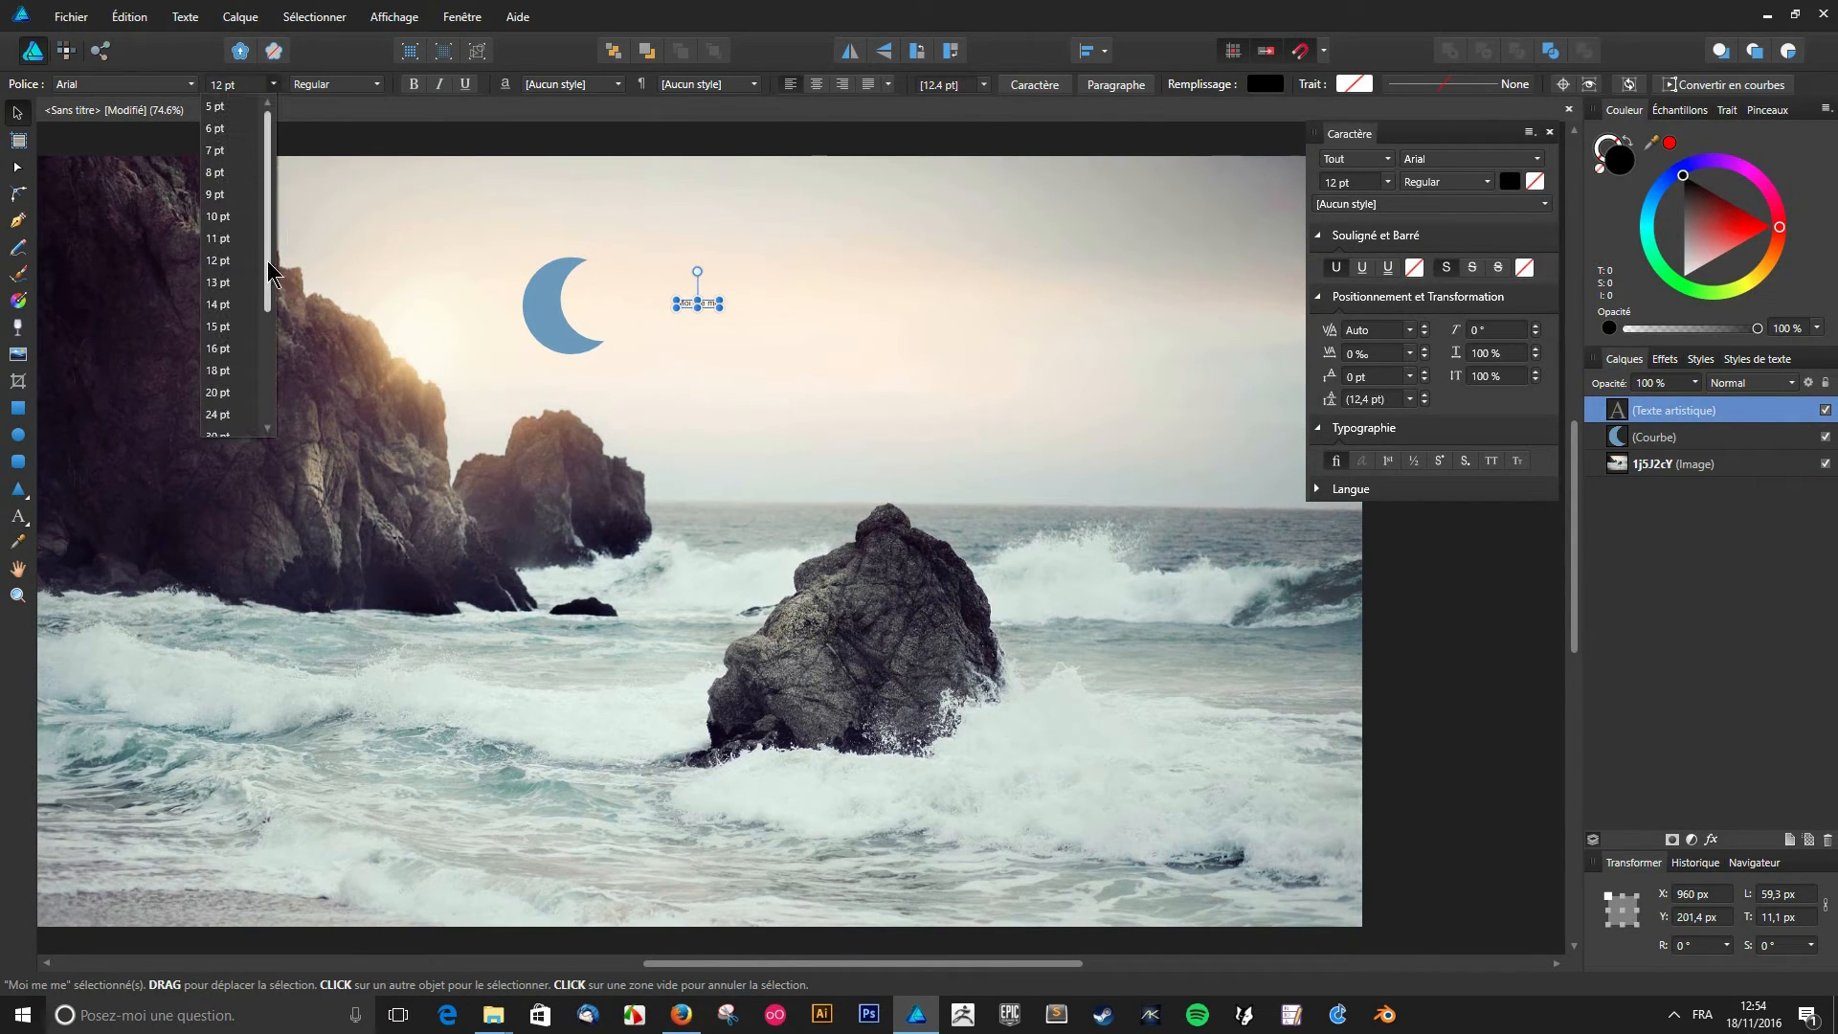
scroll(269, 276, "down", 3)
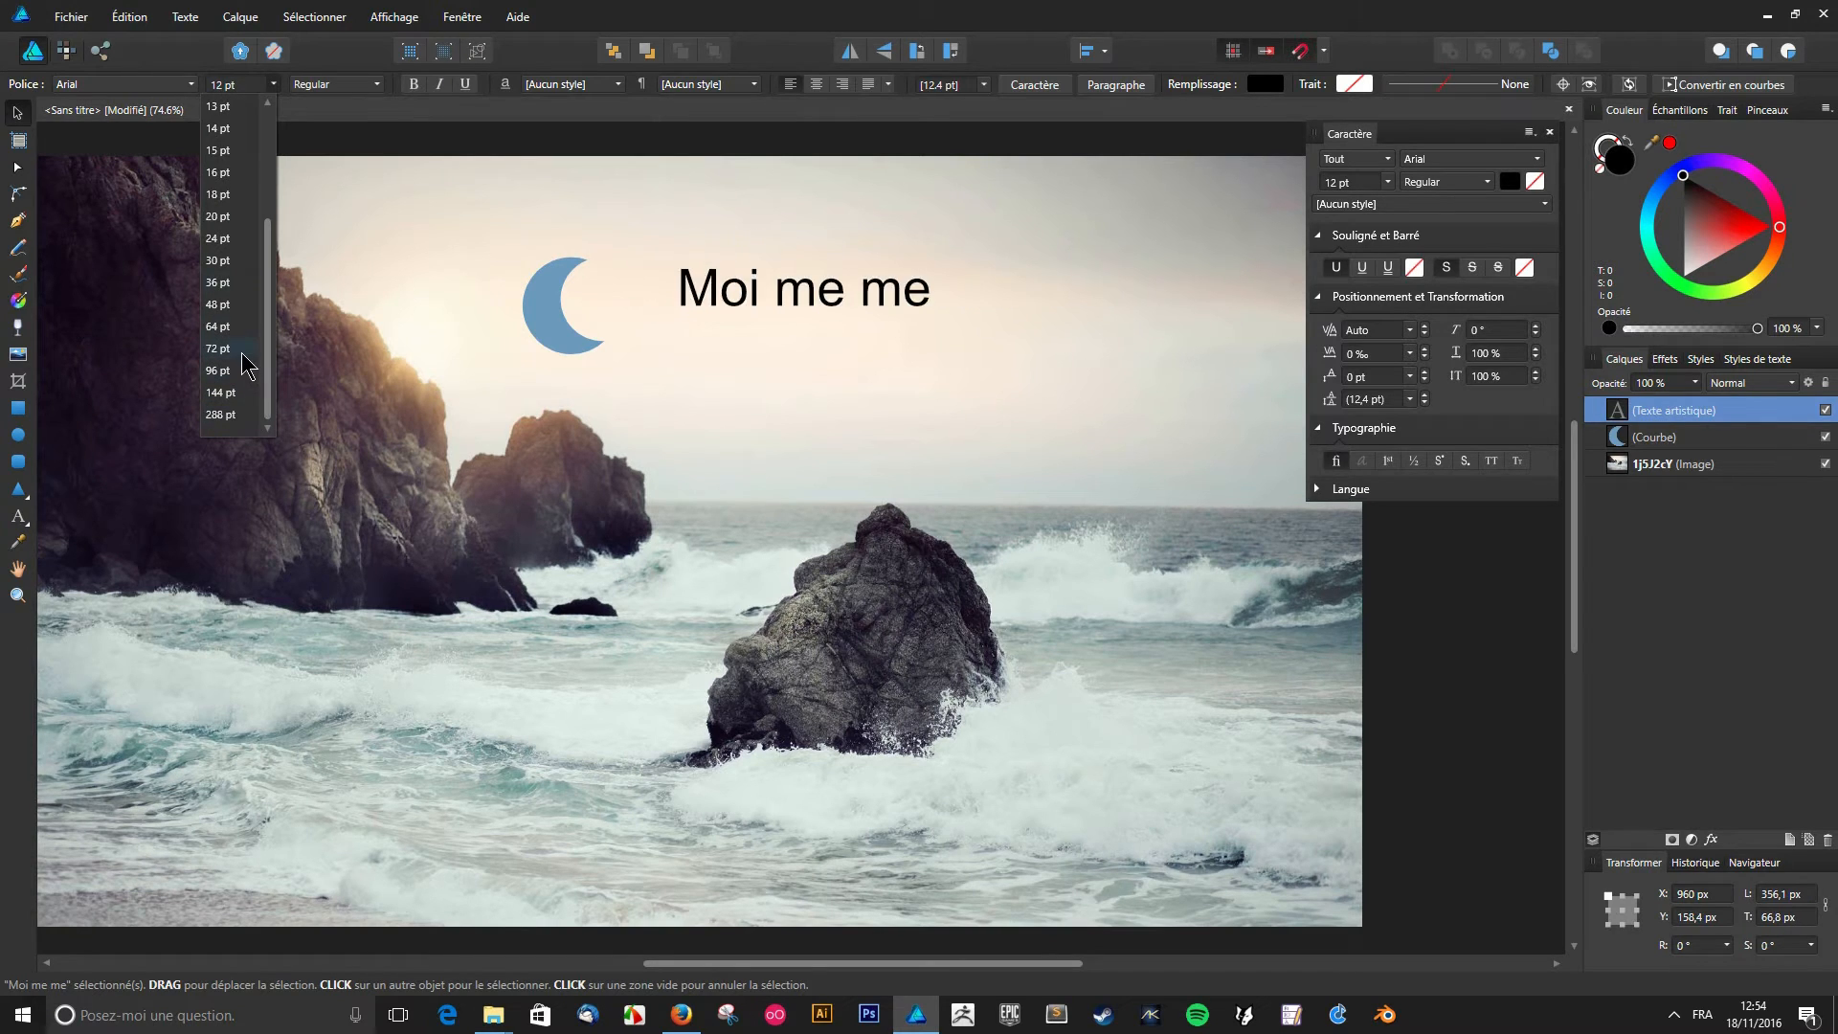
left_click(243, 333)
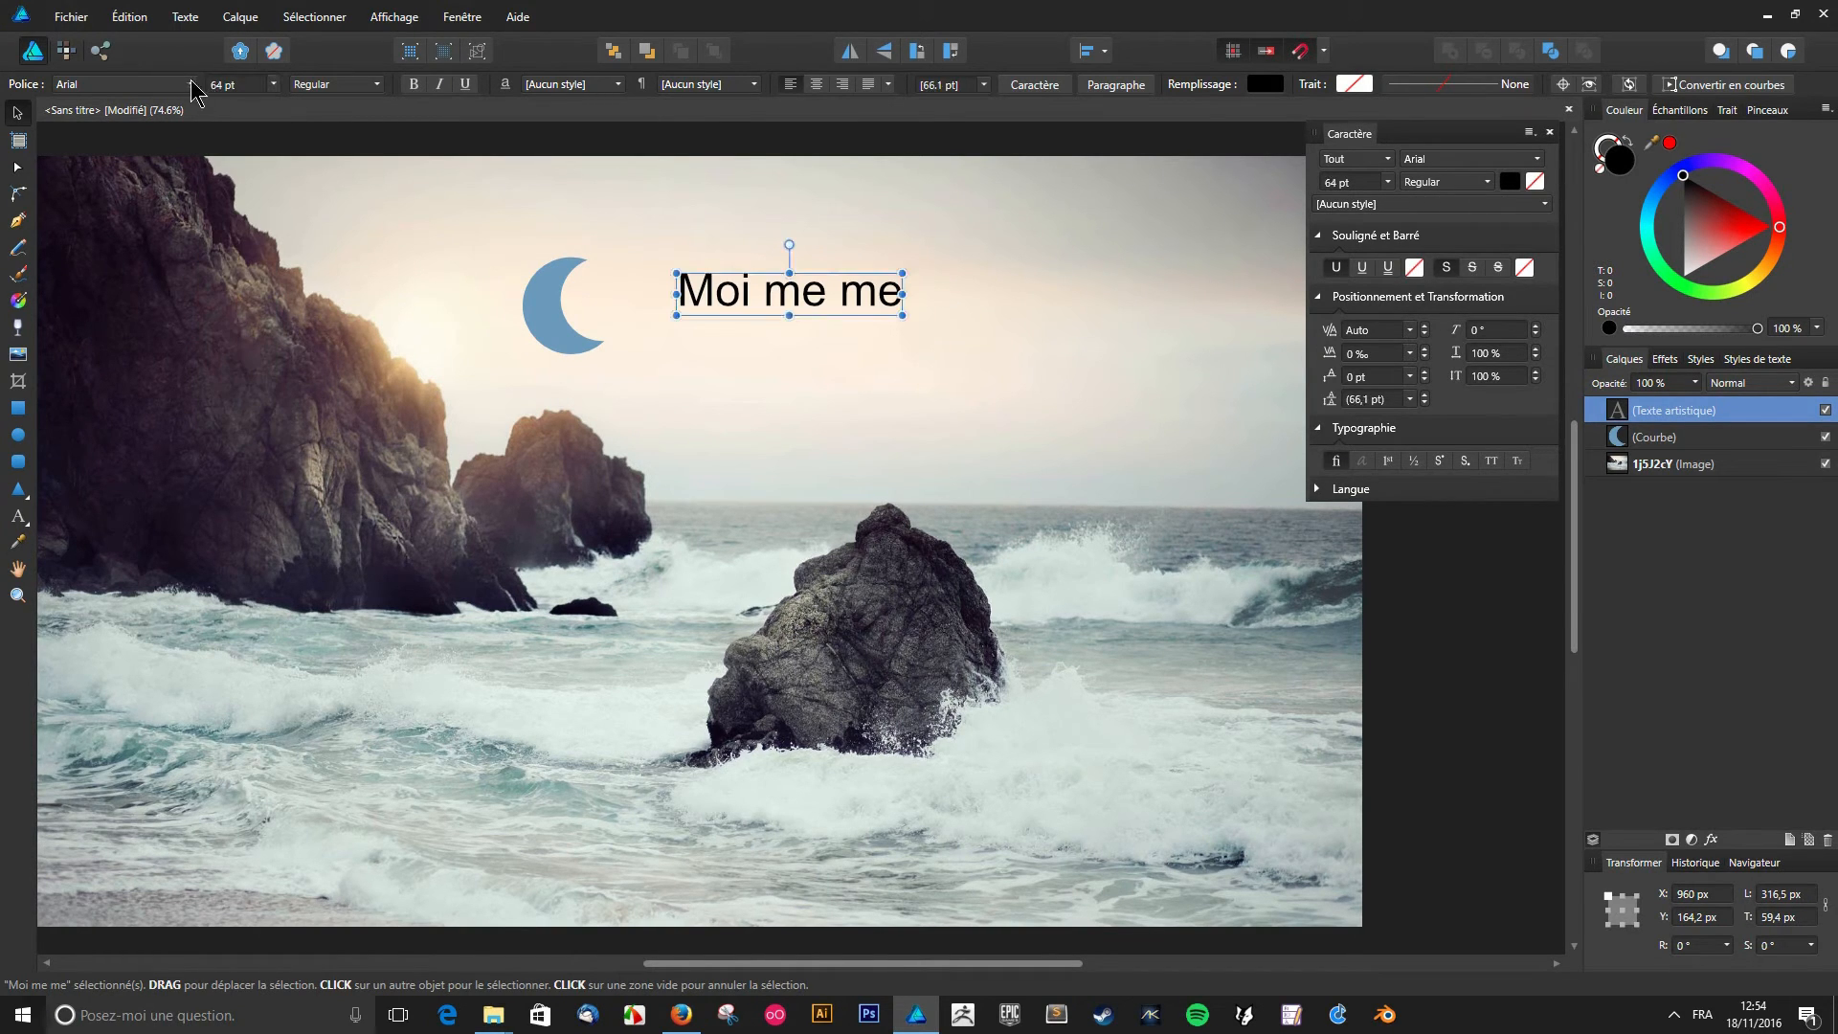
left_click(192, 85)
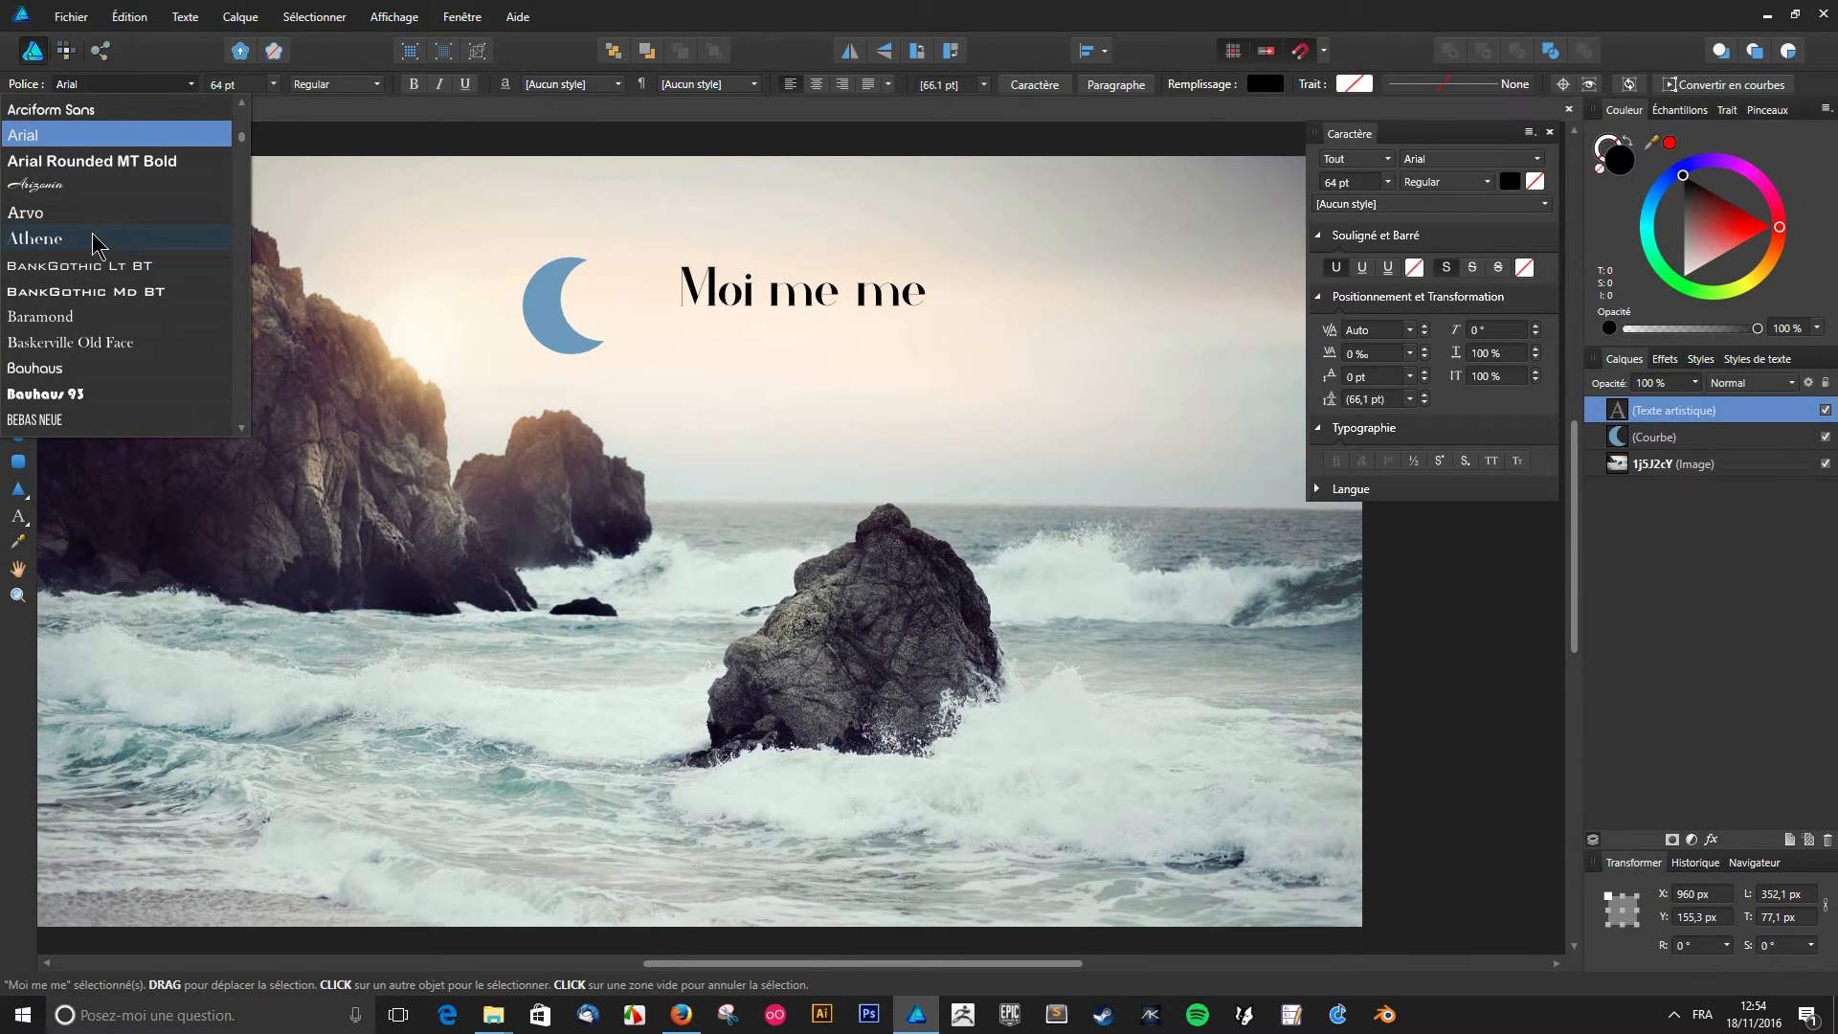
left_click(95, 243)
- Enlarge the text to about 537 × 118 px and position it beside the crescent, level with its upper edge
left_click_drag(785, 304, 743, 322)
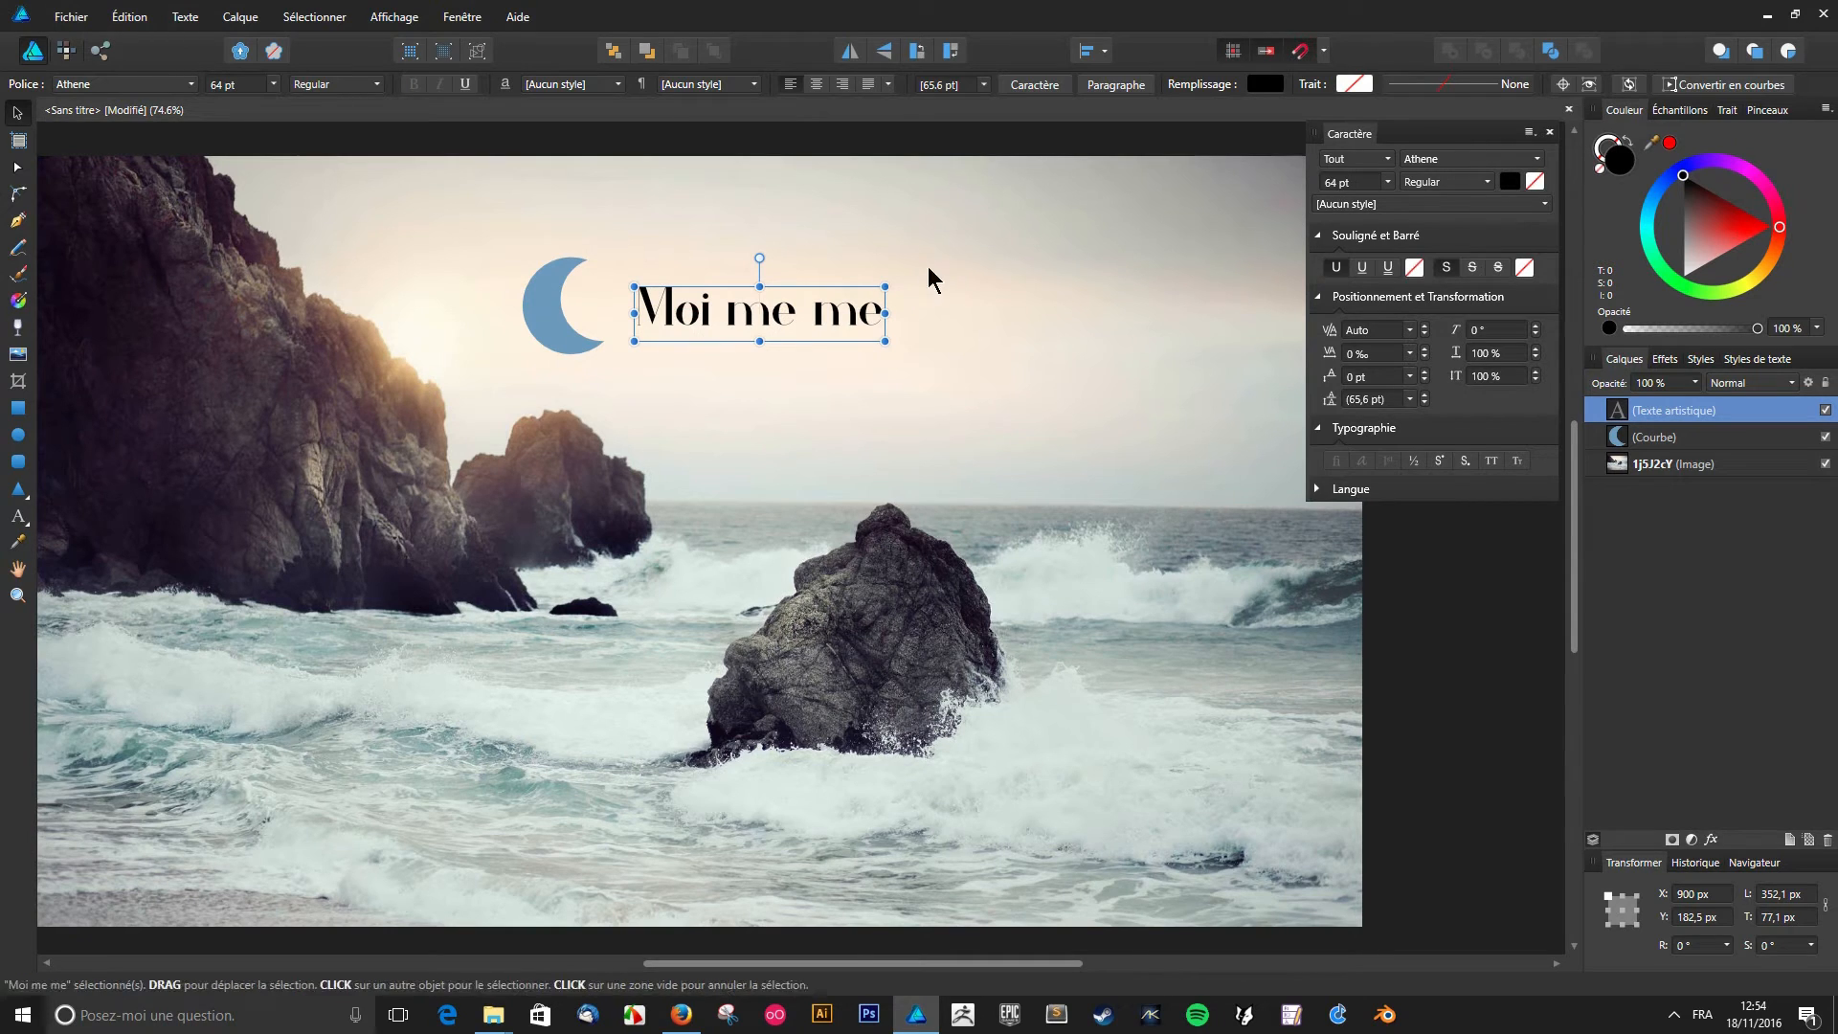
left_click_drag(885, 286, 1015, 216)
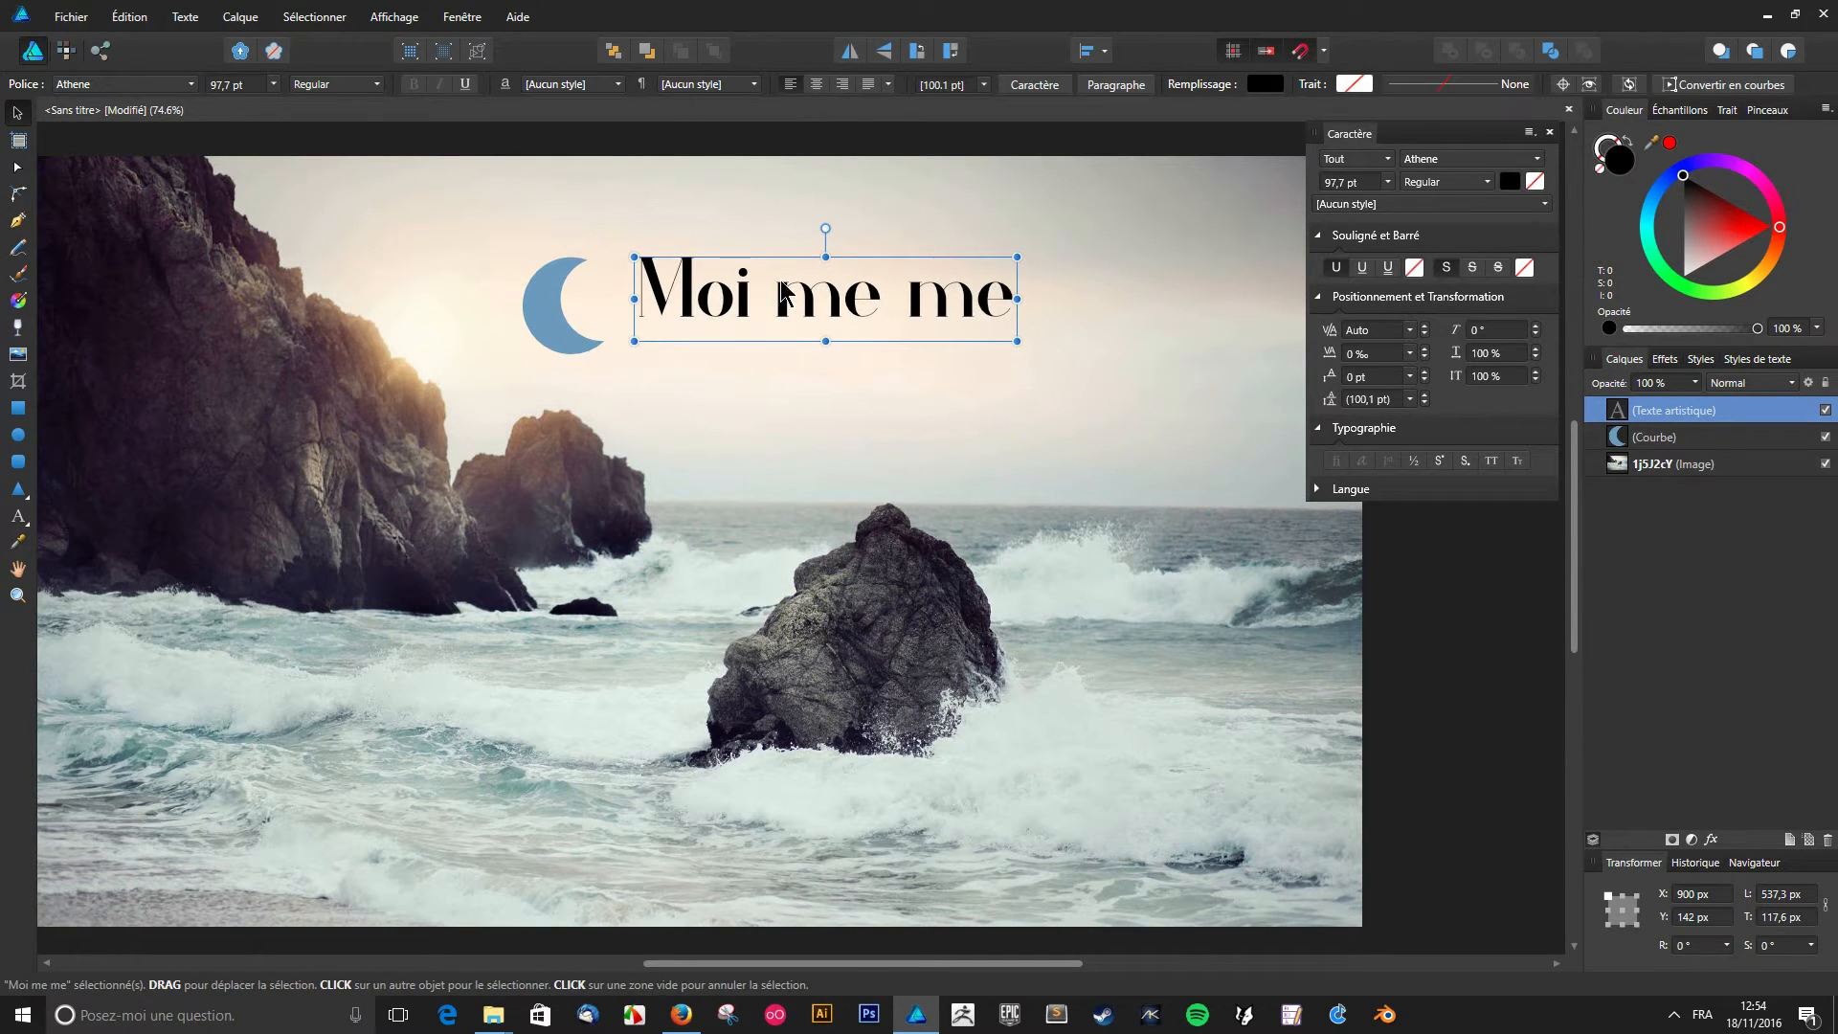
left_click_drag(742, 302, 731, 300)
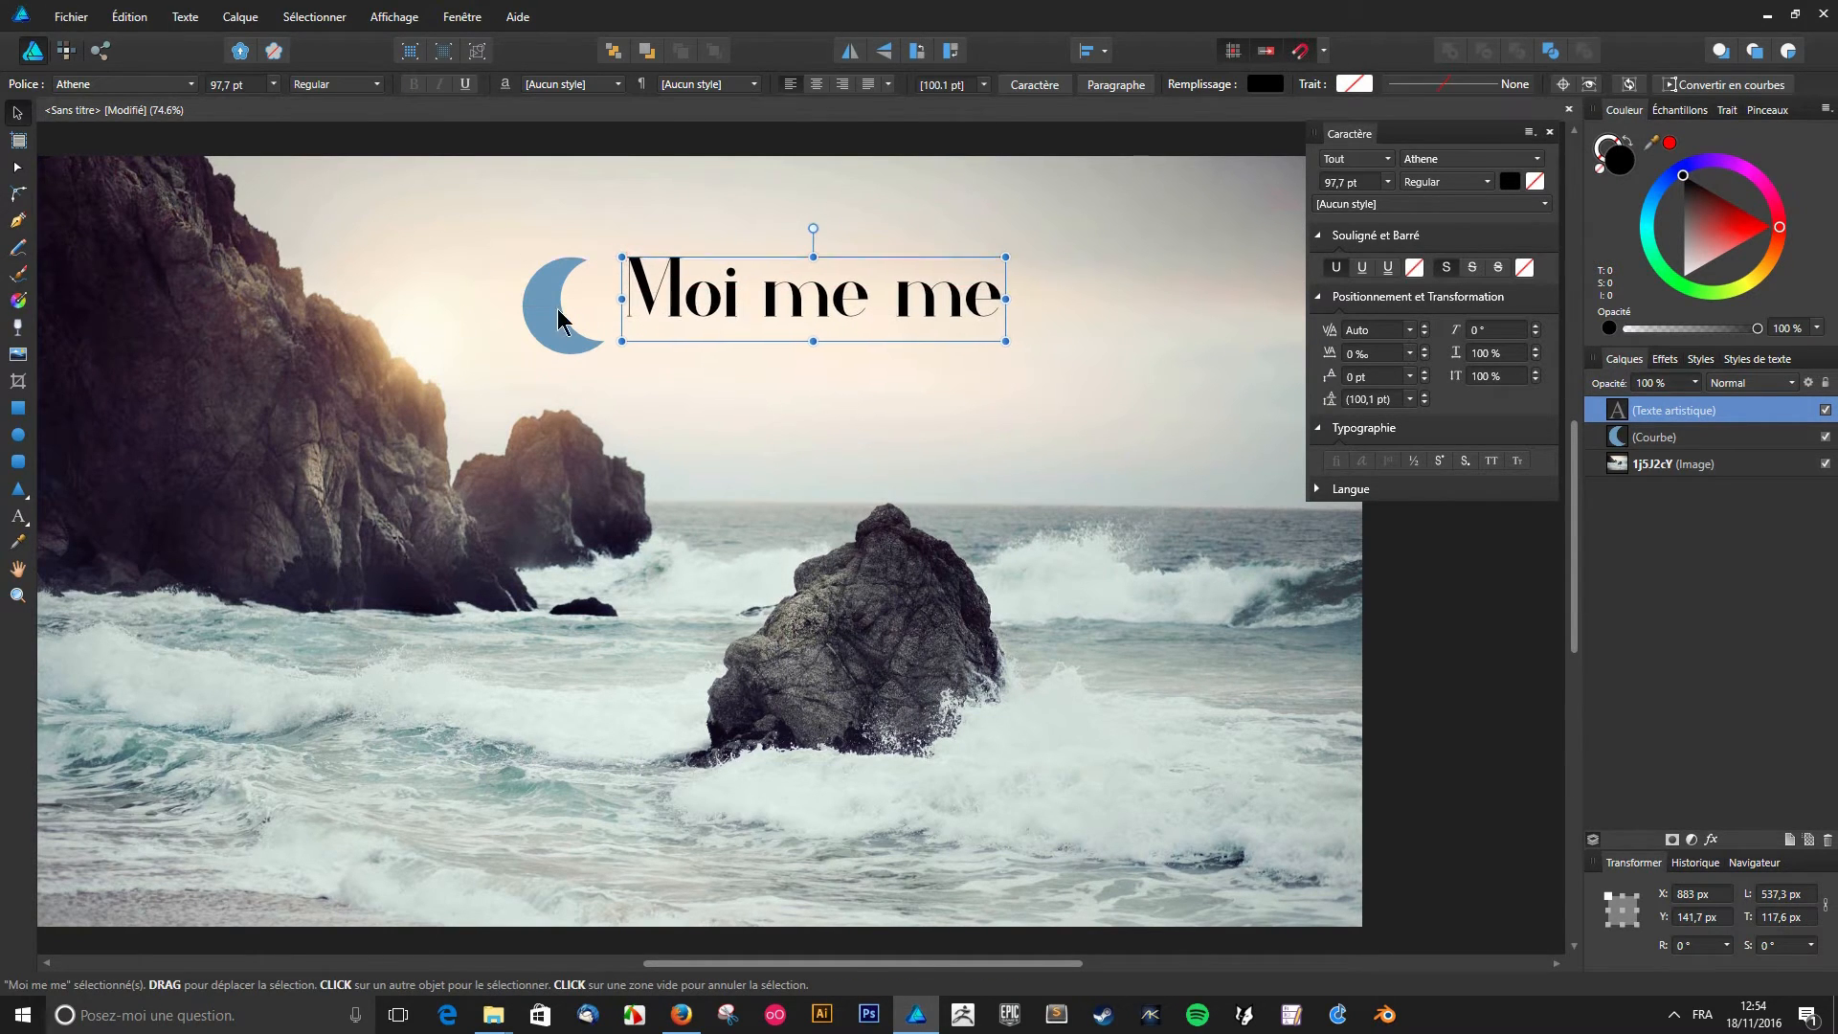
- Recolour the text with the crescent's sampled muted blue and shift the text slightly toward the crescent
left_click(25, 541)
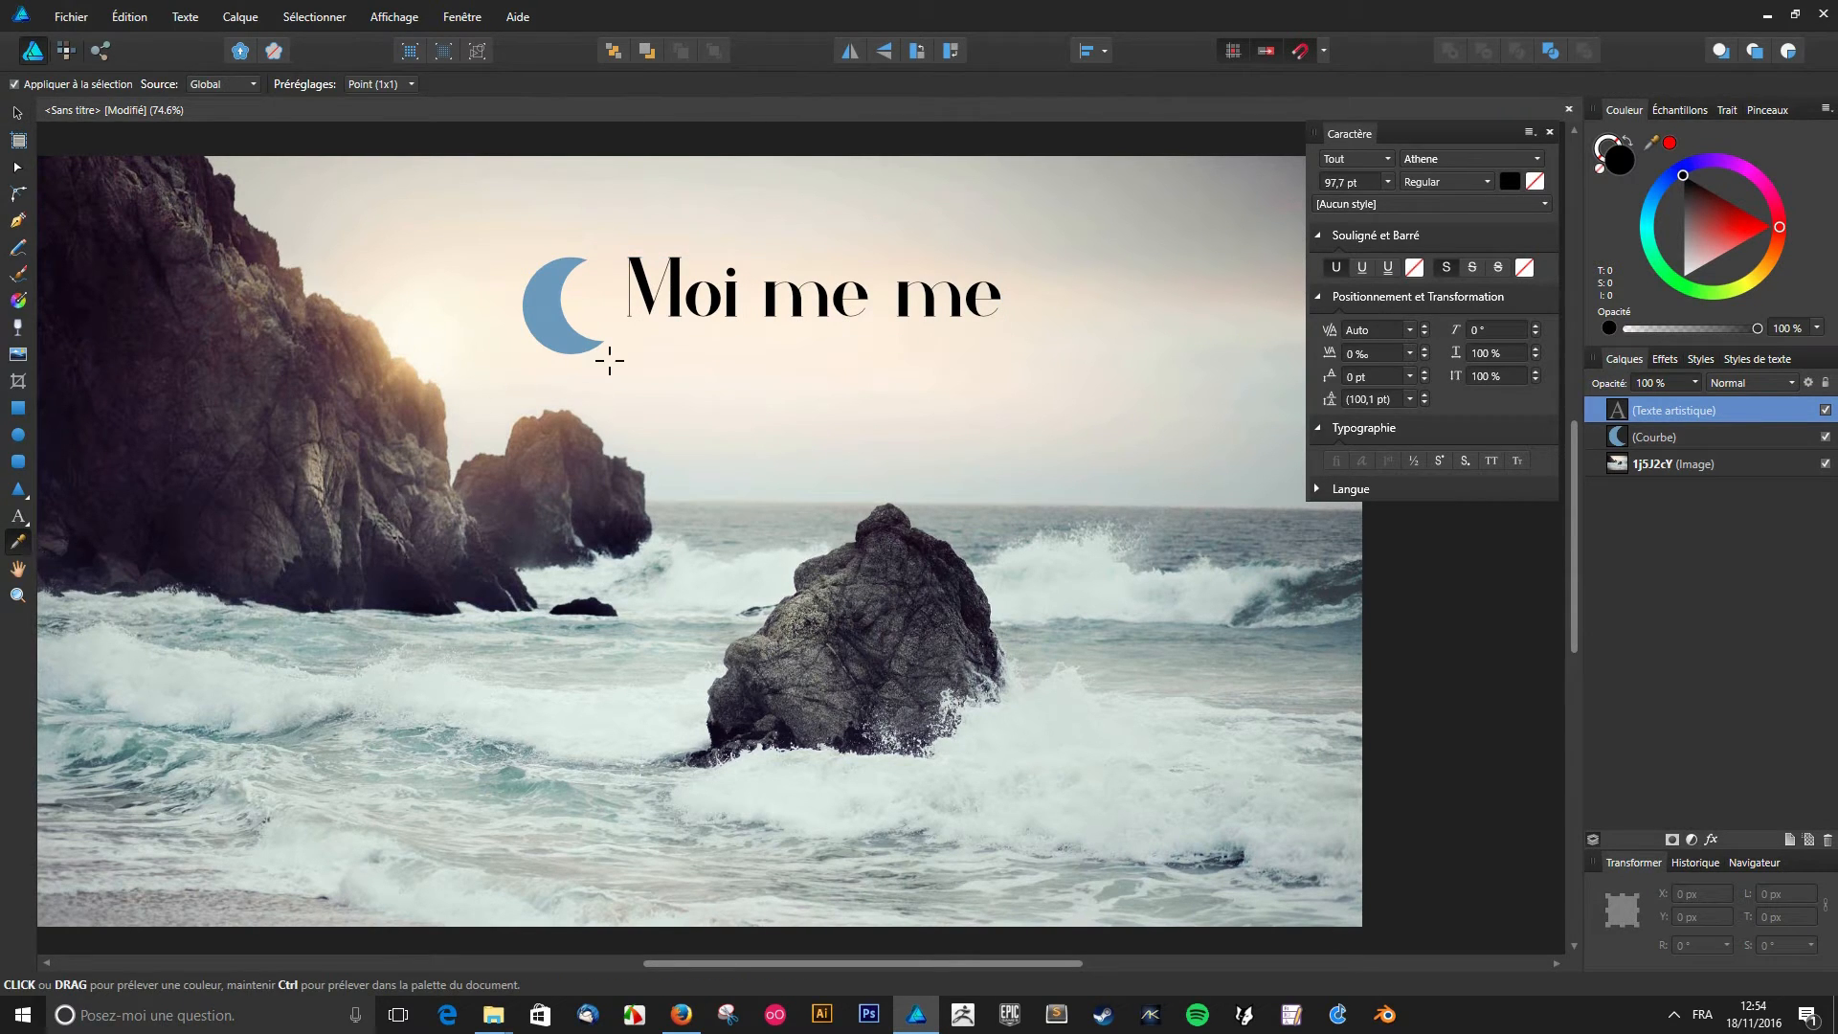
left_click(572, 330)
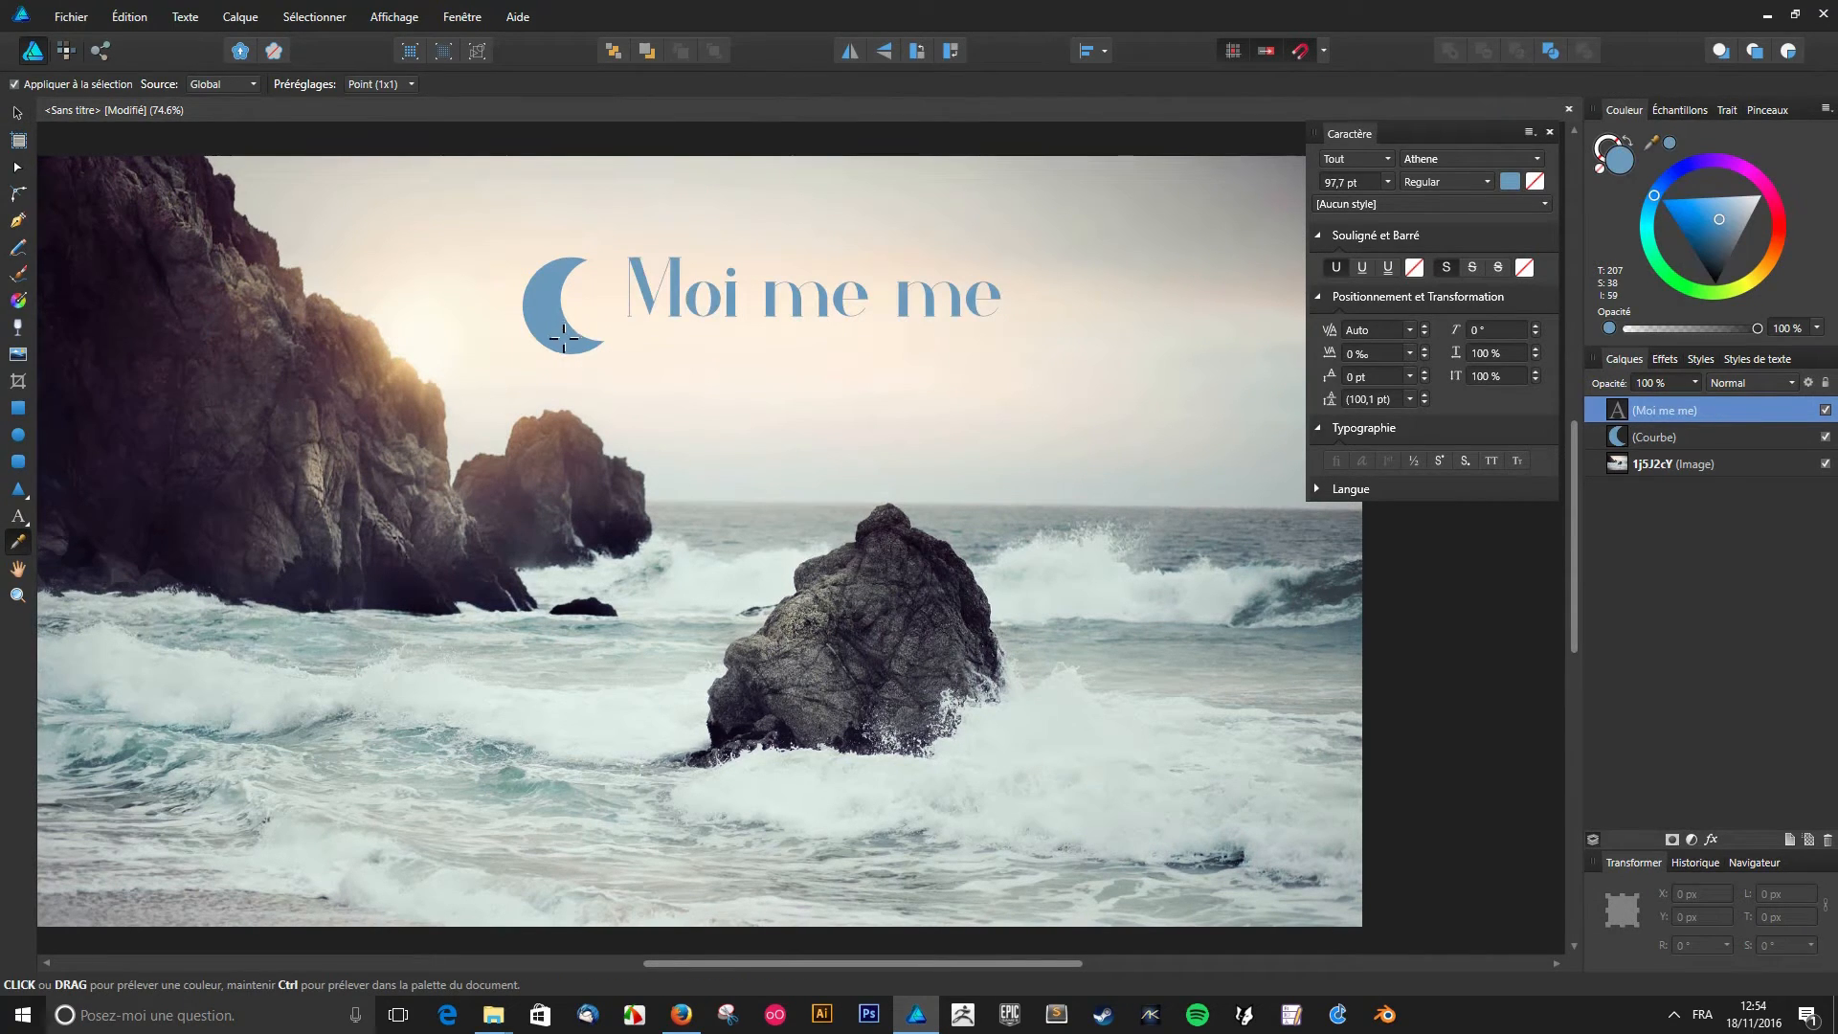
left_click(18, 113)
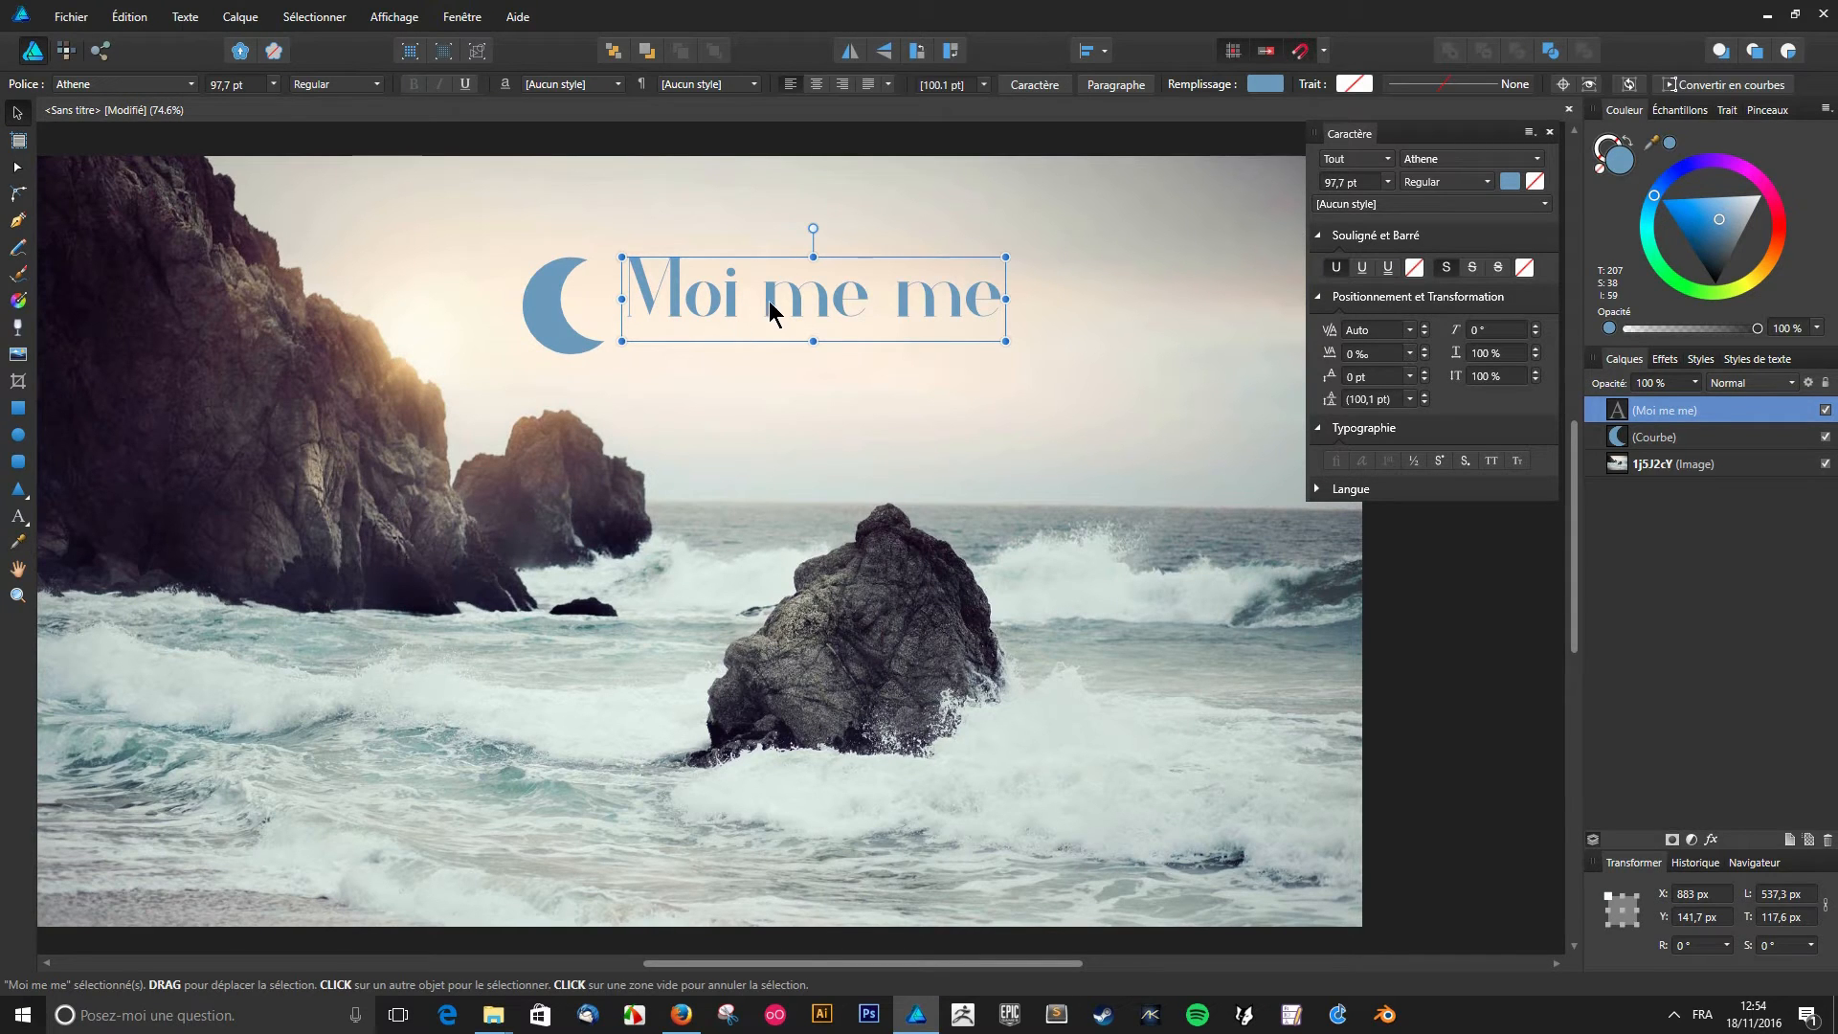
left_click_drag(768, 300, 752, 303)
- Lock the 1j5J2cY background image layer so that it cannot be moved
left_click(900, 410)
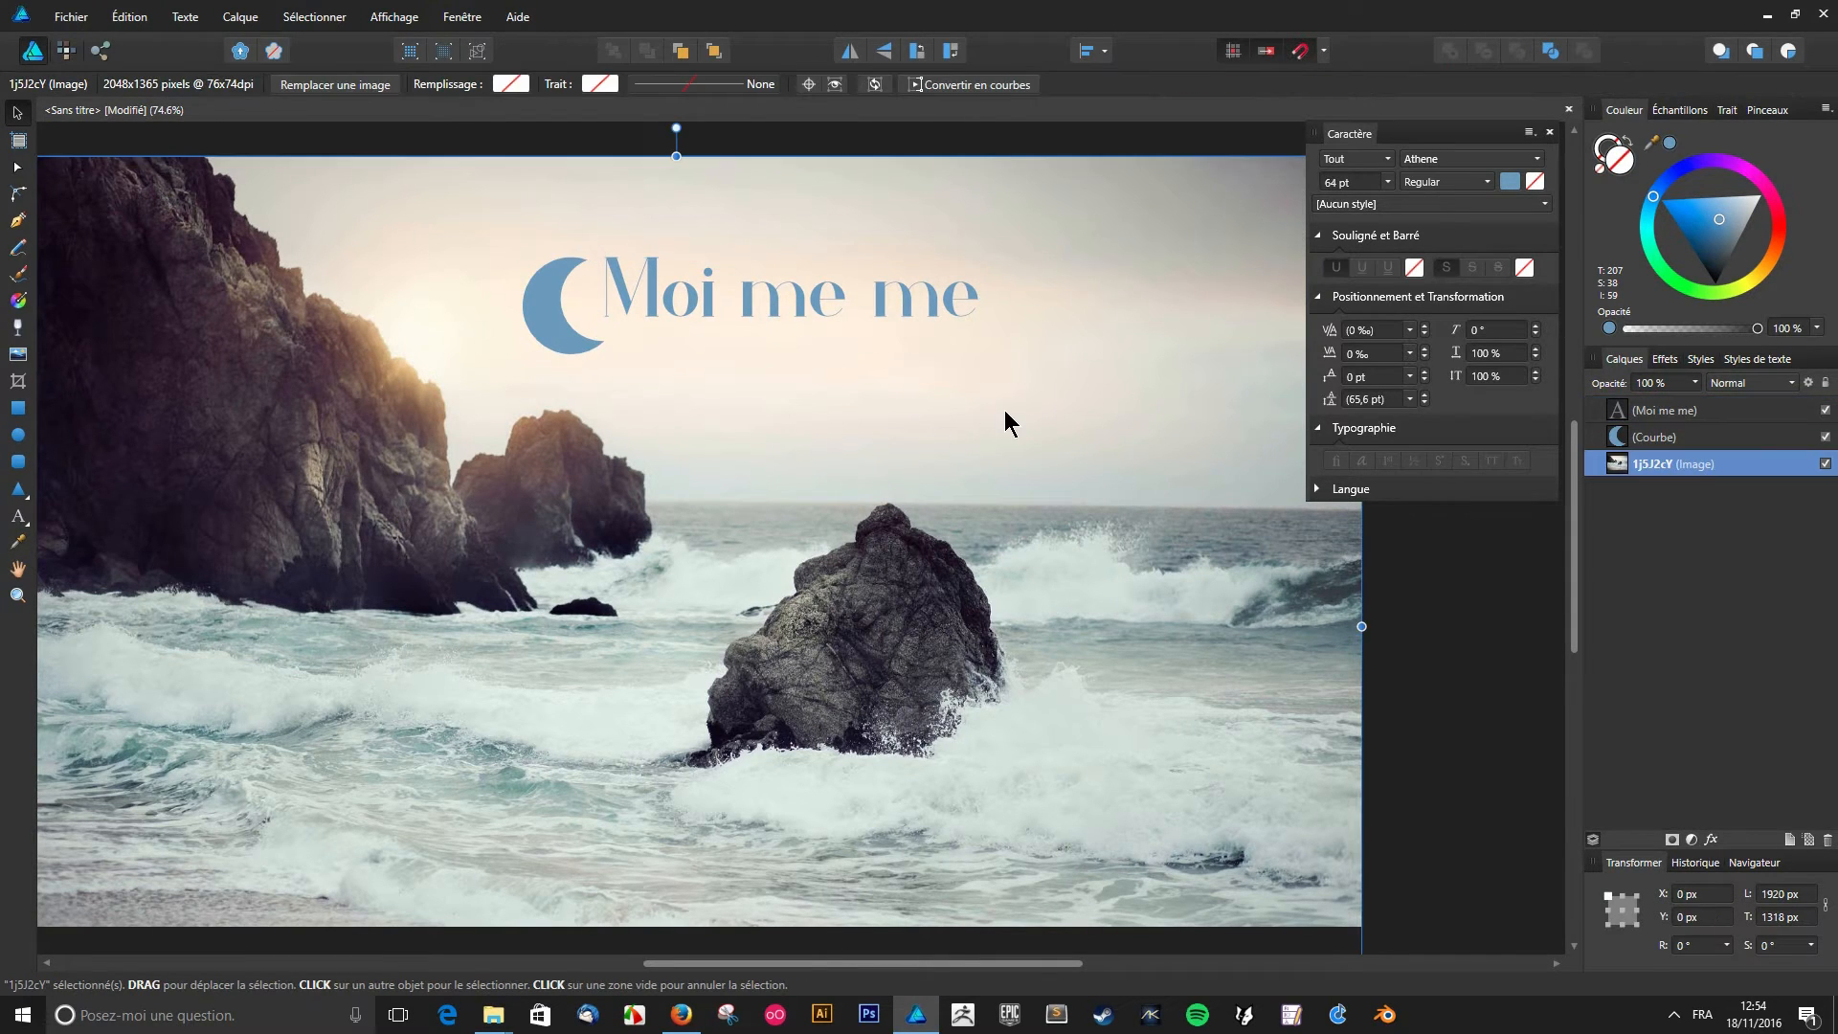
mouse_move(1005, 414)
left_mouse_down()
mouse_move(804, 316)
mouse_move(1033, 369)
mouse_move(1029, 389)
mouse_move(1096, 442)
mouse_move(1050, 409)
mouse_move(963, 406)
mouse_move(1054, 411)
mouse_move(945, 467)
mouse_move(1026, 417)
mouse_move(924, 394)
mouse_move(992, 428)
left_mouse_up()
left_click(1809, 463)
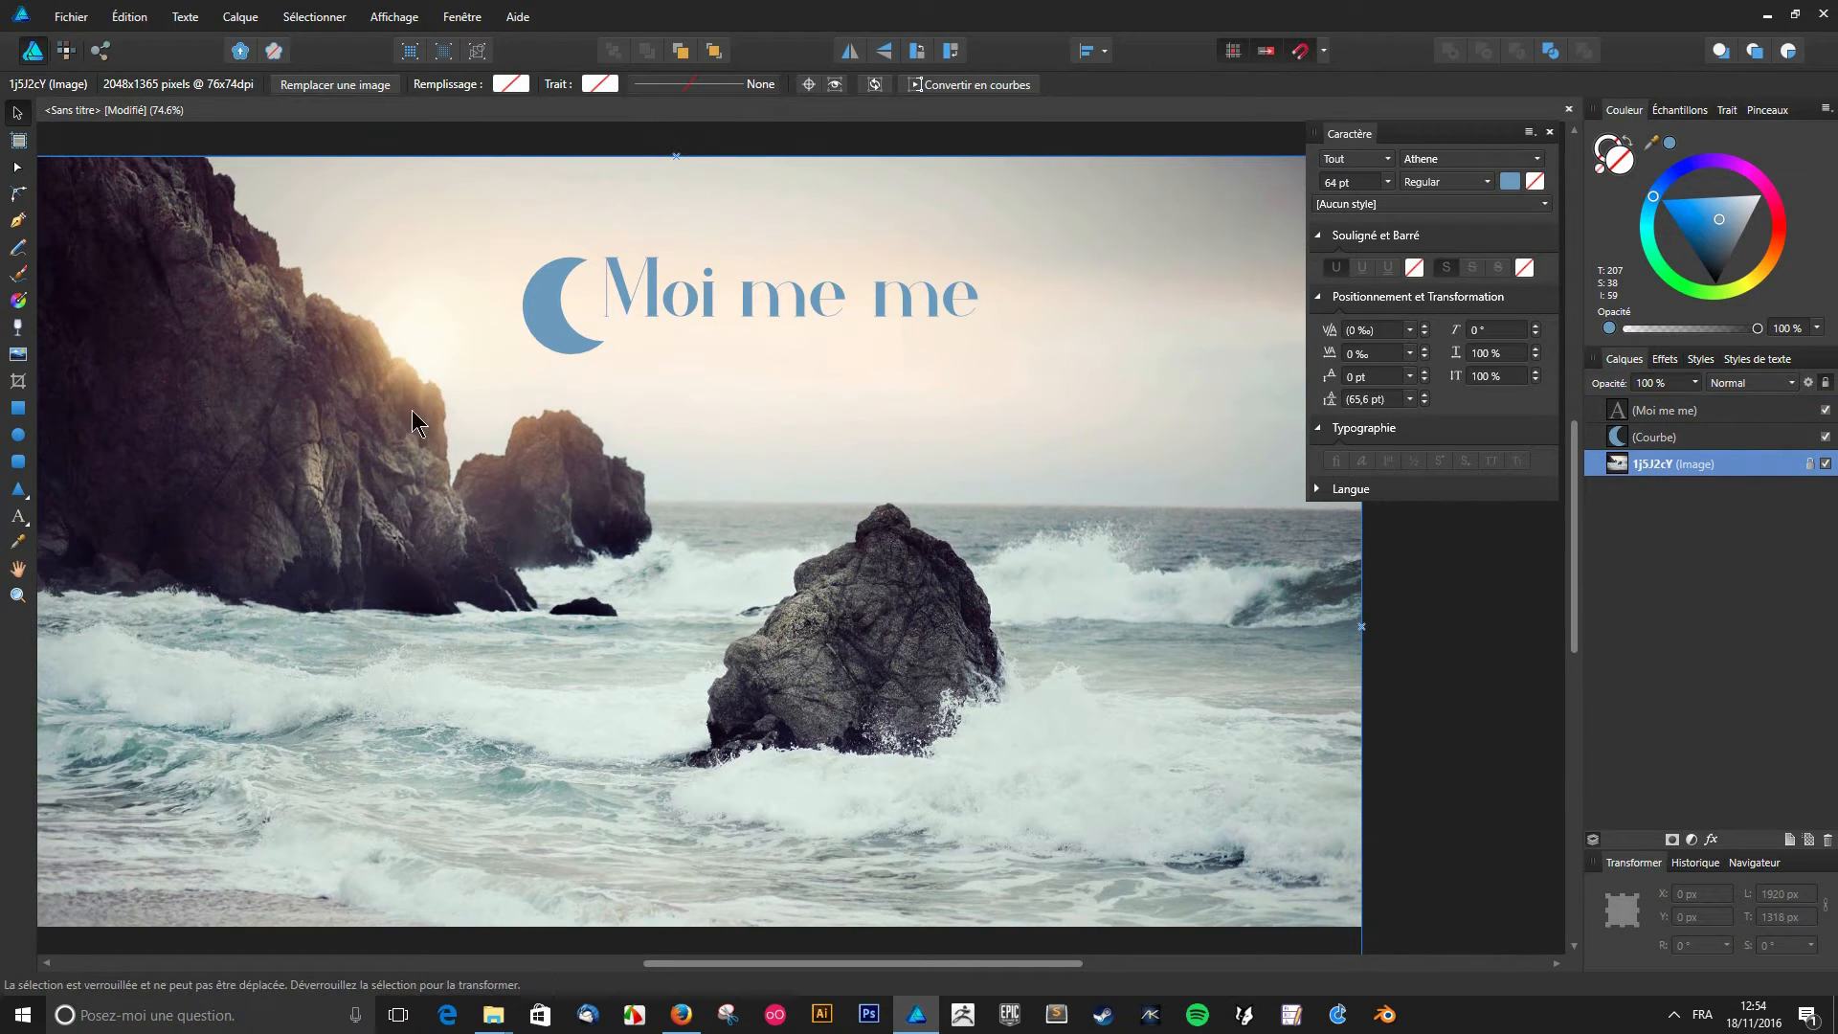
- Move the text to about X 881 px, leaving a small gap between it and the crescent
left_click(678, 303)
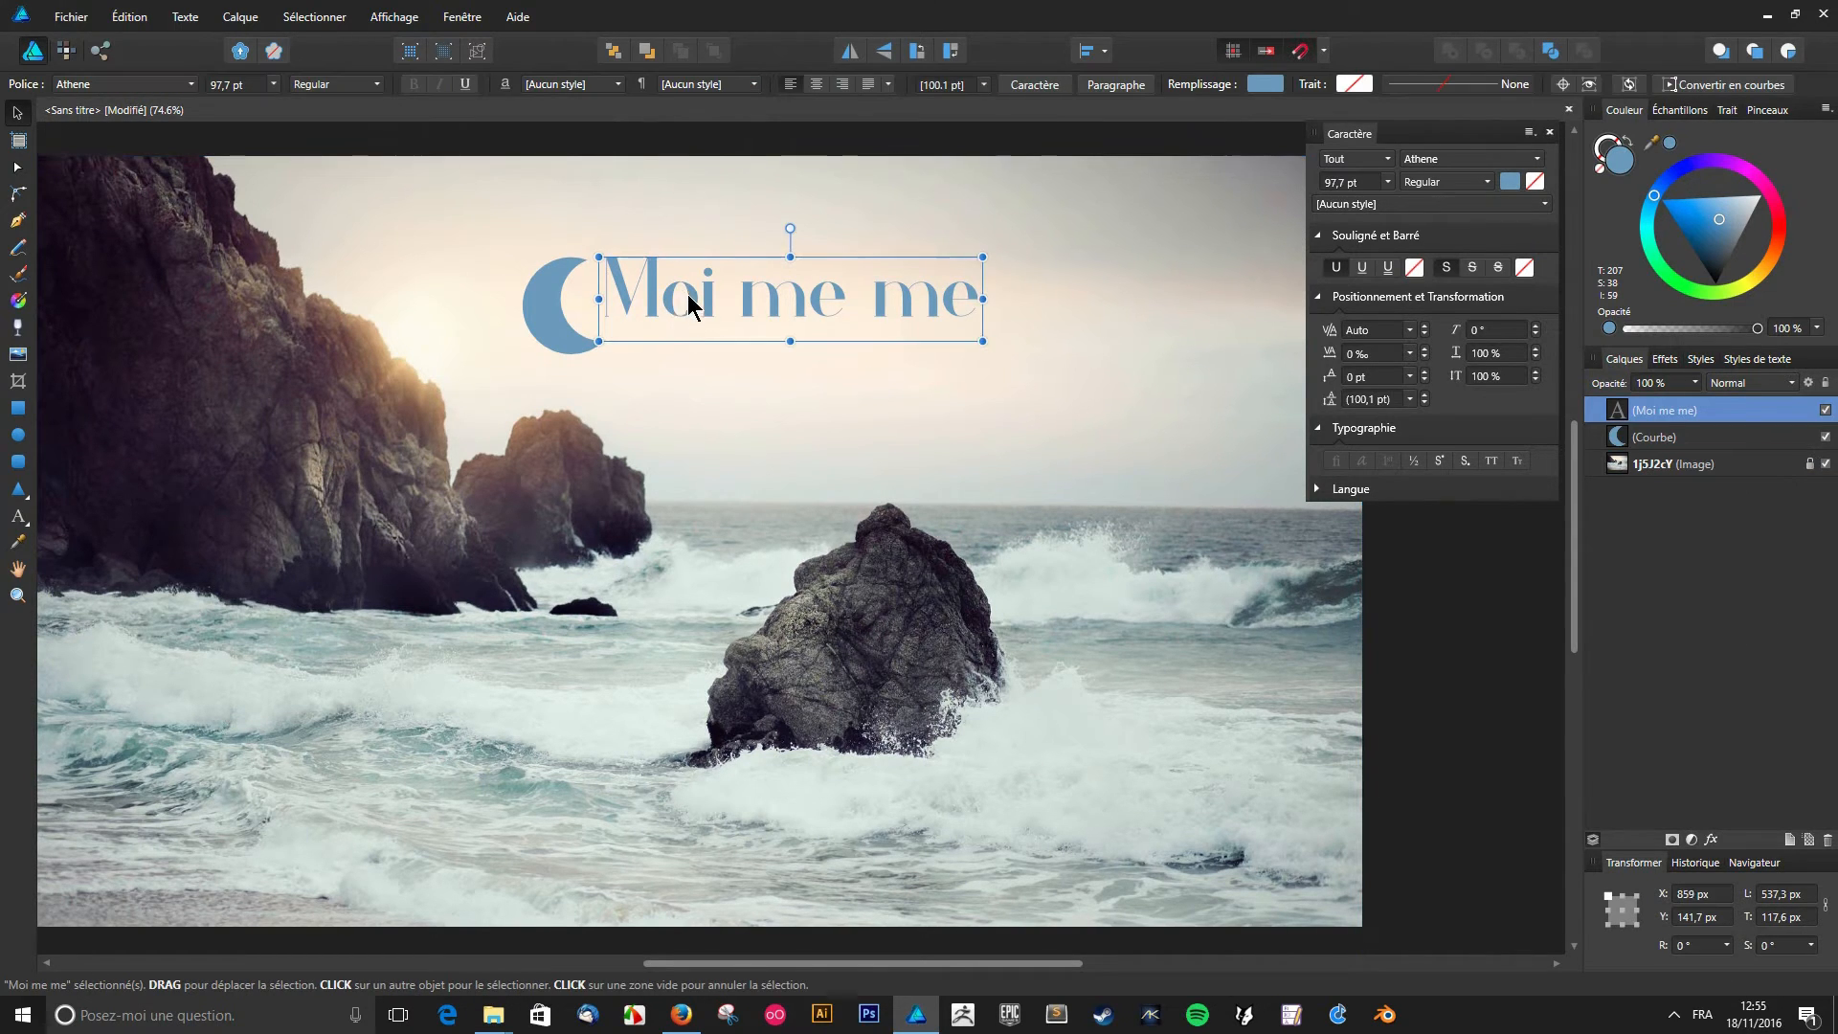
left_click_drag(688, 295, 787, 306)
left_click(765, 391)
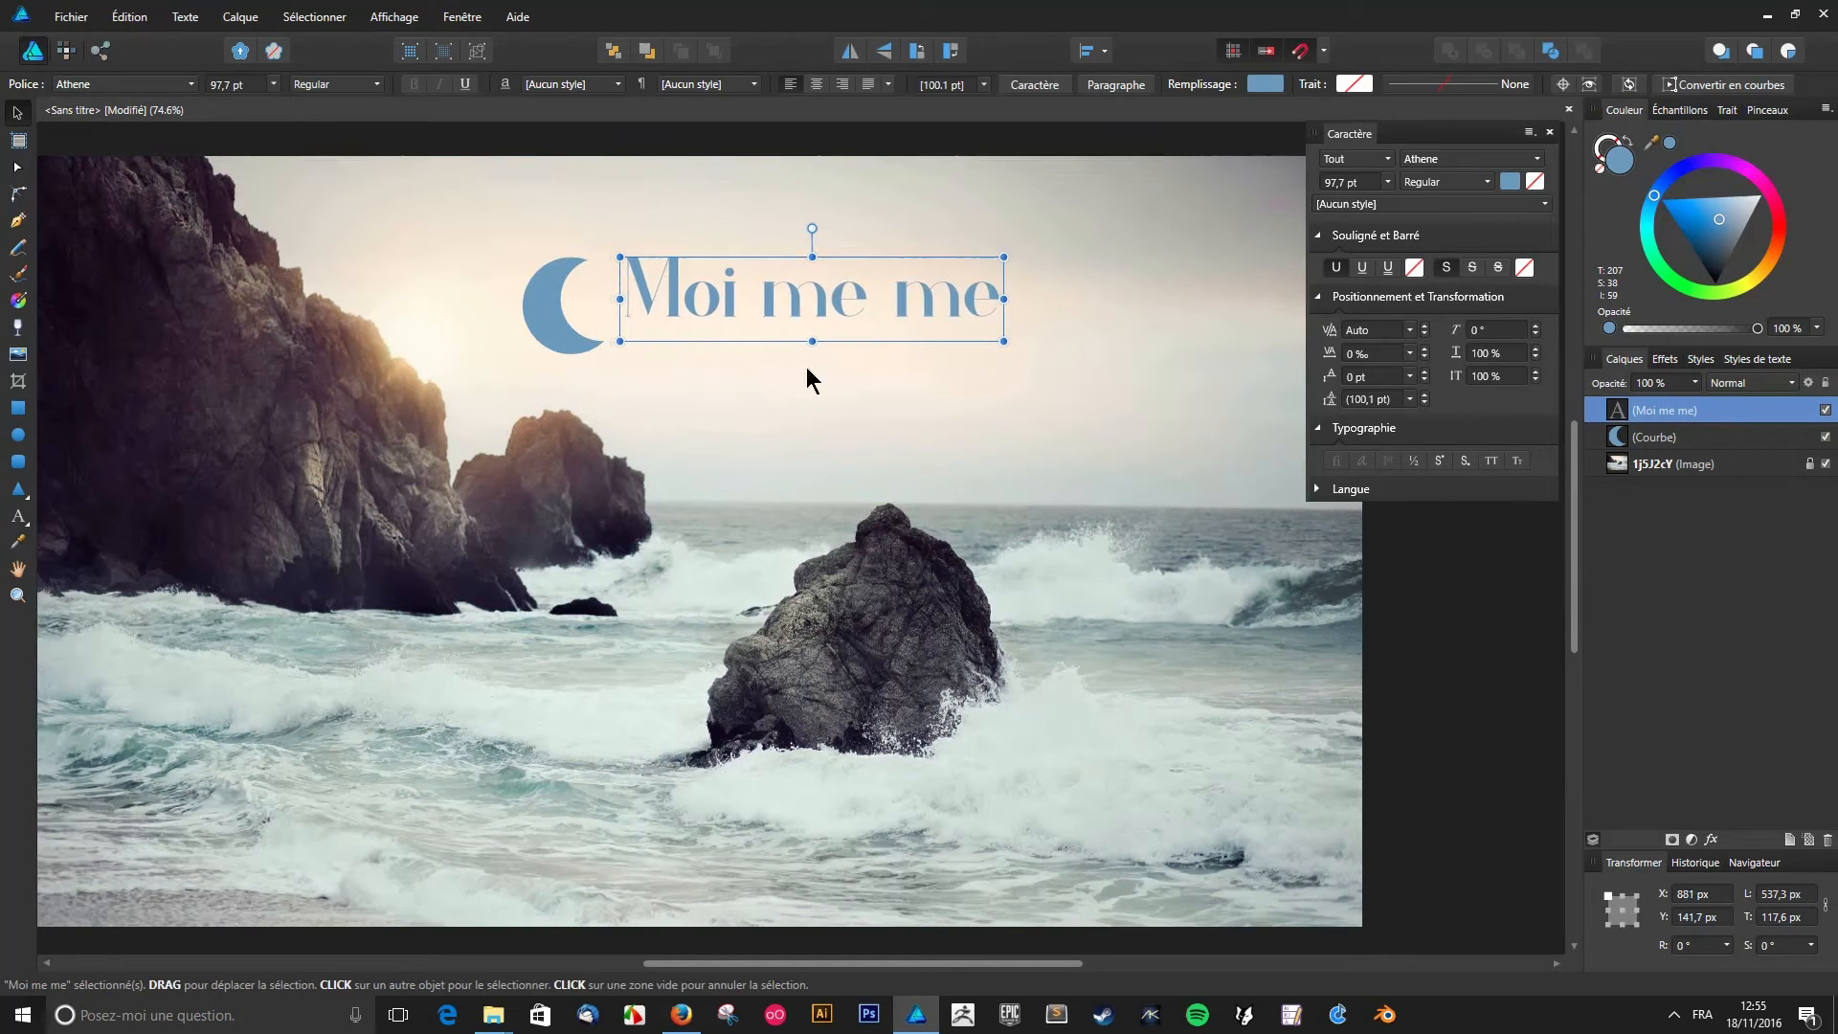
- Group the crescent with the text and expand the group to show its layers
left_click_drag(1053, 380, 449, 228)
key("ctrl+g")
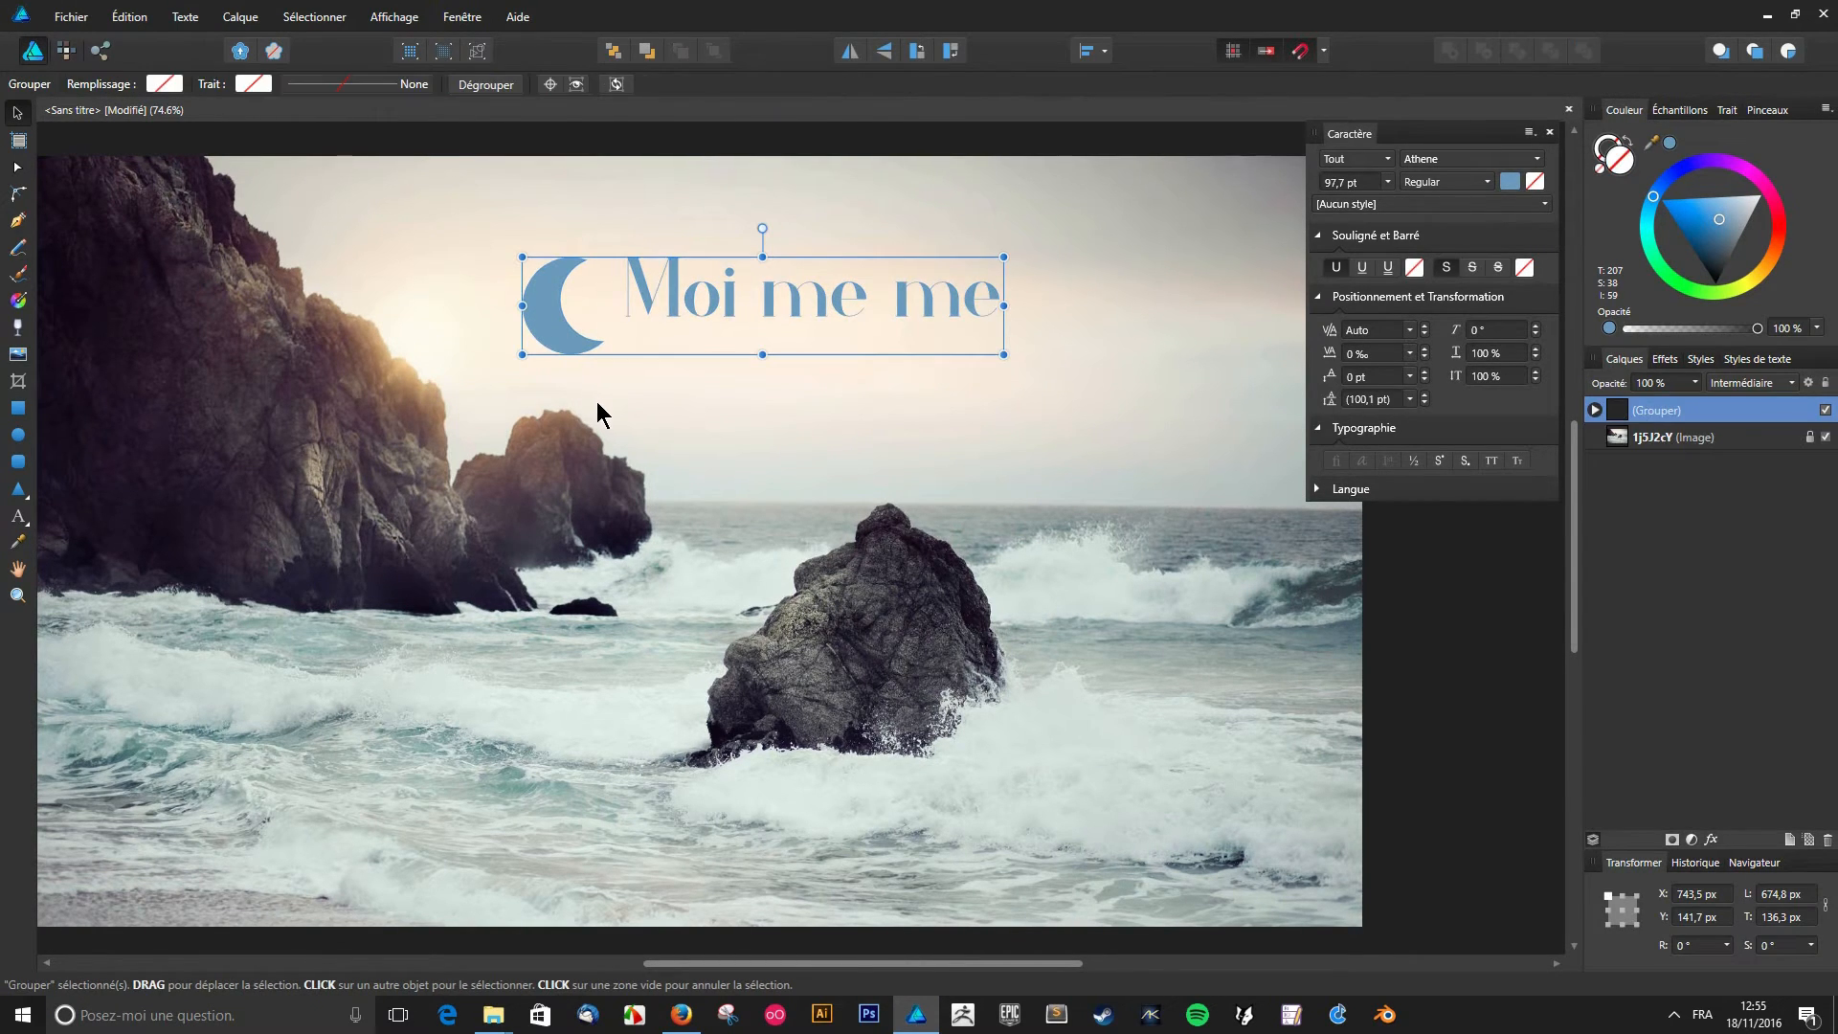
key("i")
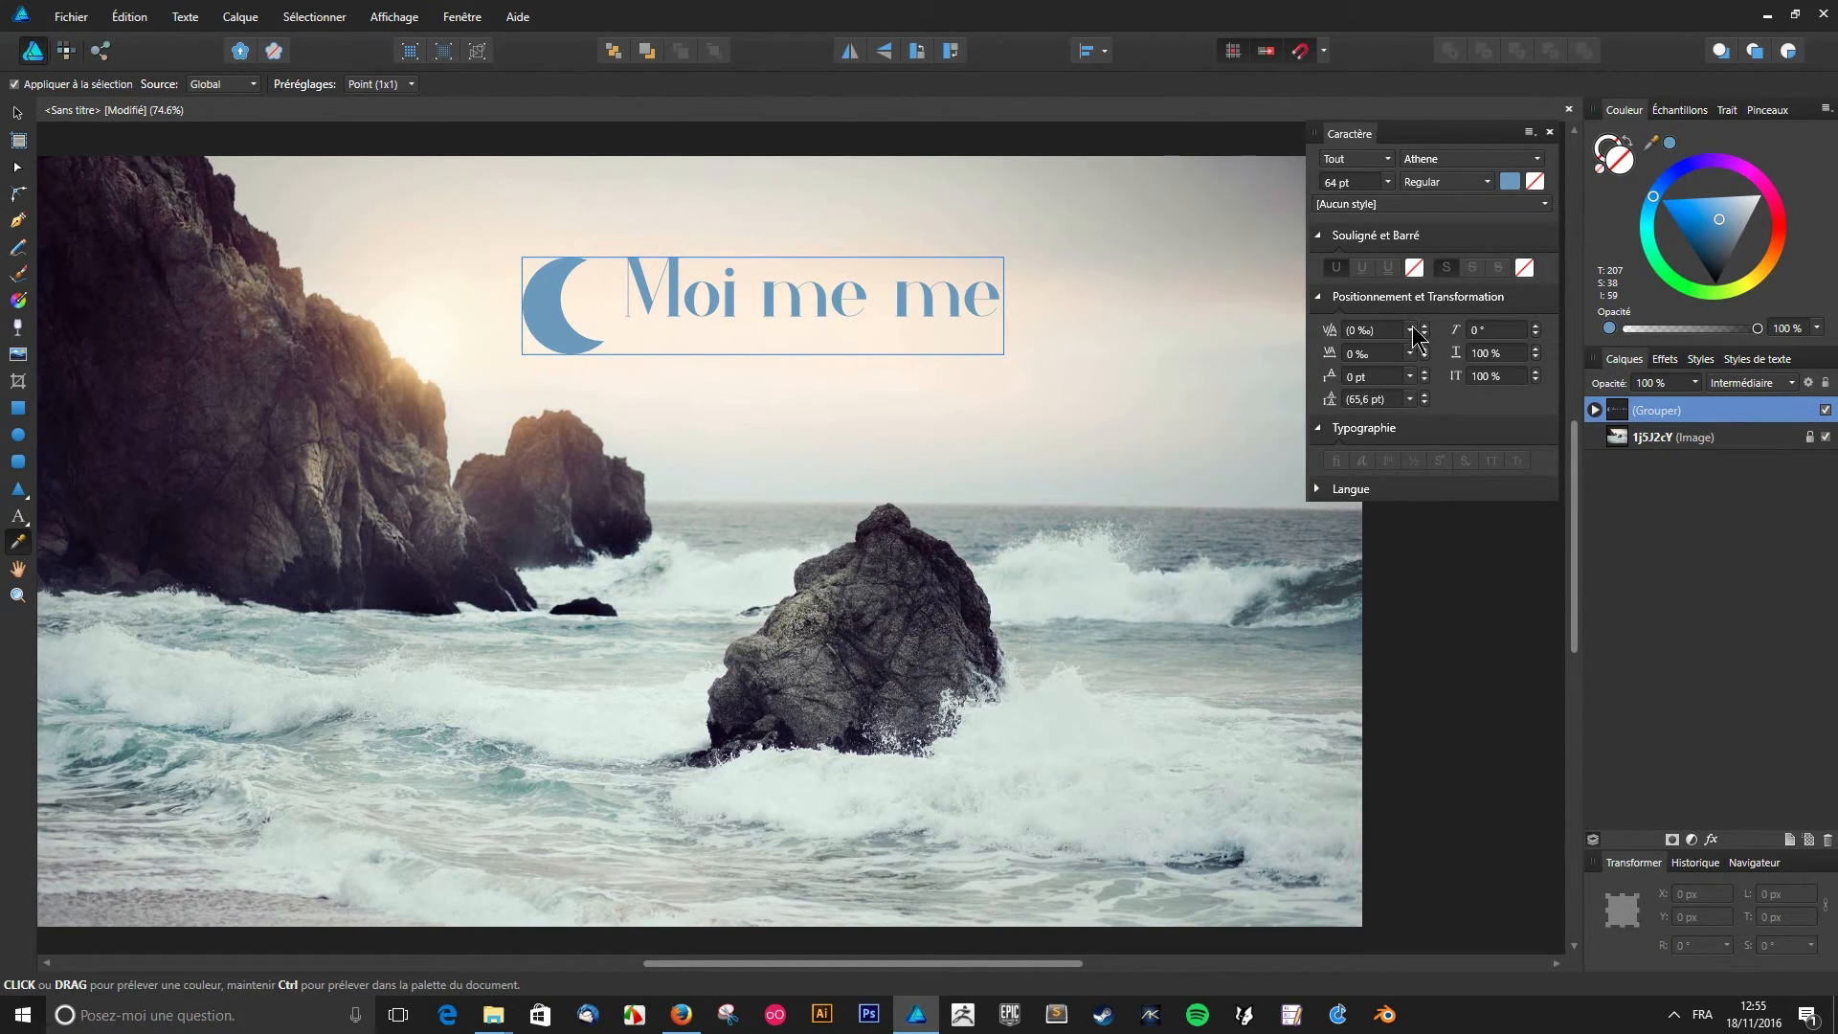
left_click(1595, 410)
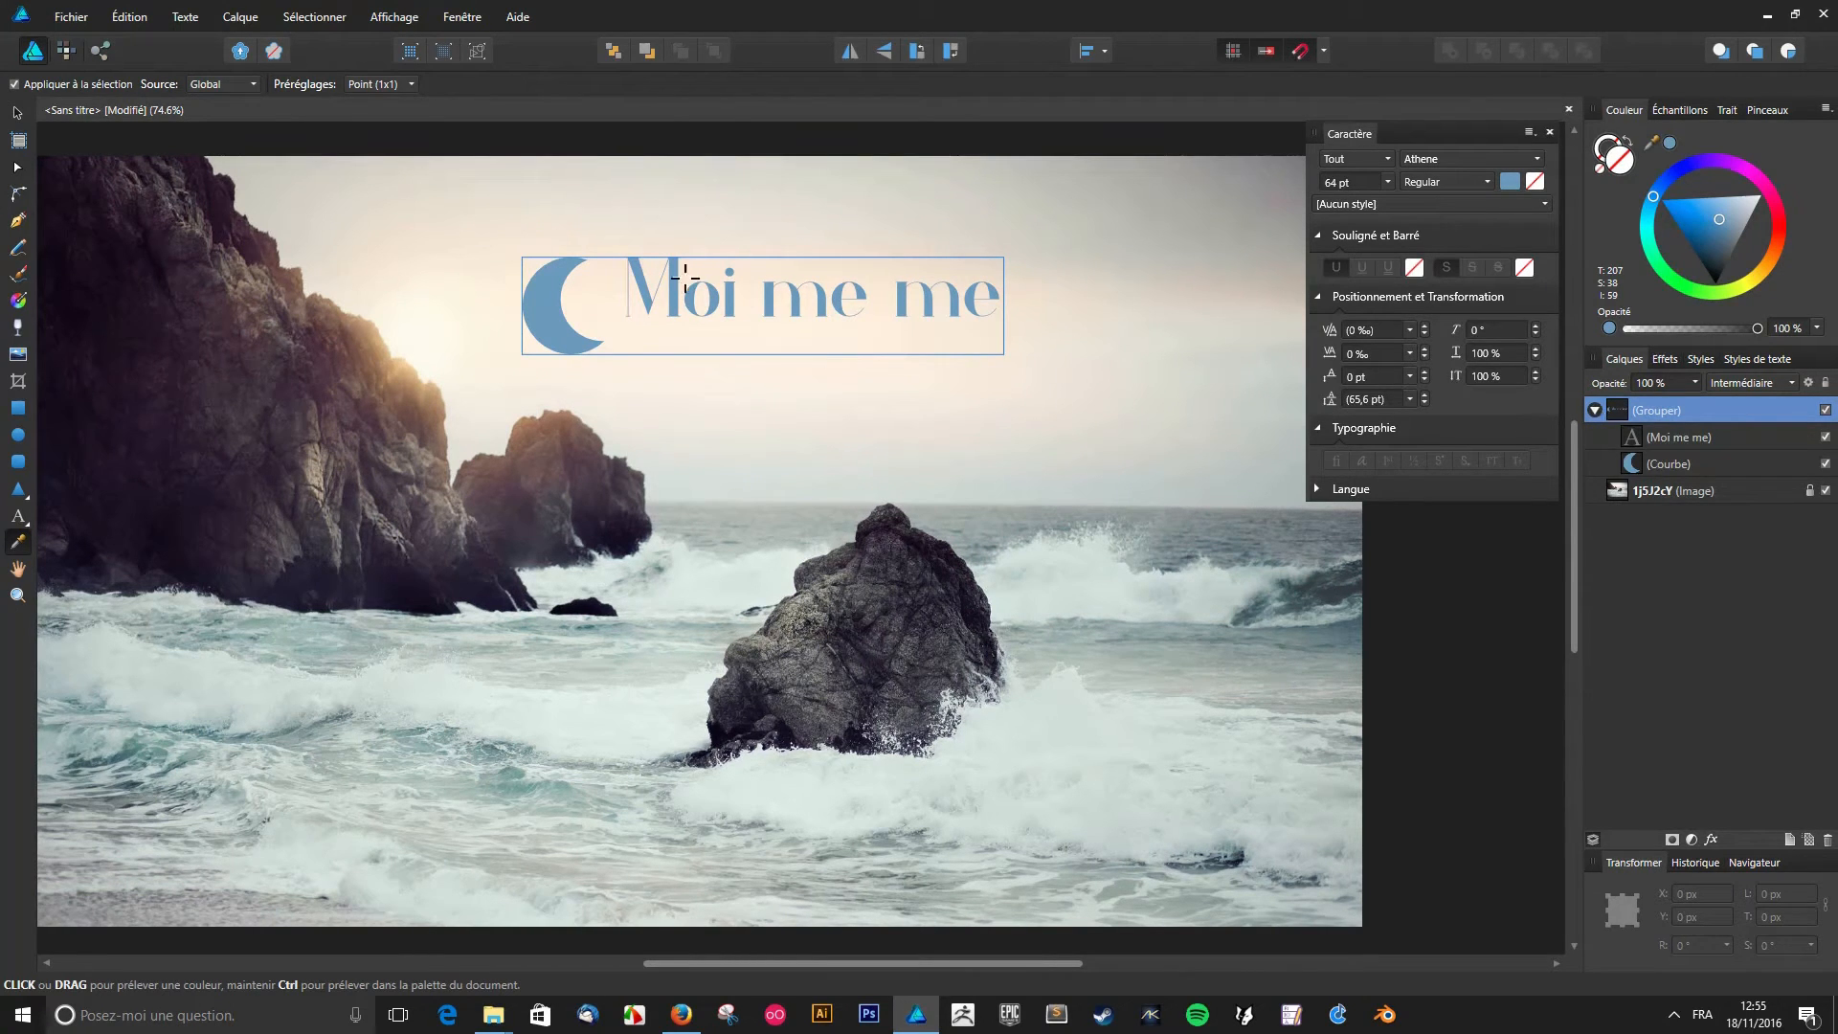
- Move the crescent and text group to about X 793.5 px, Y 124.7 px and deselect it
key("v")
left_click_drag(537, 336, 572, 325)
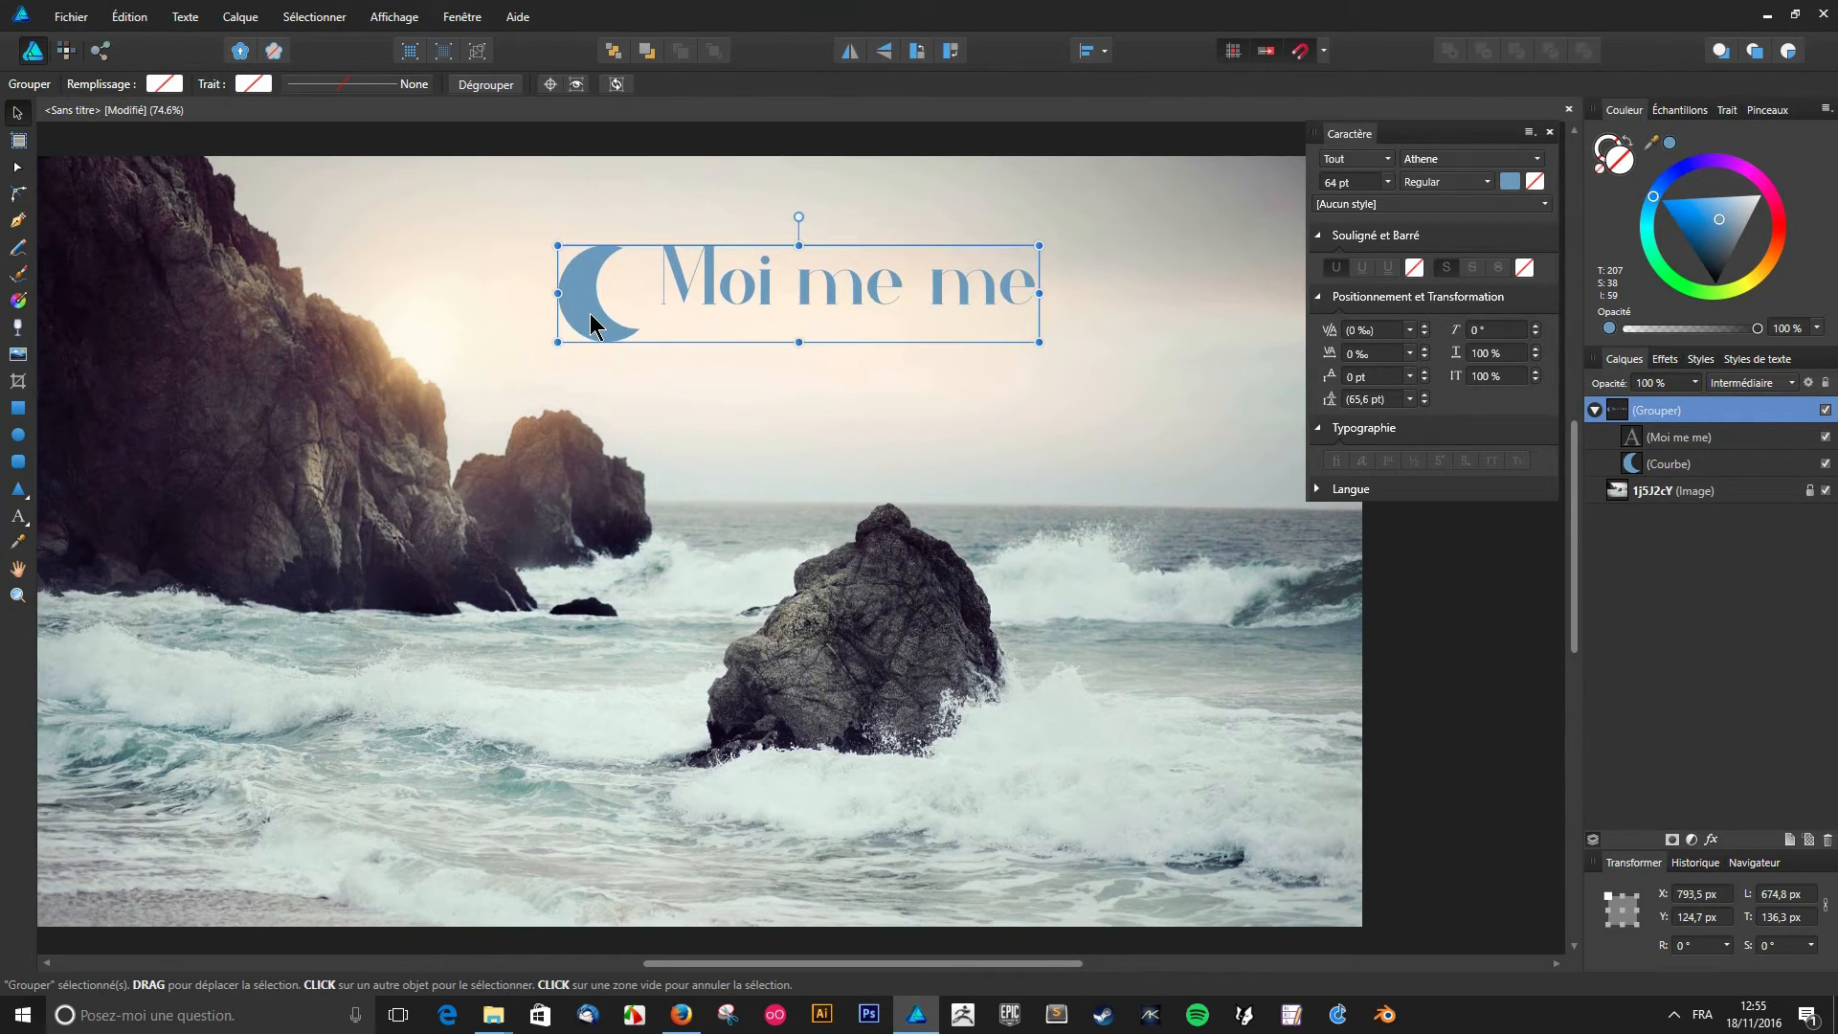
left_click(1231, 555)
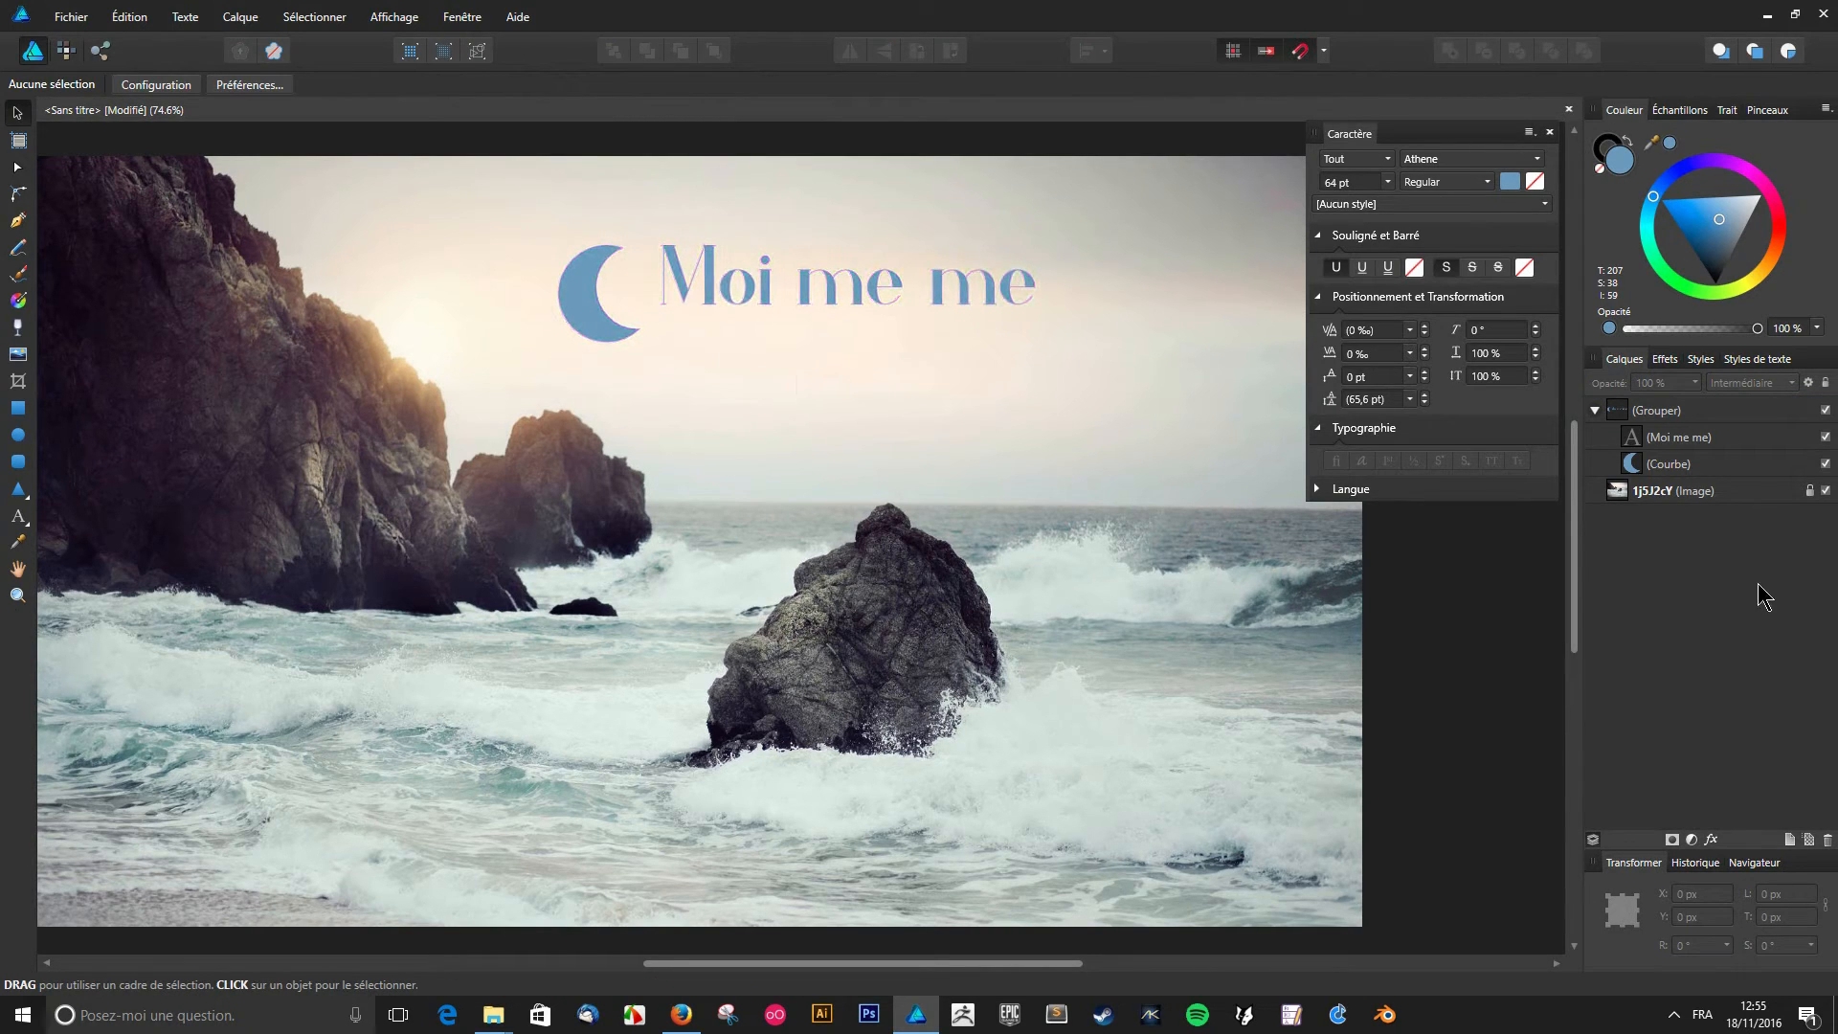
- Add a colour balance adjustment (Balance des couleurs) to the 1j5J2cY background image layer
left_click(1706, 475)
left_click(1737, 486)
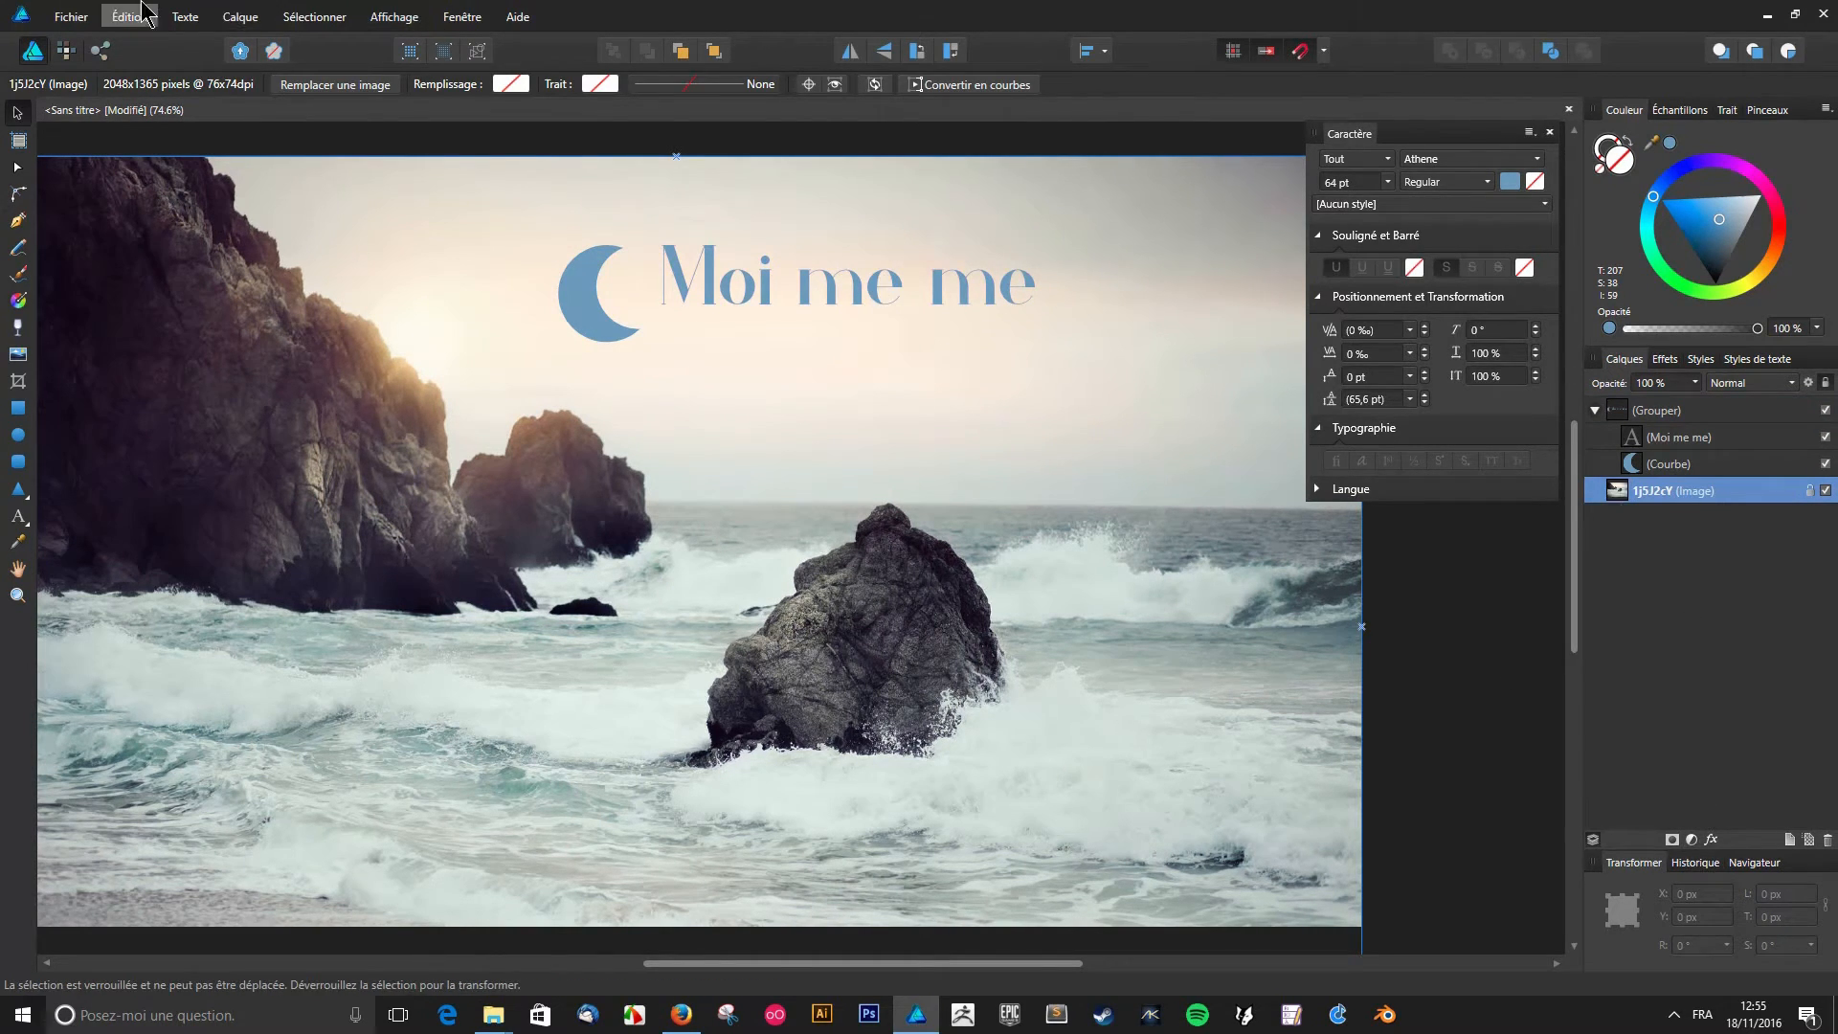
left_click(169, 14)
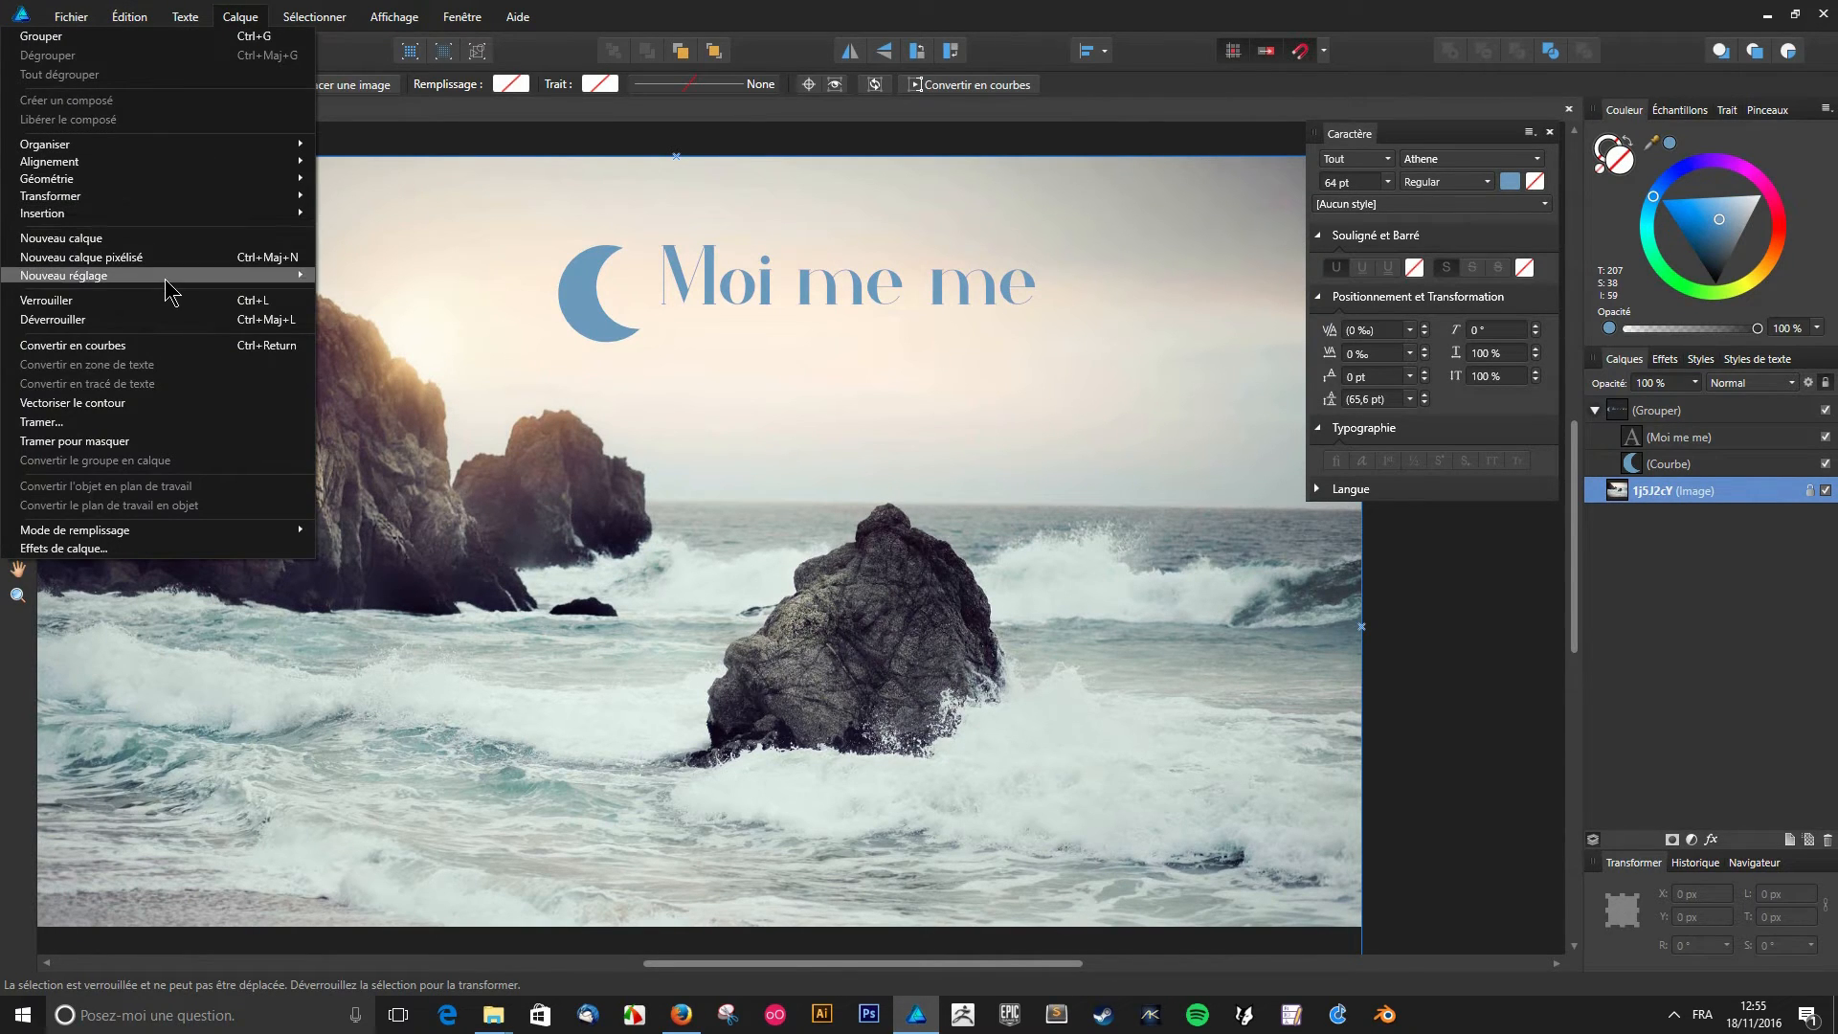
mouse_move(169, 277)
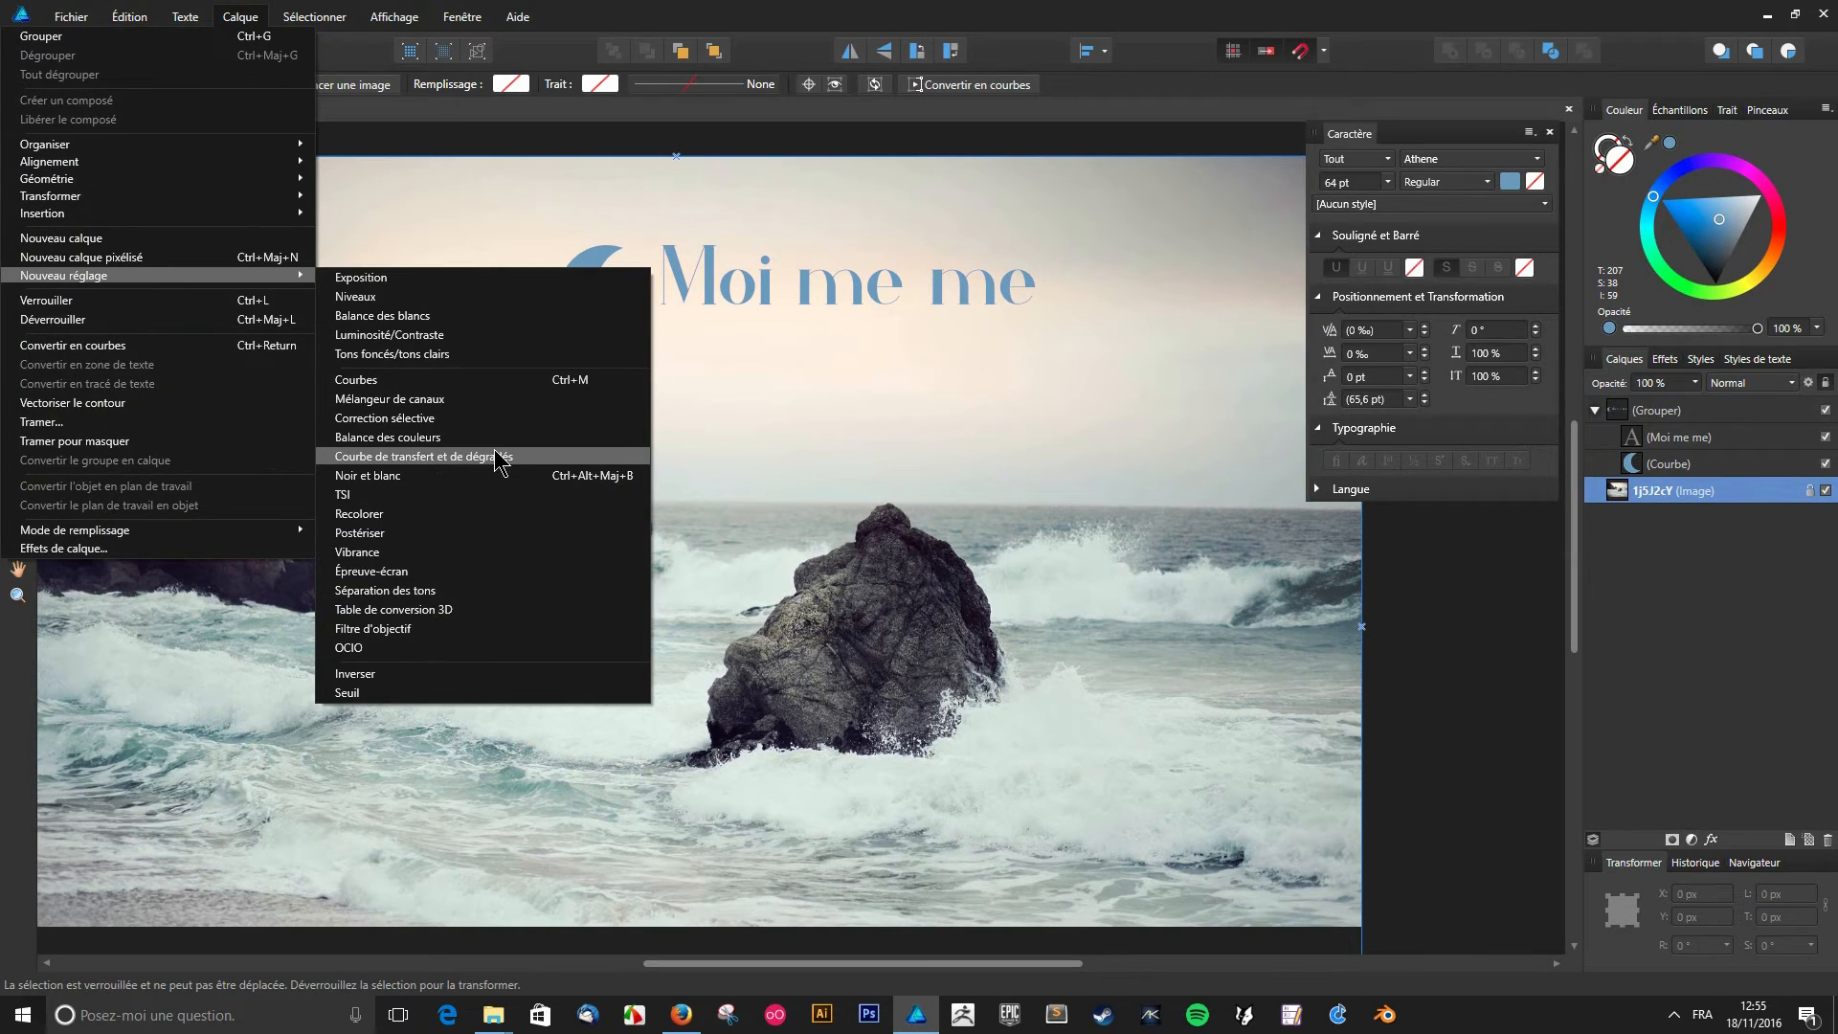
left_click(481, 437)
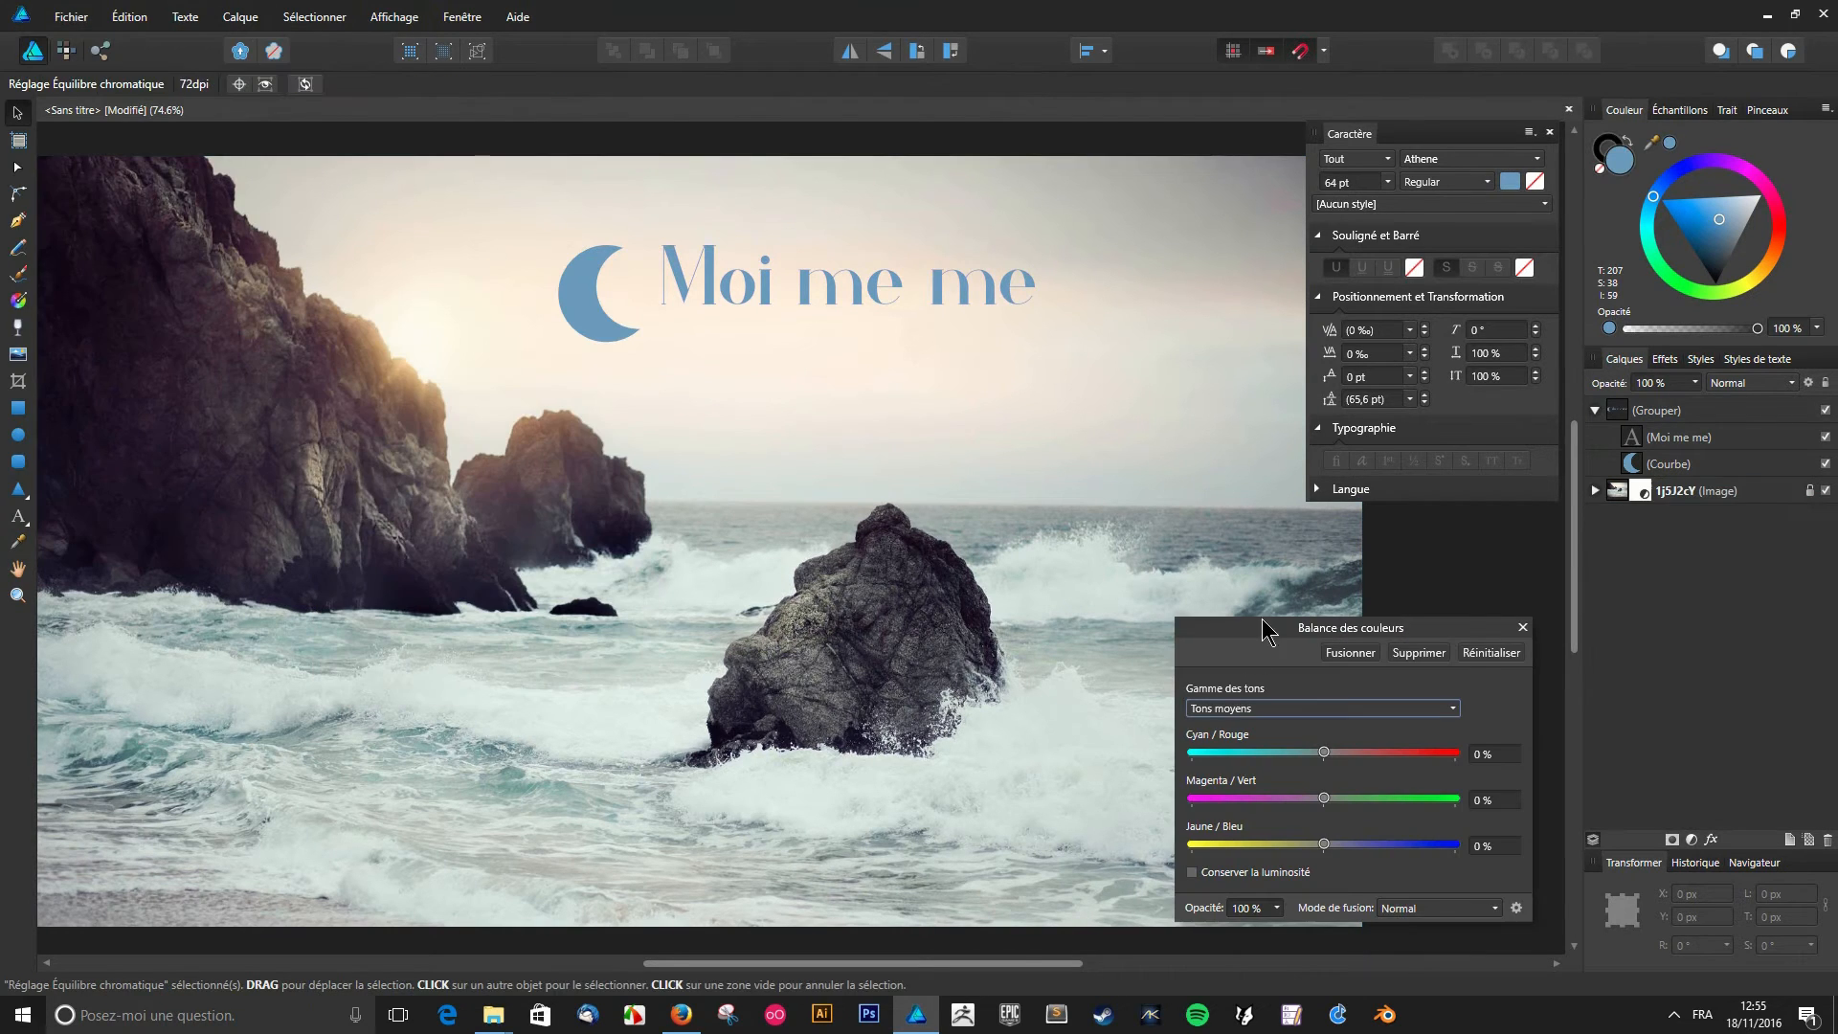
left_click_drag(1304, 623, 918, 451)
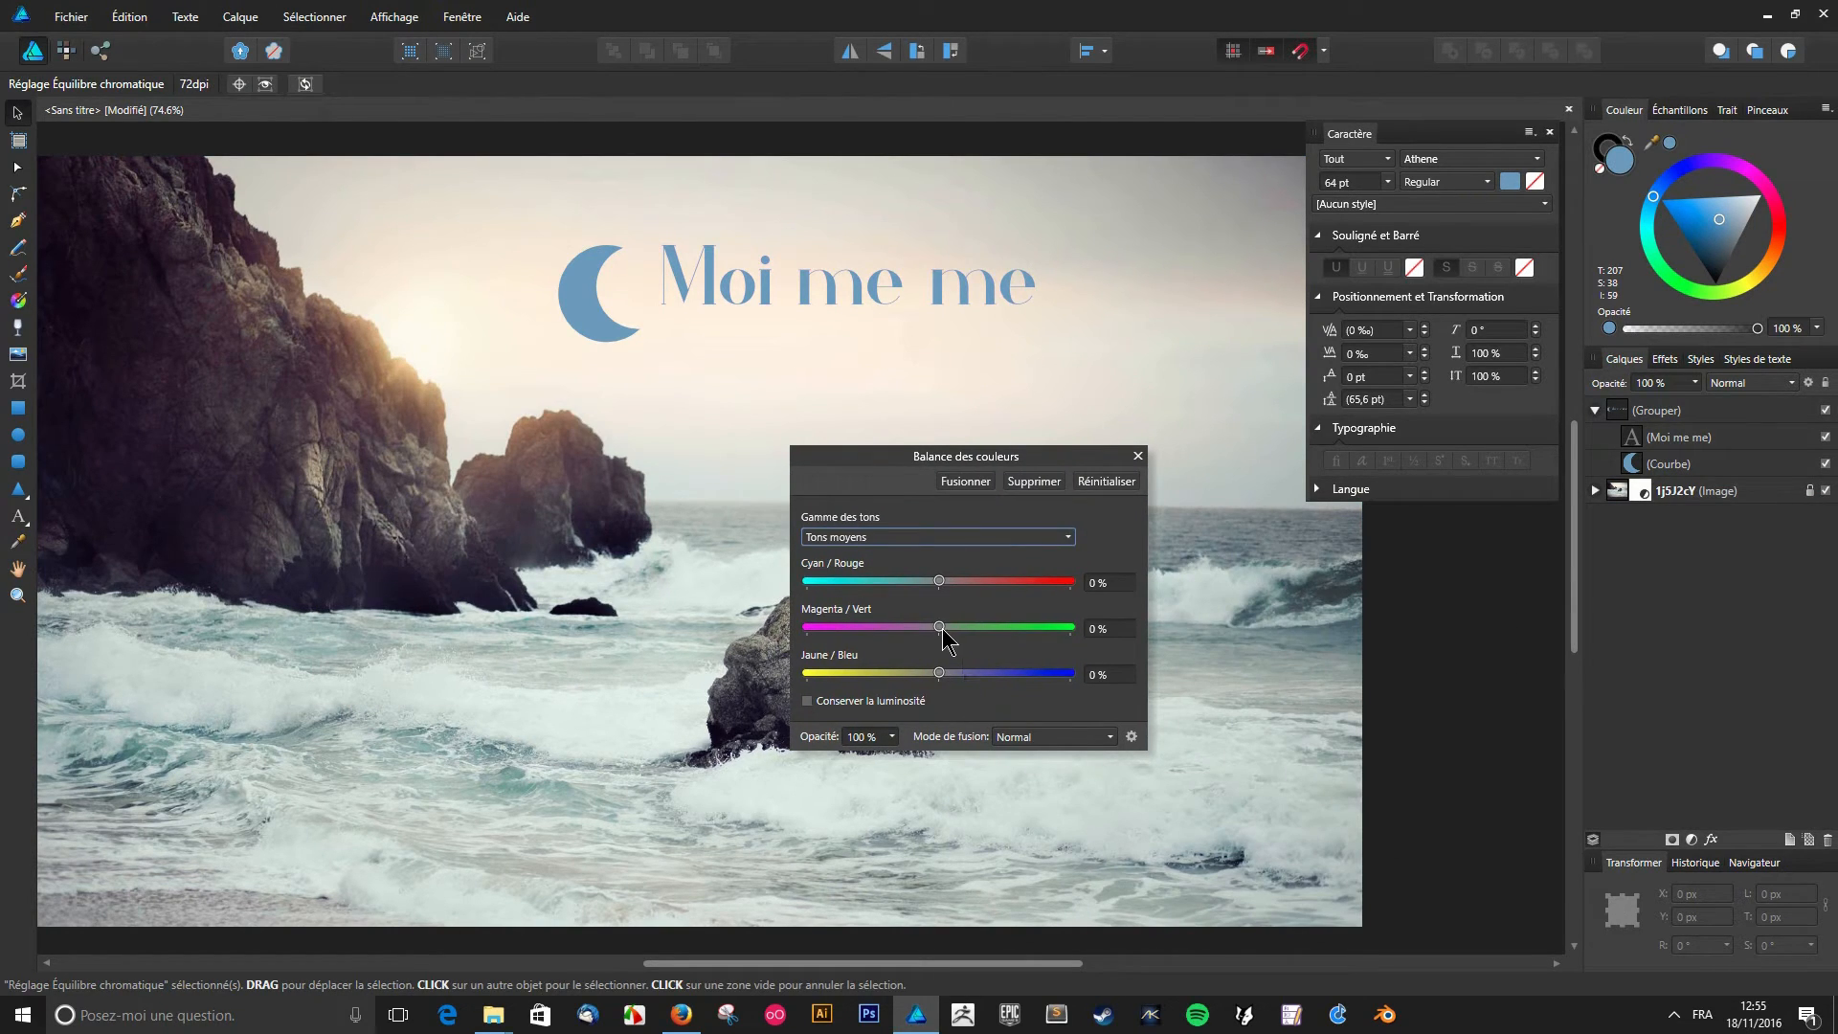
- Set the midtones (Tons moyens) colour balance to Magenta / Vert -35 % and Jaune / Bleu -32 %
left_click_drag(942, 628, 894, 629)
mouse_move(939, 581)
left_mouse_down()
mouse_move(859, 591)
mouse_move(972, 585)
mouse_move(941, 584)
left_mouse_up()
left_click_drag(946, 680, 900, 694)
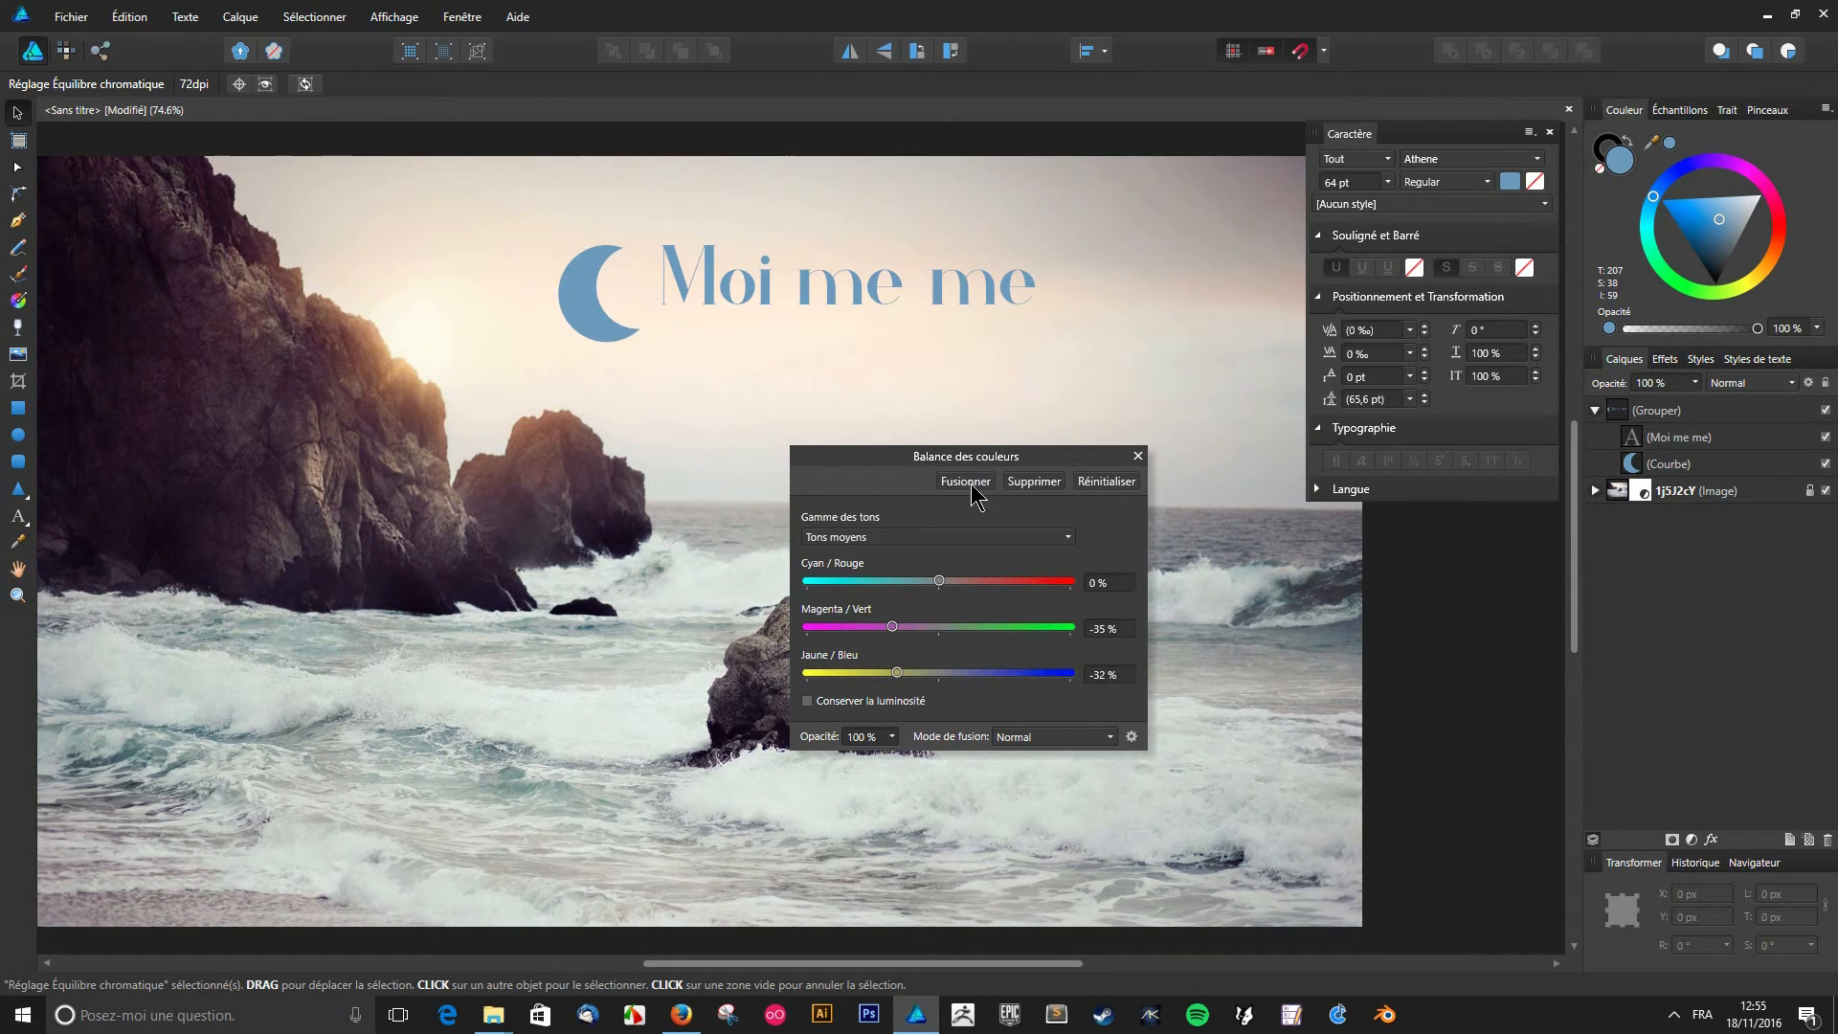
- Set the dark tones (Tons foncés) to Cyan / Rouge 8 % and Magenta / Vert 25 %, and close the adjustment
left_click(970, 537)
left_click(850, 567)
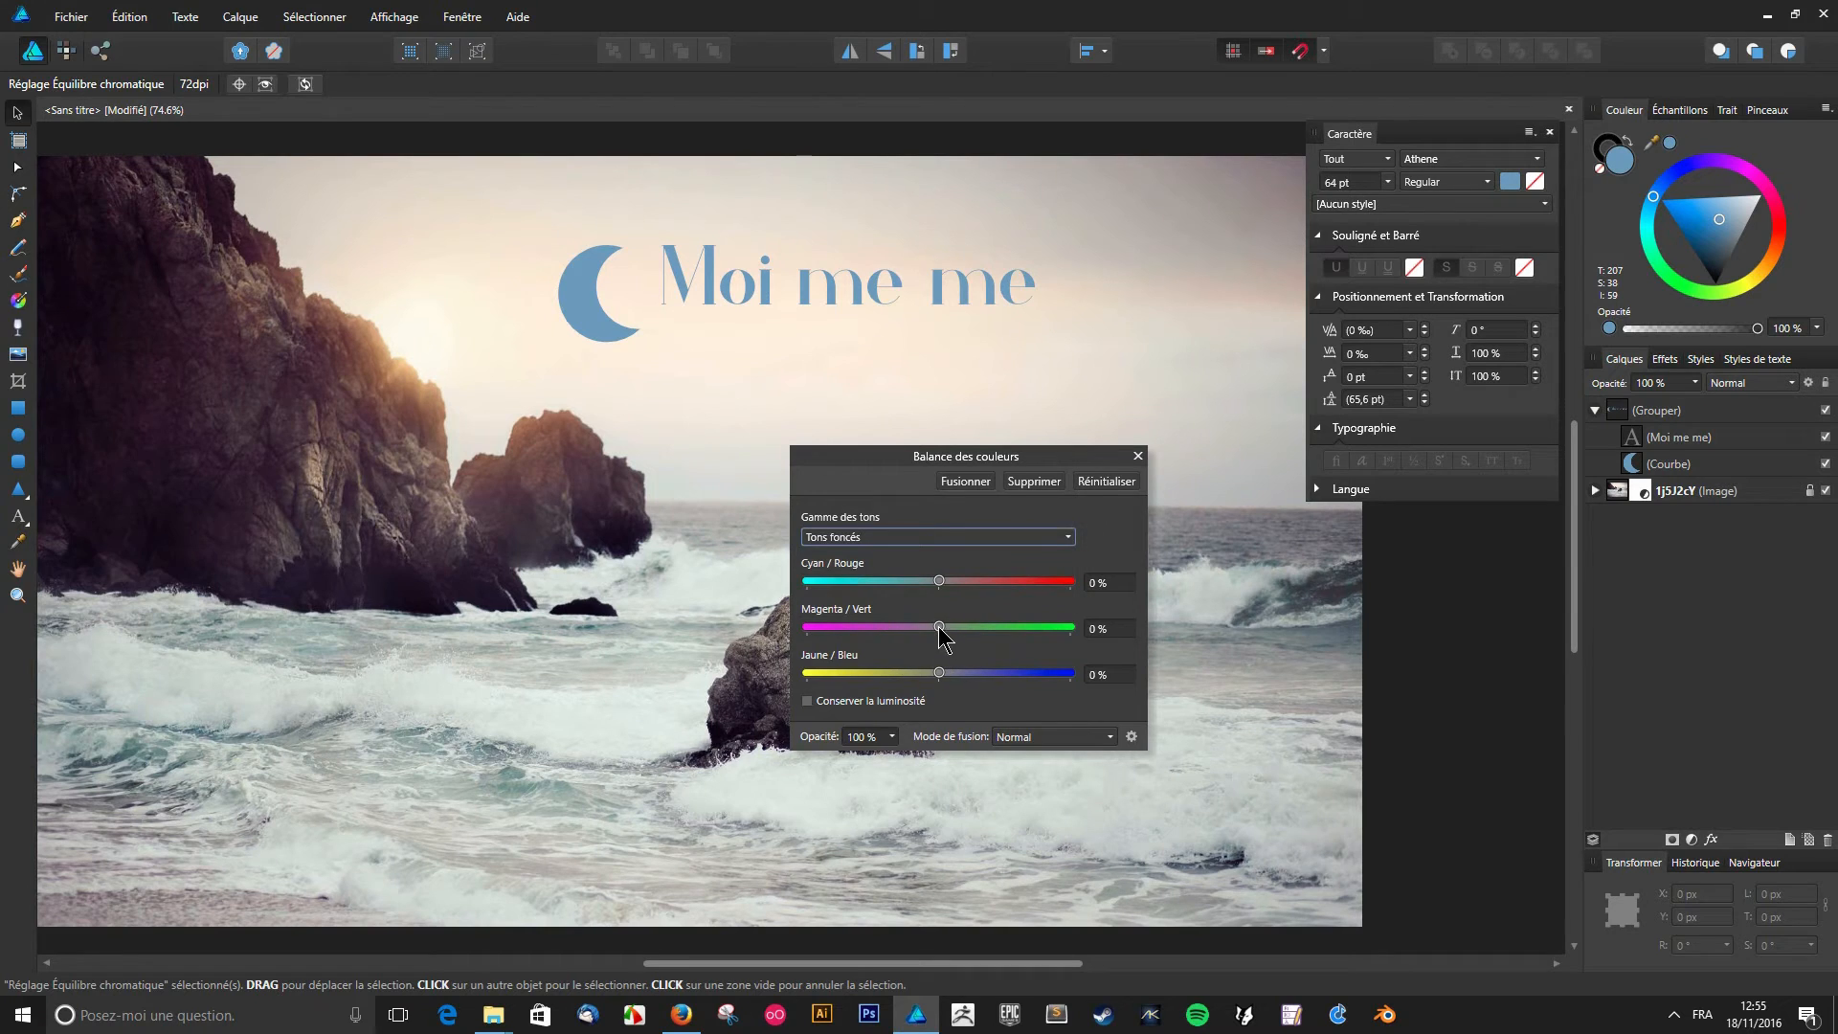
left_click_drag(940, 628, 972, 630)
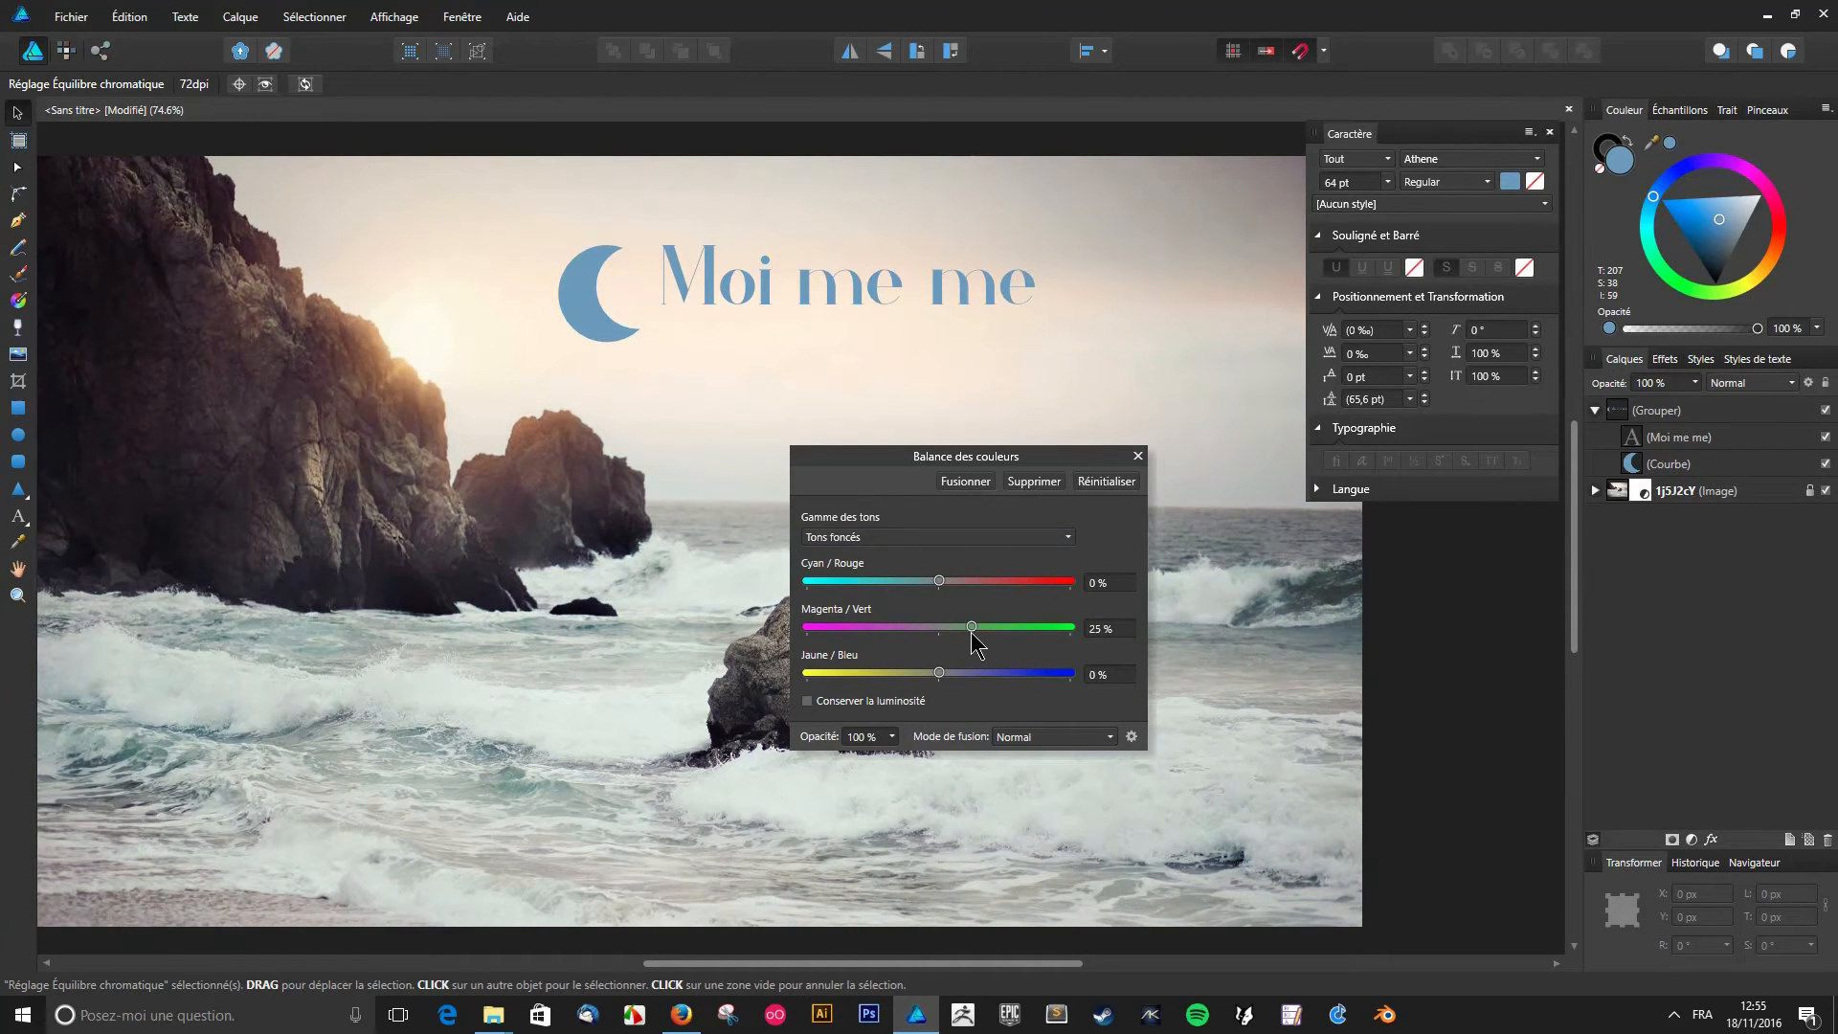
left_click_drag(963, 458, 1051, 494)
mouse_move(1029, 614)
left_mouse_down()
mouse_move(972, 620)
mouse_move(1041, 614)
left_mouse_up()
mouse_move(1029, 705)
left_mouse_down()
mouse_move(1076, 703)
mouse_move(1043, 706)
left_mouse_up()
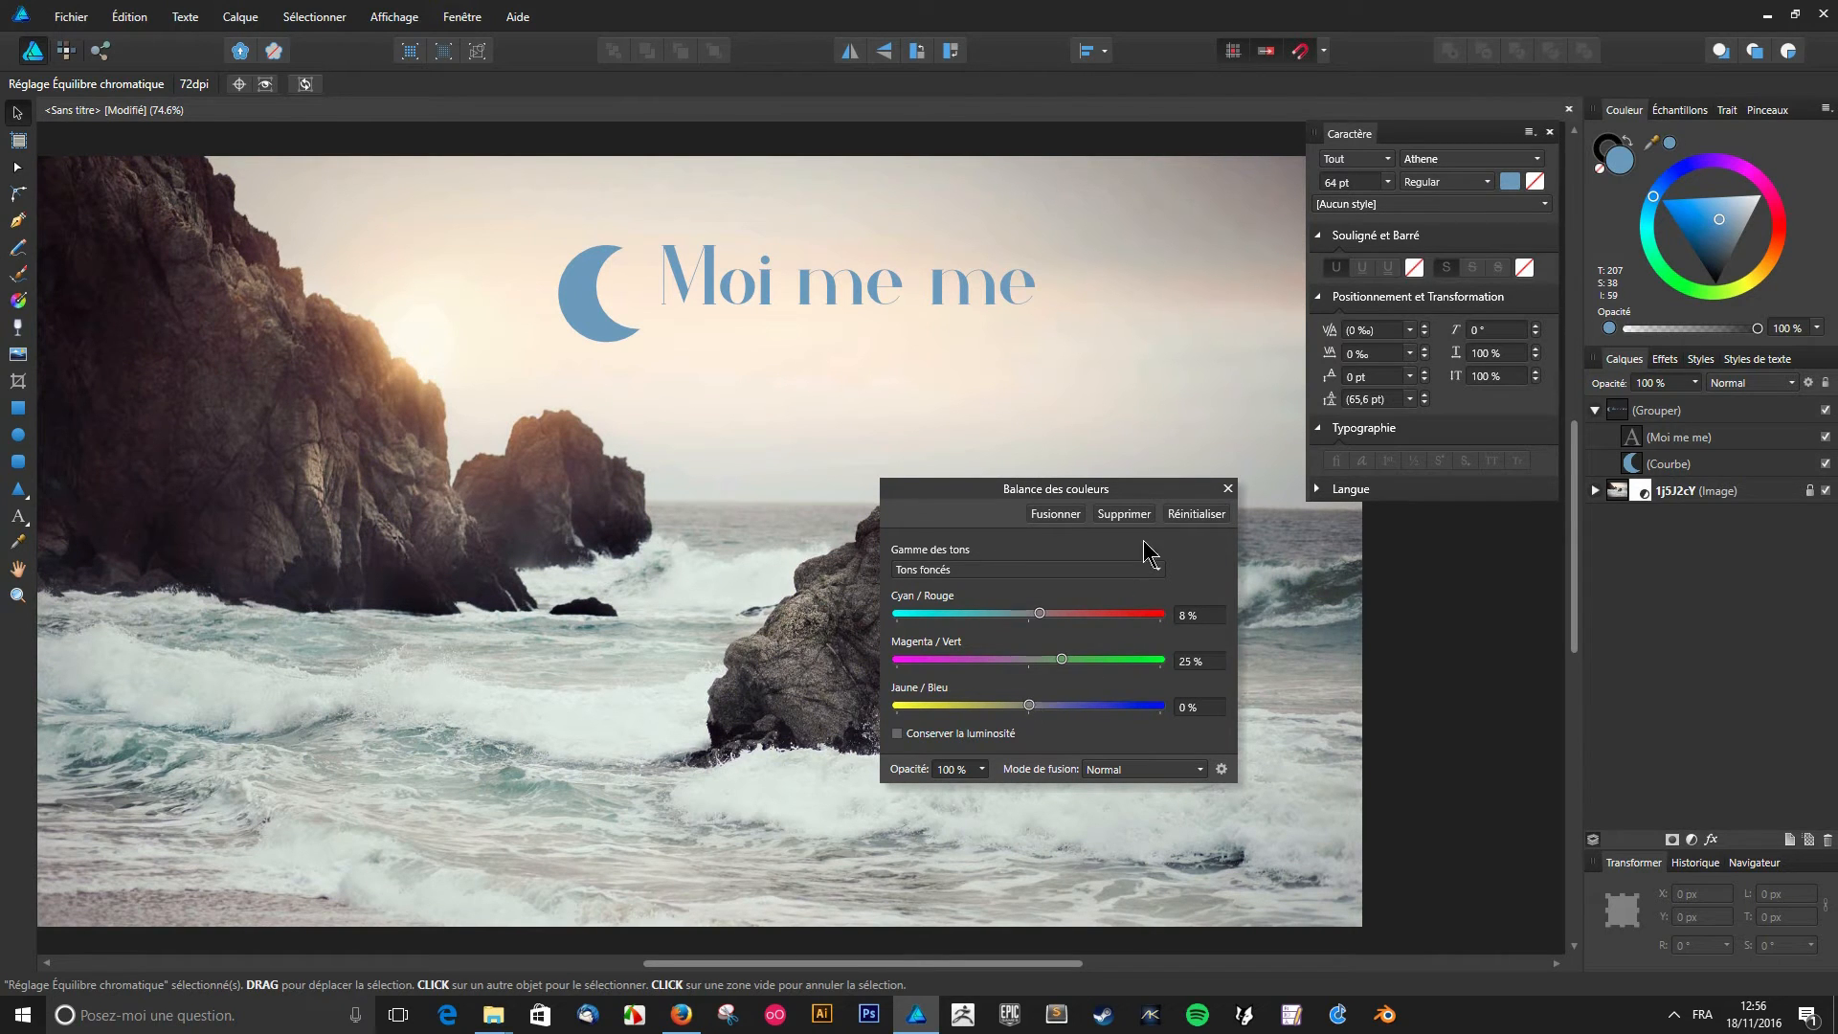
left_click_drag(1103, 495, 726, 512)
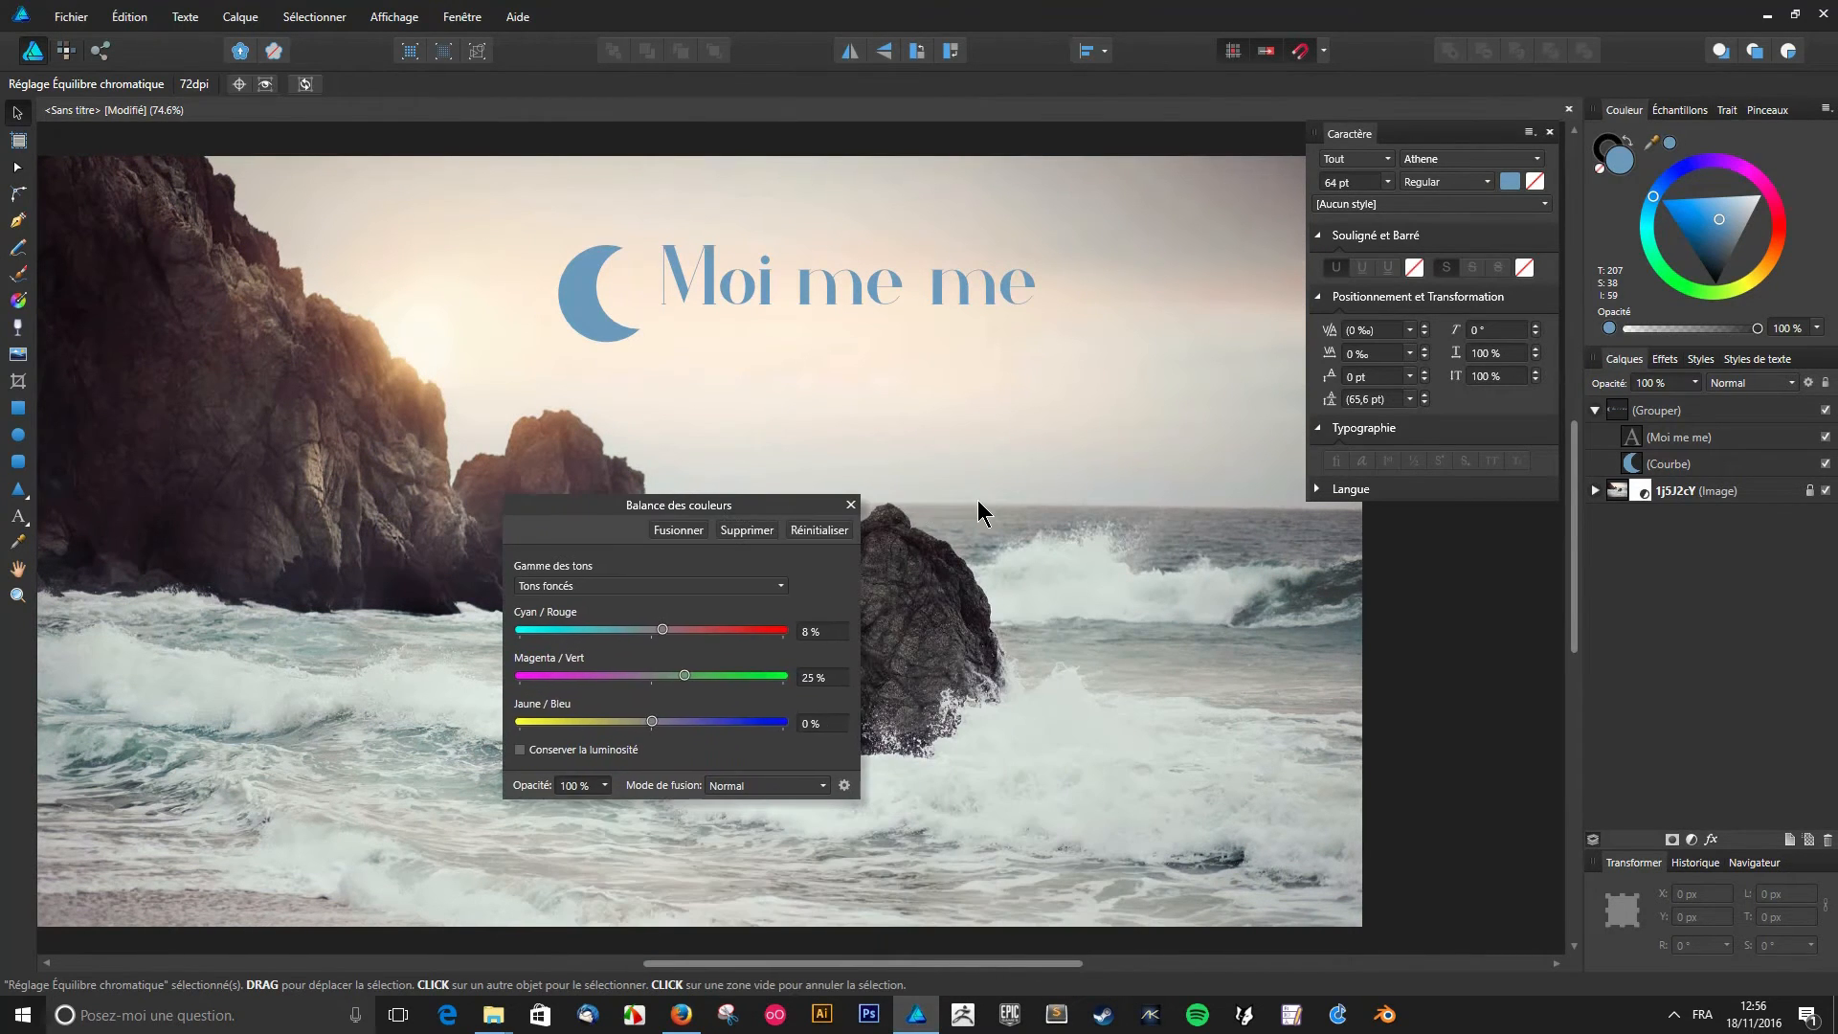
left_click(851, 505)
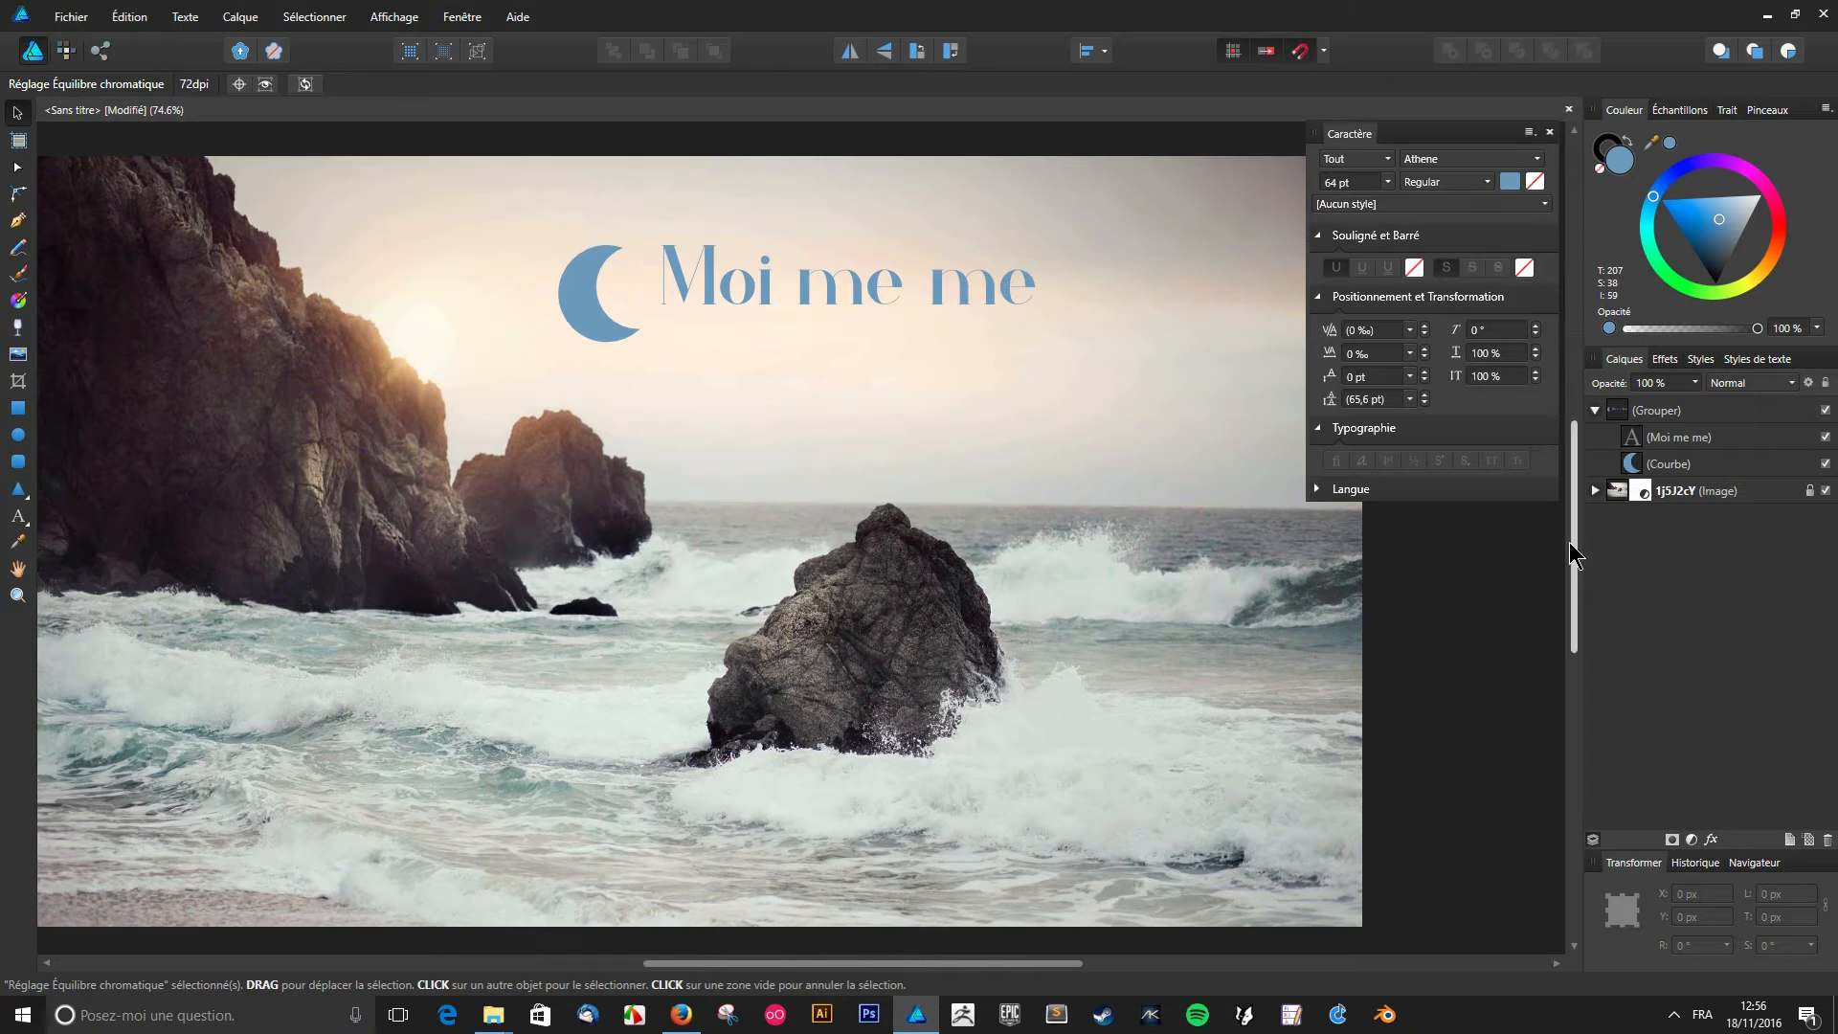
- Expand the background image layer and give it an inner shadow (Ombre interne) with a 400 px radius
left_click(1585, 491)
left_click(1596, 492)
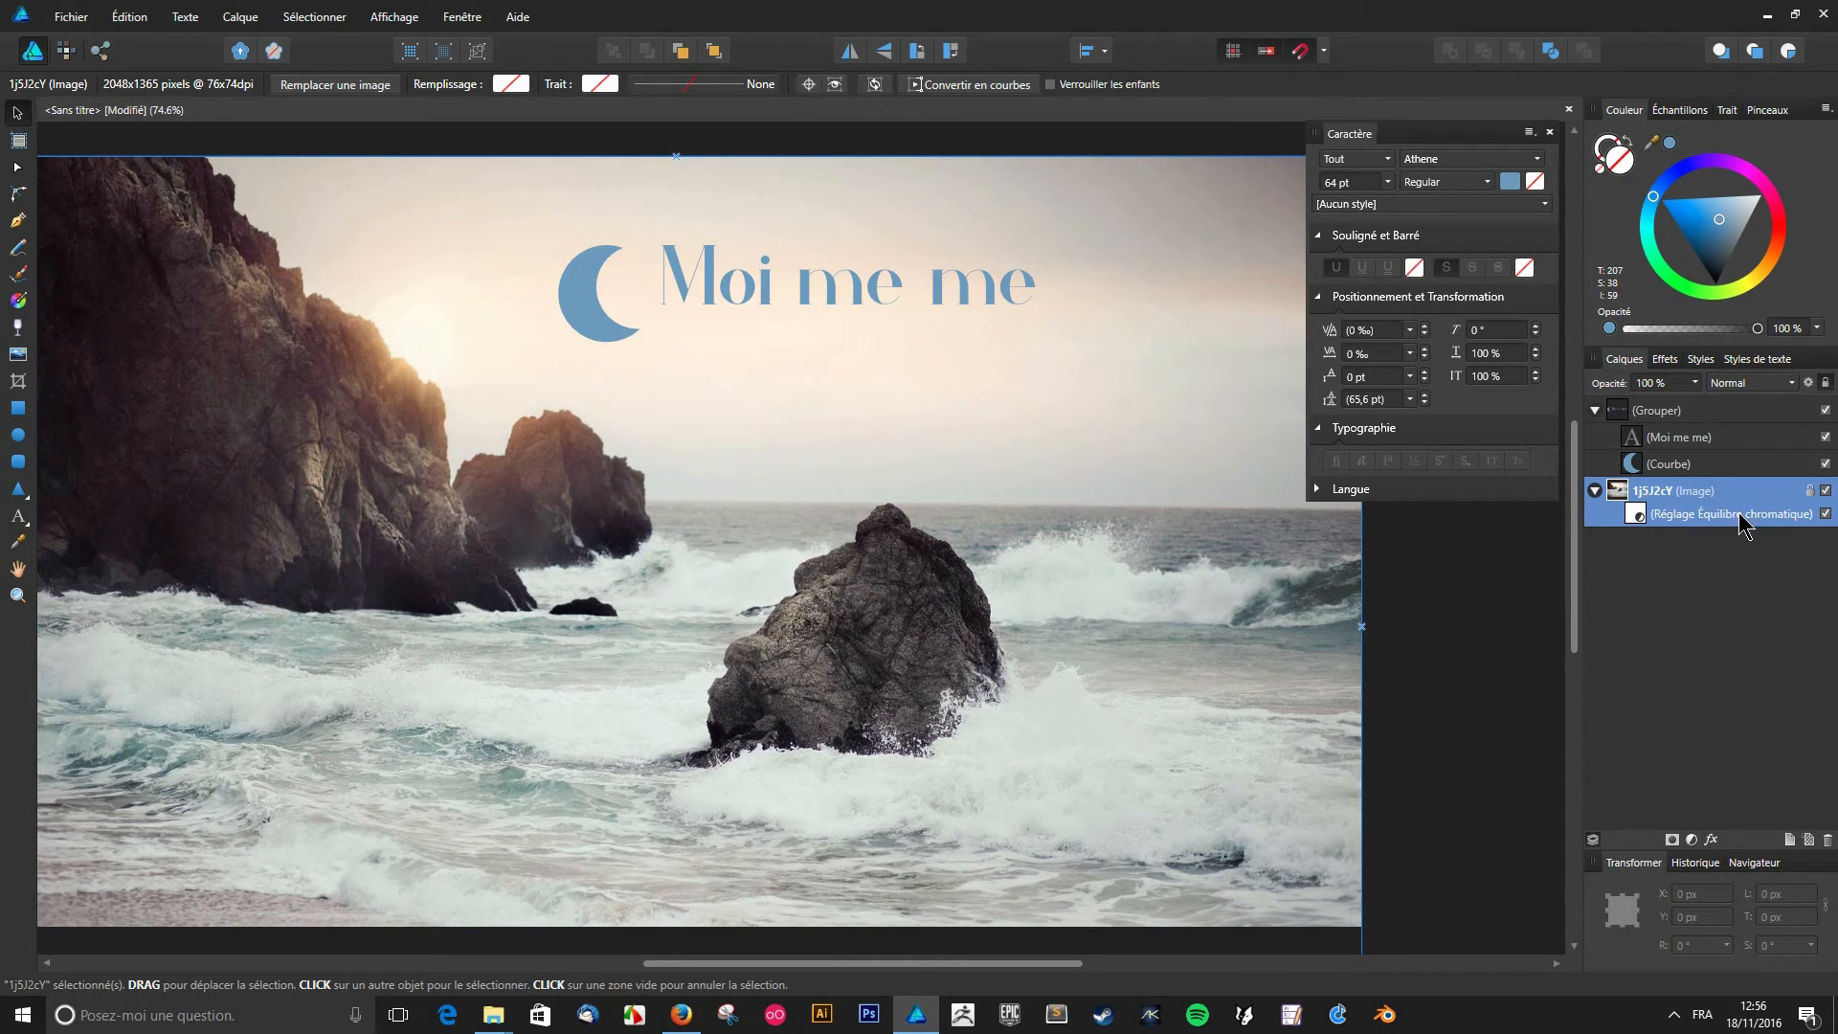
left_click(1711, 840)
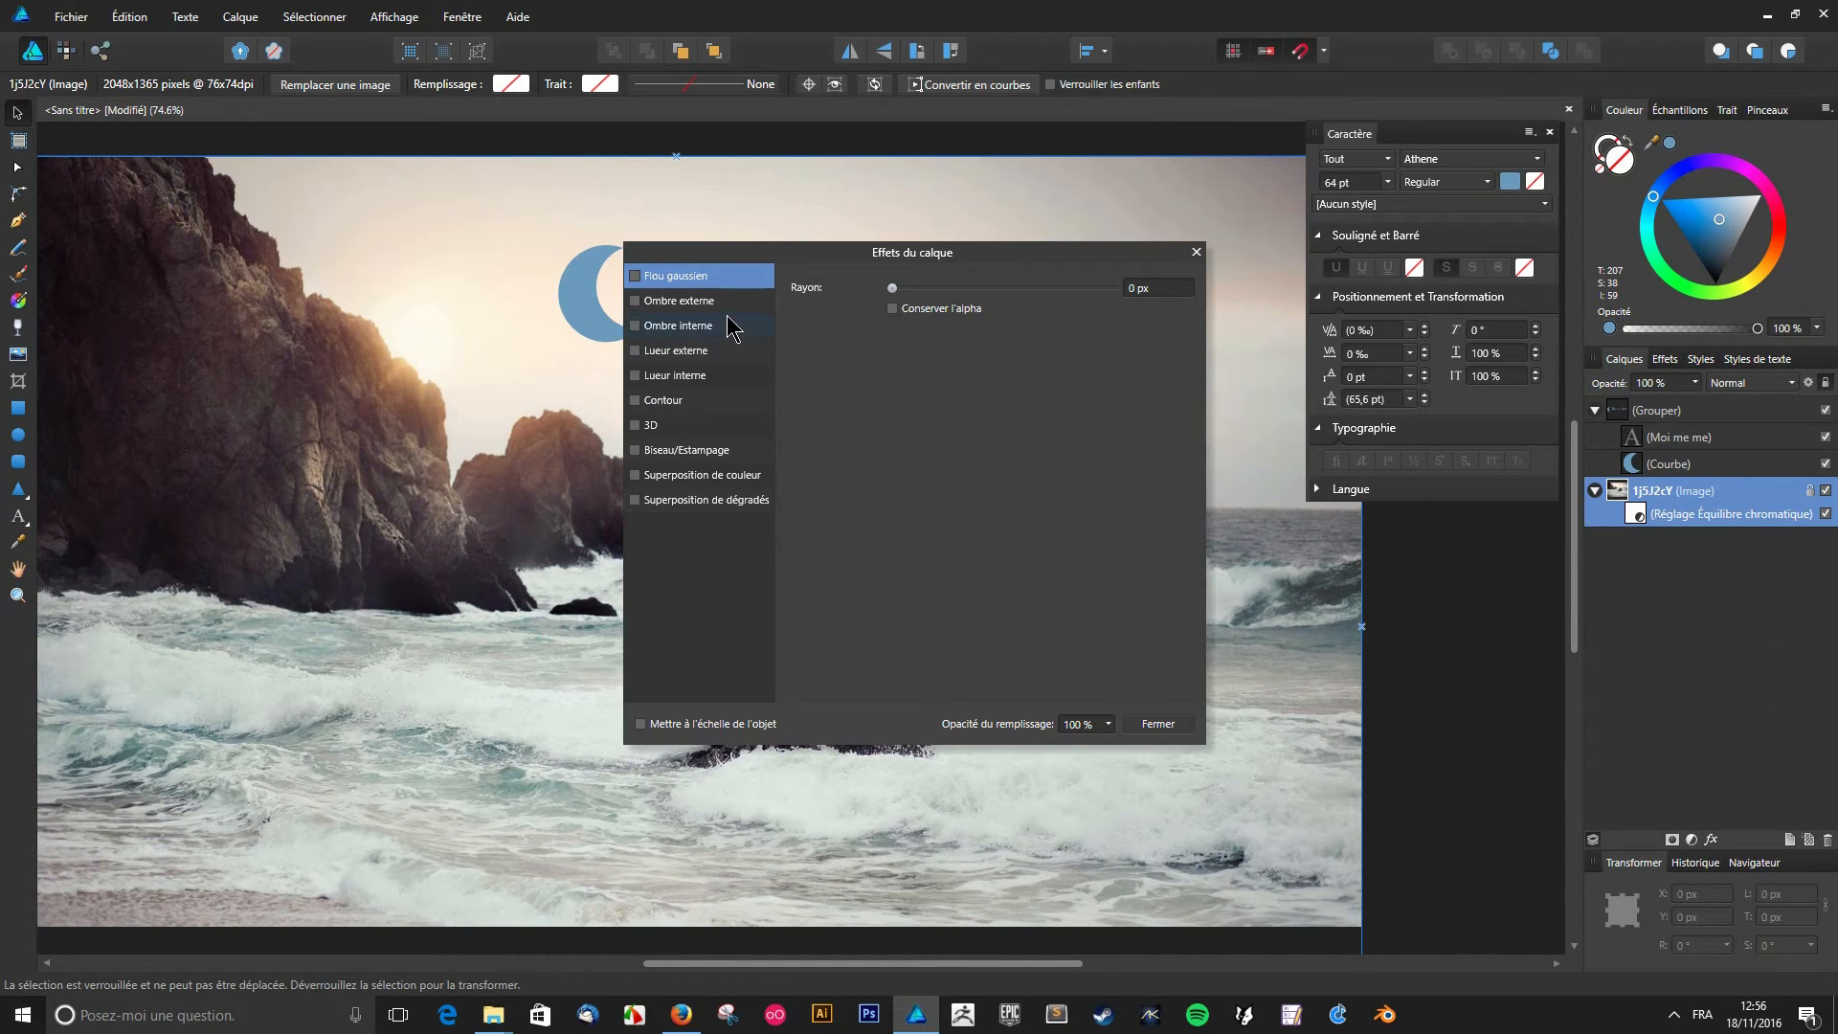
left_click(677, 328)
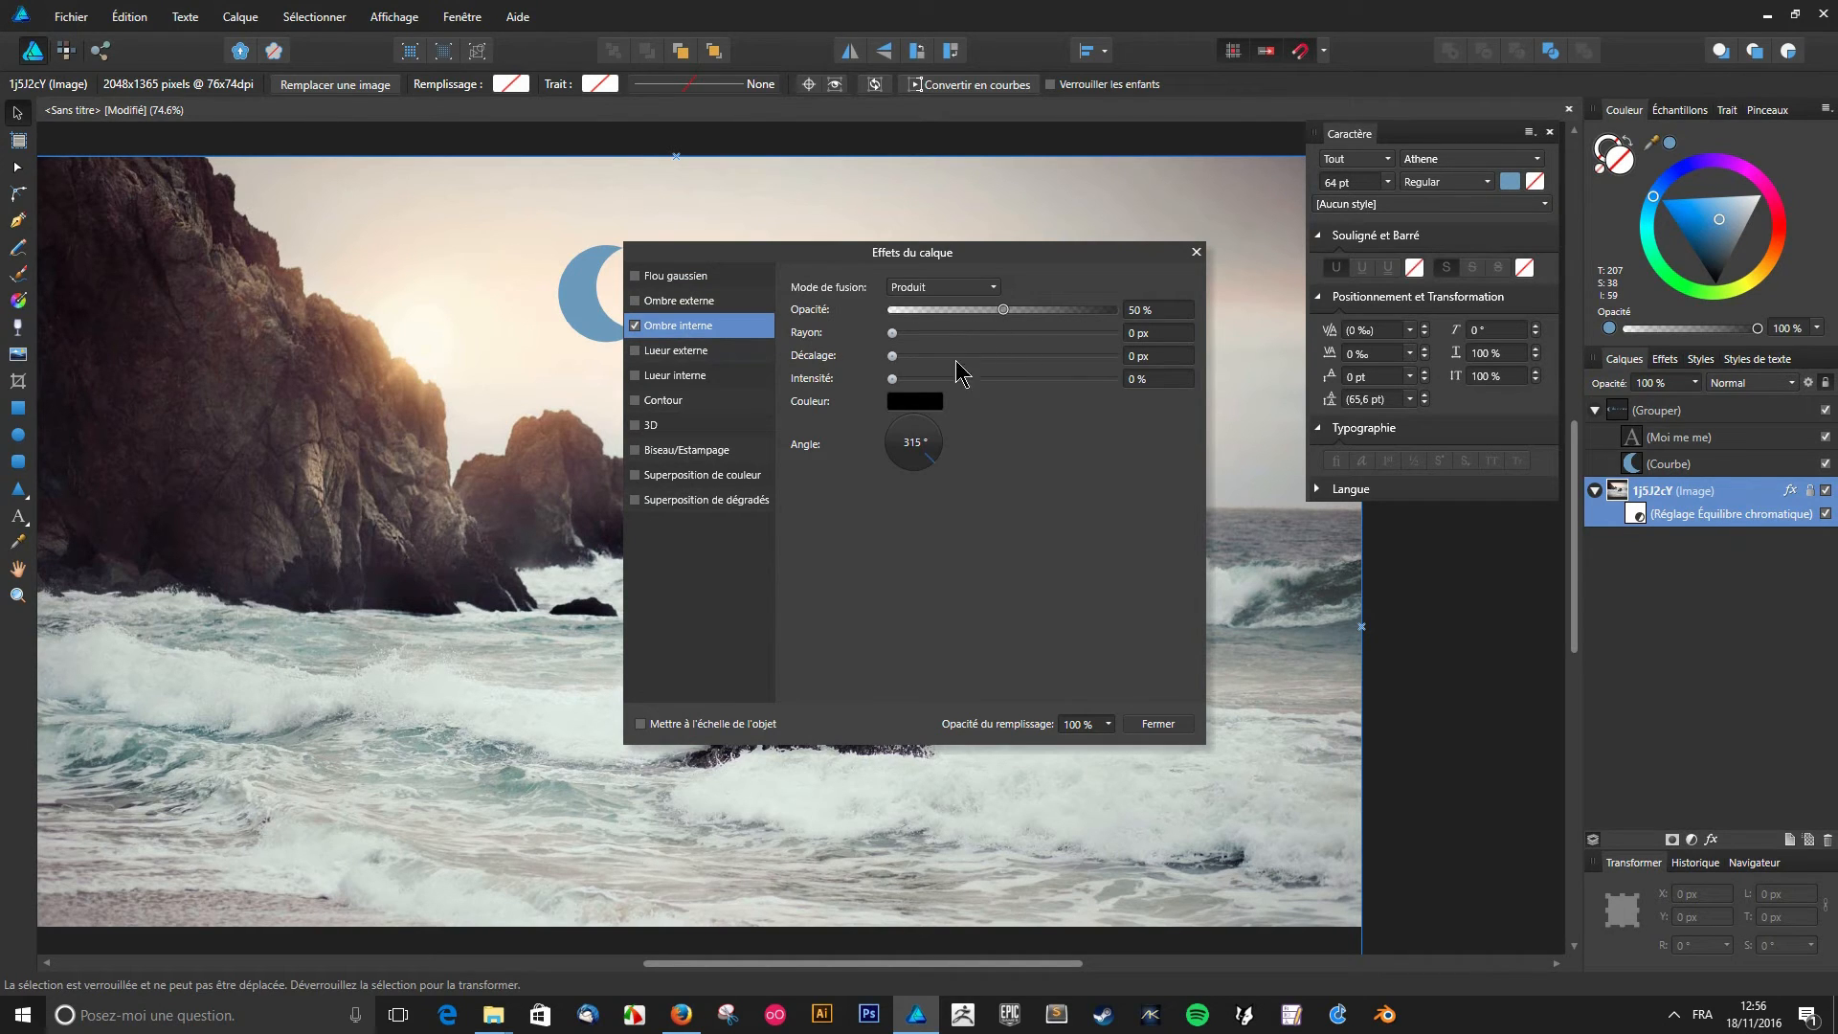
left_click(1161, 334)
key("Return")
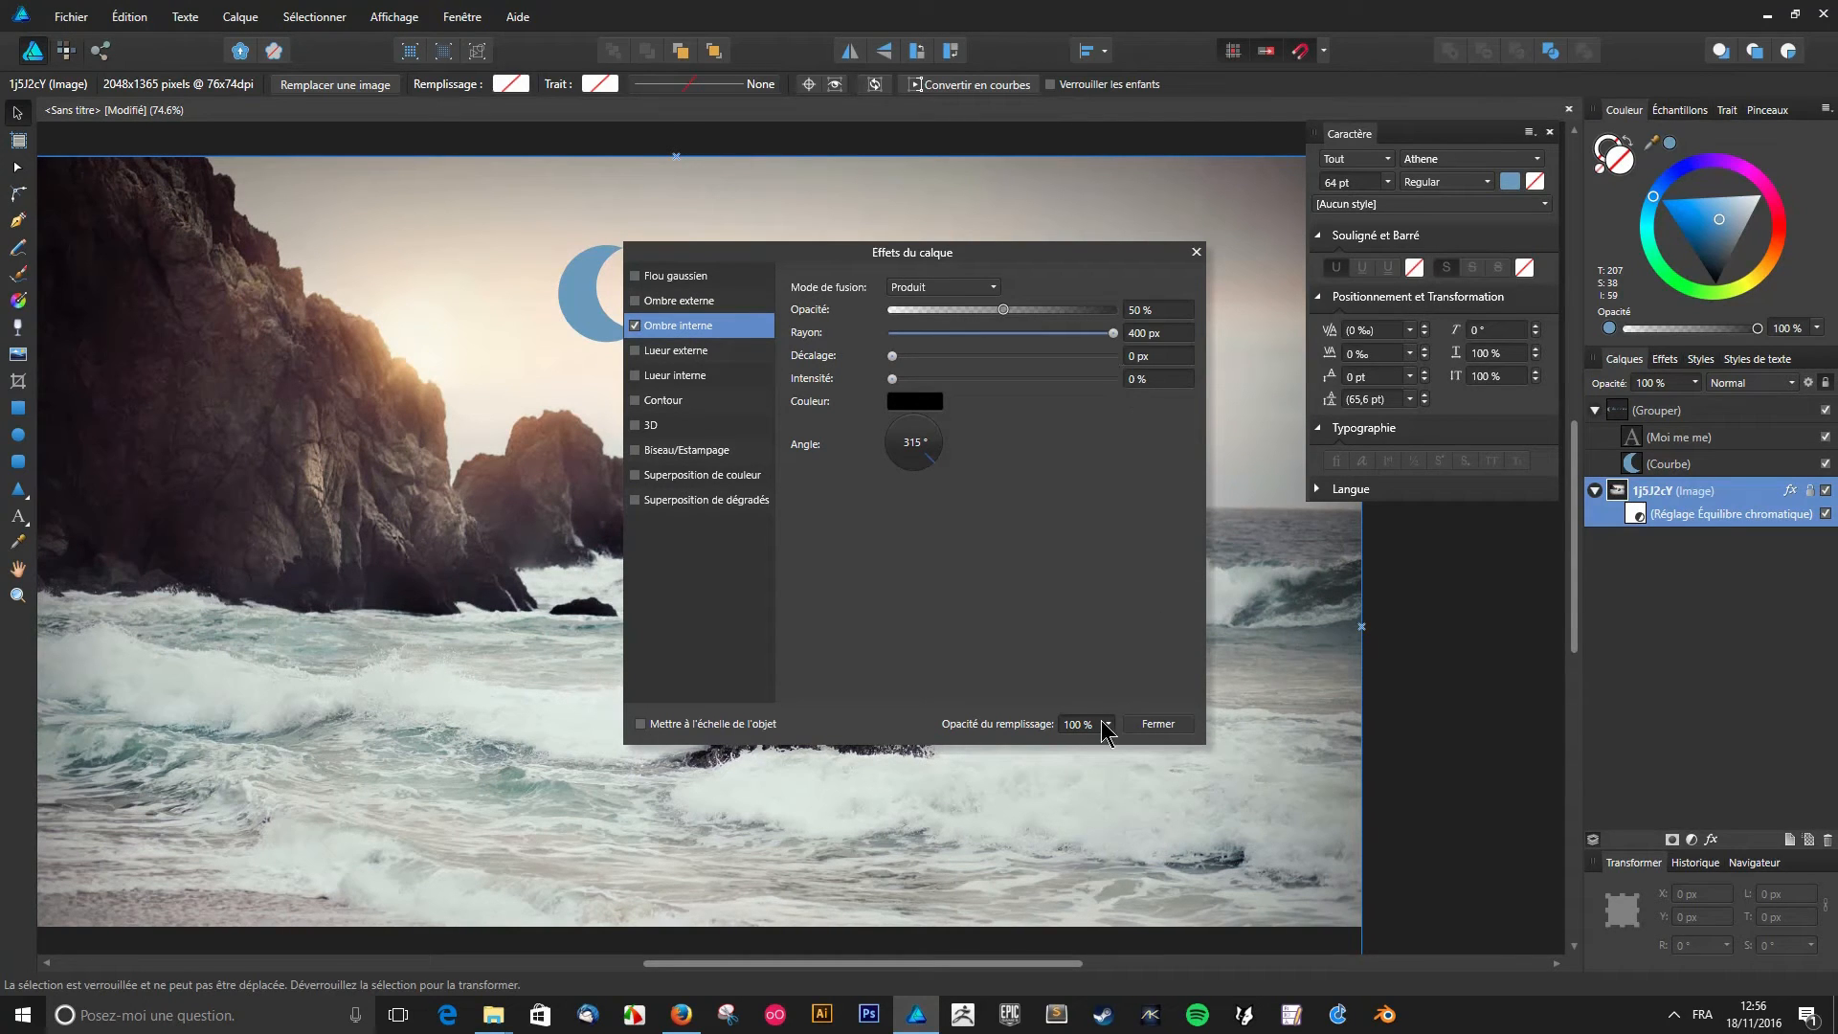
left_click(1168, 723)
- Collapse the background image layer and deselect it
scroll(1153, 743, "down", 6)
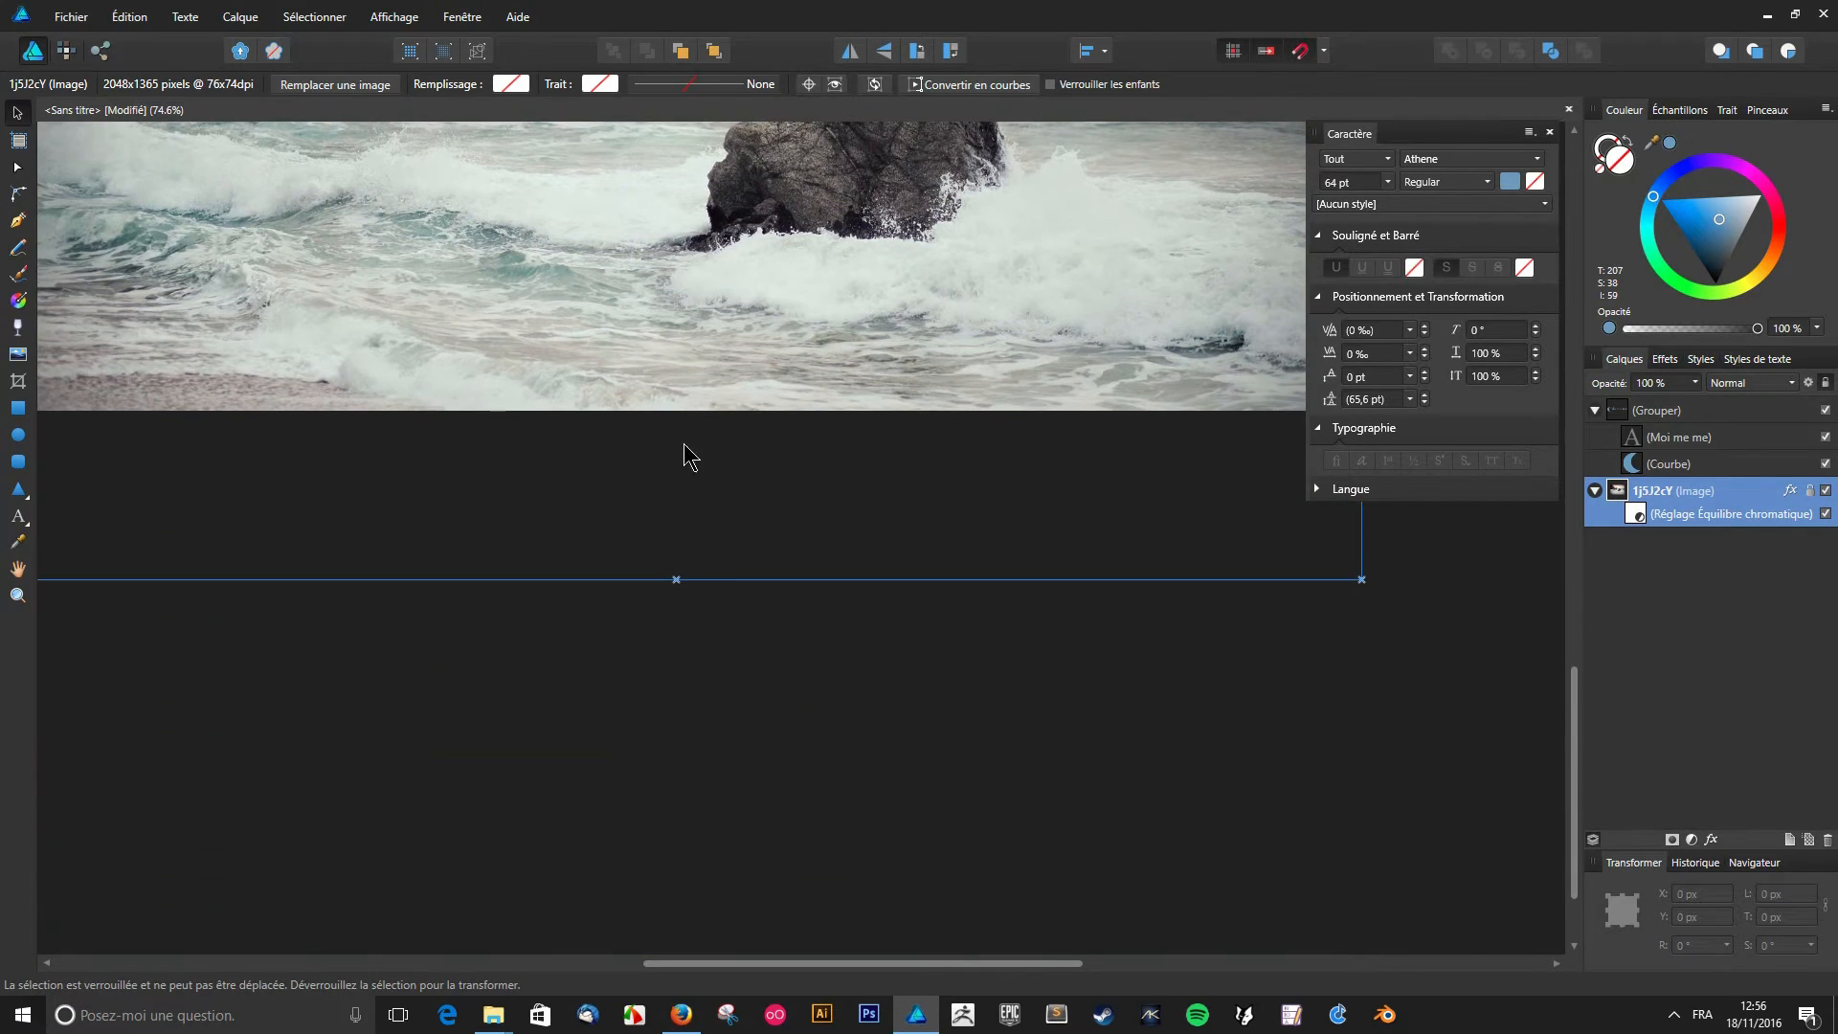
scroll(786, 517, "up", 8)
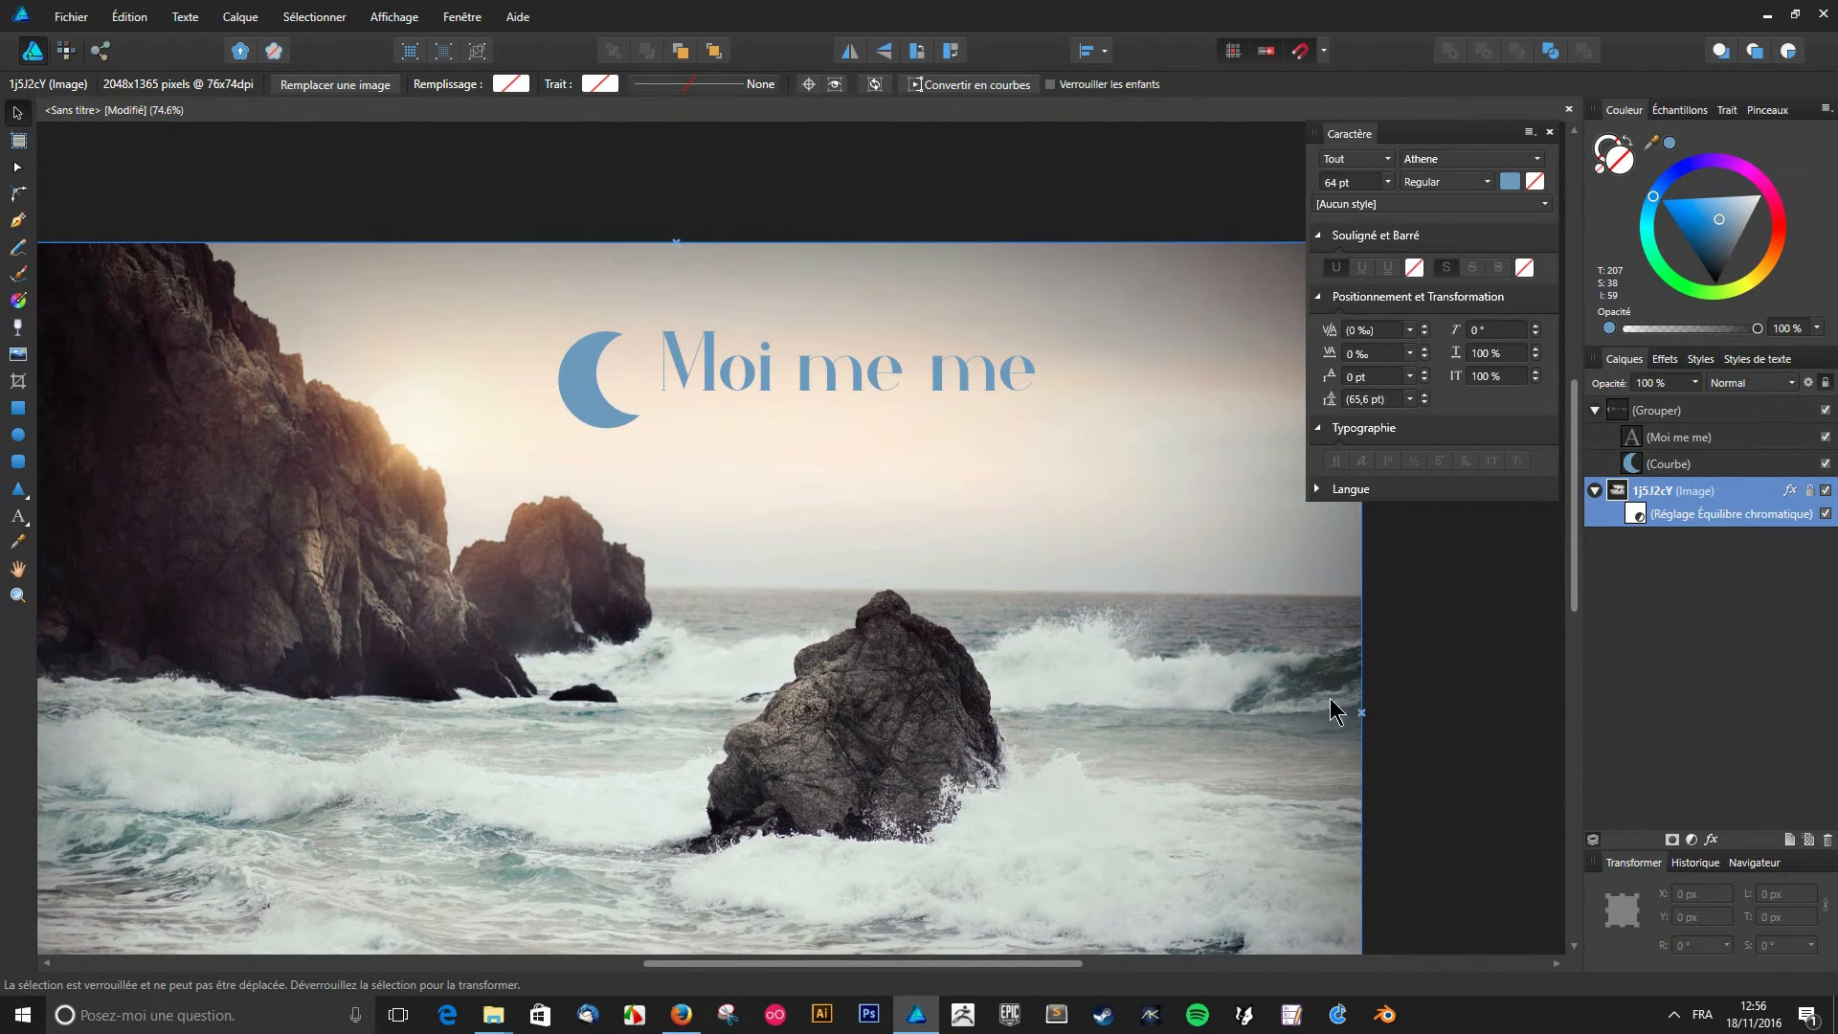
left_click(1595, 491)
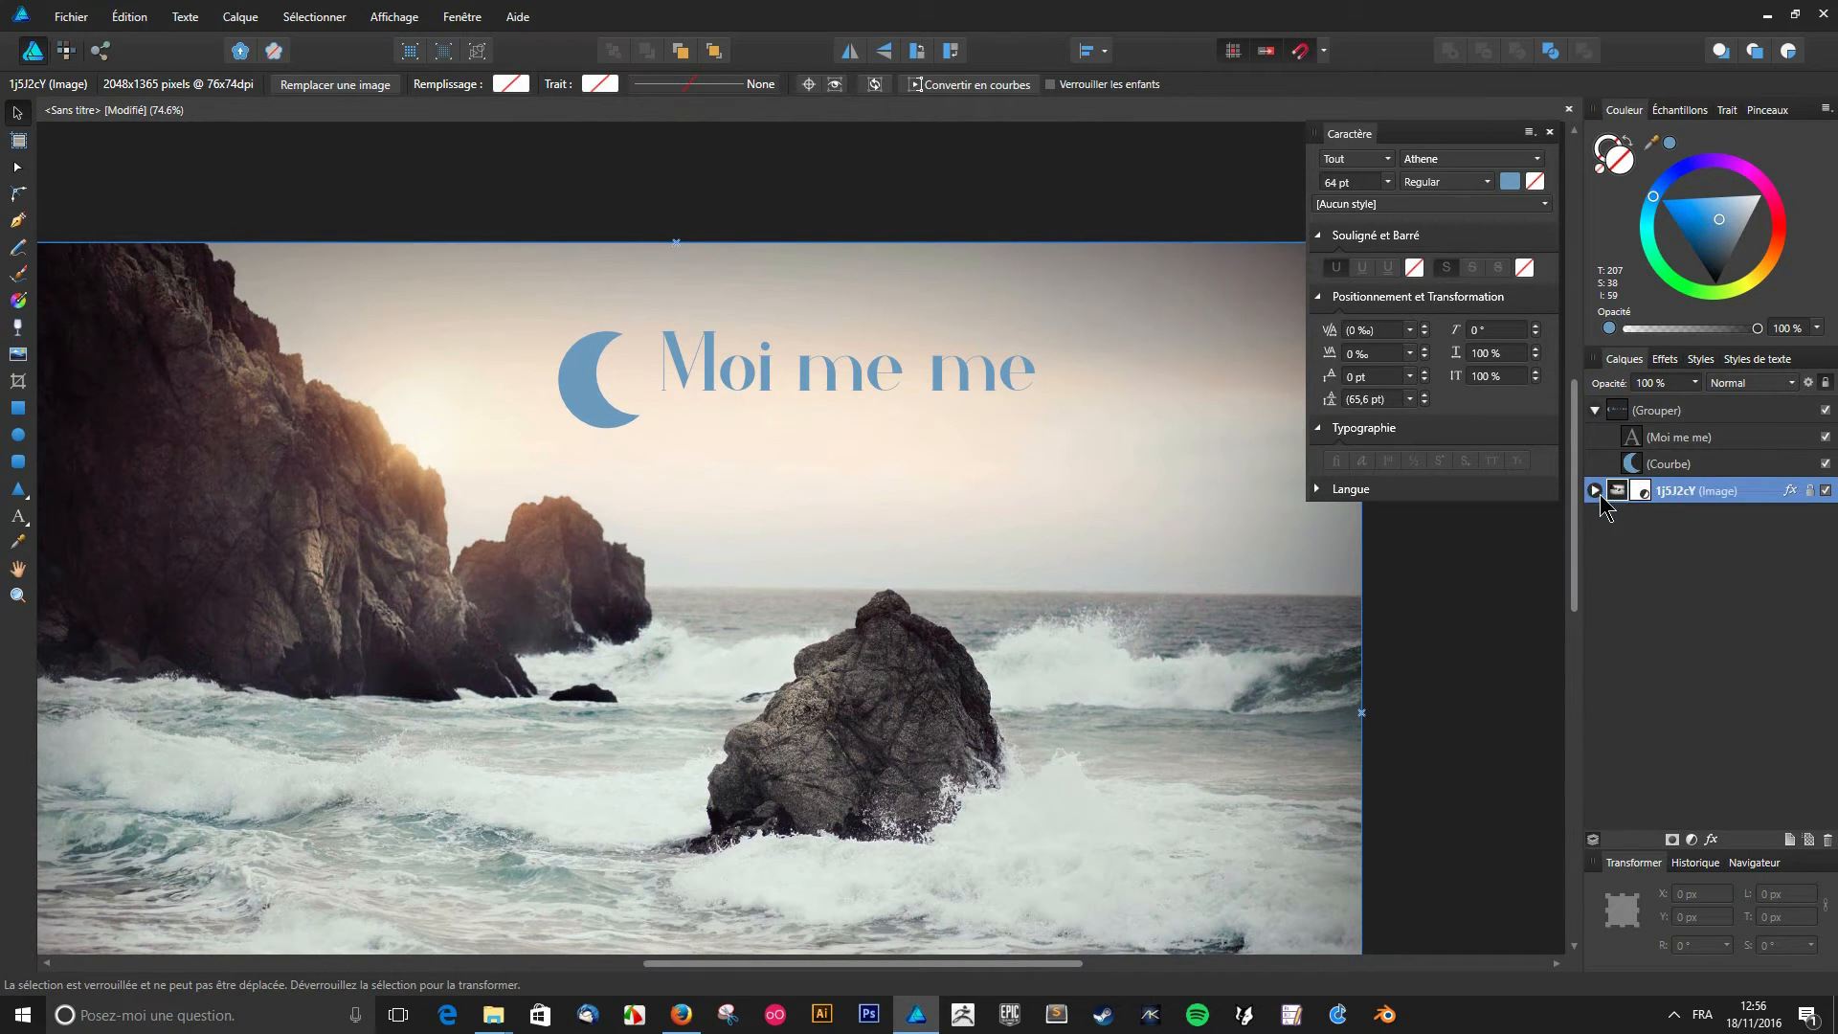
left_click(1468, 586)
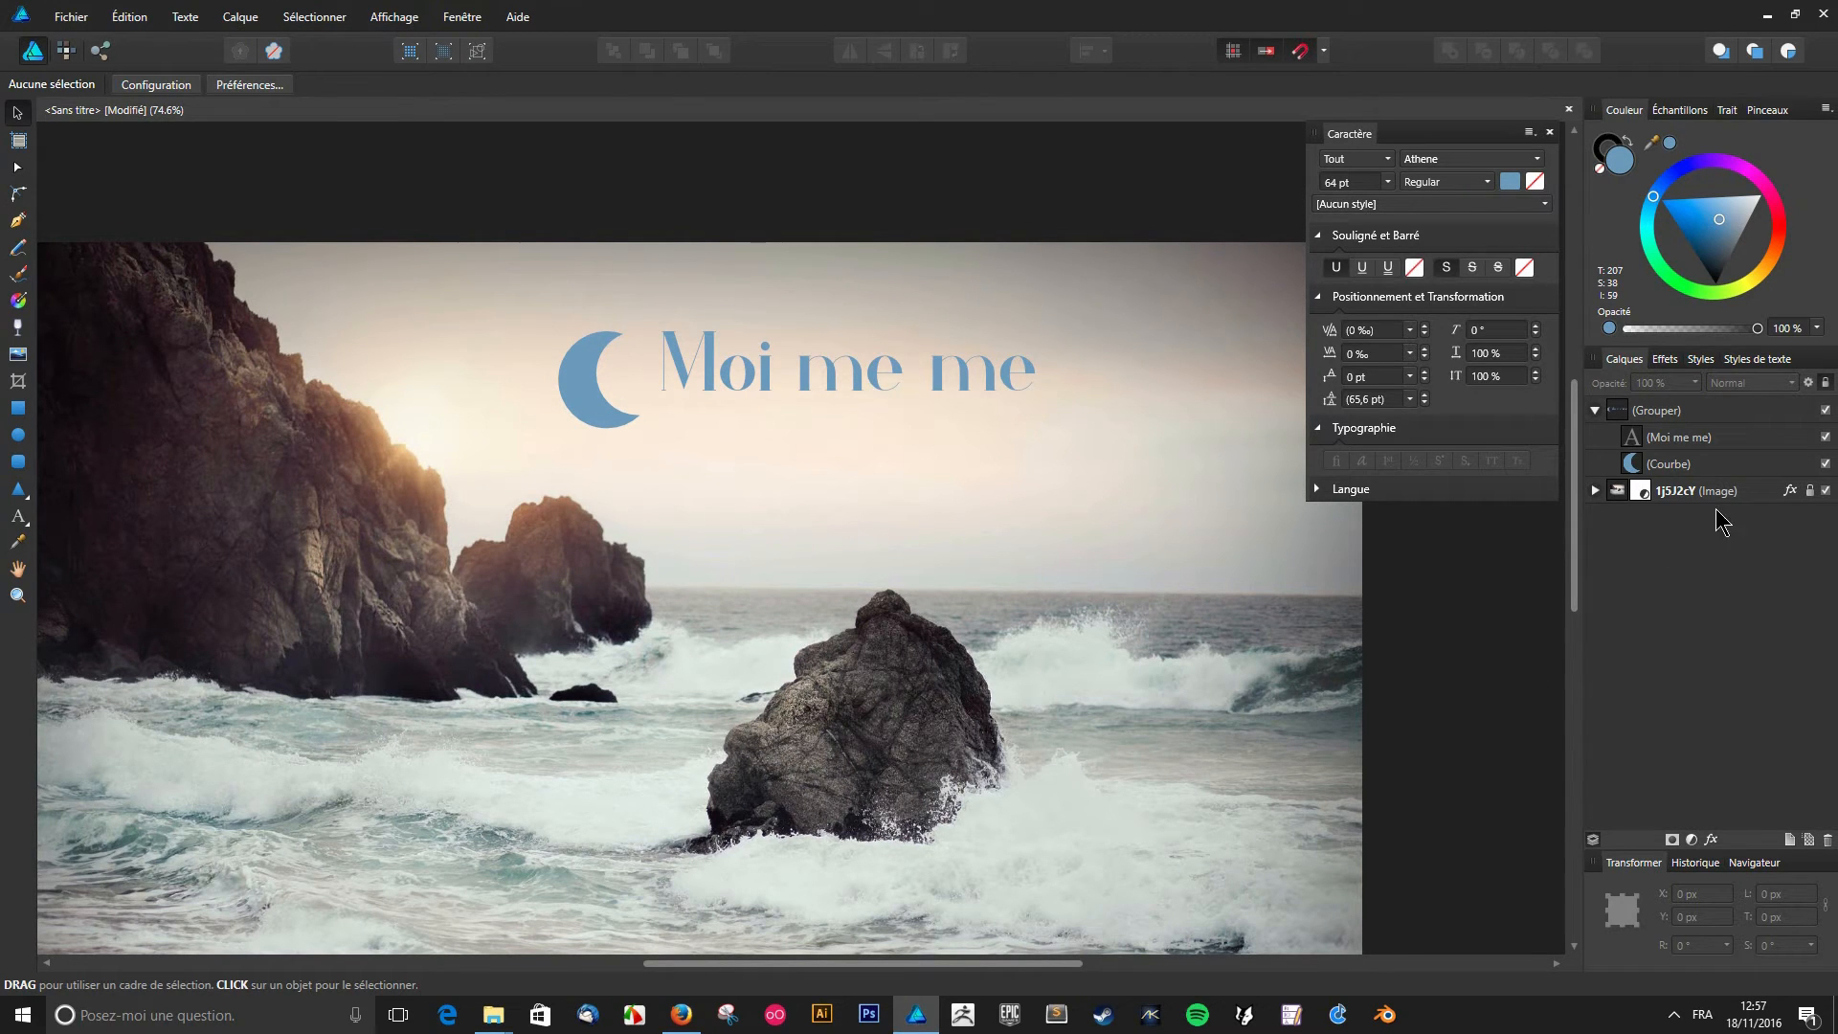
- Switch to the Pixel persona and select the large foreground rock with the 64 px selection brush
left_click(69, 52)
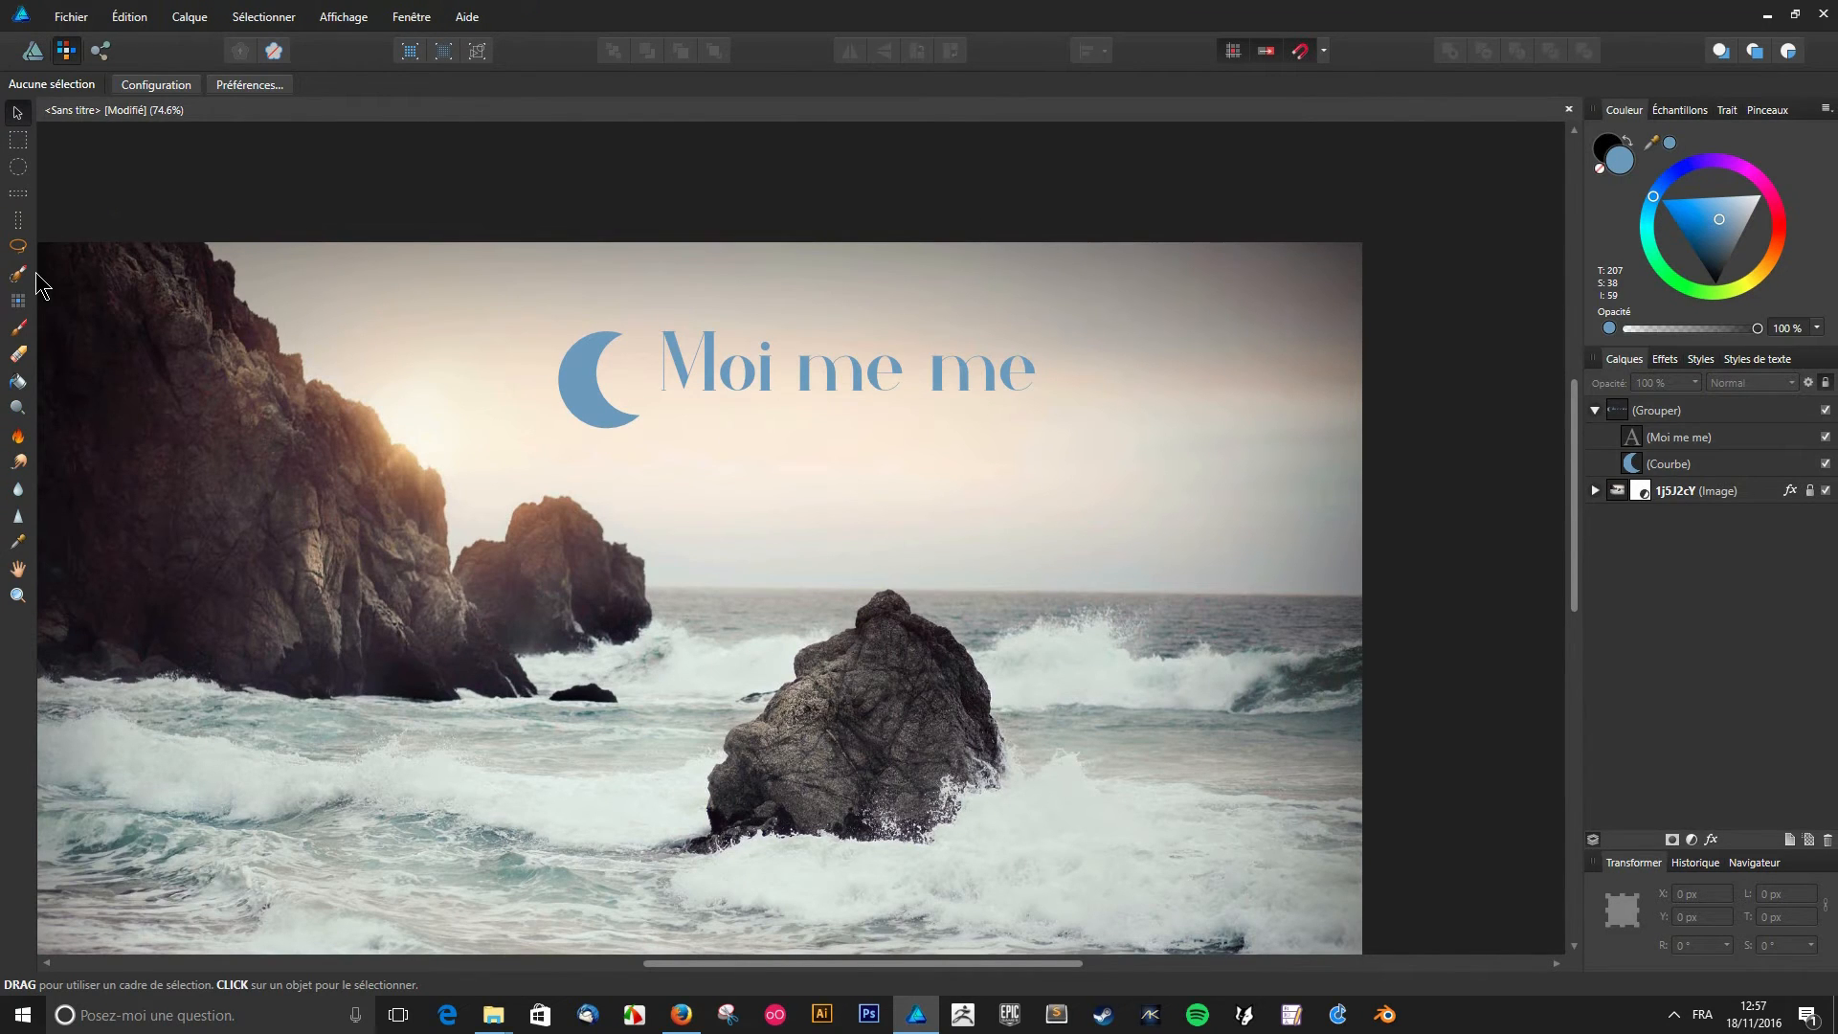
left_click(20, 276)
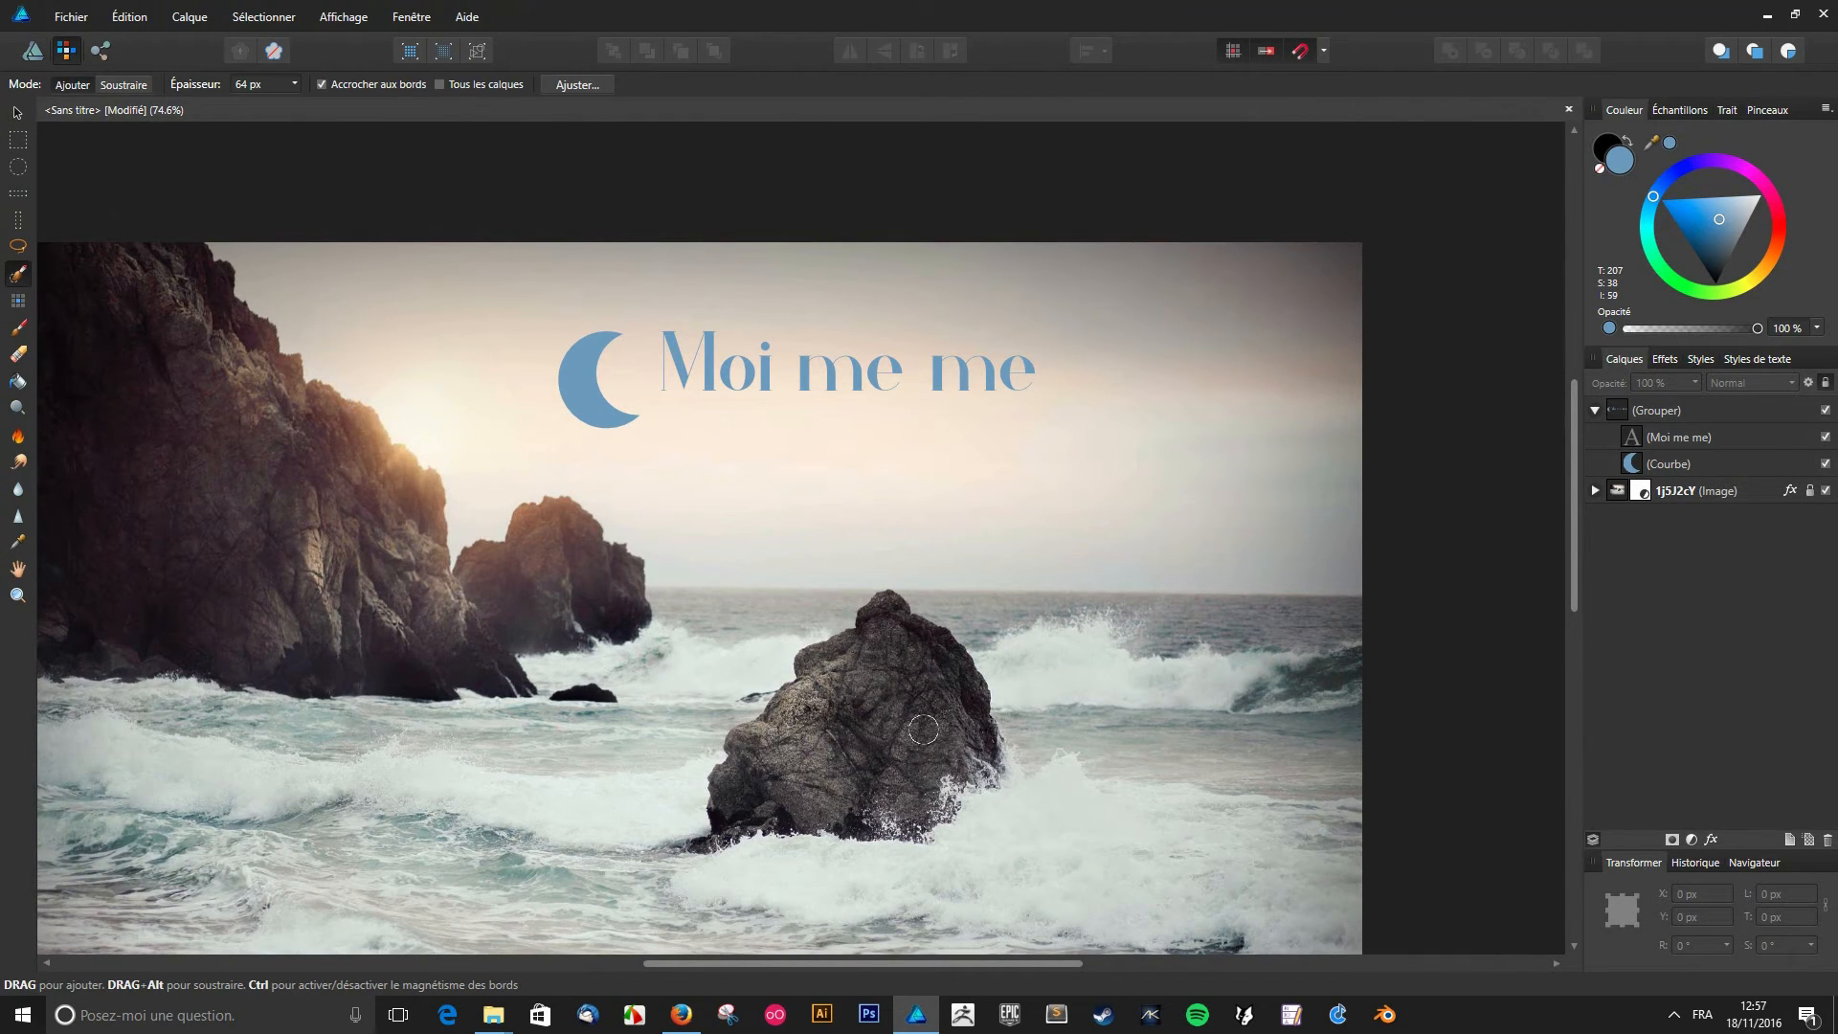
scroll(1071, 629, "down", 2)
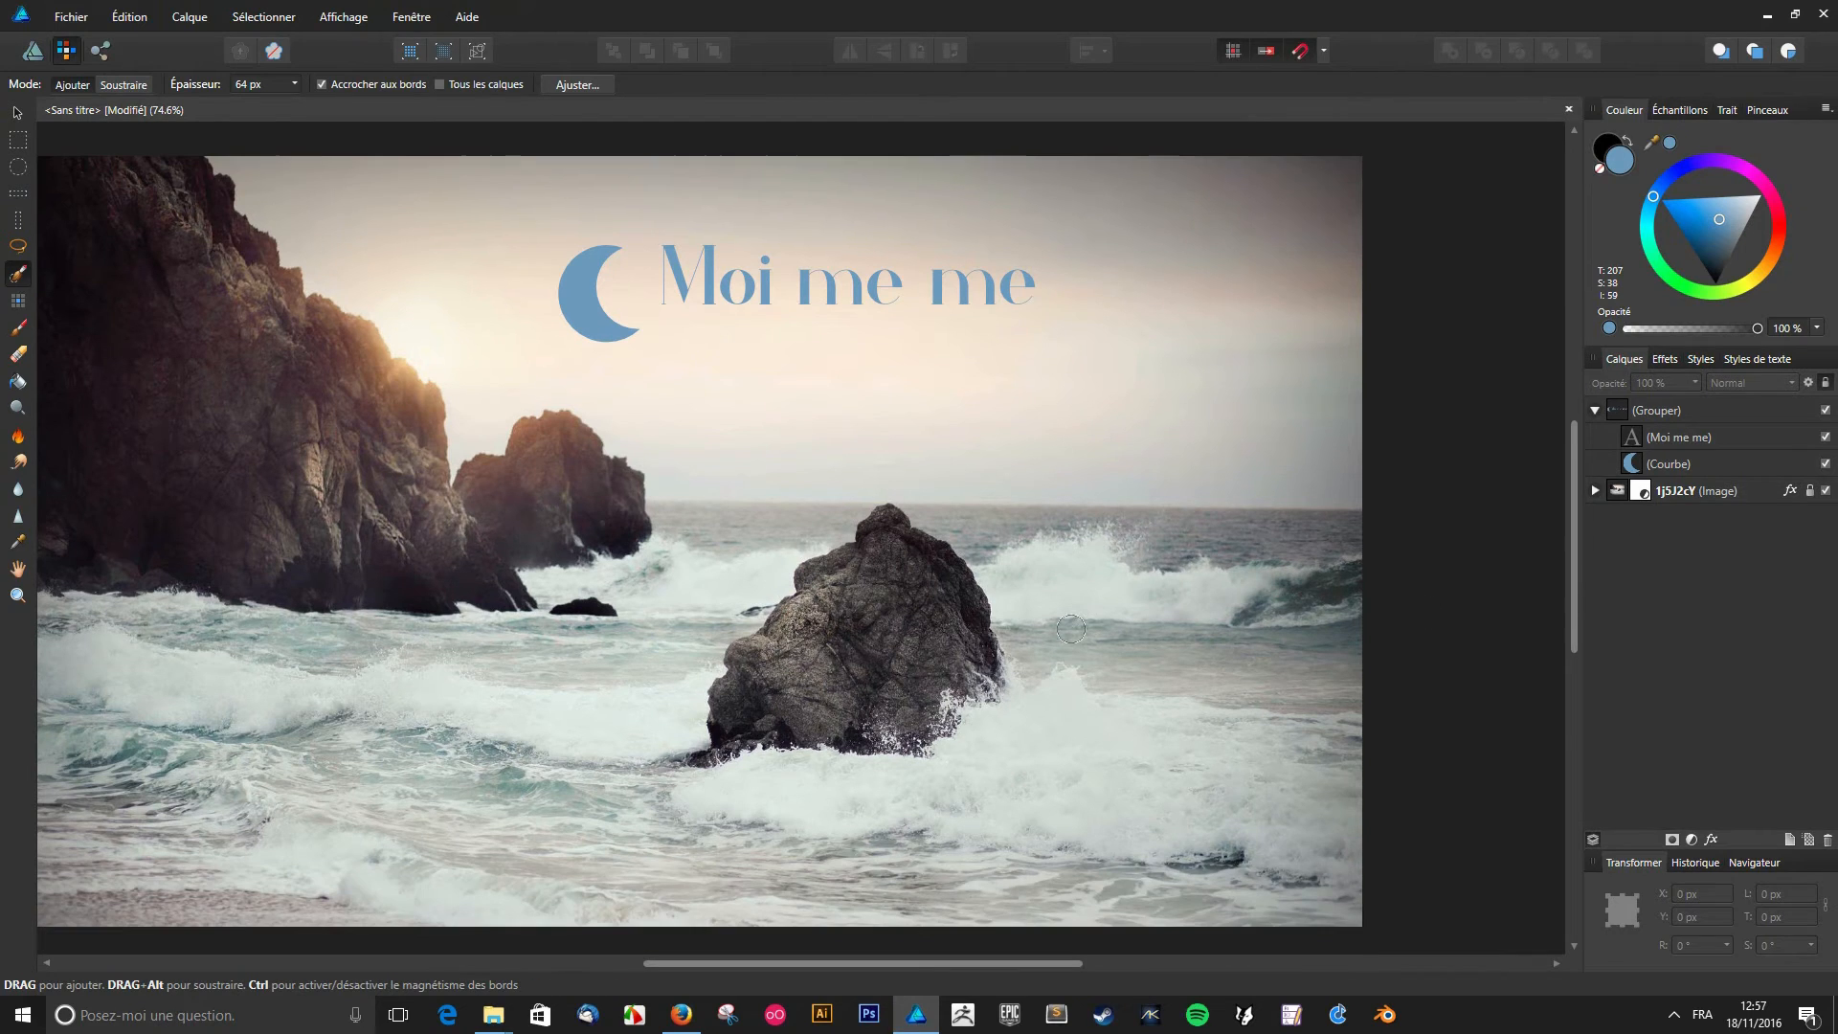
mouse_move(893, 641)
left_mouse_down()
mouse_move(903, 595)
mouse_move(880, 592)
mouse_move(928, 750)
mouse_move(990, 778)
left_mouse_up()
scroll(906, 663, "down", 3)
scroll(864, 706, "up", 2)
scroll(864, 705, "up", 2)
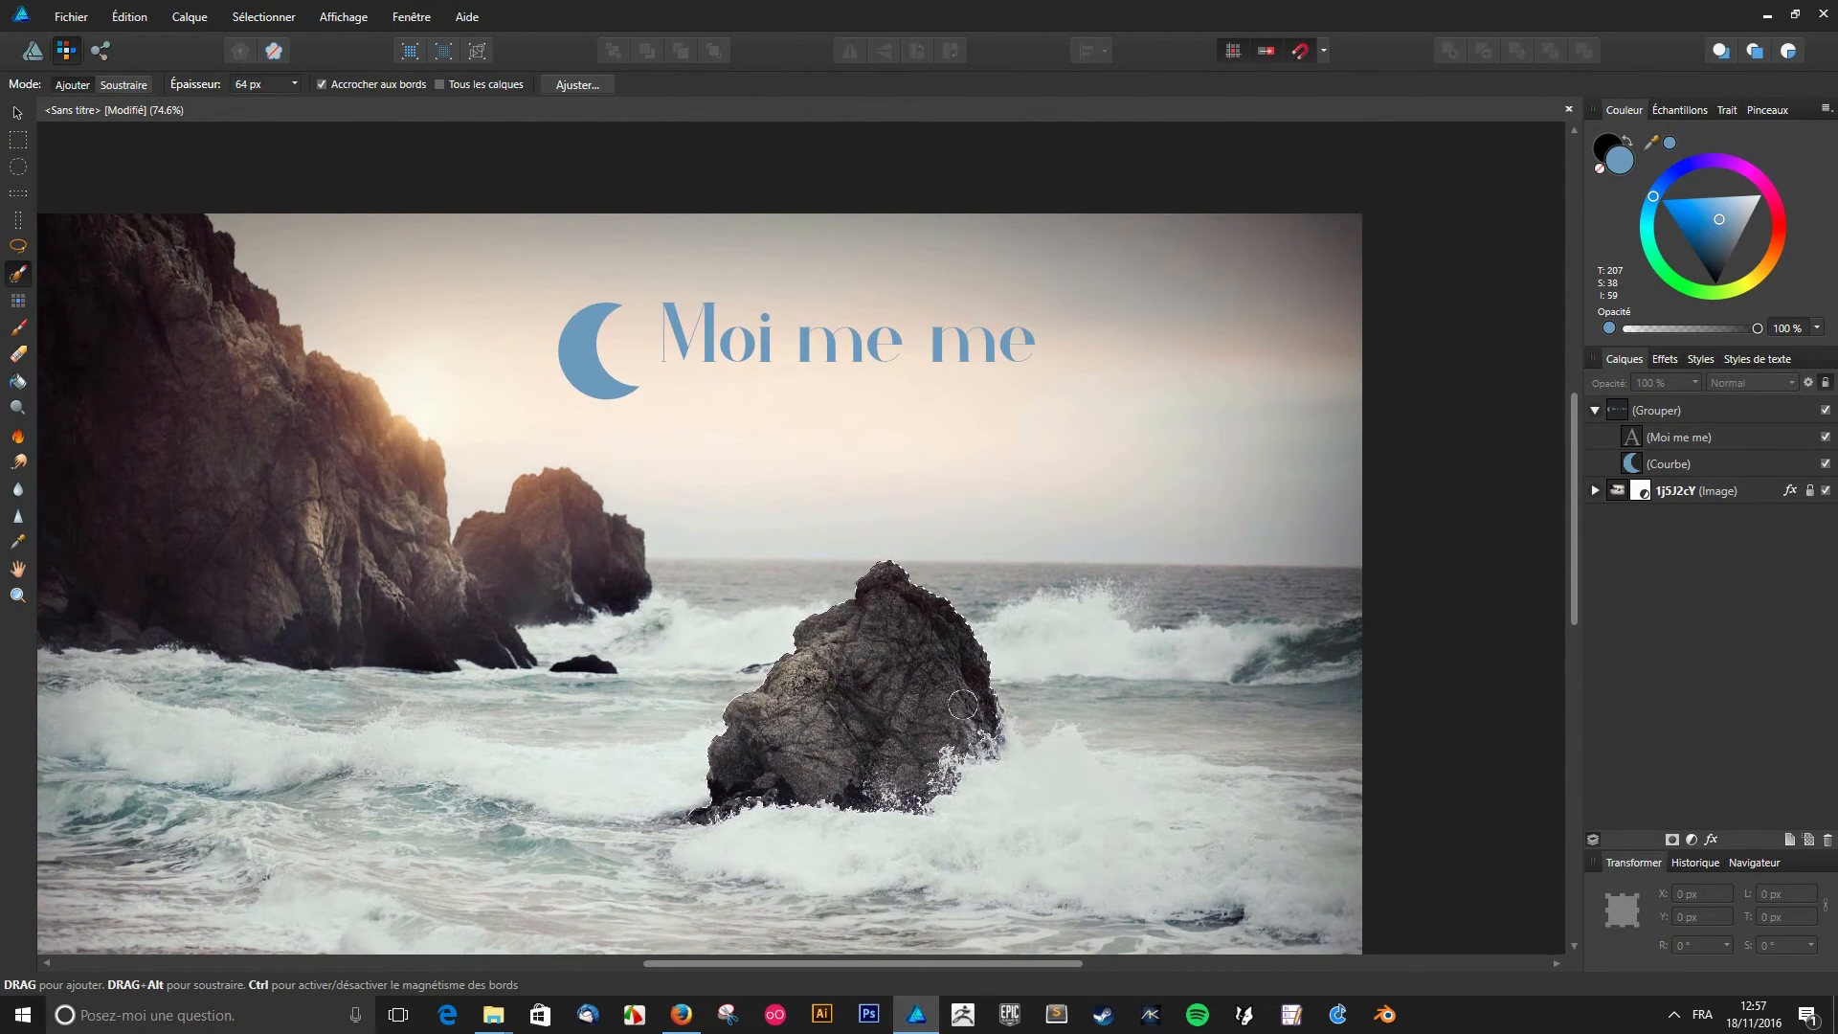
- Duplicate the background image layer and mask the copy with the rock selection
right_click(1766, 497)
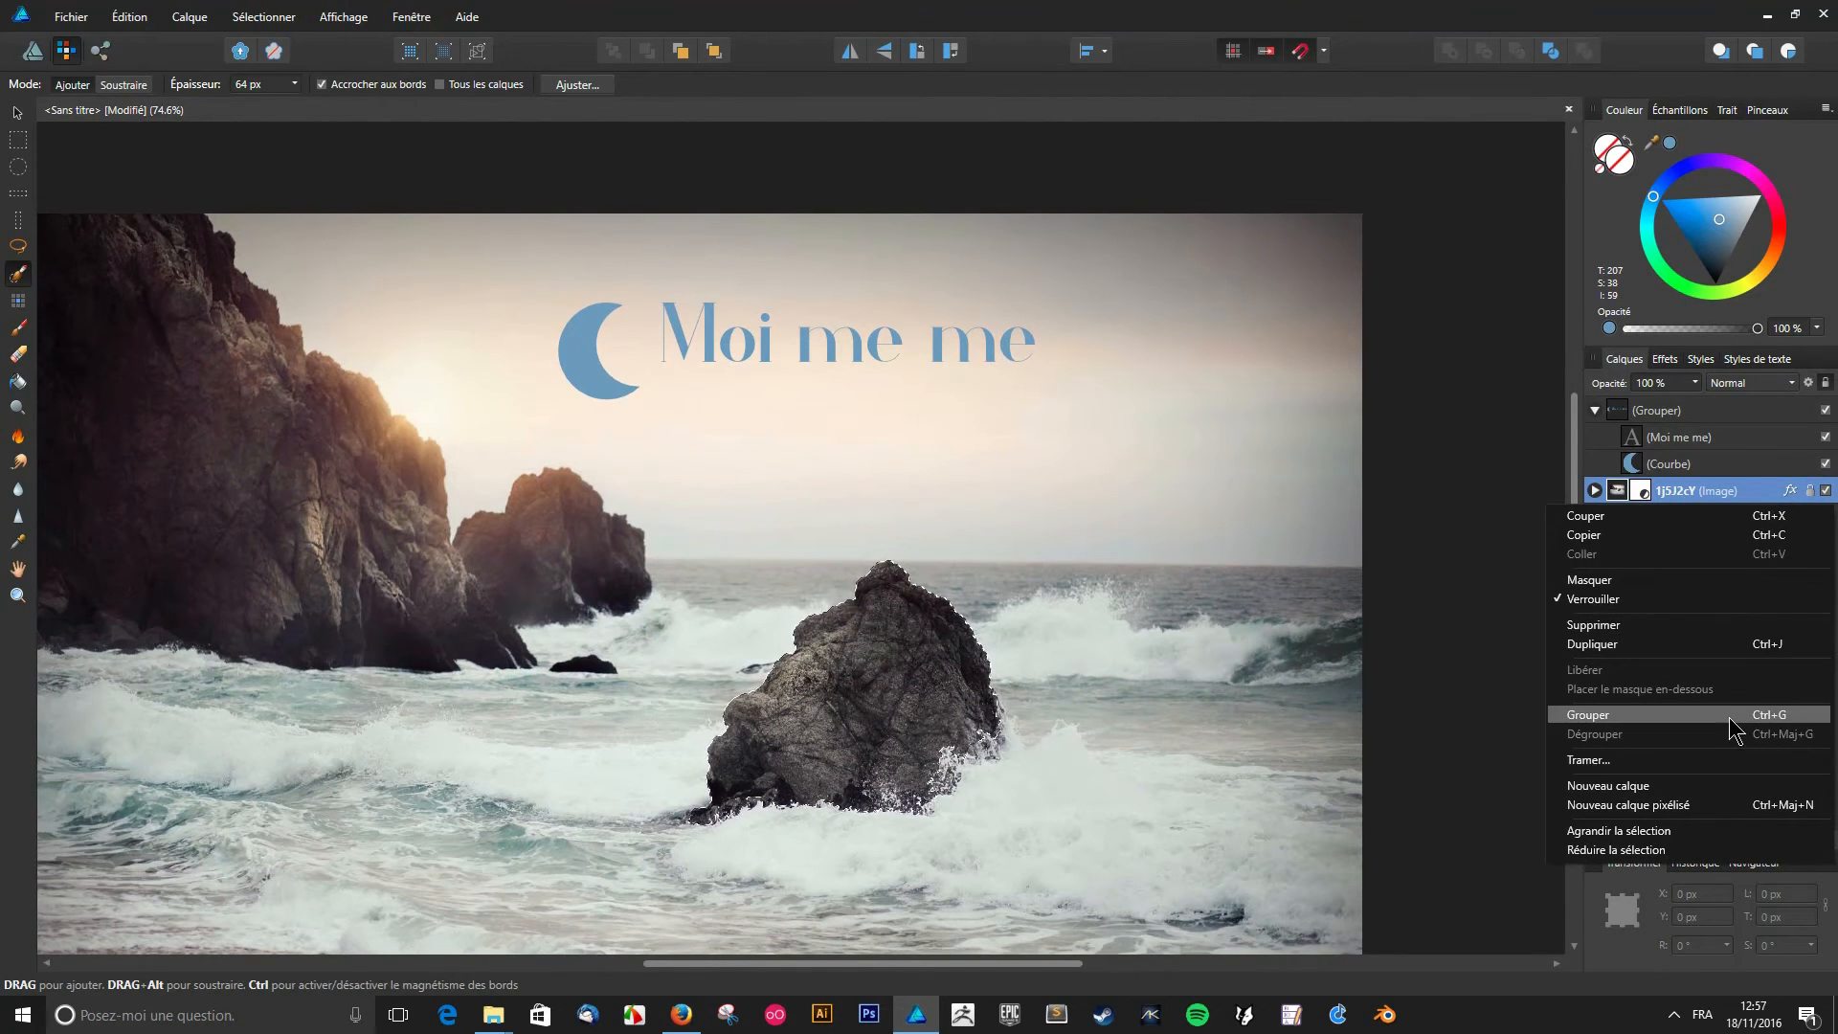
left_click(1727, 645)
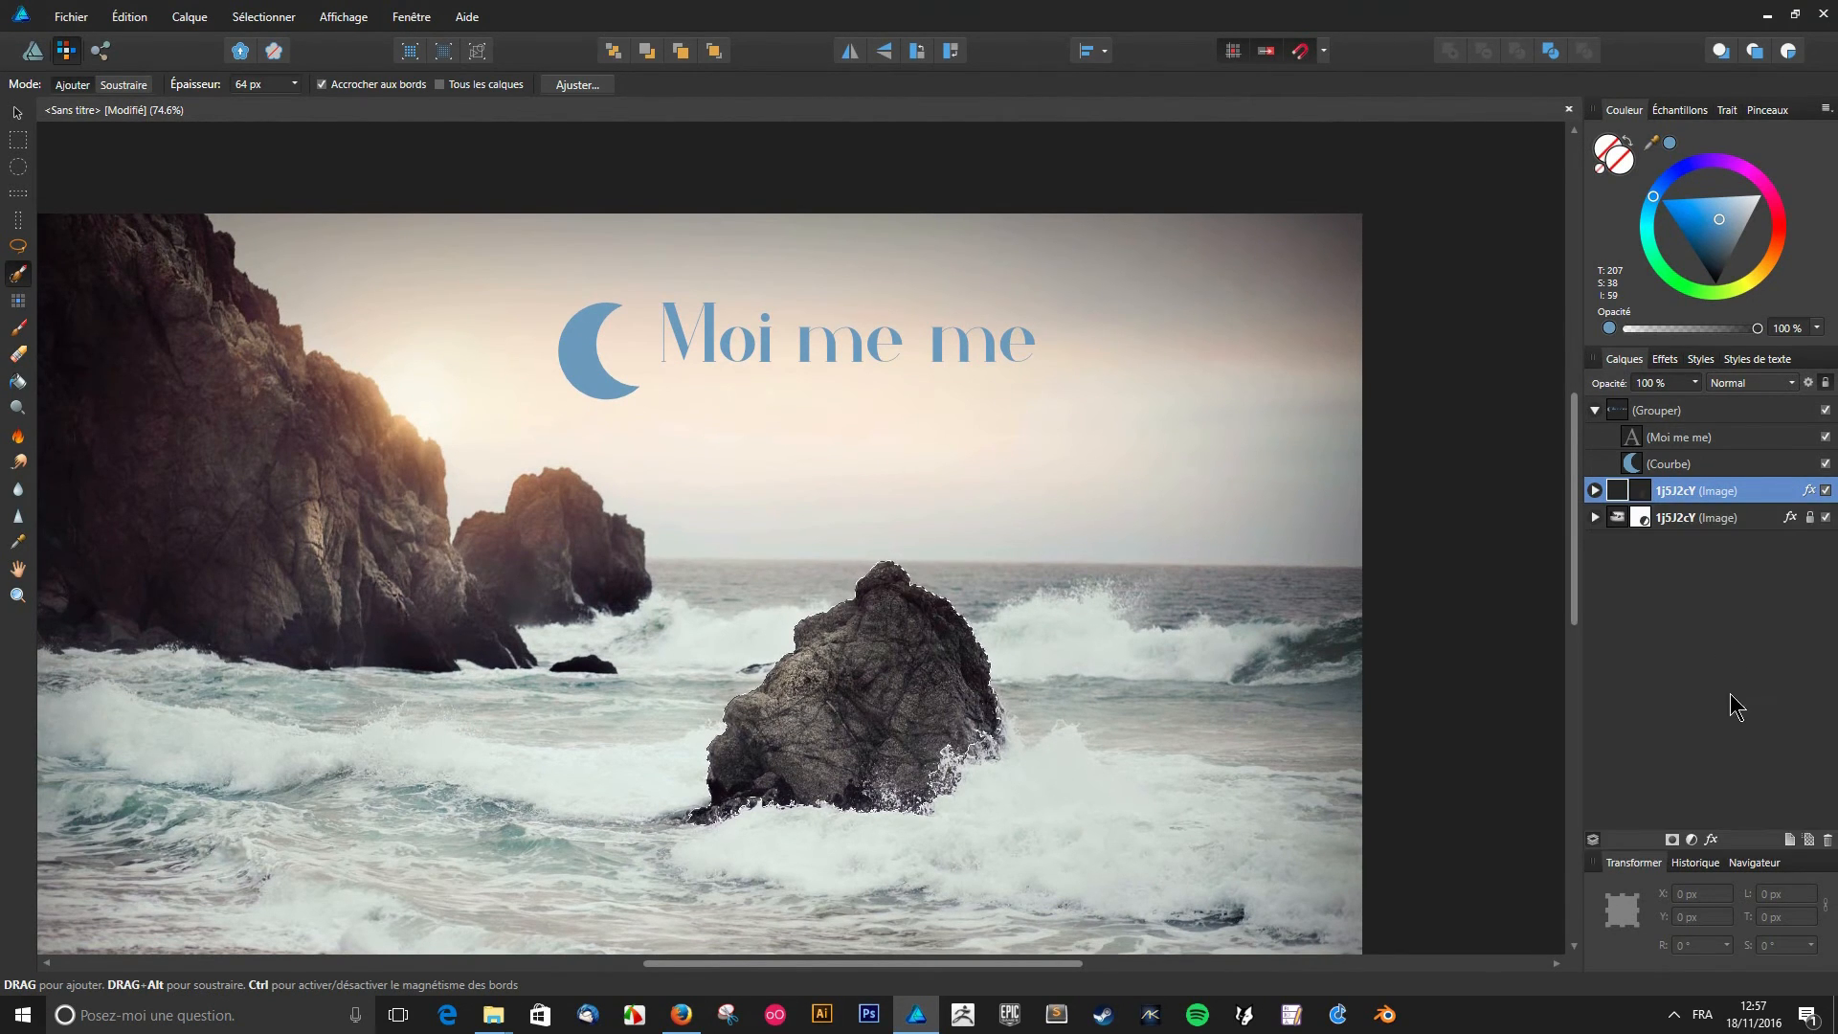
left_click(1673, 838)
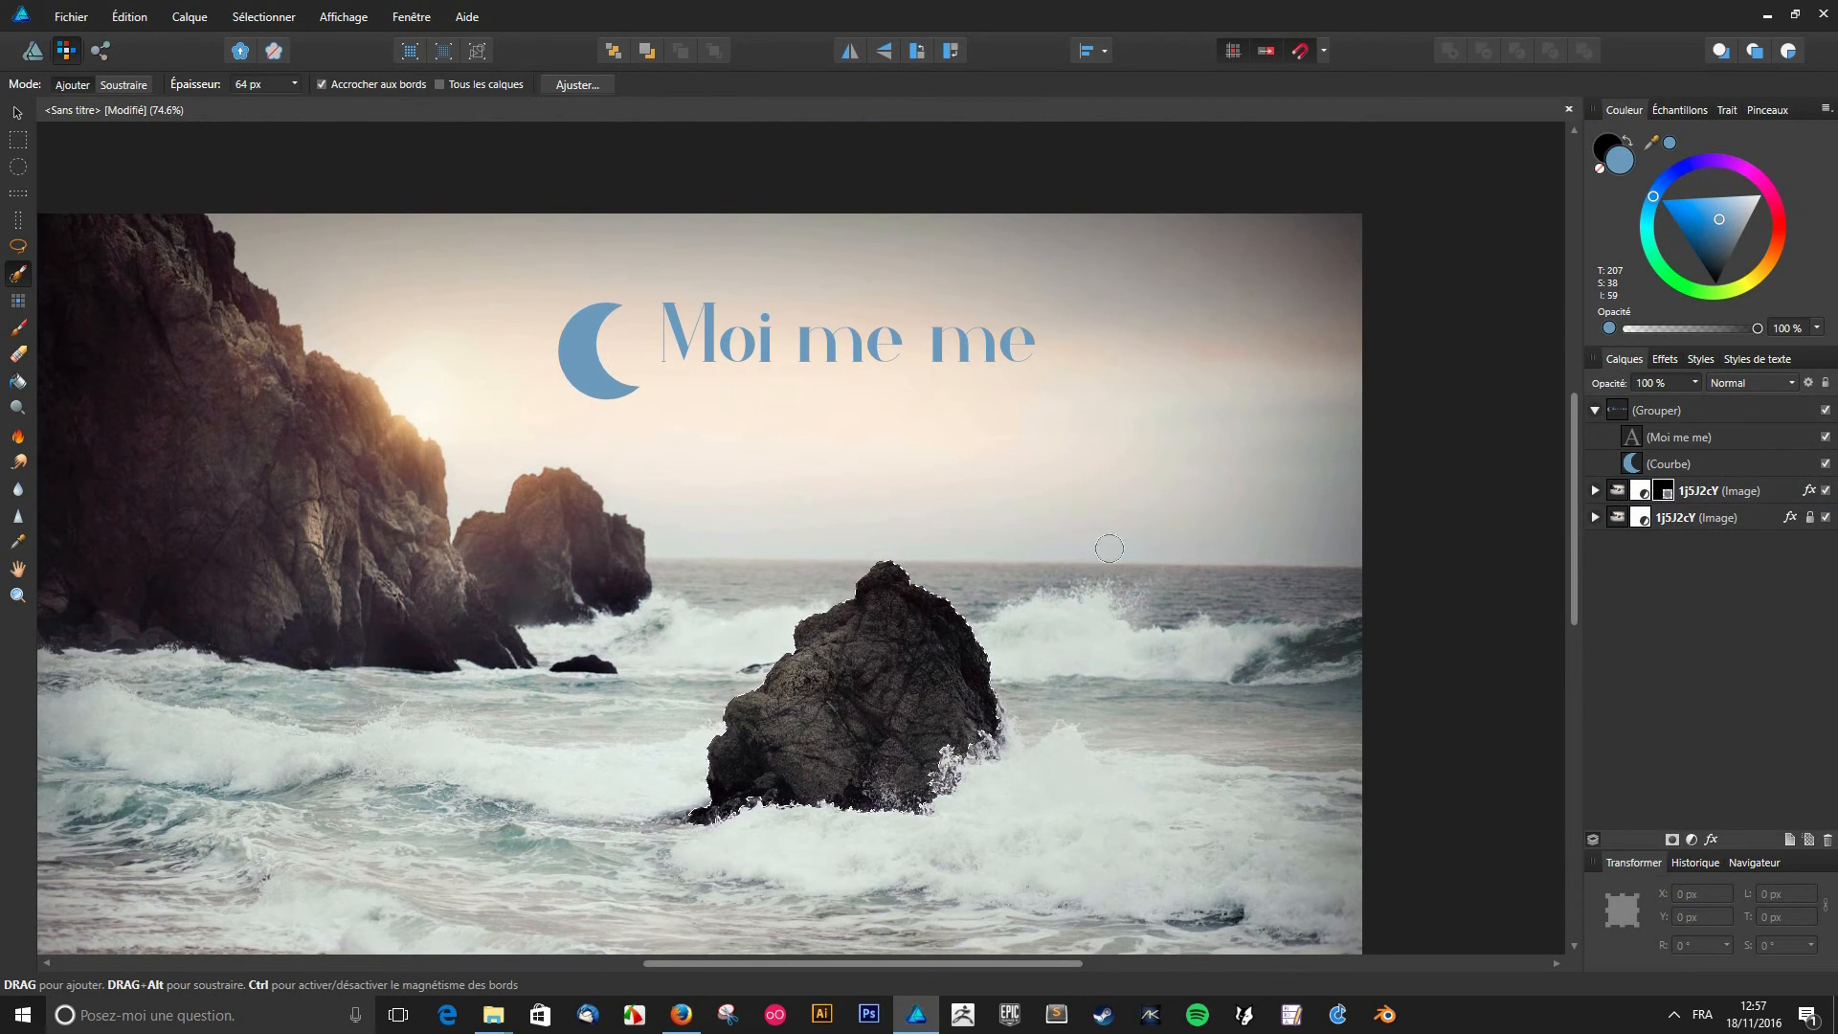
- Clear the pixel selection and move the masked rock copy to about X -365 px, Y -31 px
left_click(18, 113)
key("ctrl+d")
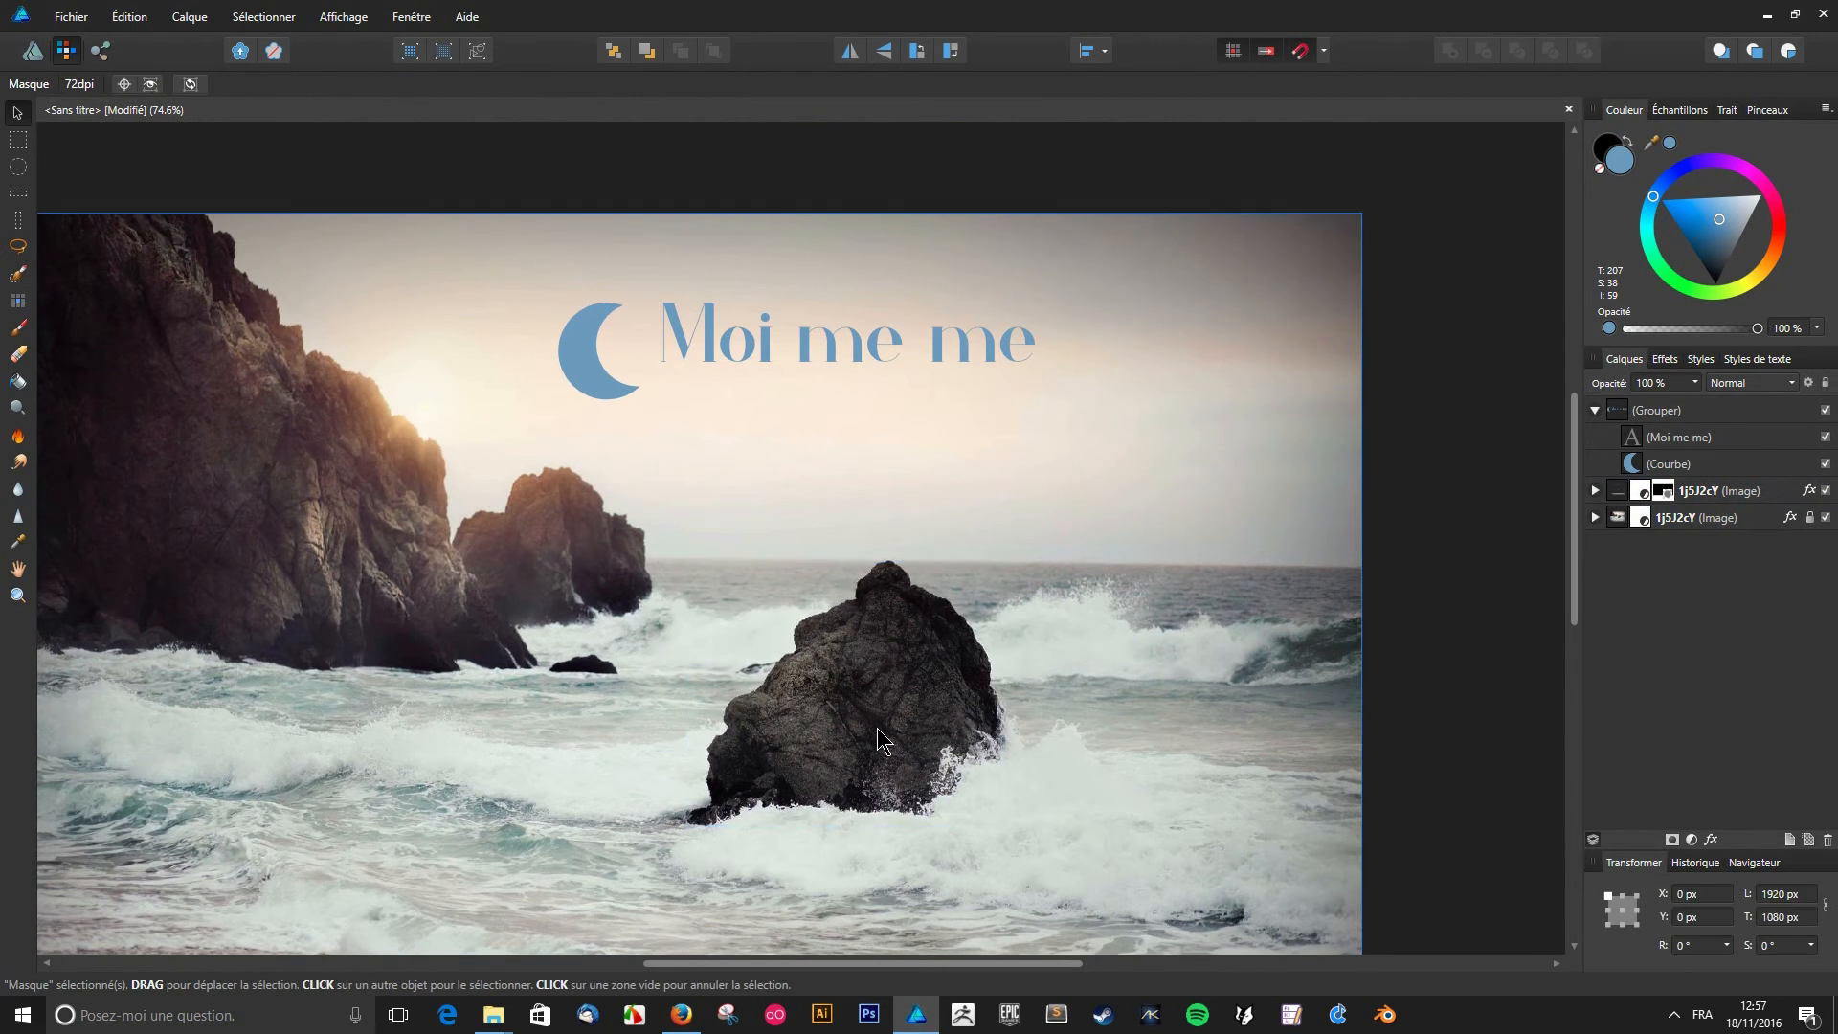
left_click_drag(905, 703, 842, 711)
key("ctrl+z")
left_click(1625, 494)
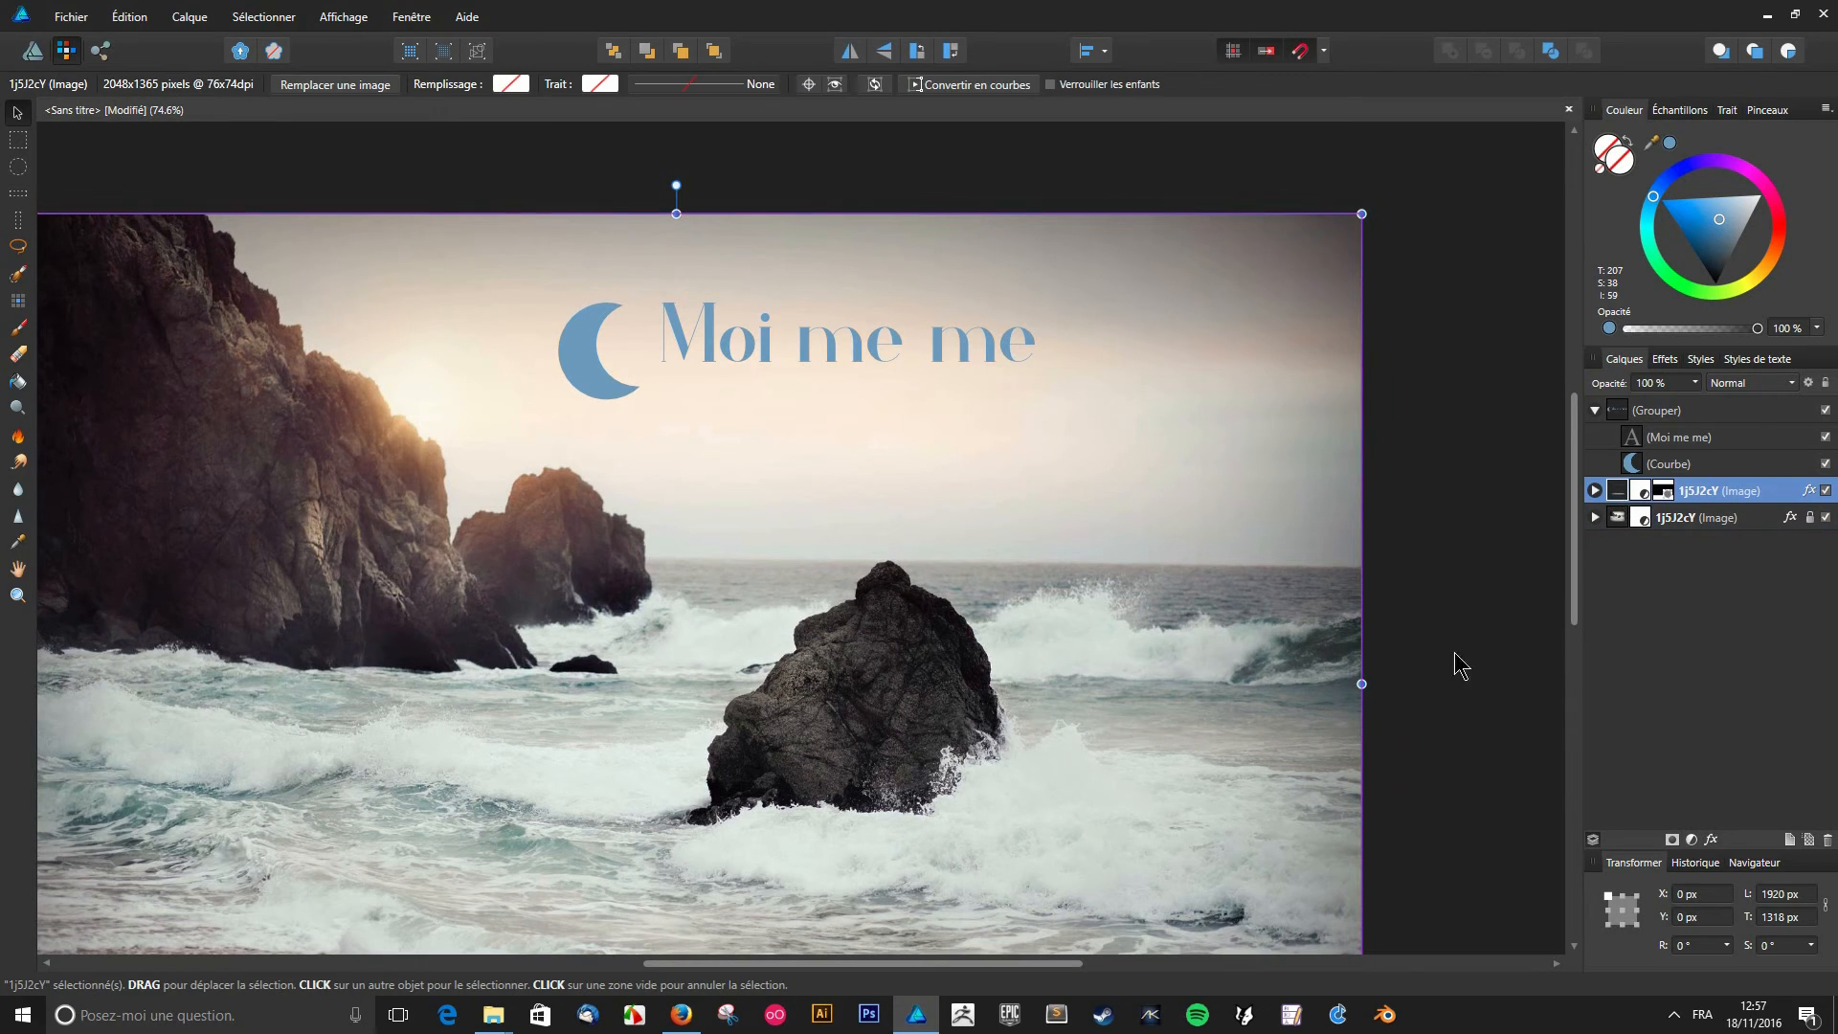
left_click_drag(834, 742, 587, 714)
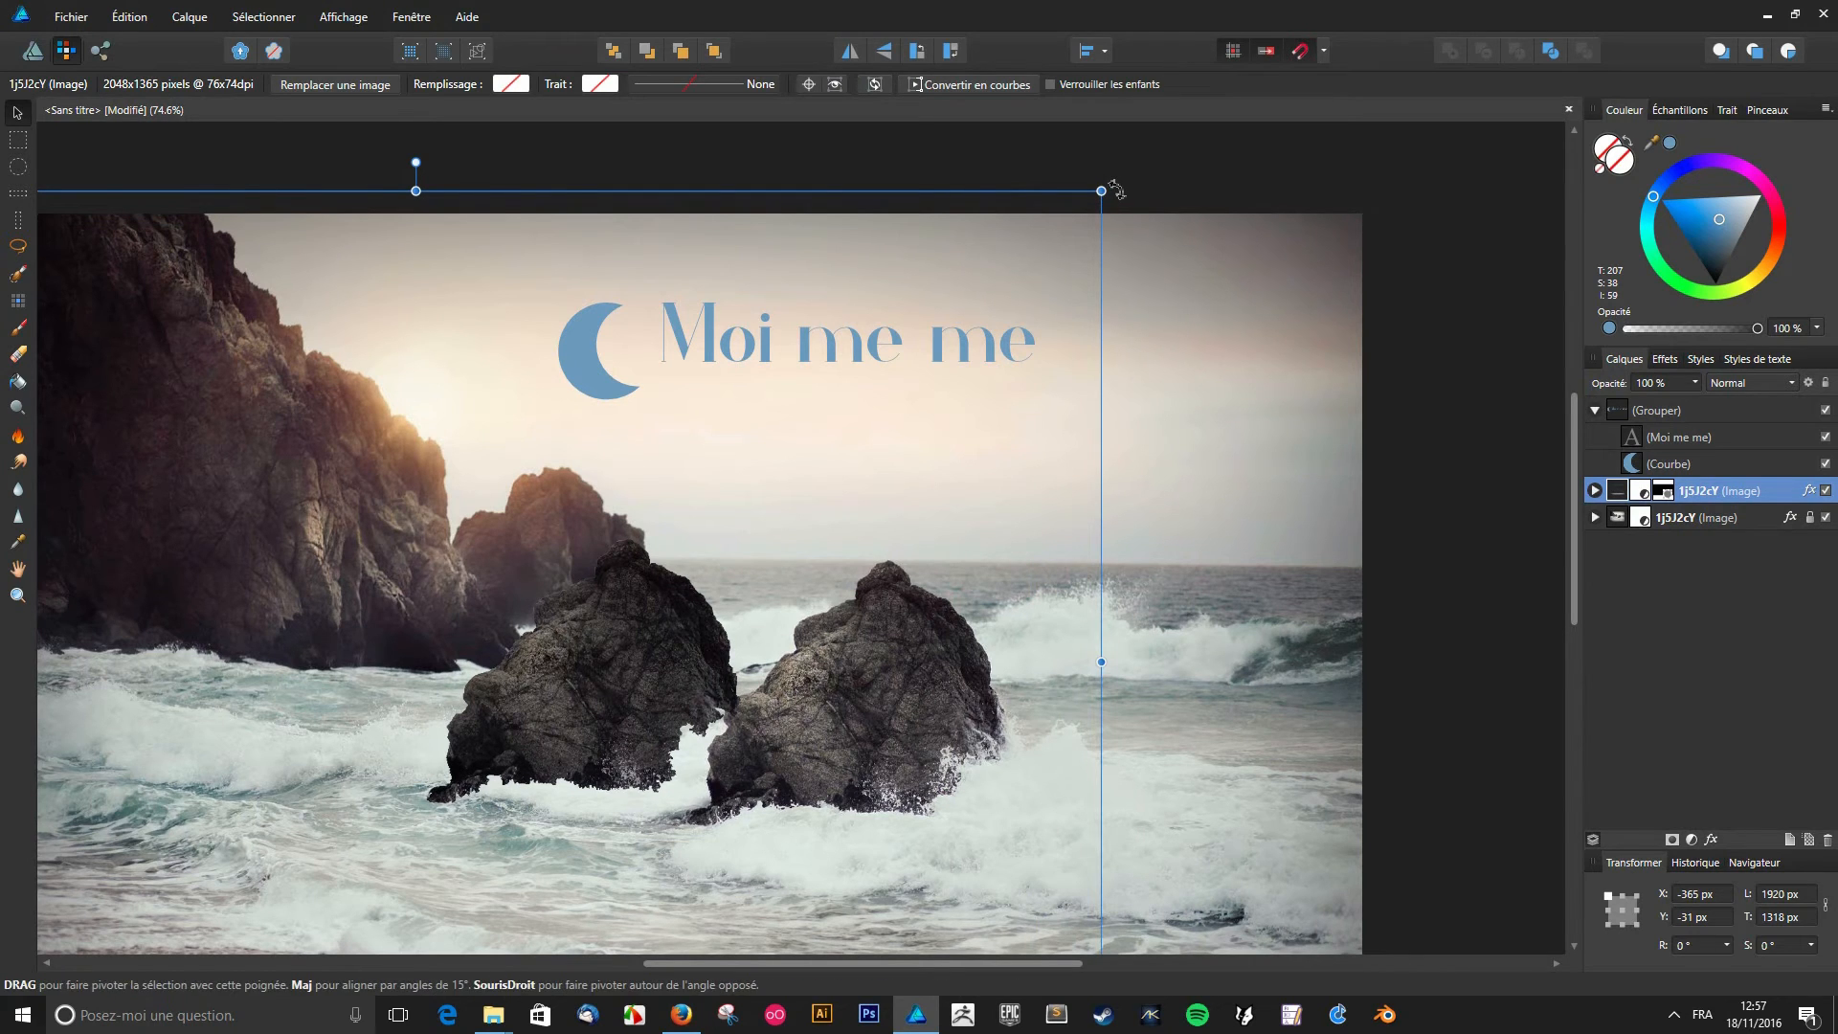
- Scale the rock copy to about 1547 × 938 px and move its centre to about X 645.5 px, Y 662 px
left_click_drag(1040, 274, 844, 469)
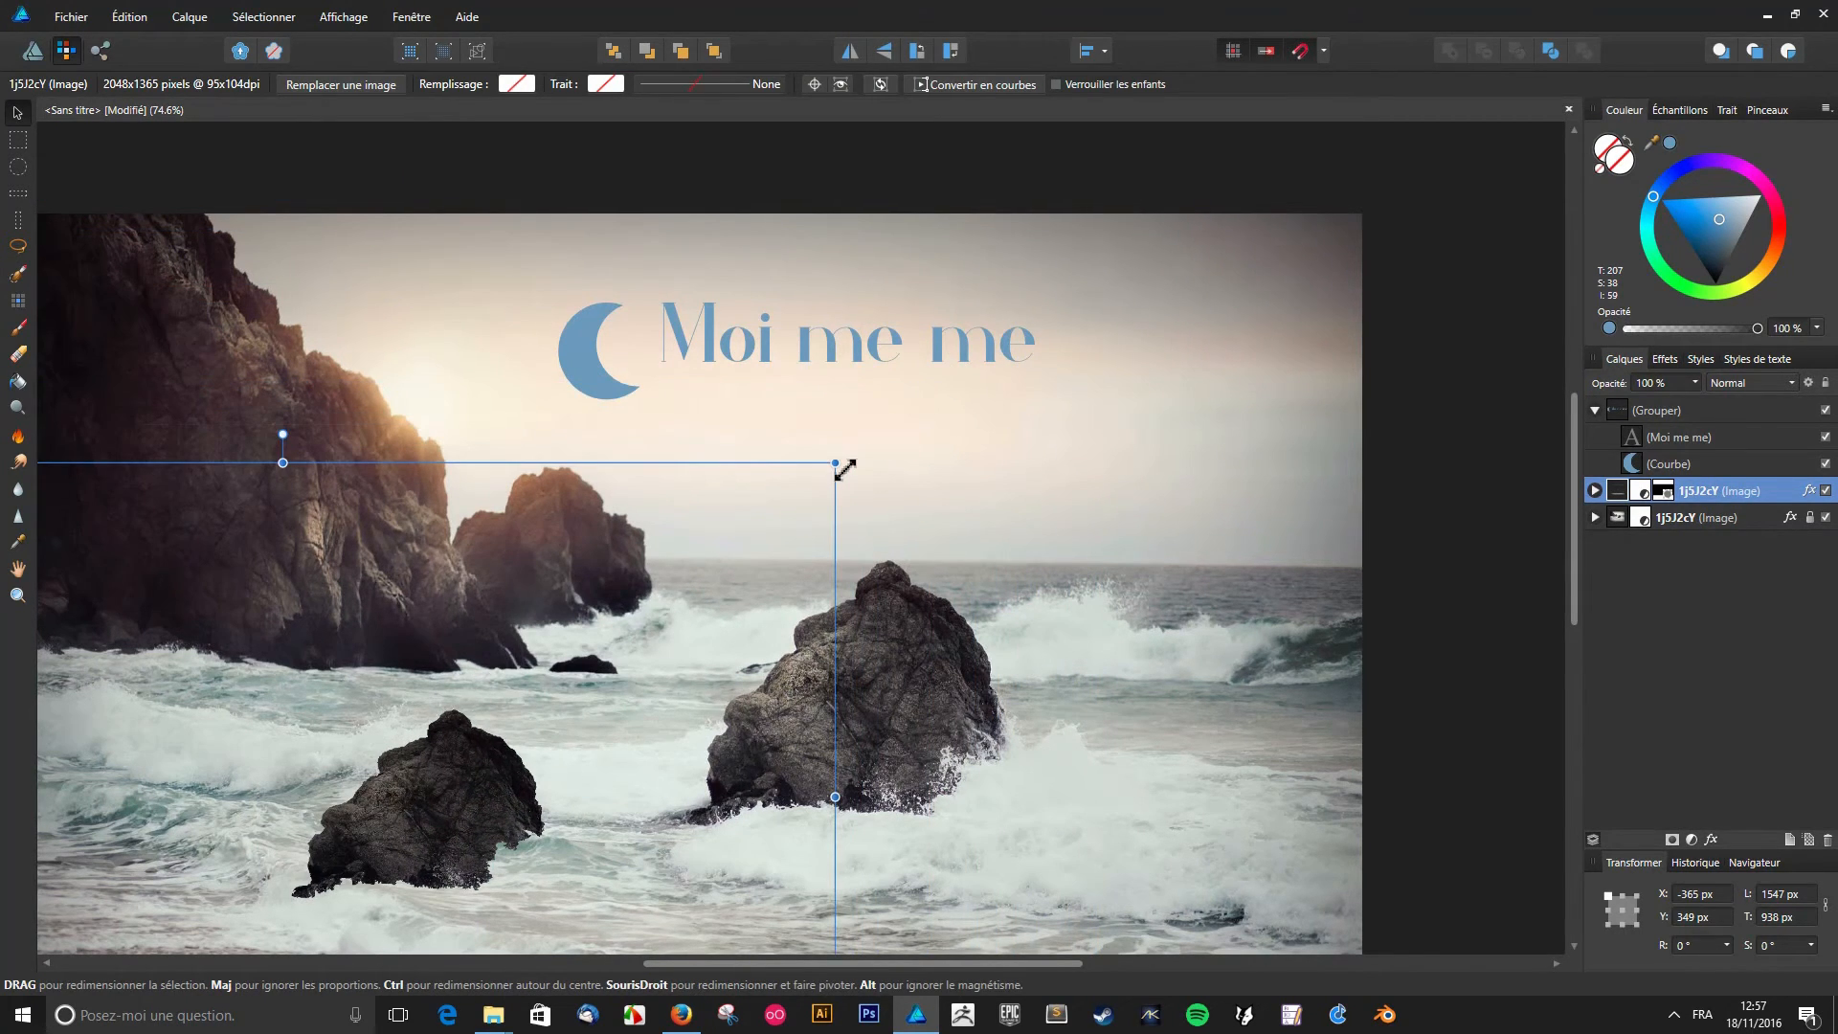
left_click(1616, 911)
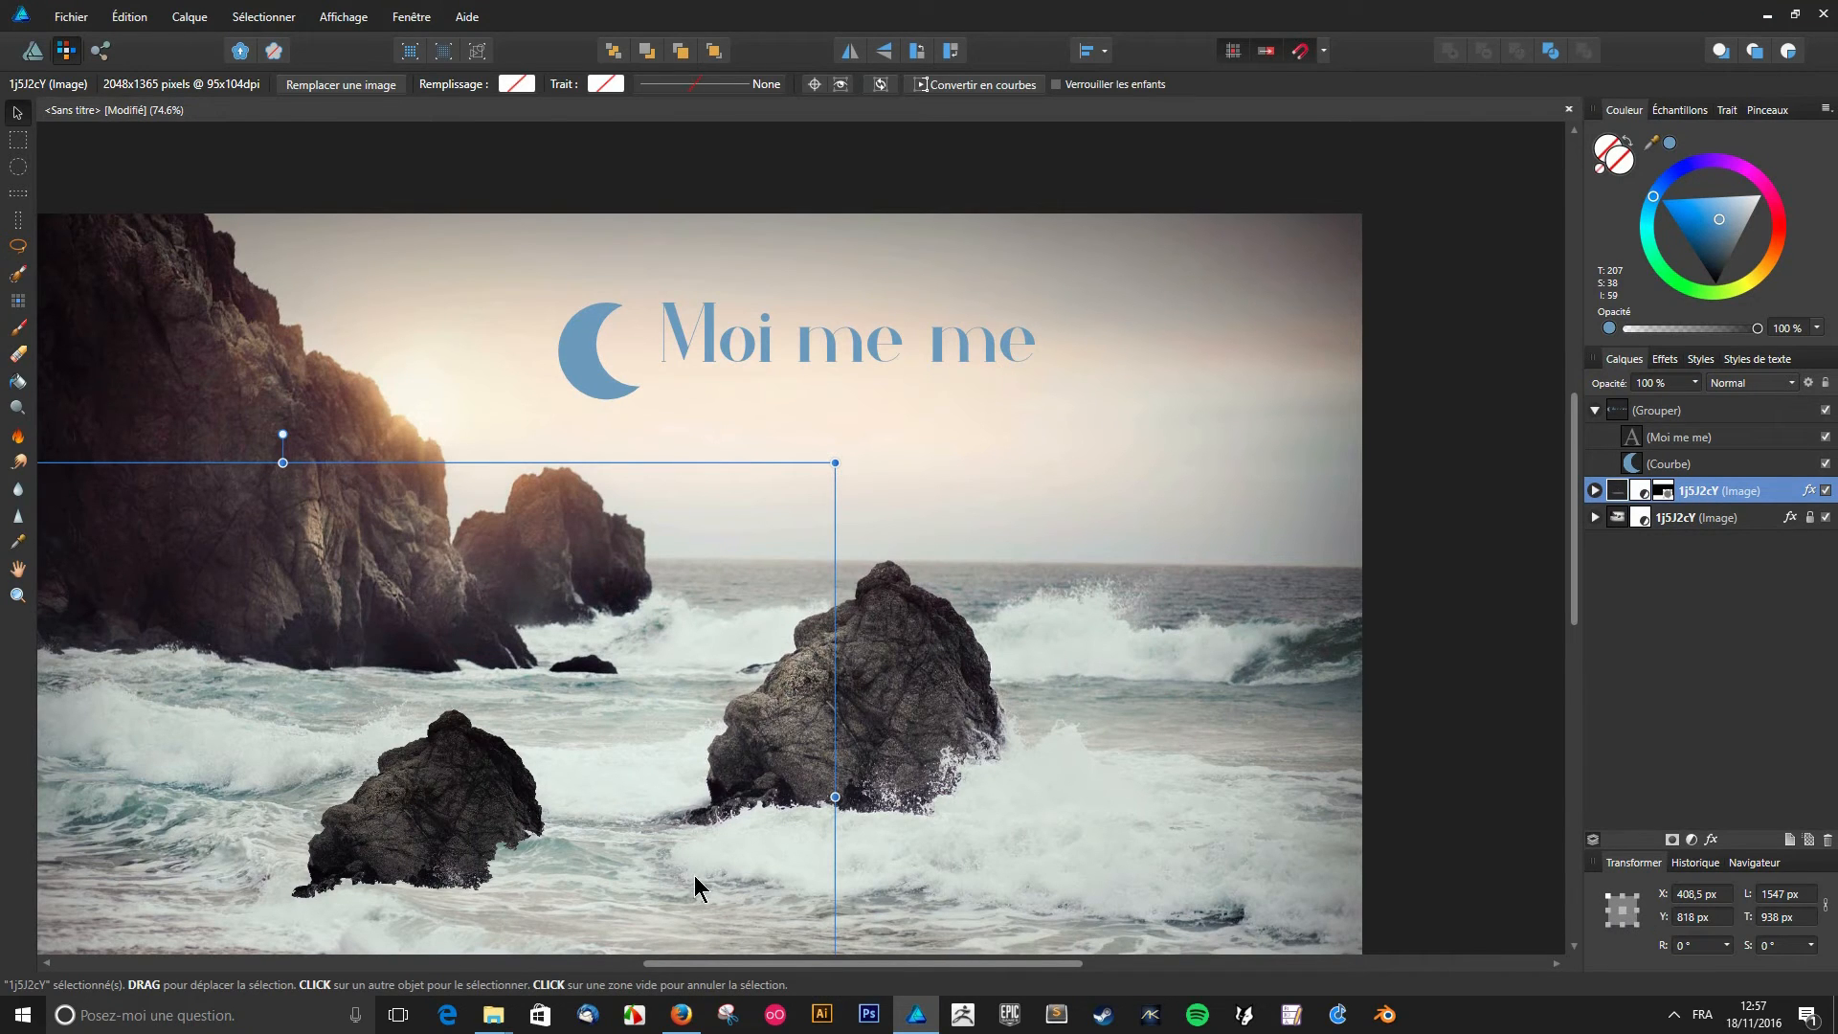
left_click_drag(465, 825, 635, 720)
scroll(670, 719, "down", 2)
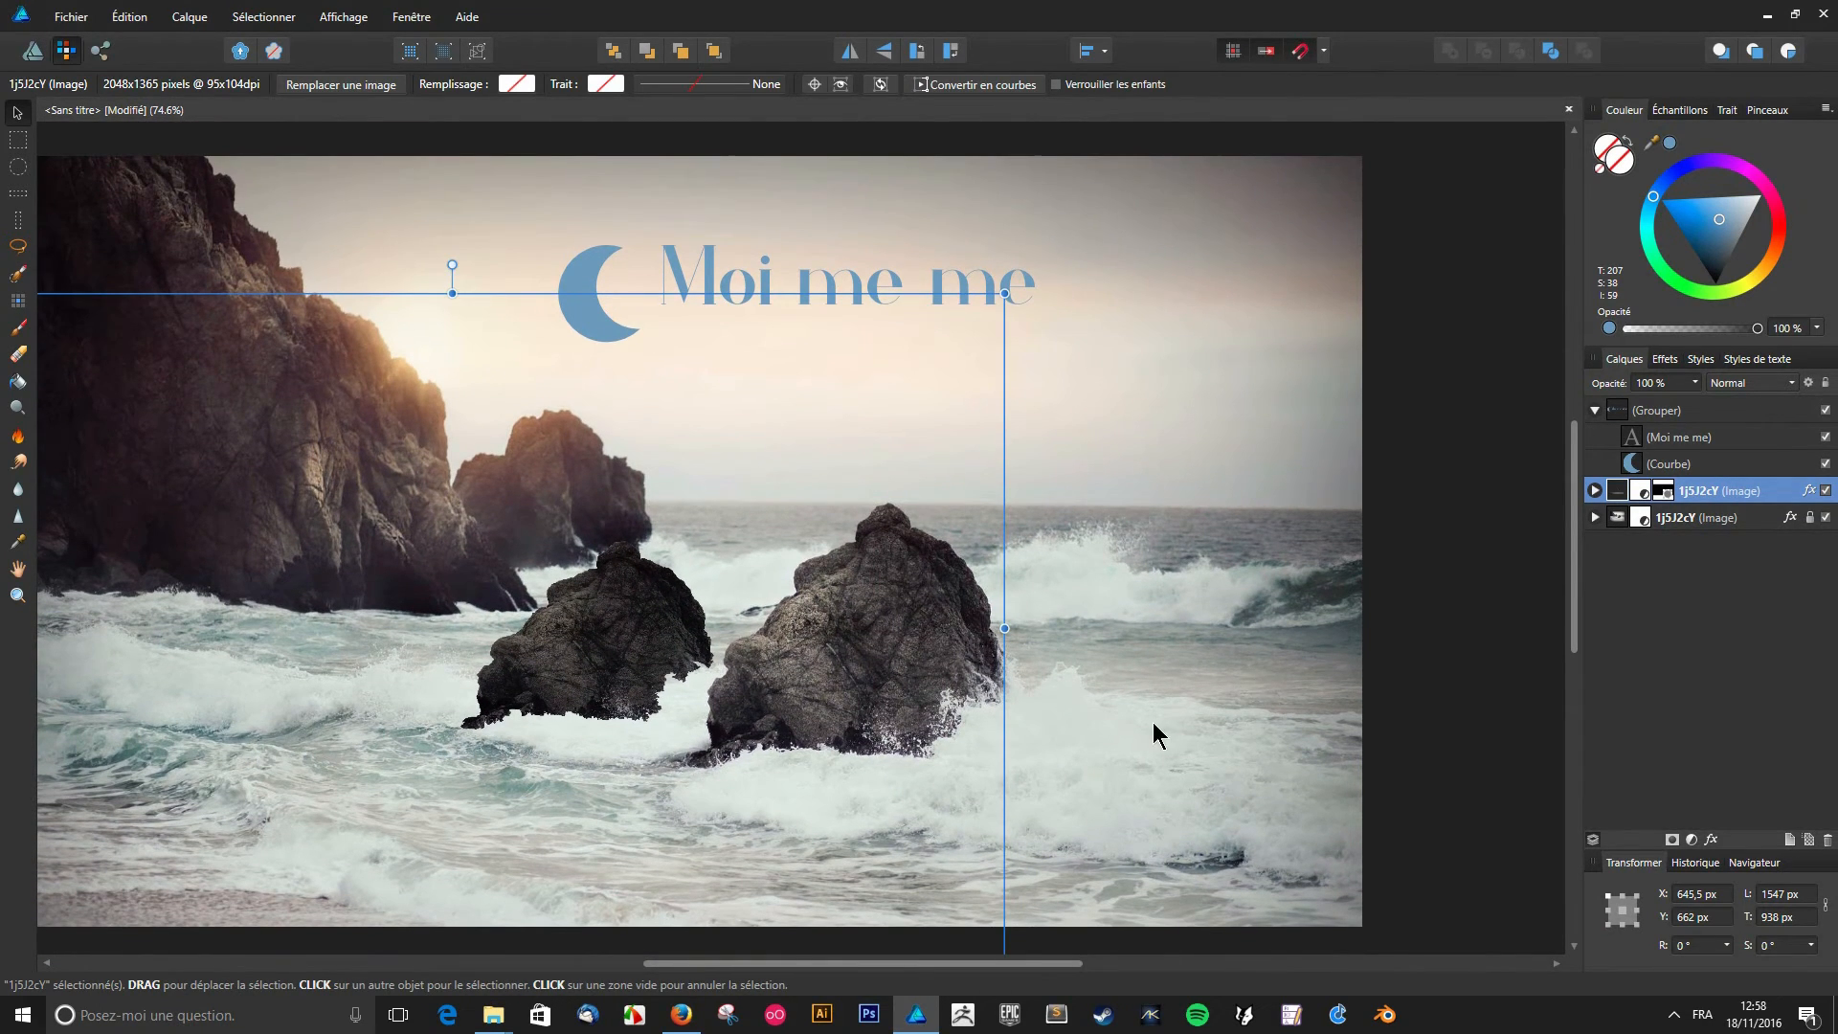
- Deselect the rock copy, inspect how it blends into the scene, and reselect it
key("ctrl+d")
scroll(1015, 640, "left", 3)
scroll(783, 704, "up", 1)
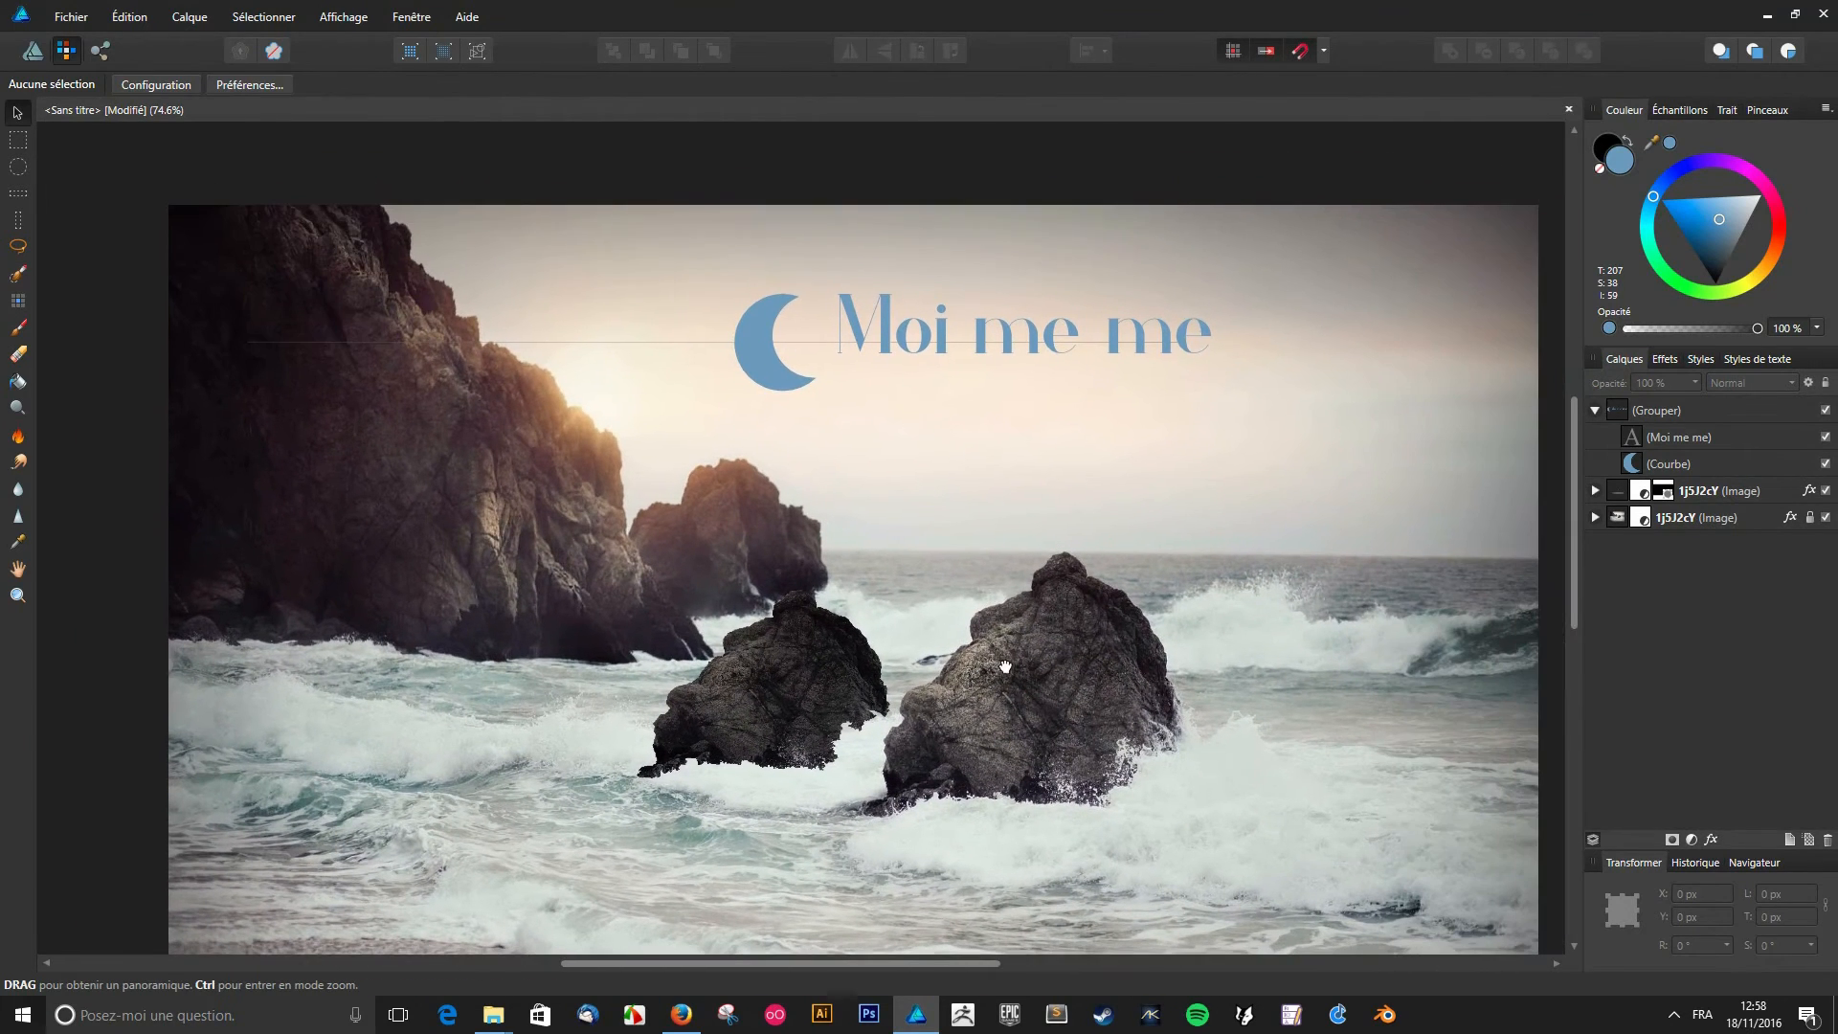
left_click(783, 706)
left_click(1488, 576)
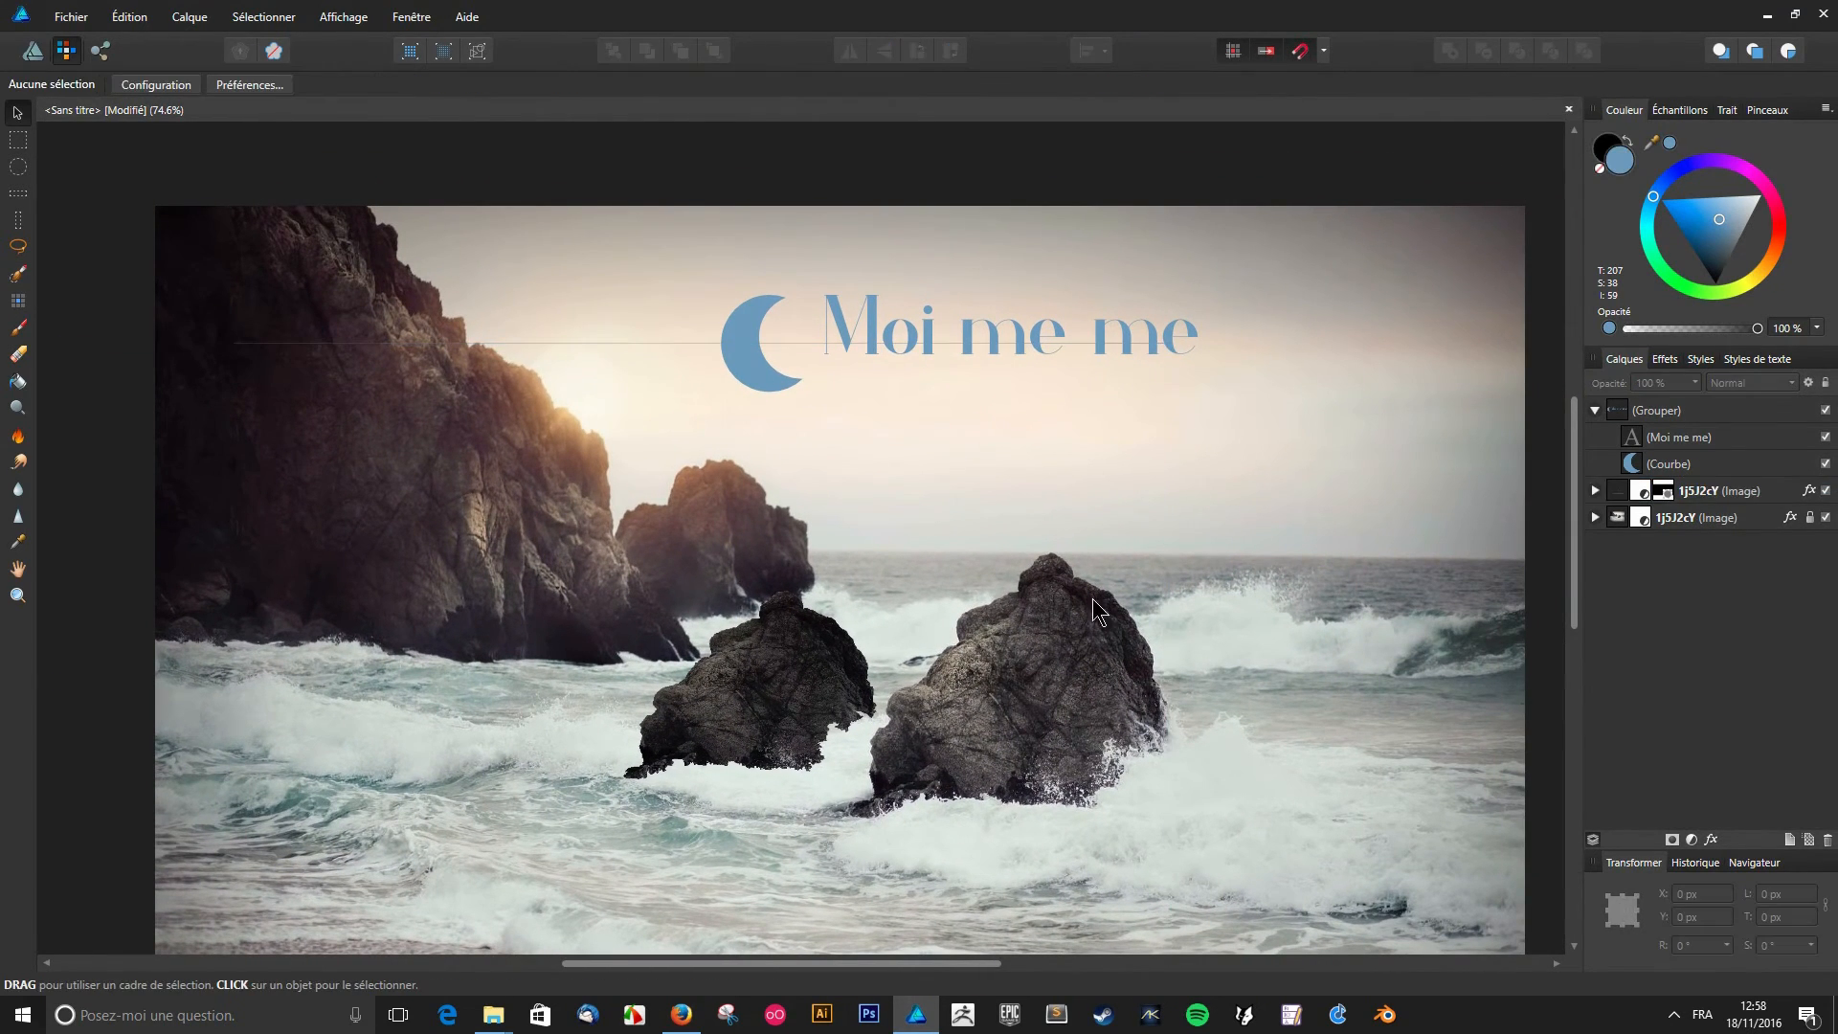
left_click(833, 657)
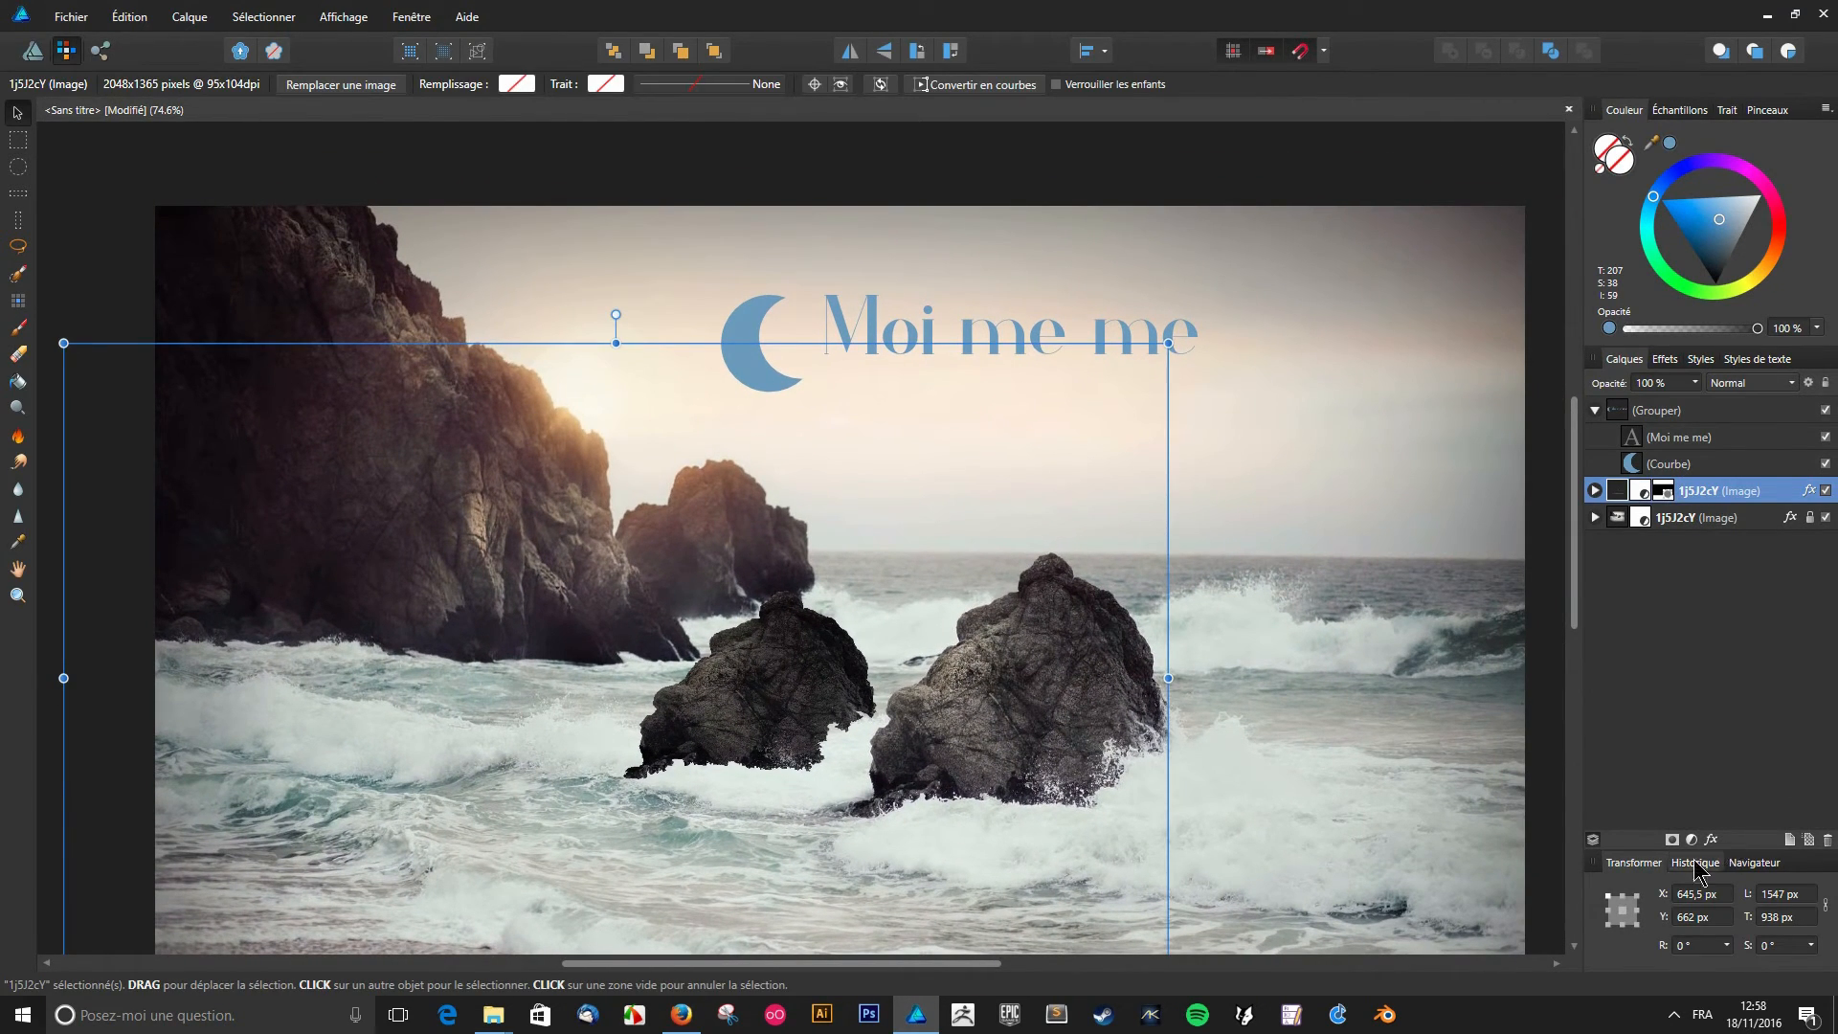
- Apply a Gaussian blur layer effect with a 7.6 px radius to the rock copy and deselect it
left_click(1713, 840)
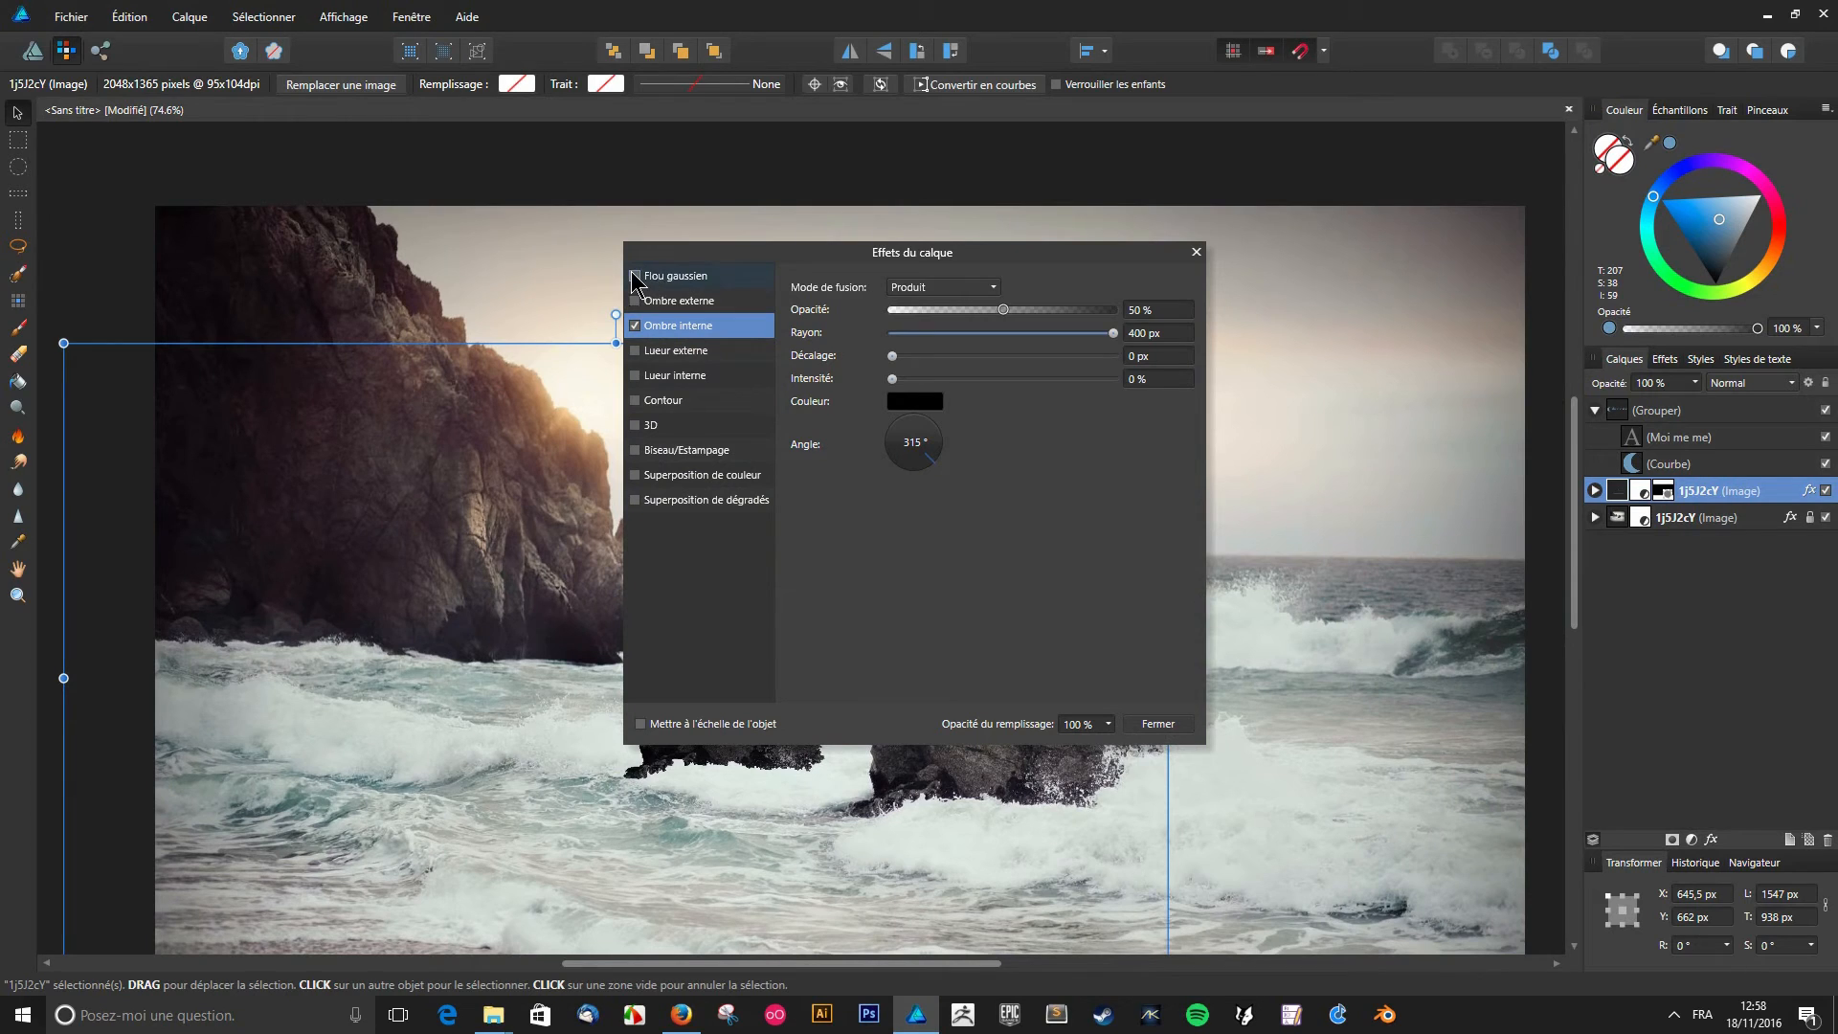
left_click(689, 277)
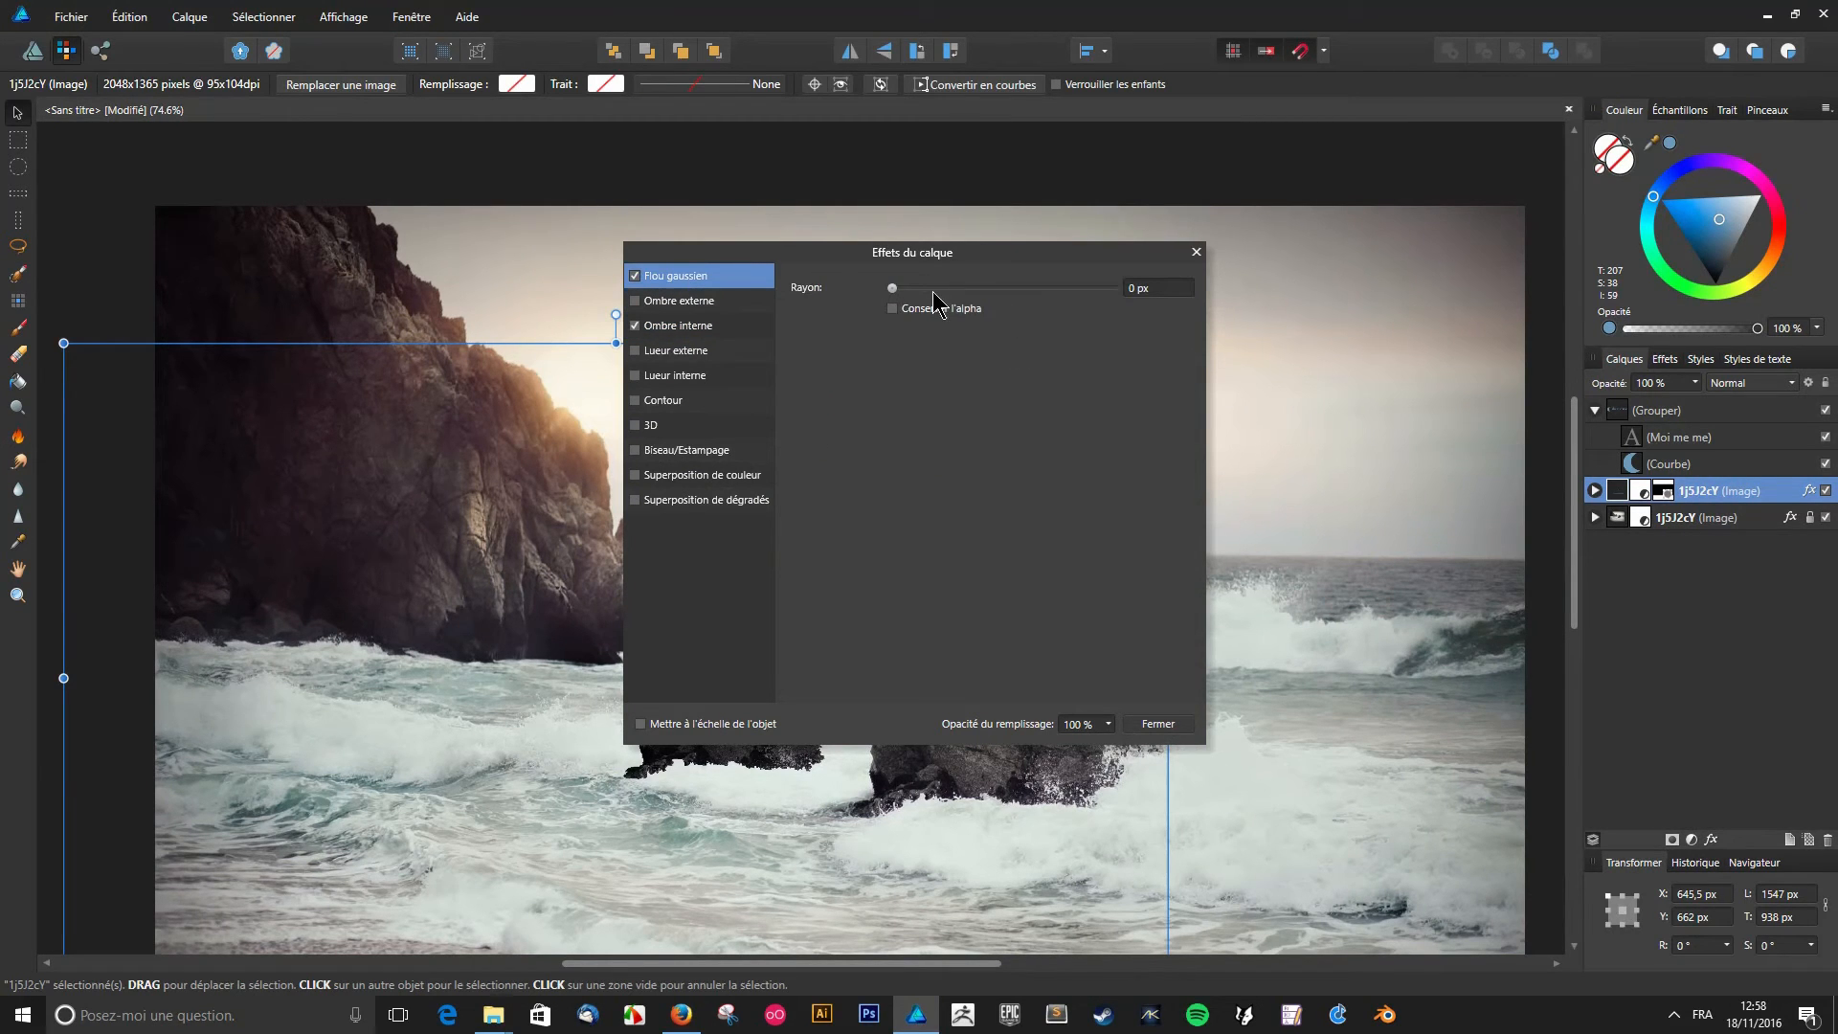
left_click_drag(932, 291, 1225, 294)
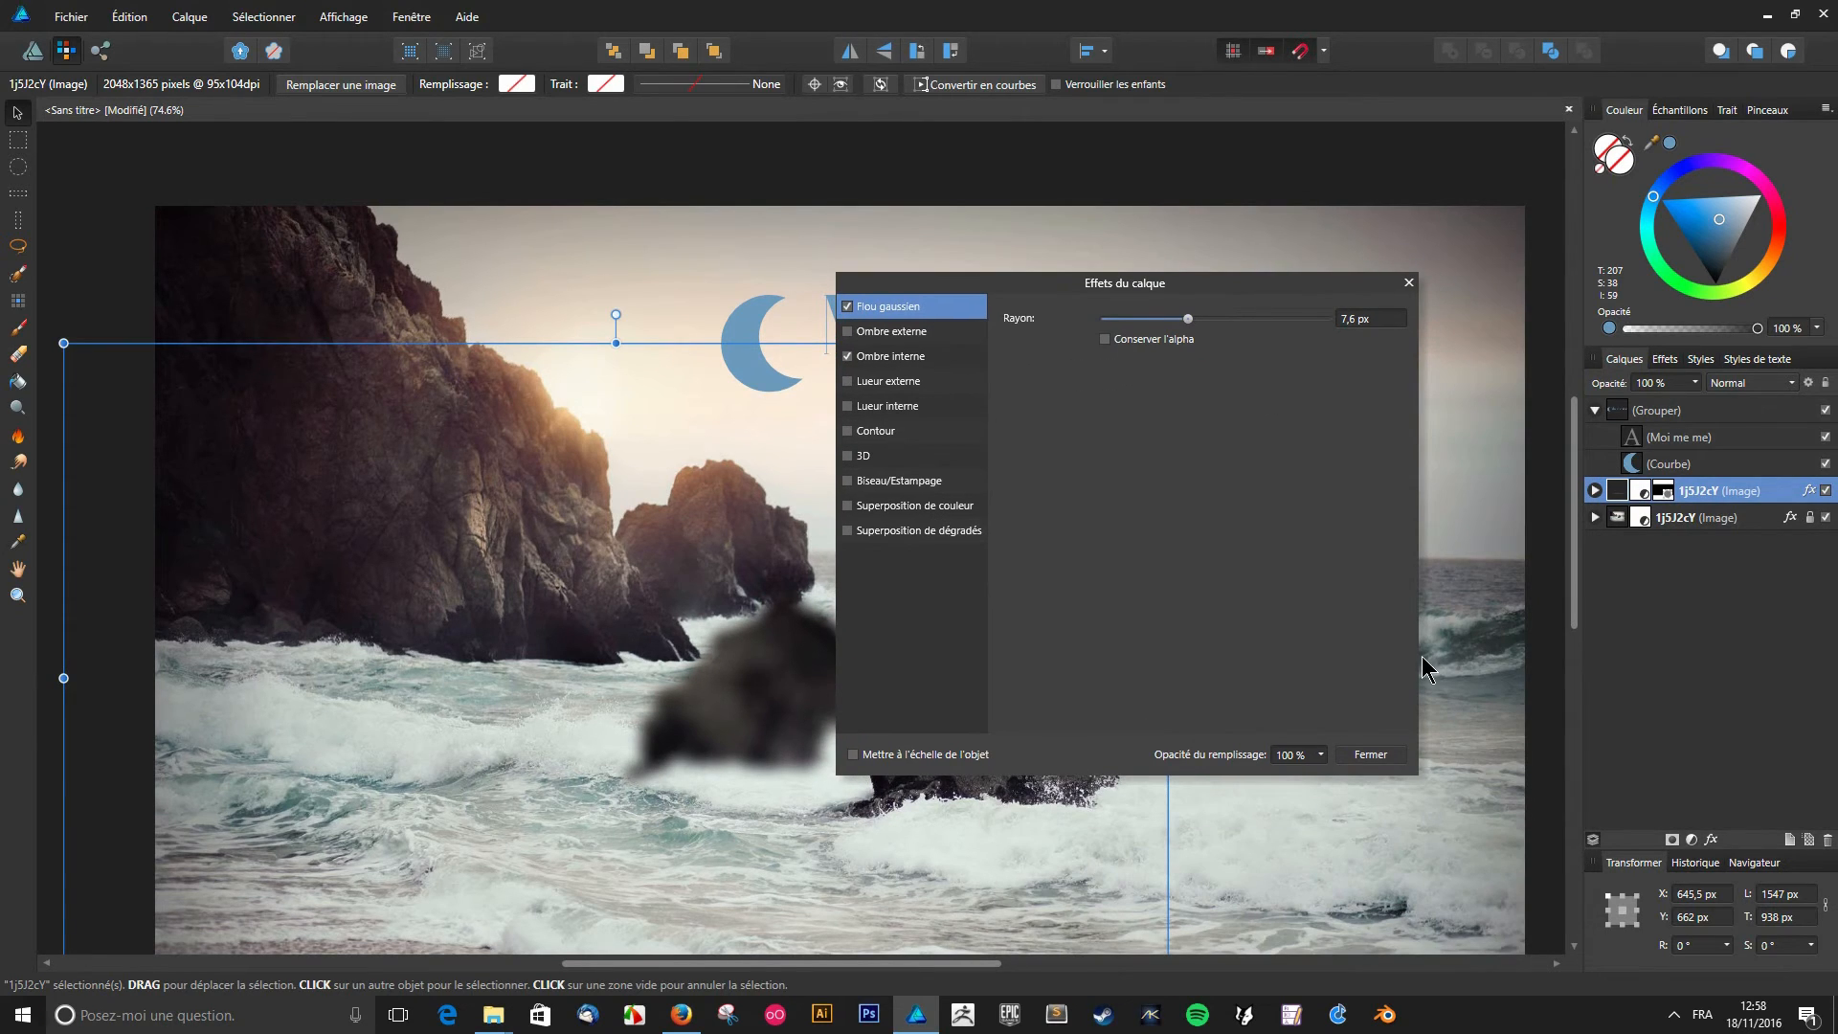
left_click(1370, 754)
key("ctrl+d")
scroll(1374, 748, "down", 2)
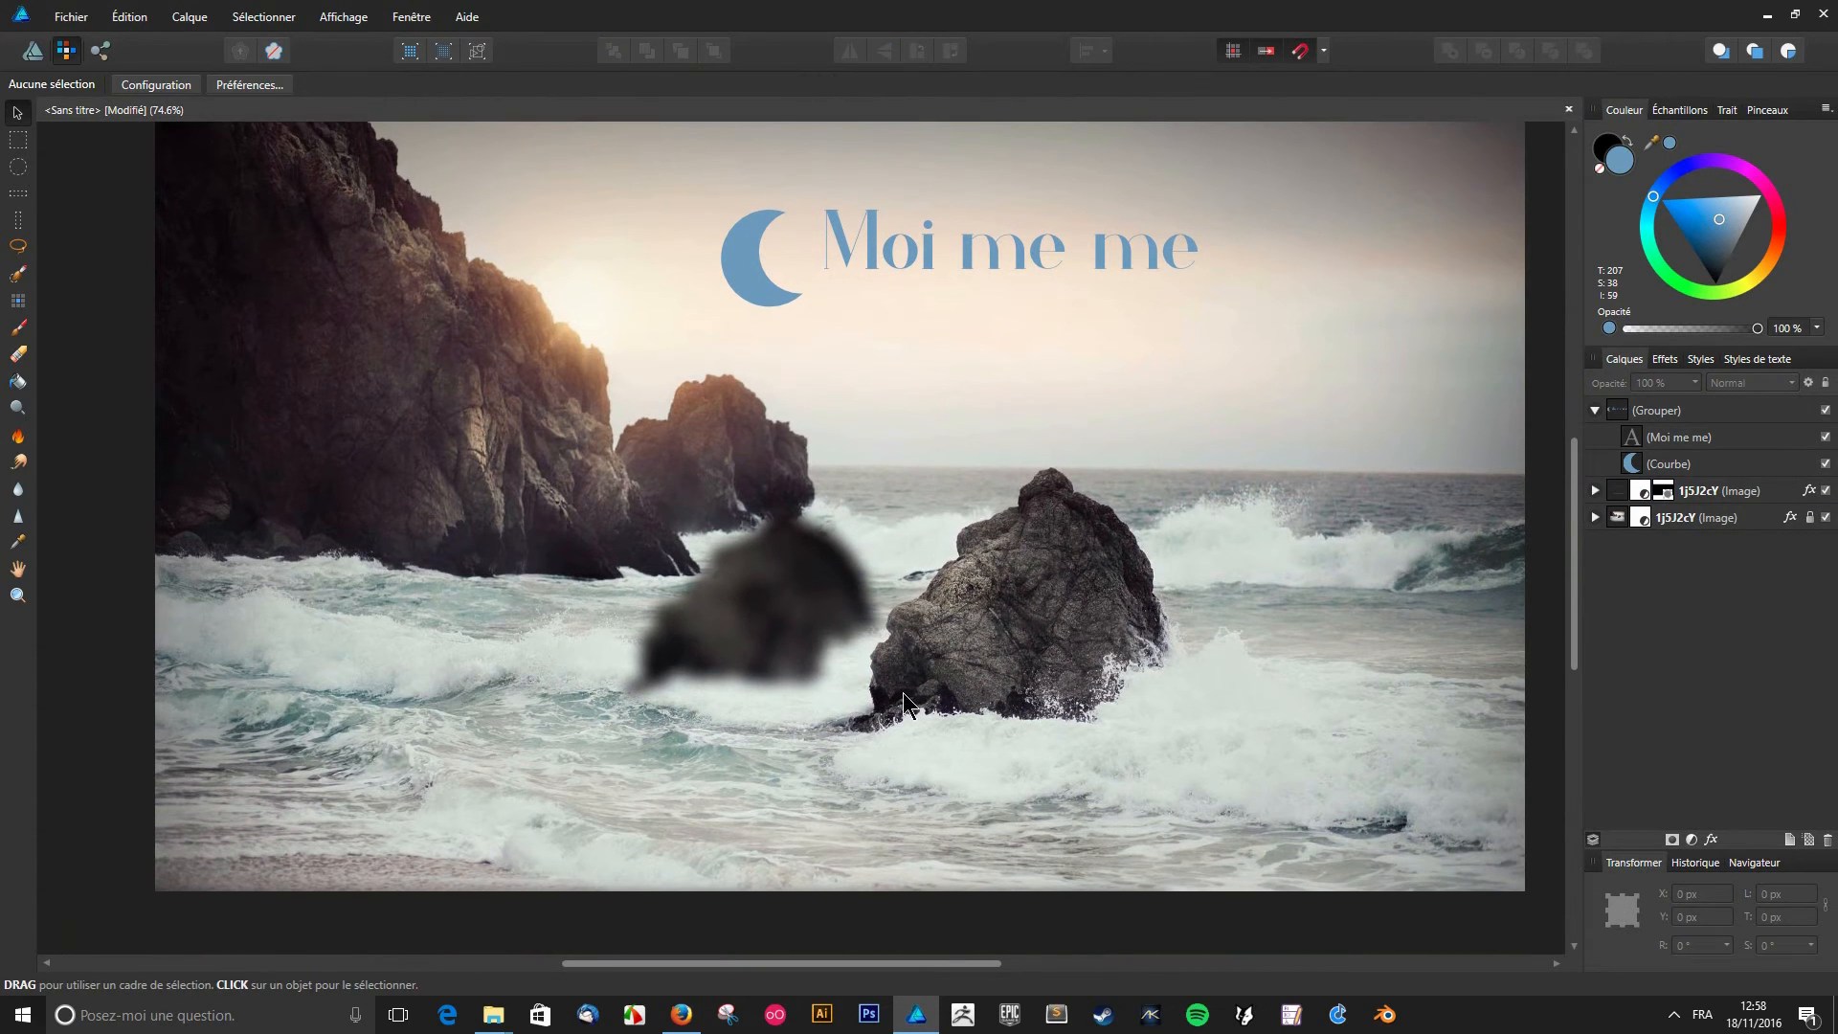
- Reselect the blurred rock copy and look over the whole composition around it
left_click(852, 568)
scroll(1250, 527, "up", 3)
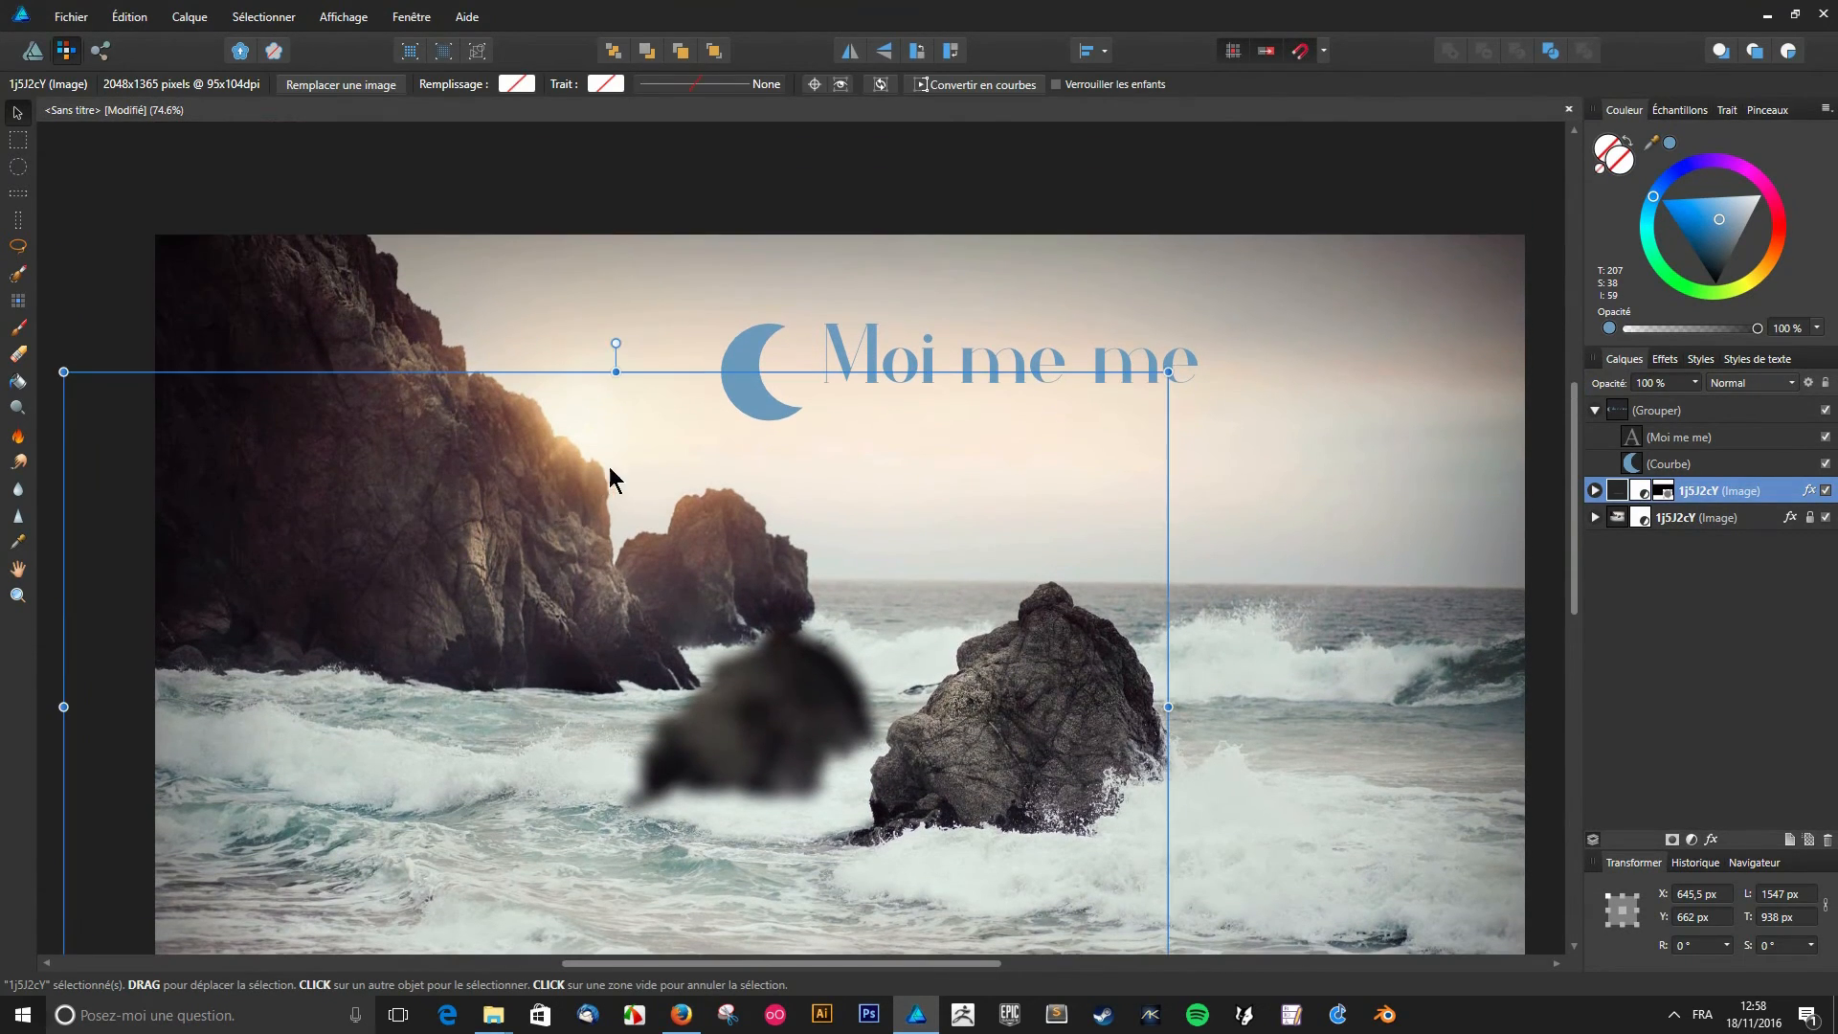
scroll(608, 467, "up", 7)
scroll(243, 182, "down", 5)
scroll(241, 184, "down", 7)
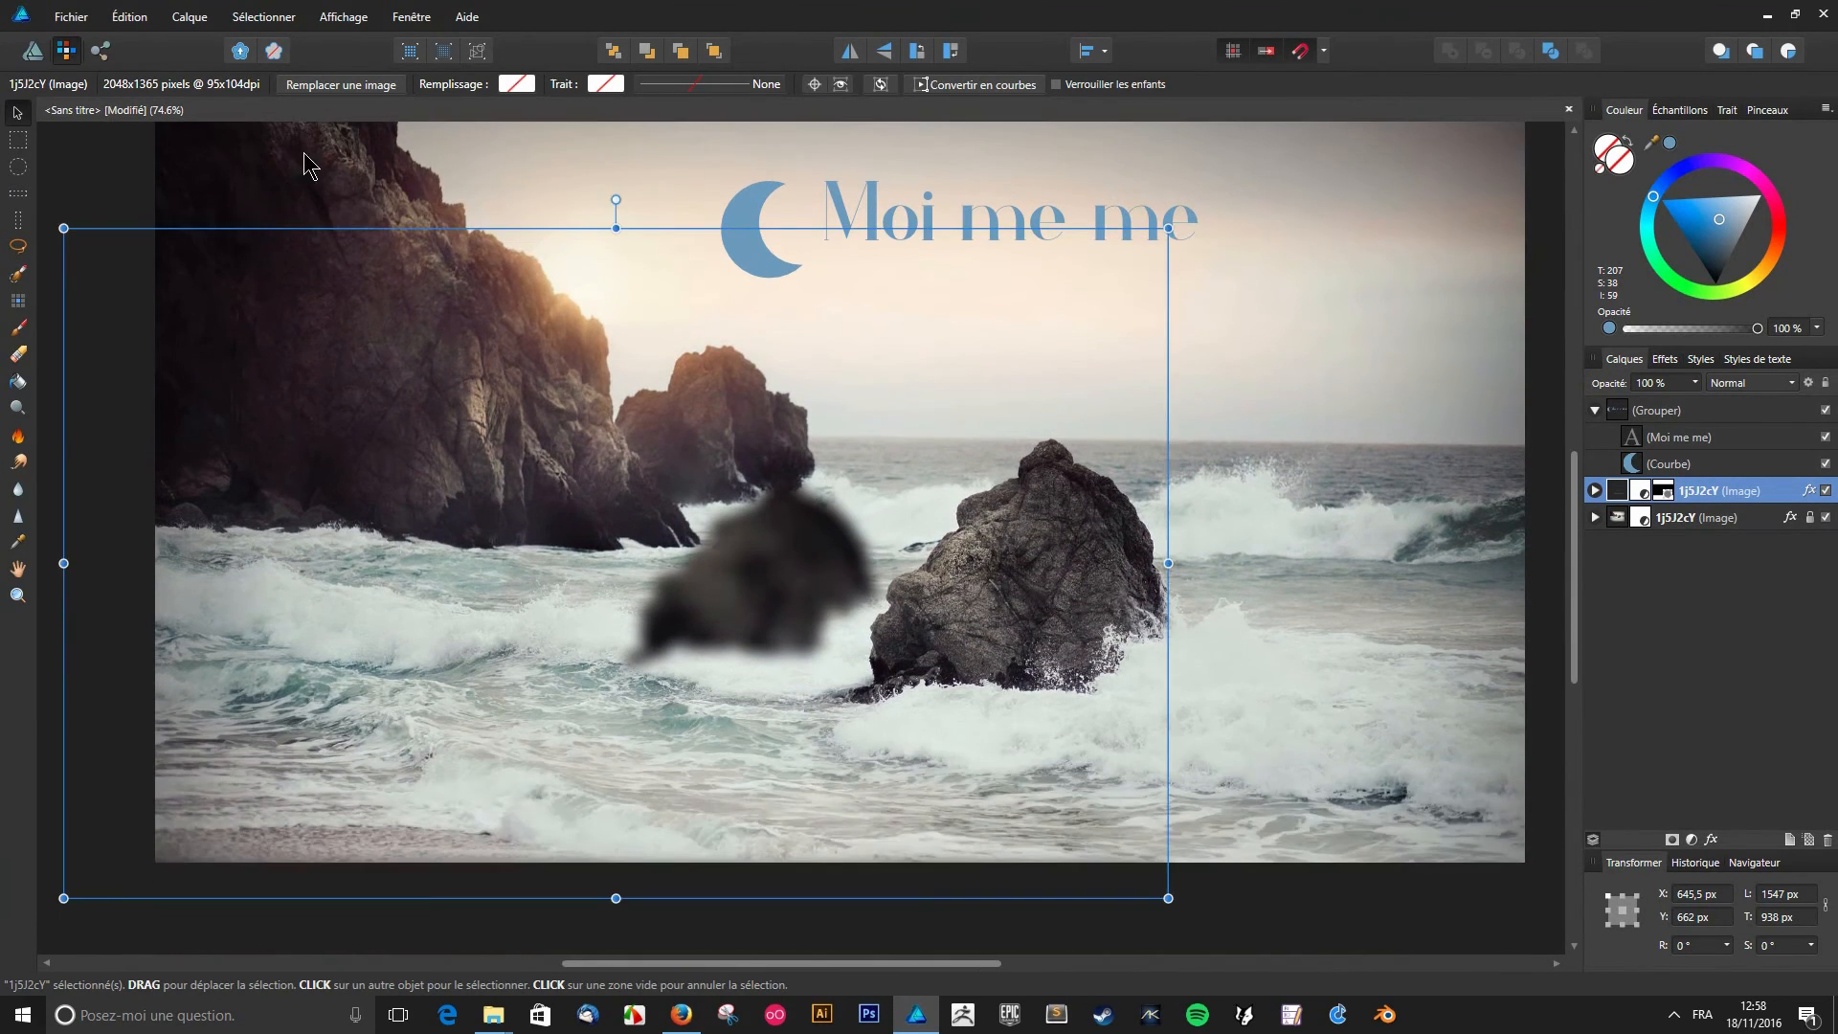
scroll(405, 143, "up", 5)
scroll(389, 164, "down", 6)
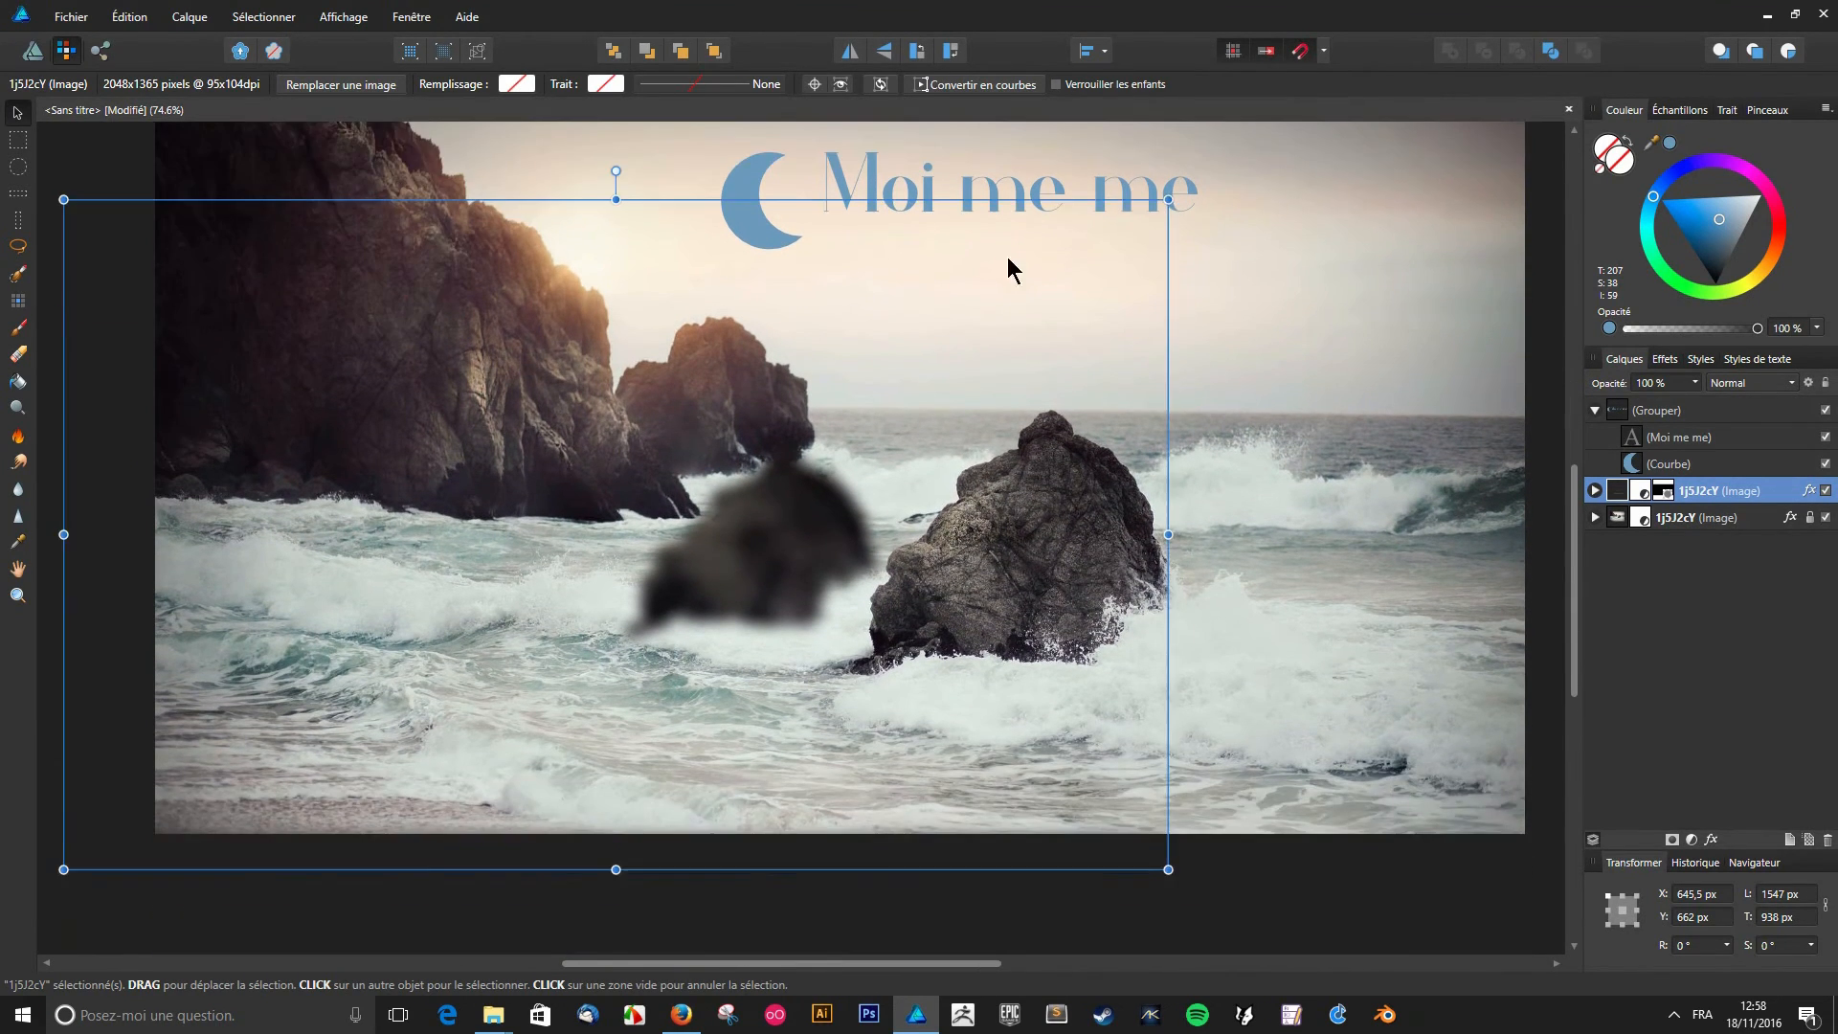
scroll(1264, 492, "down", 3)
scroll(1404, 606, "up", 5)
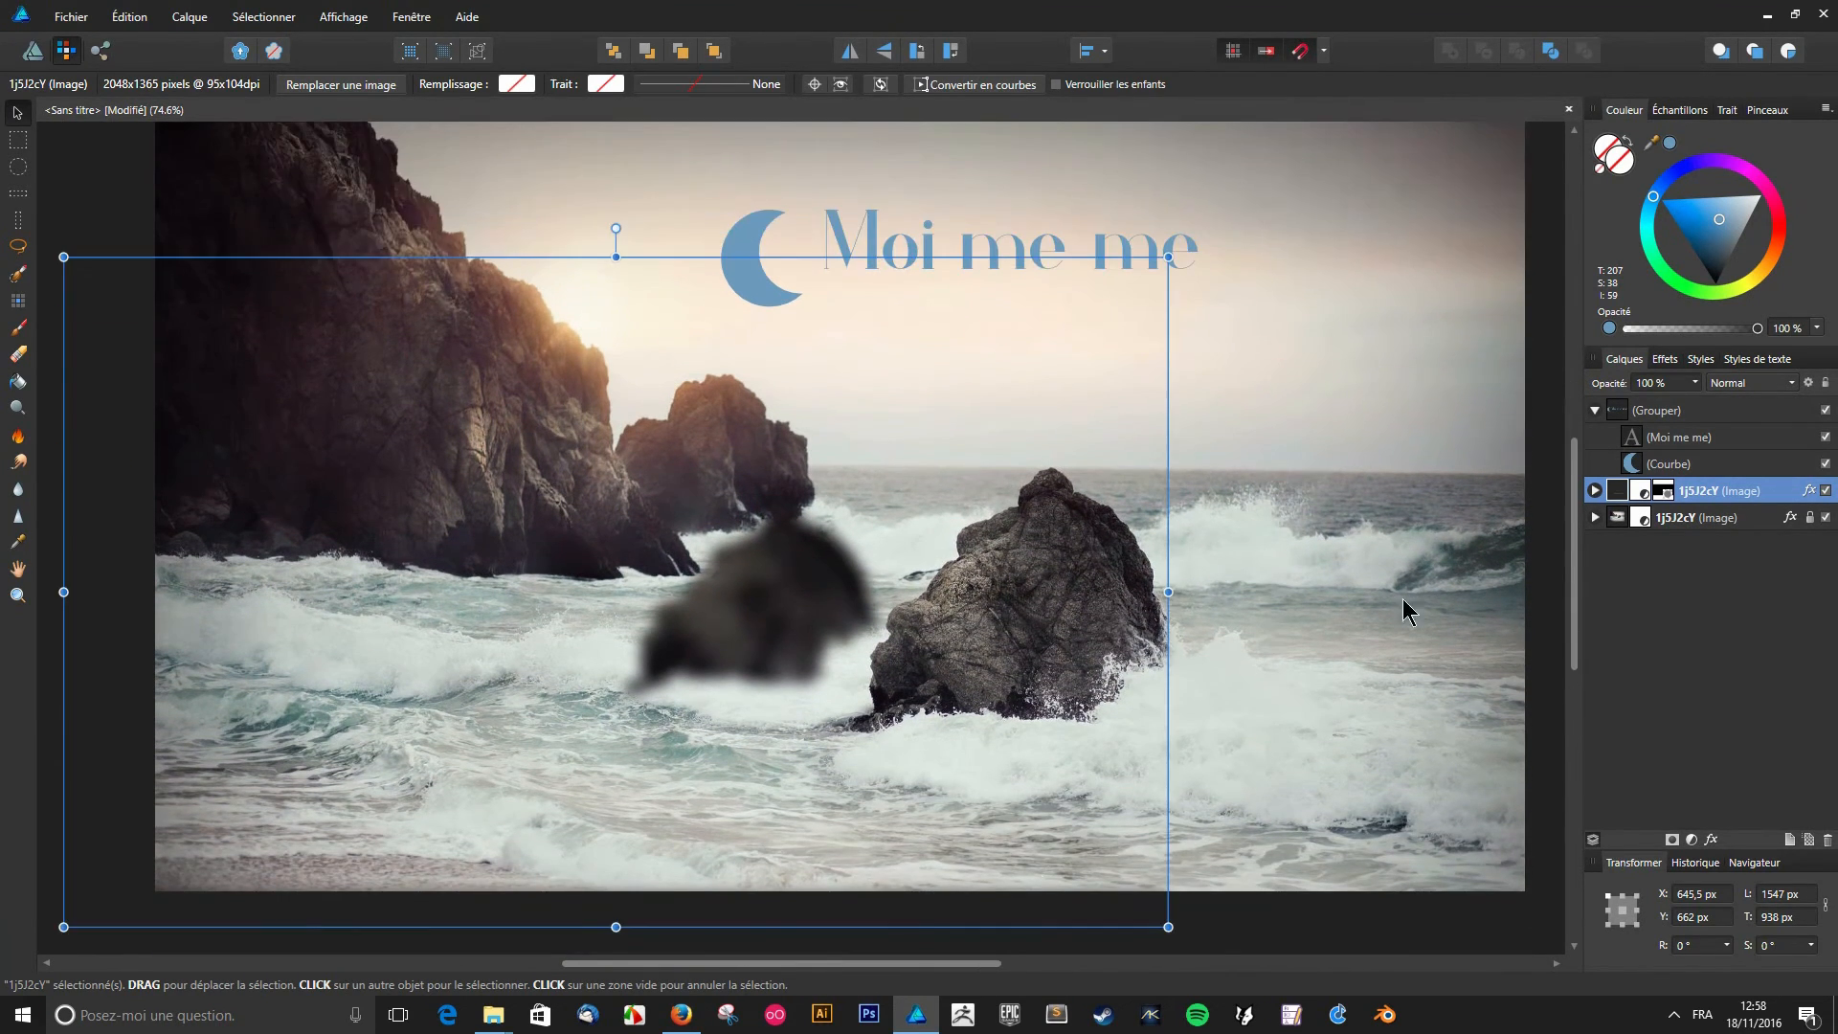
- Look over the Export persona's settings for the composition and return to the Draw persona
left_click(228, 12)
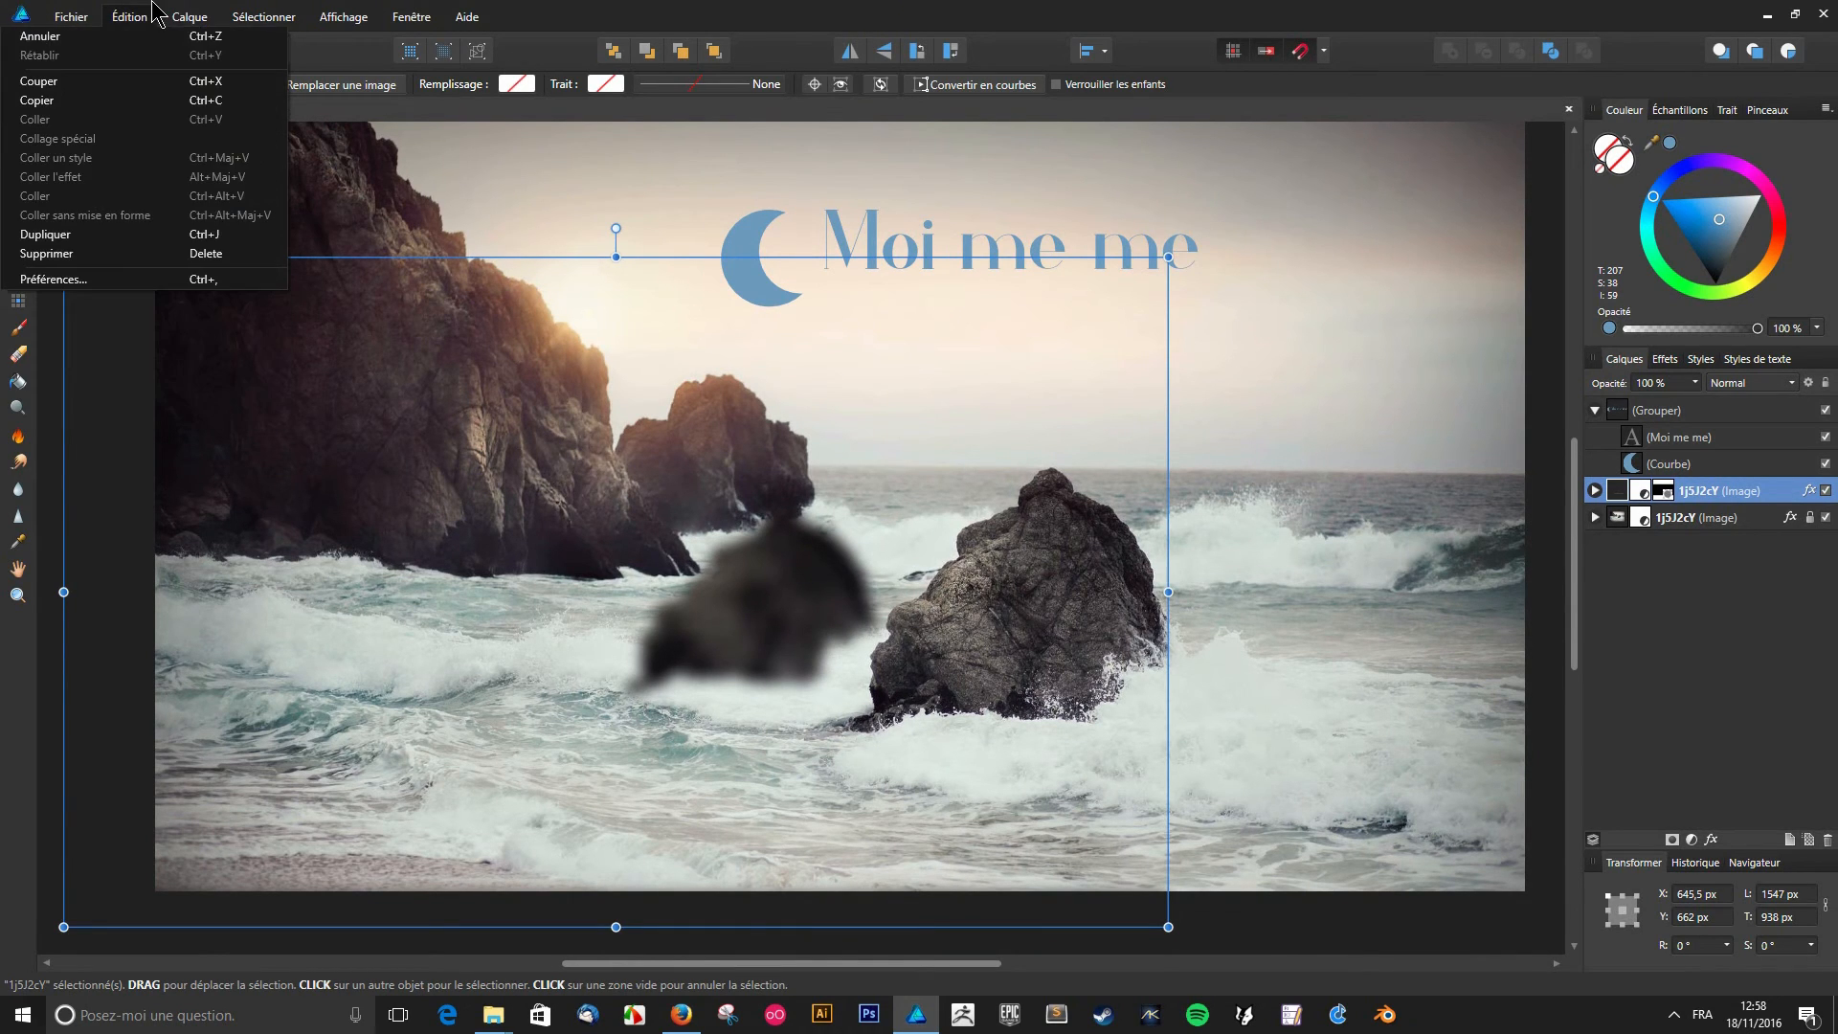
left_click(99, 53)
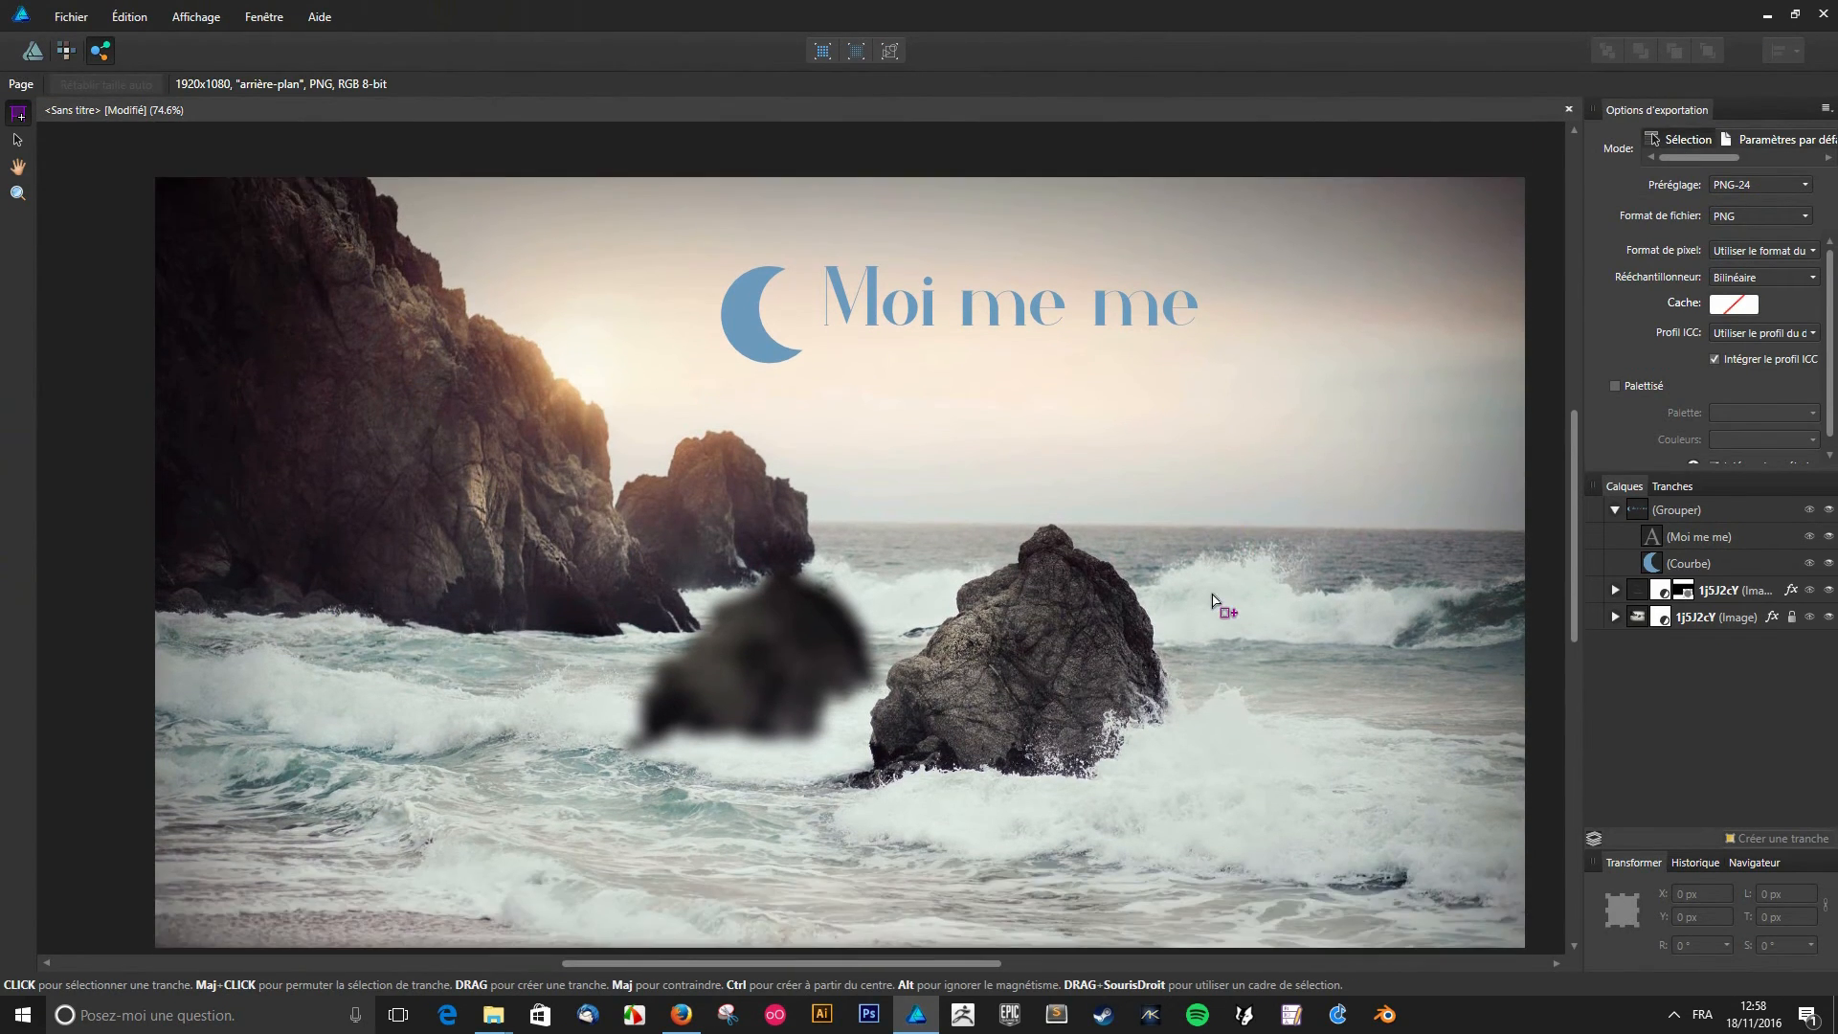
scroll(1212, 601, "up", 1)
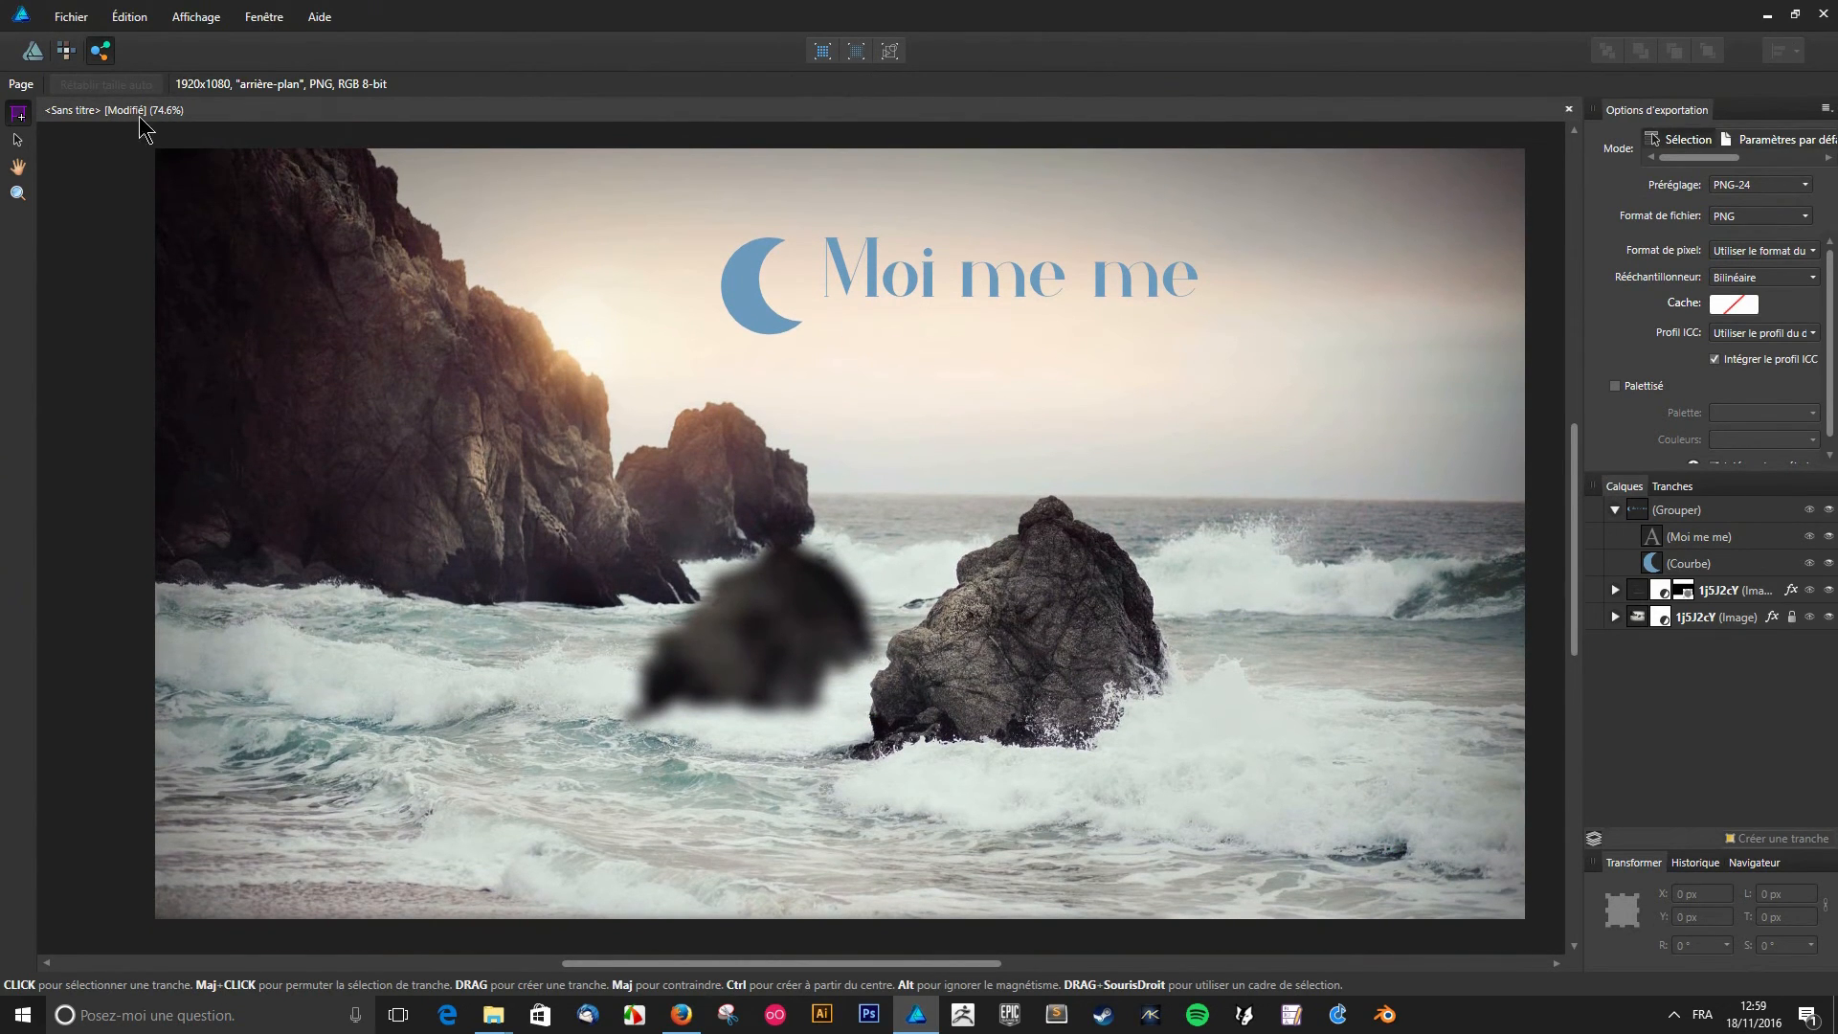
left_click(33, 52)
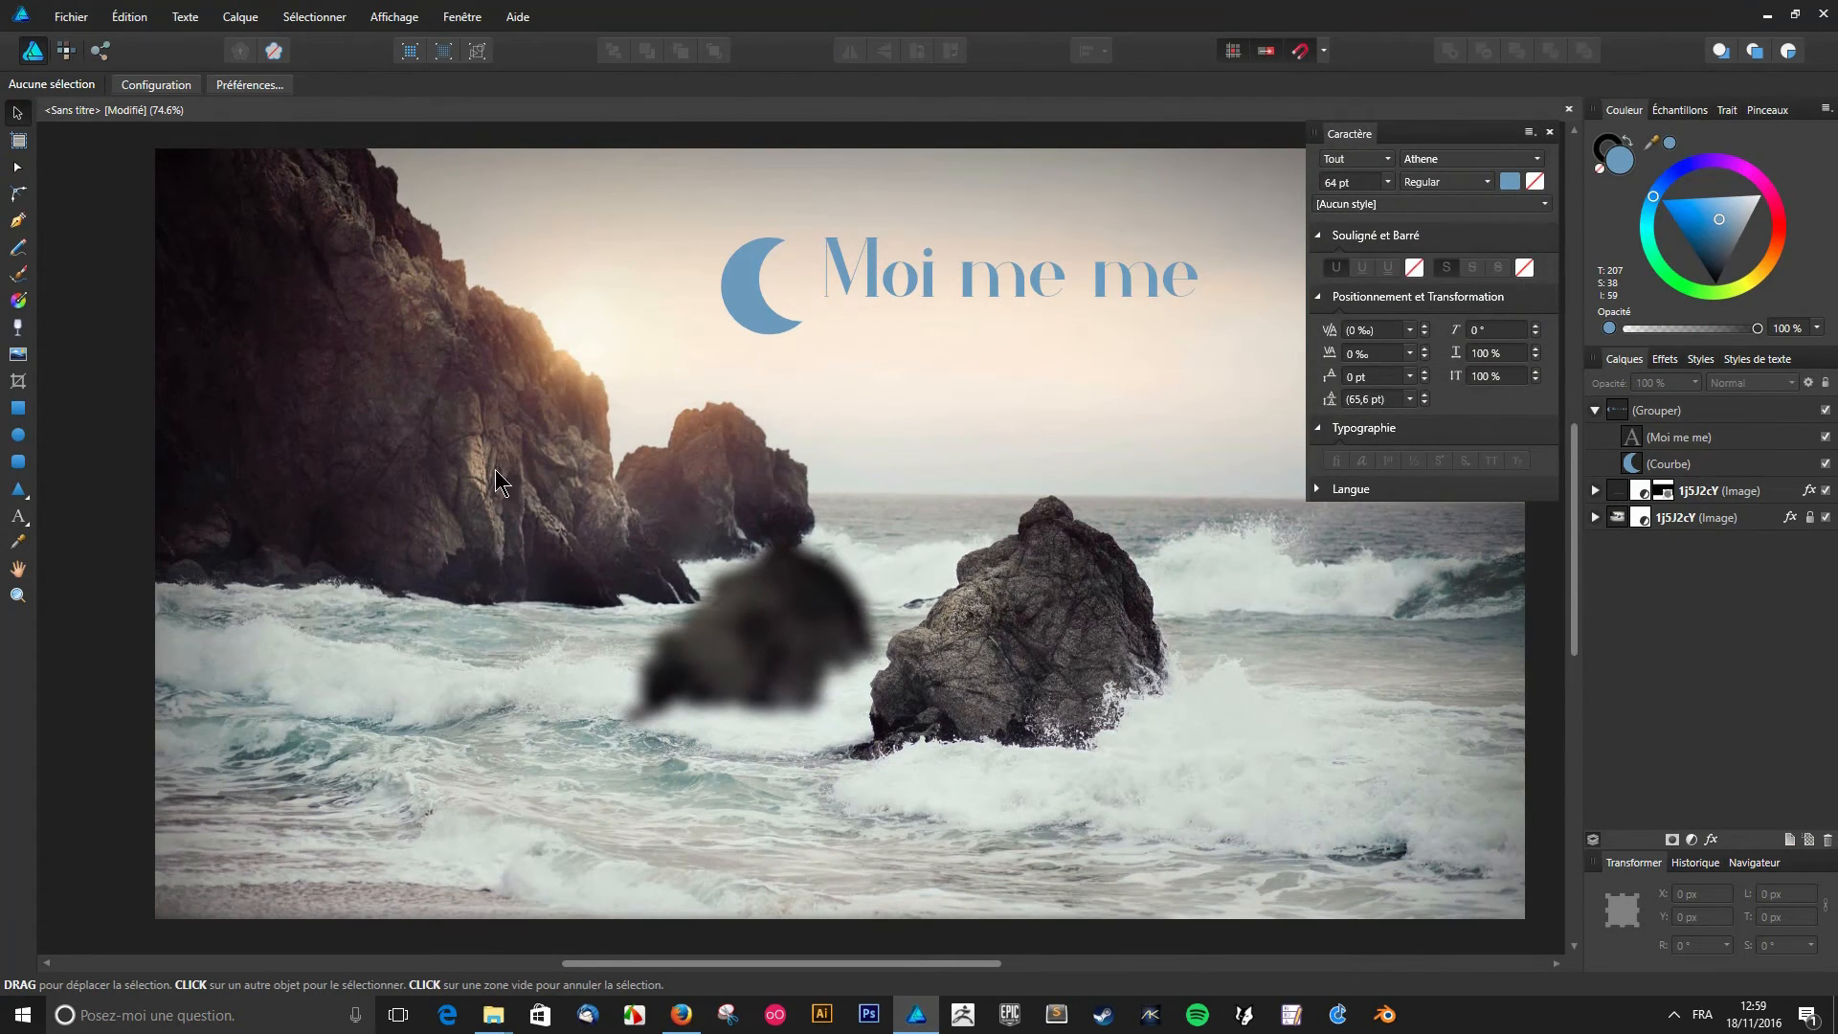
scroll(948, 684, "down", 2)
scroll(927, 670, "up", 4)
key("w")
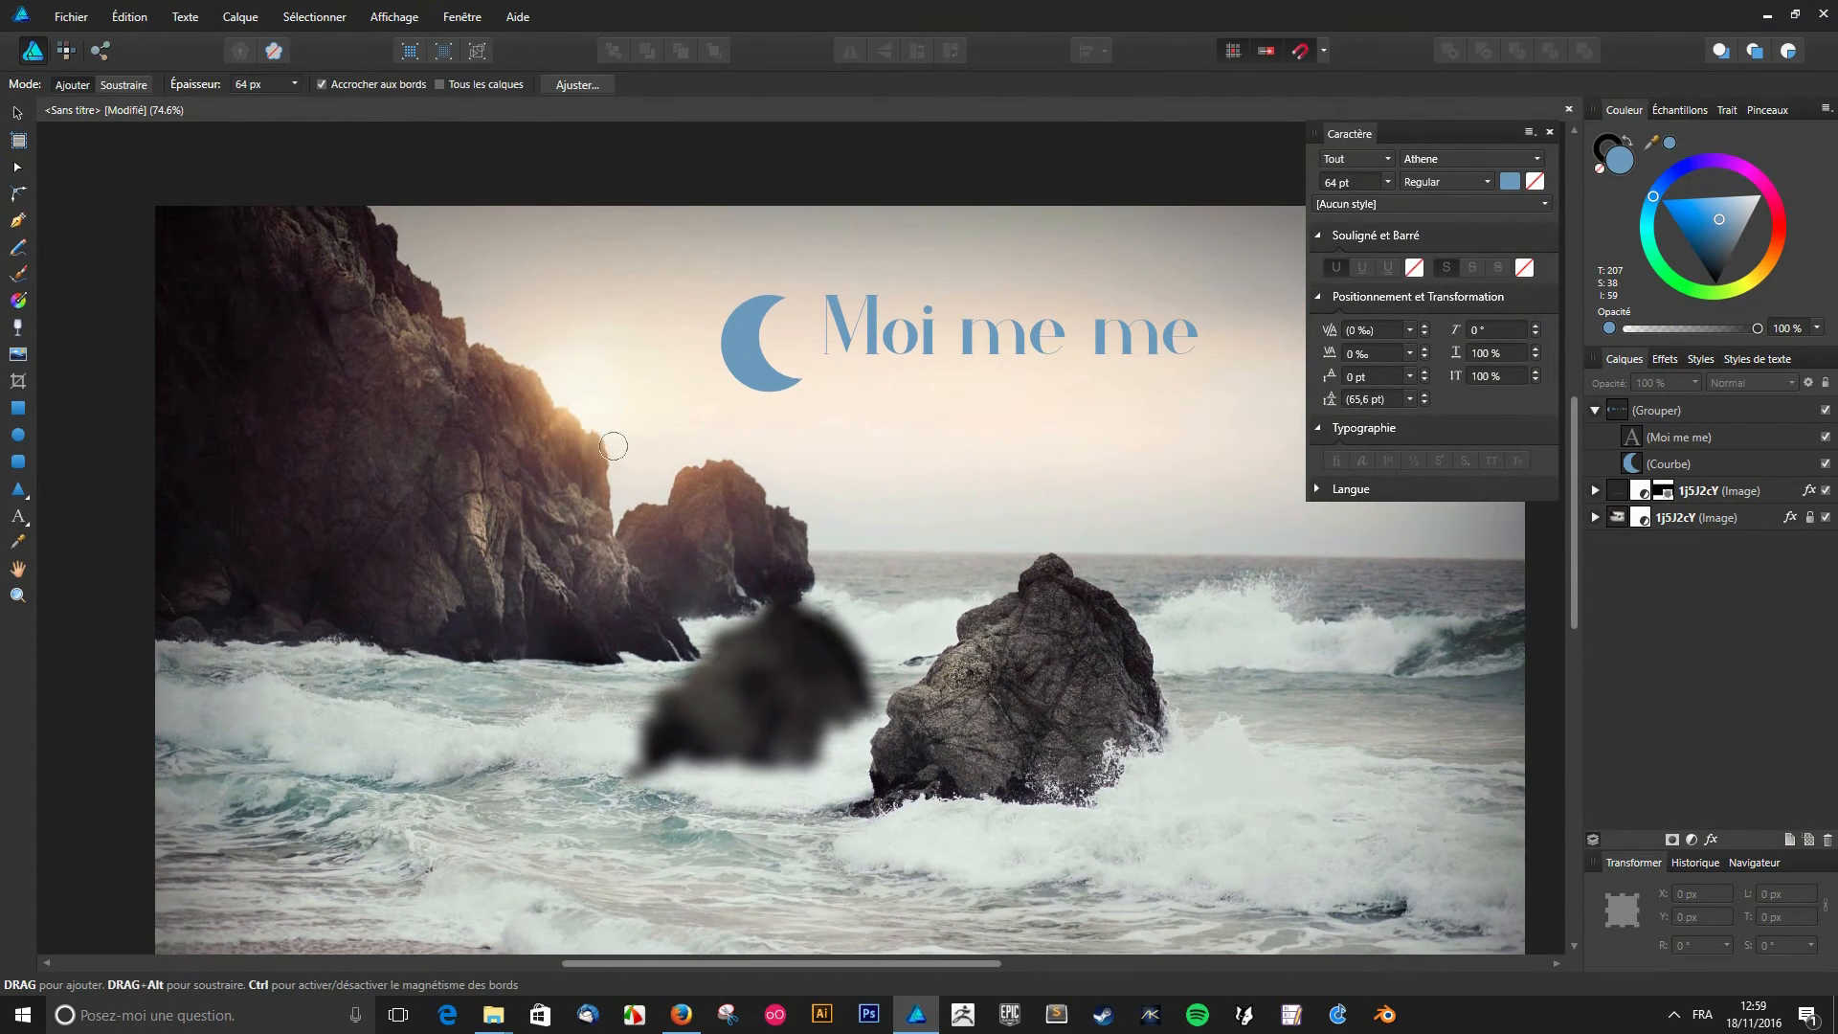
- Start closing the document with saving, check the available save file types, and cancel the save
key("ctrl+w")
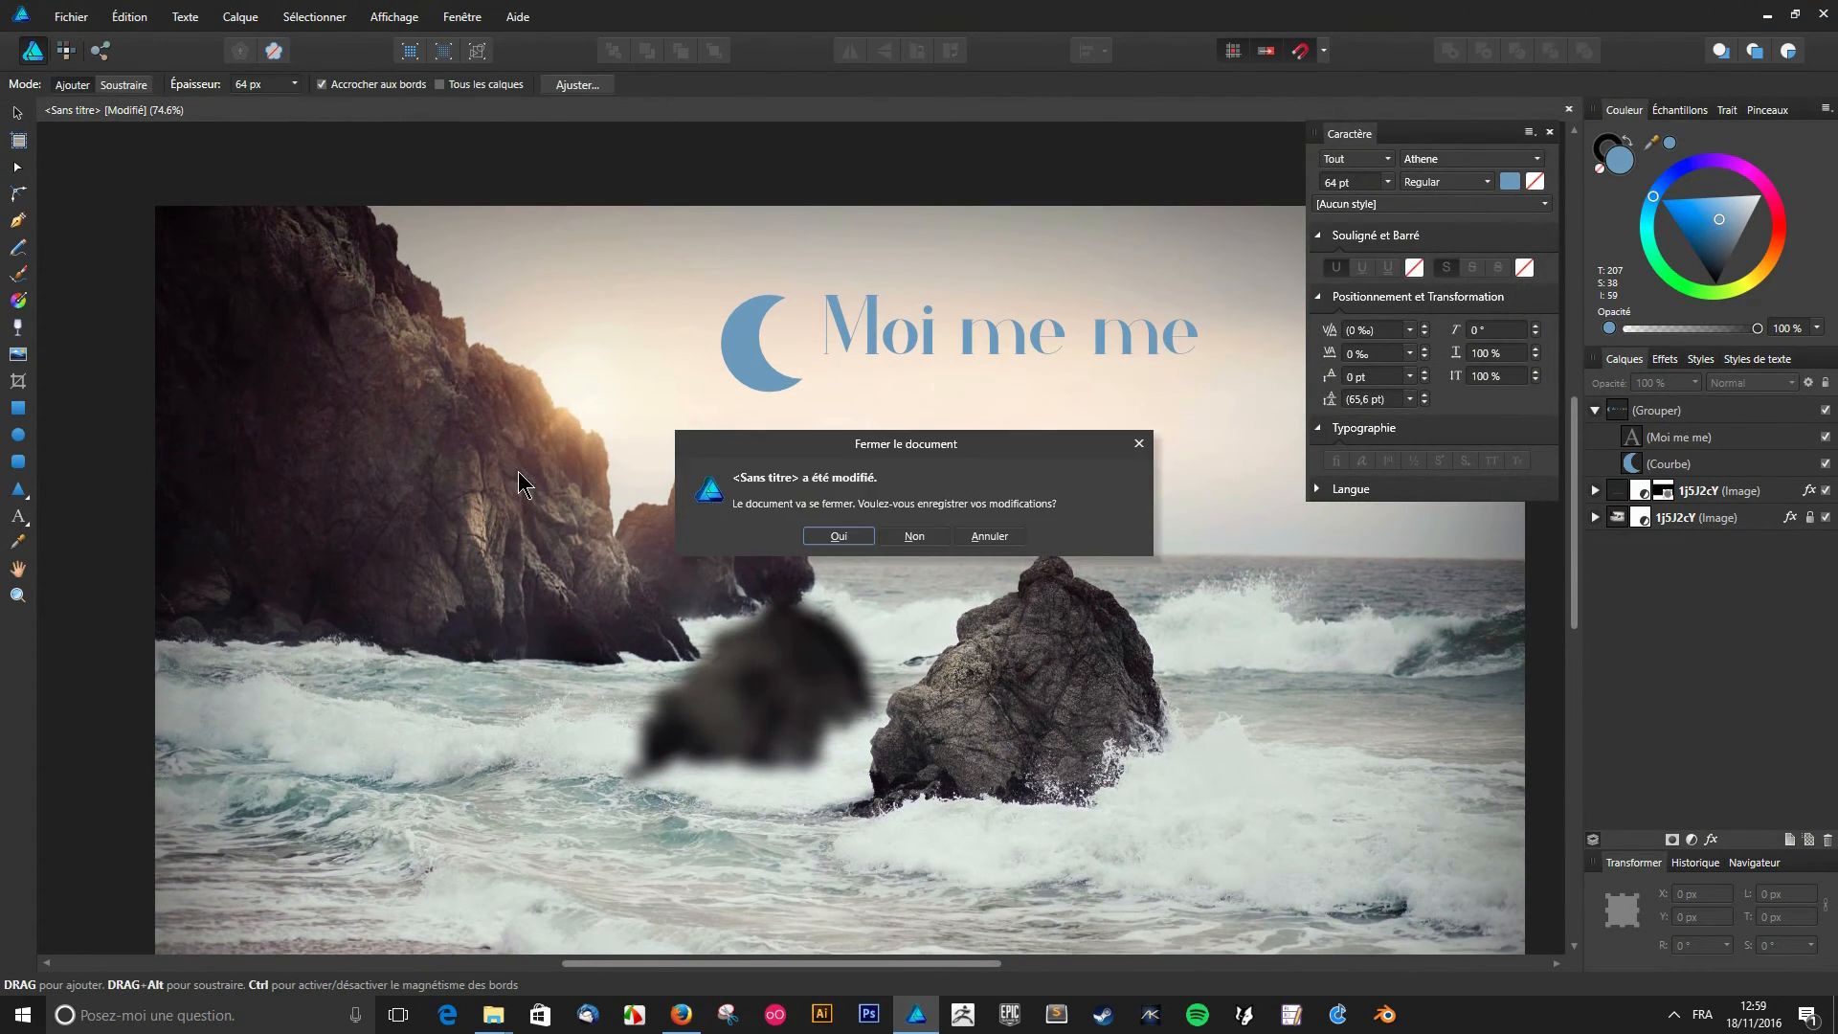
left_click(840, 536)
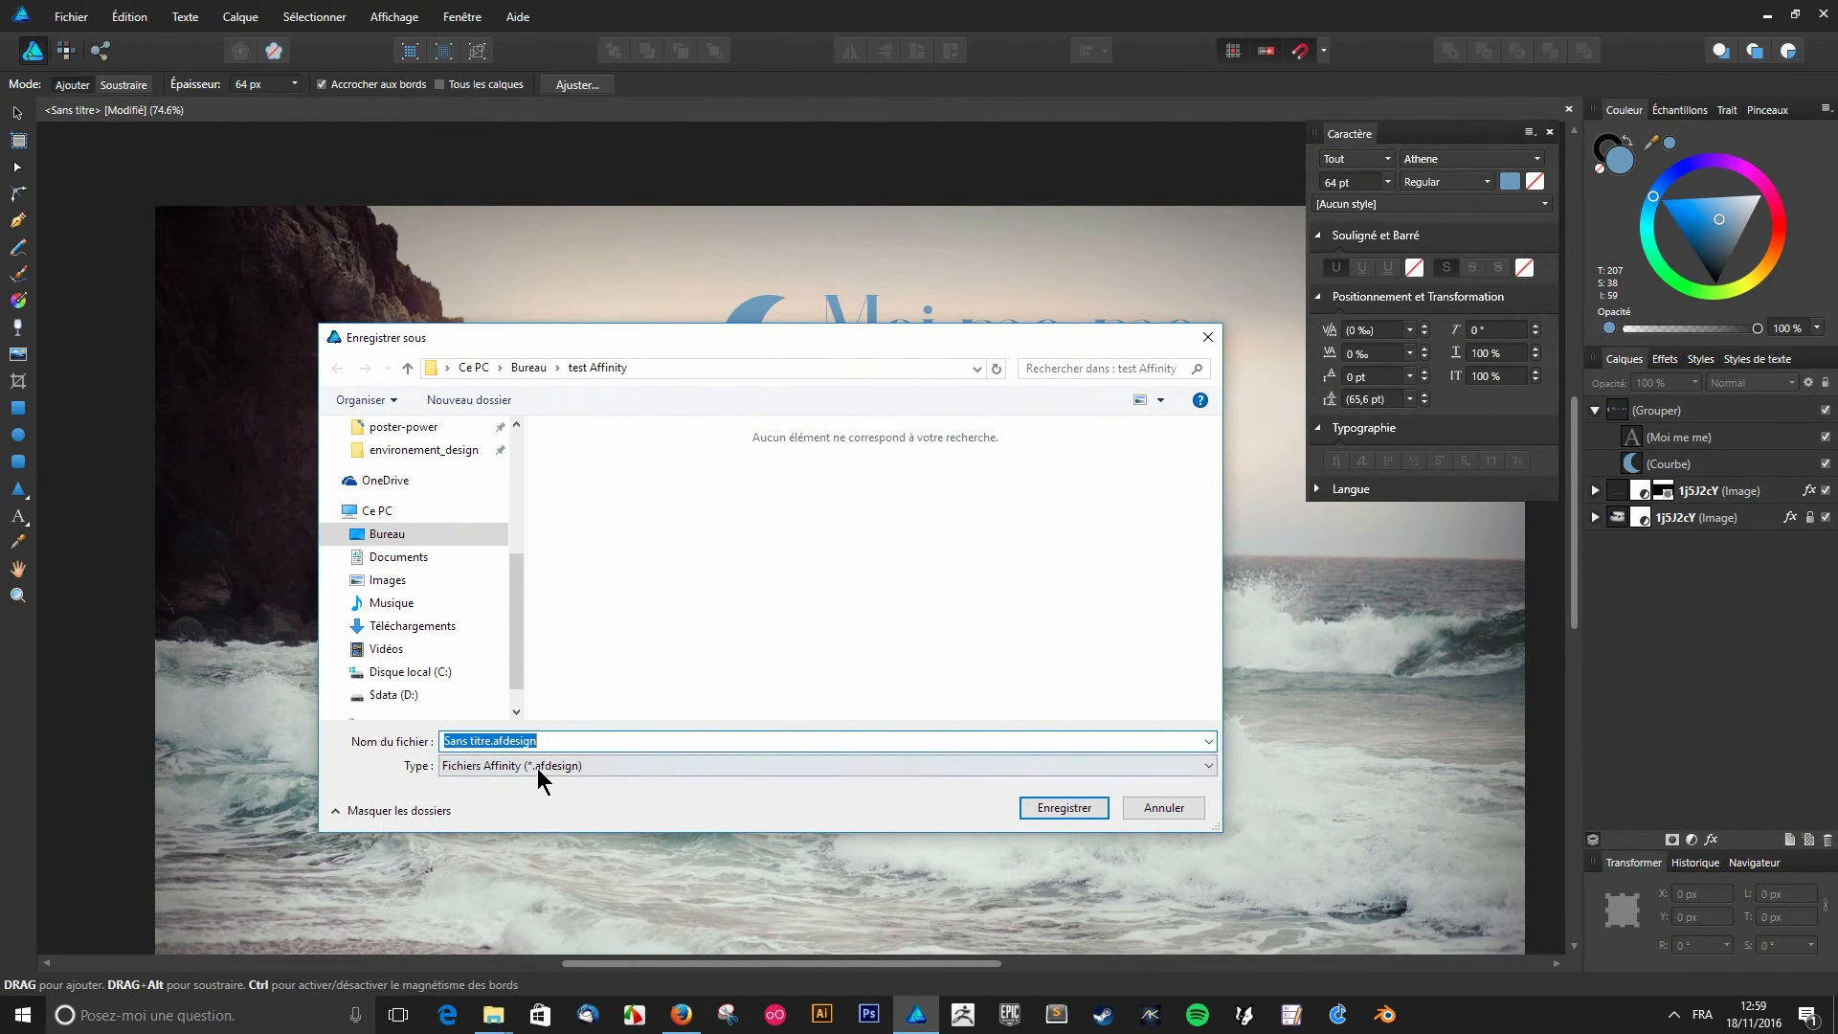
left_click(537, 768)
left_click(993, 766)
left_click(1157, 810)
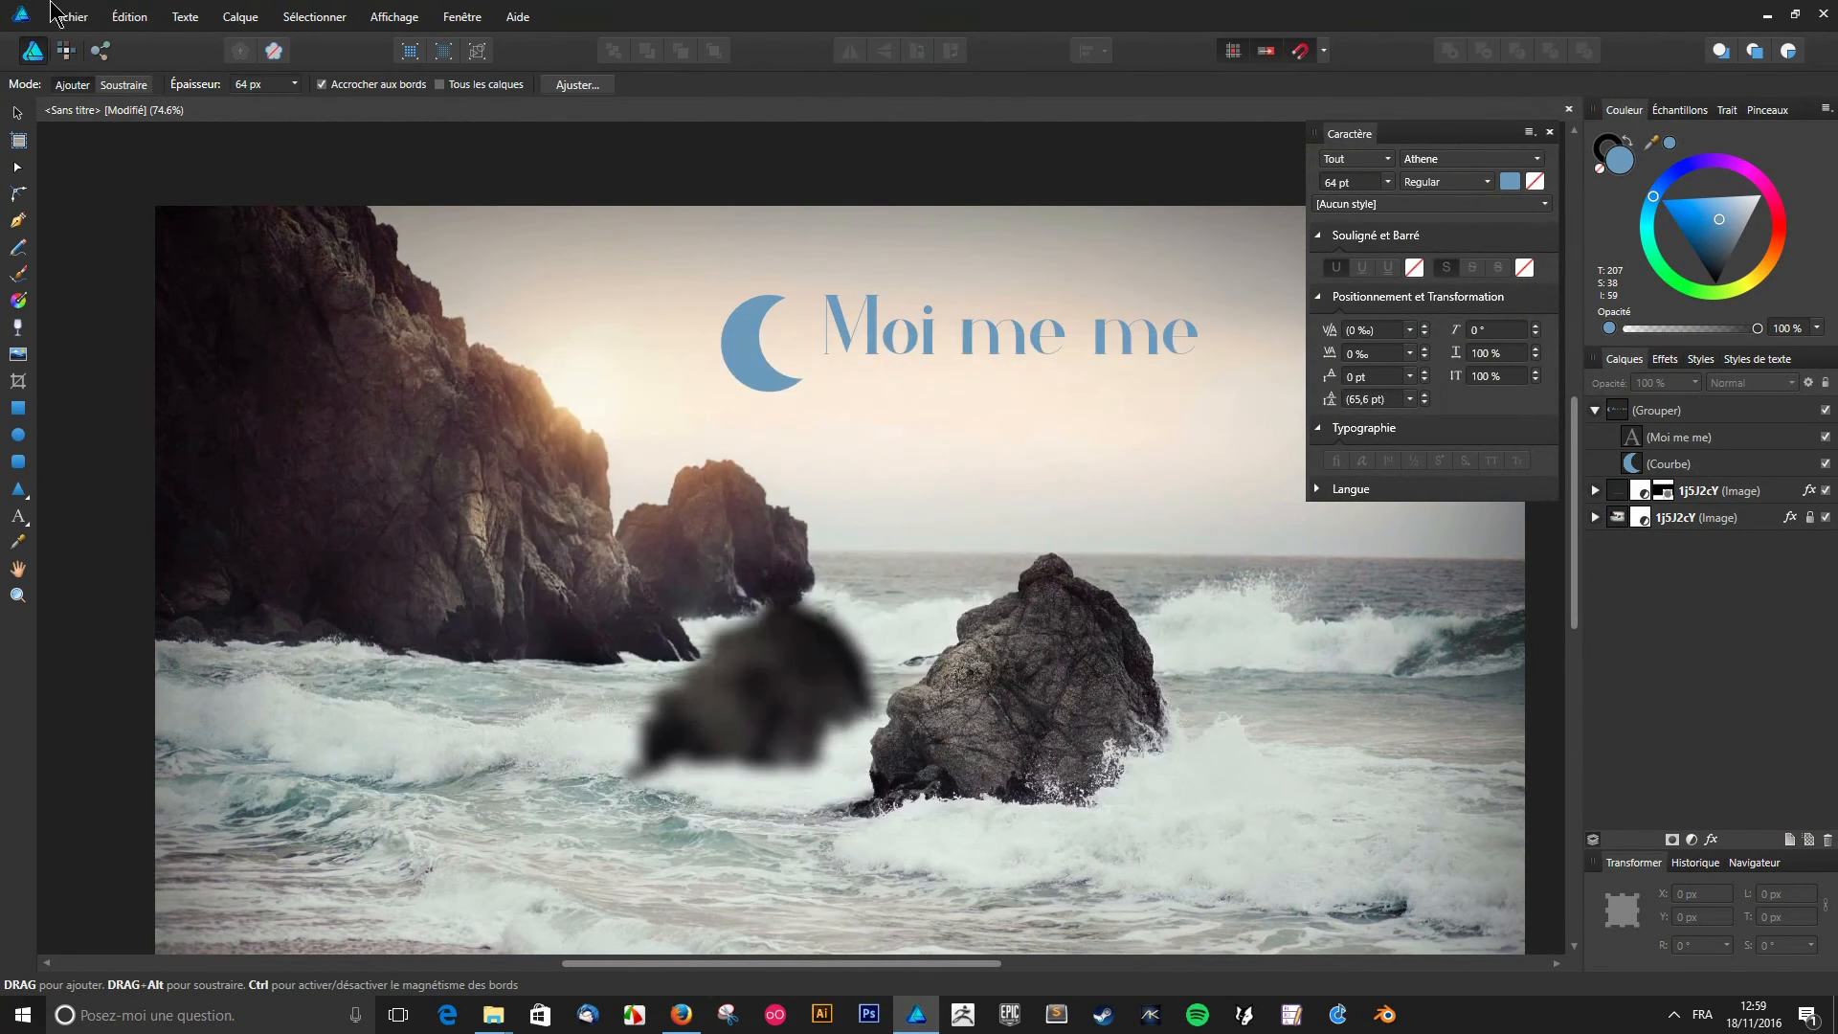
- Examine the file export settings for formats such as EPS, PNG and GIF, and leave without exporting
left_click(63, 16)
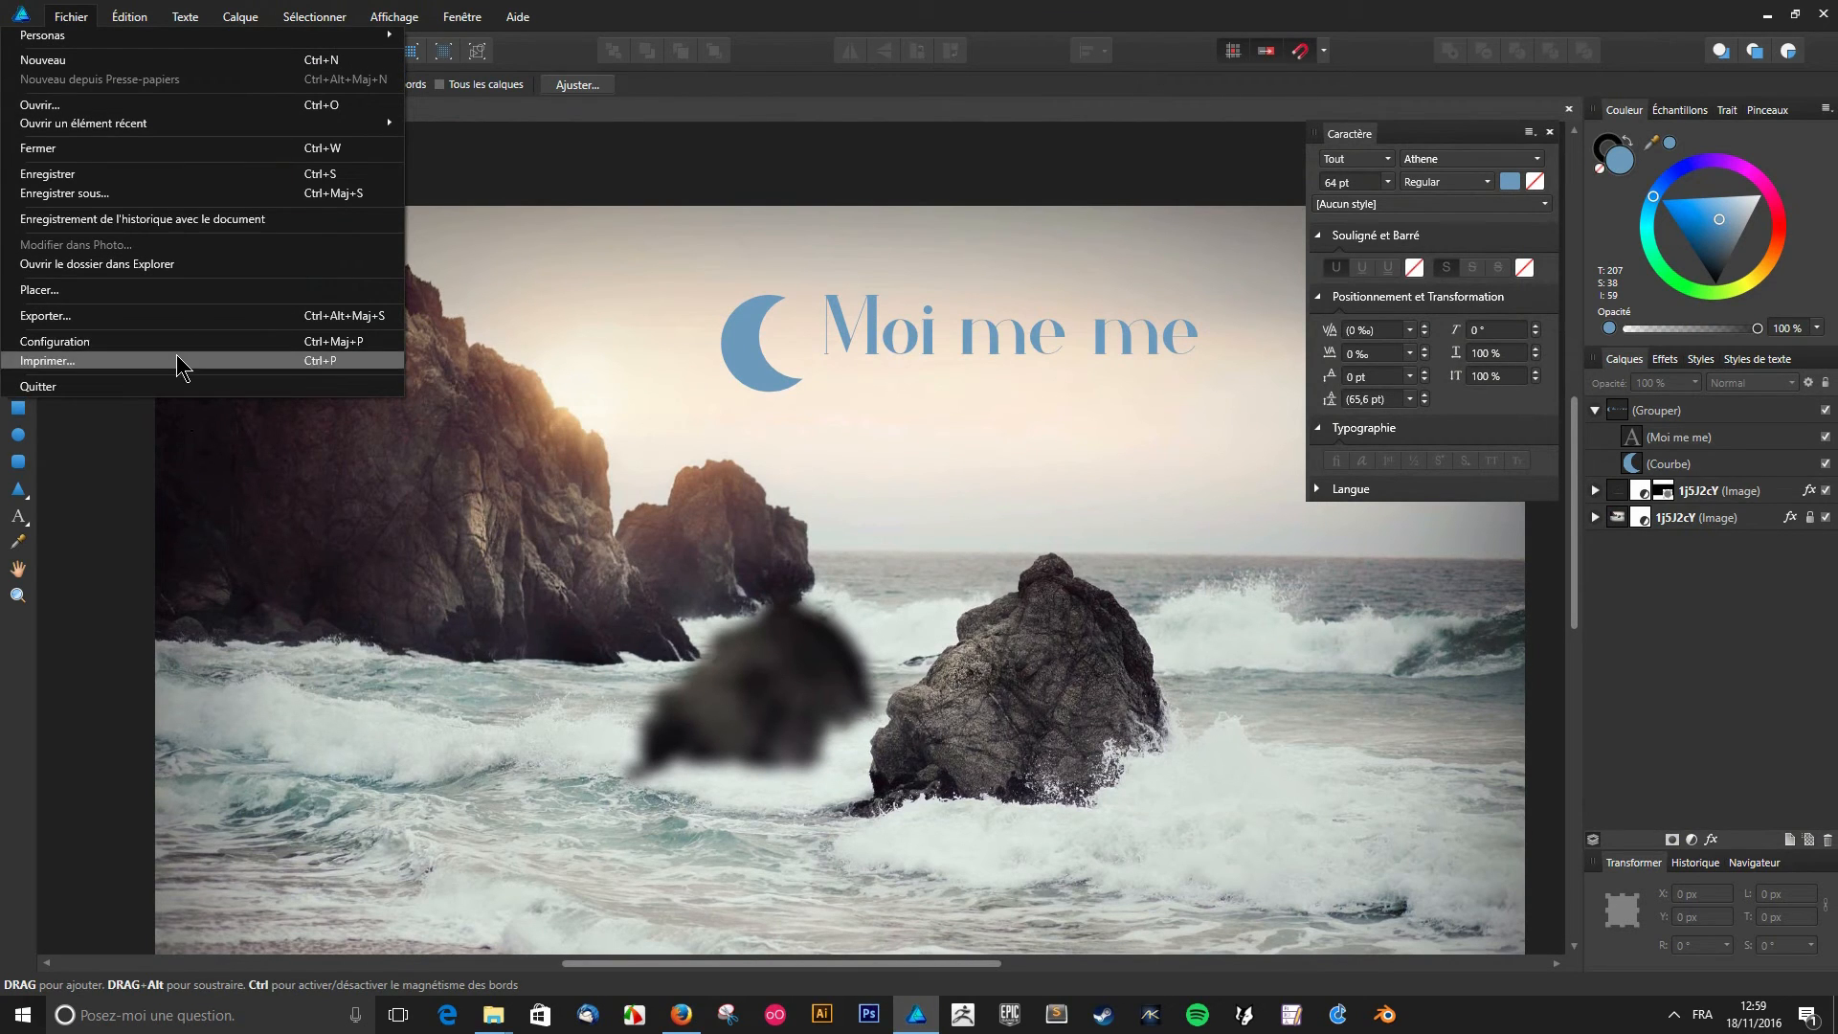
left_click(198, 317)
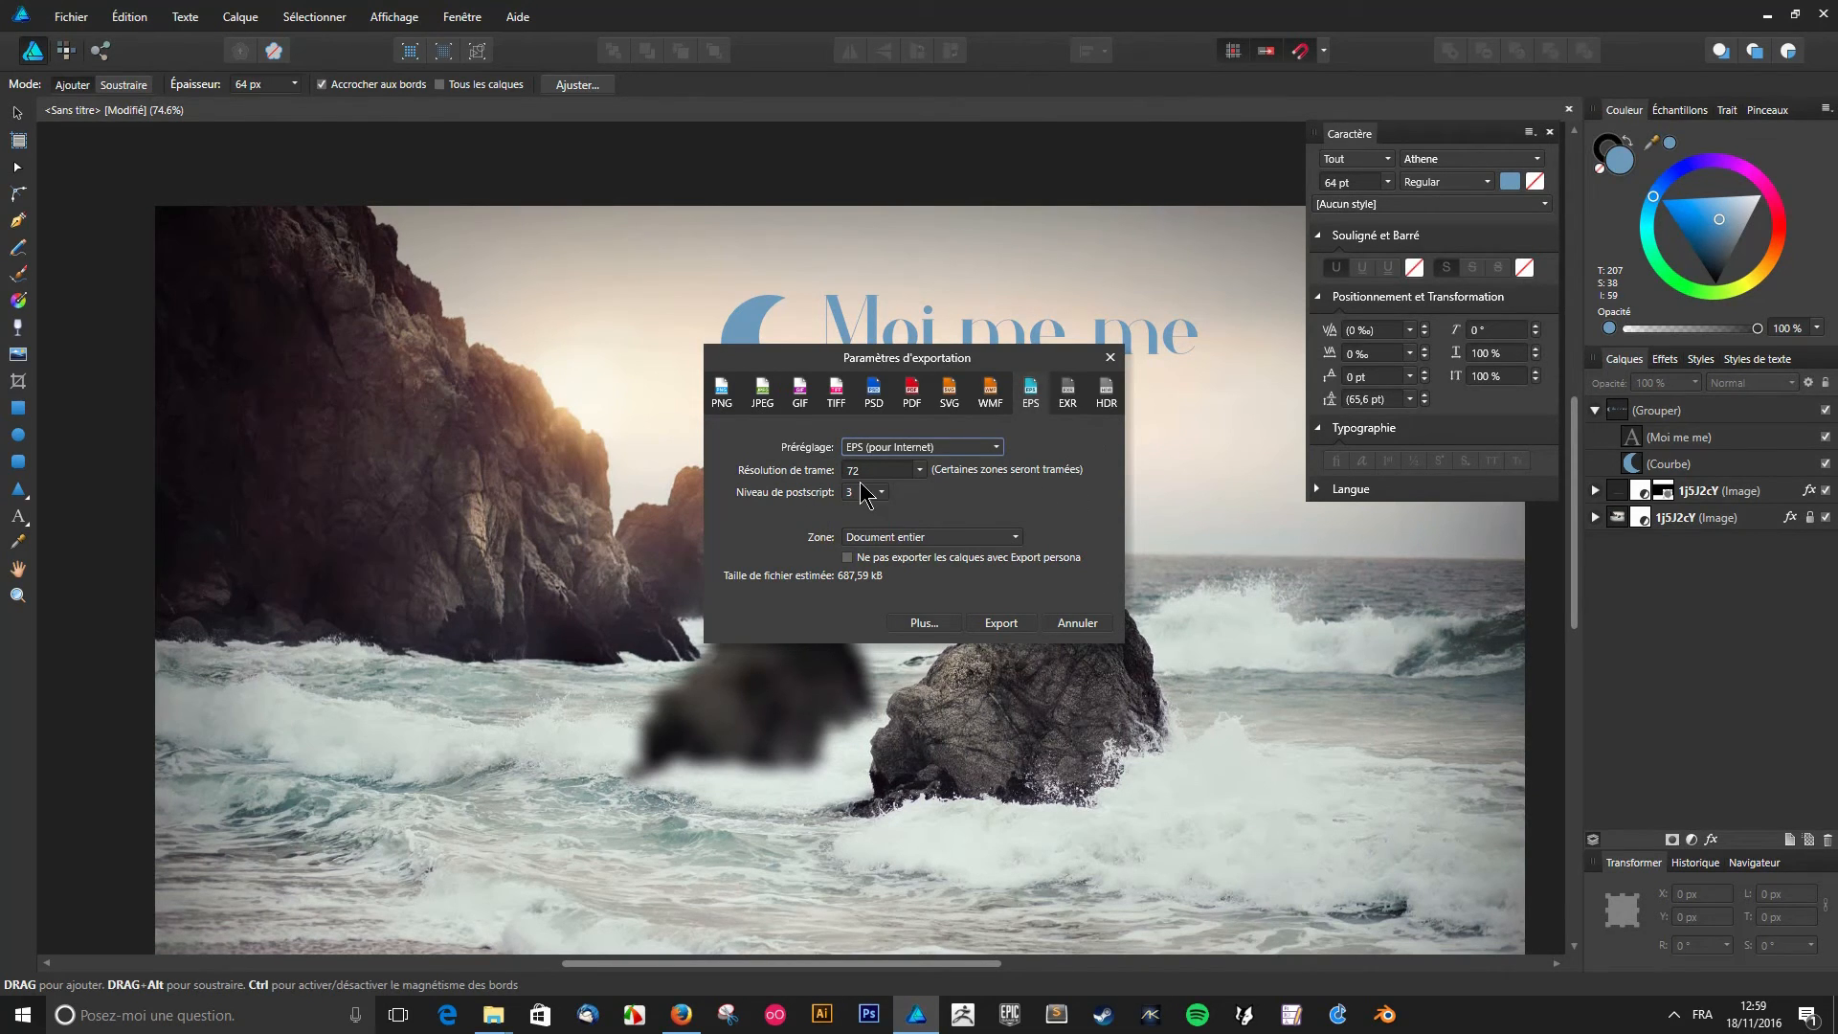
left_click(762, 392)
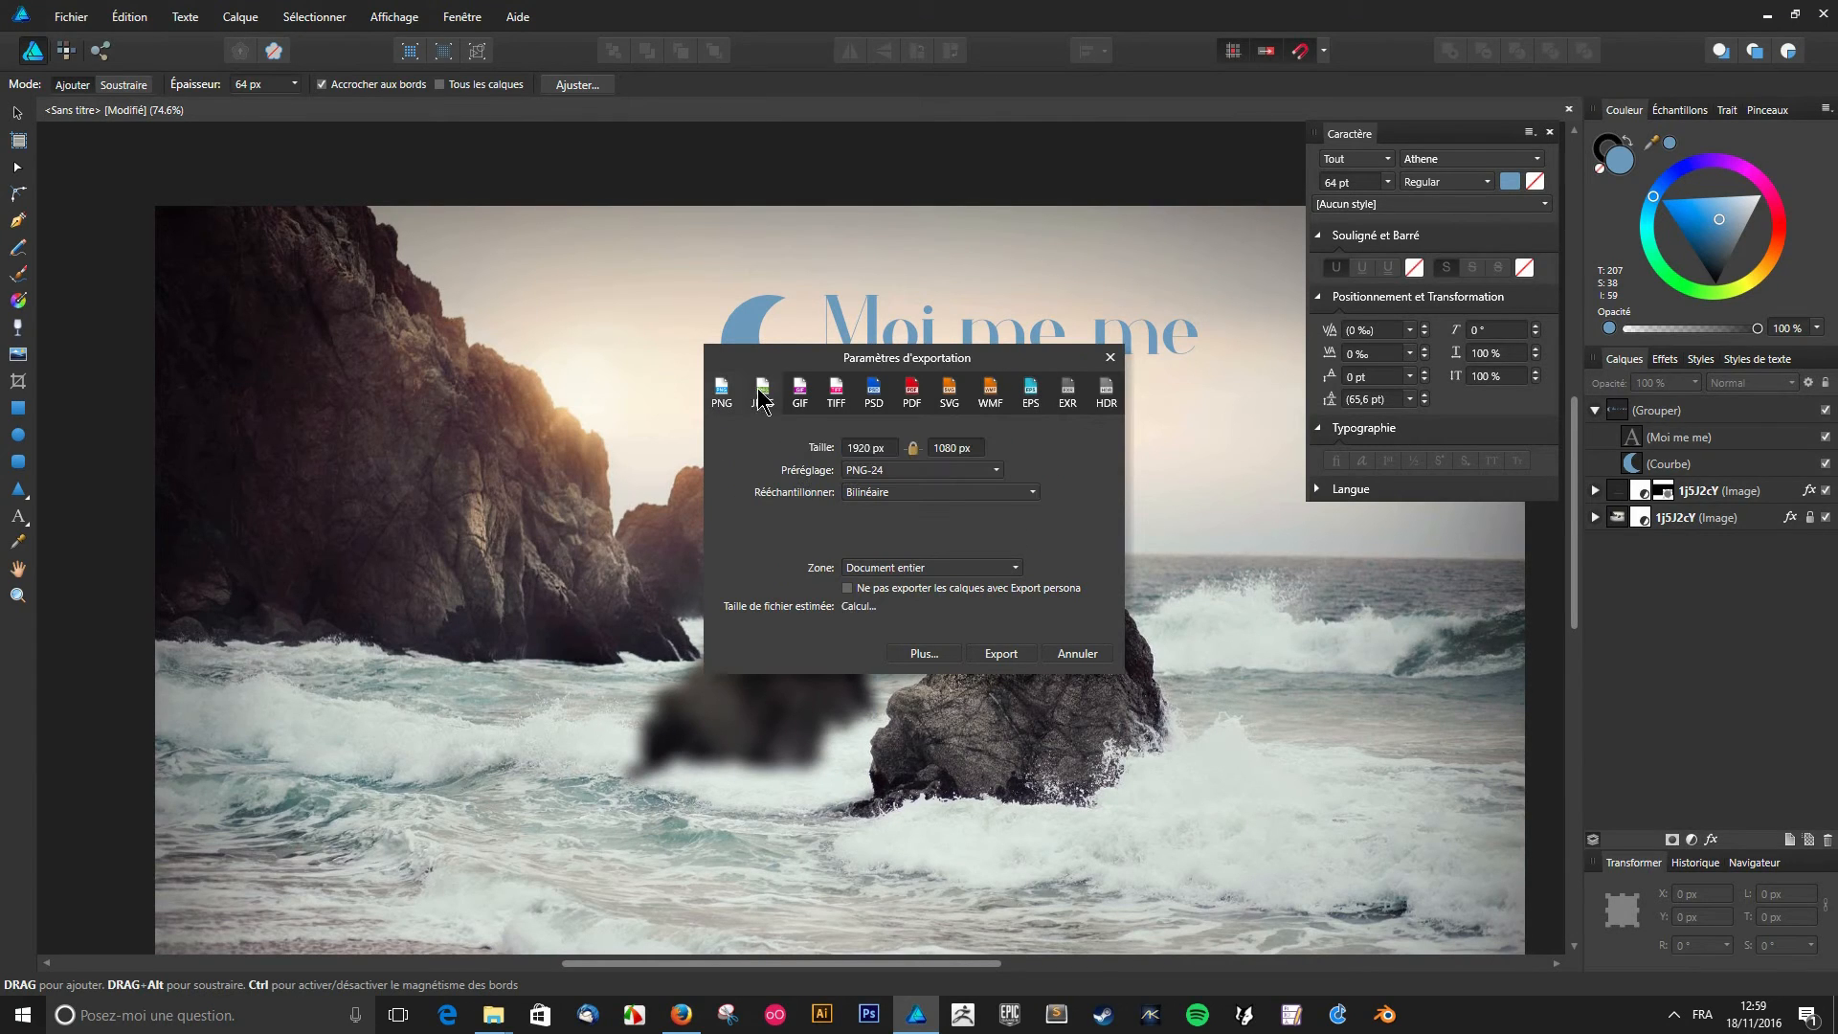
left_click(799, 391)
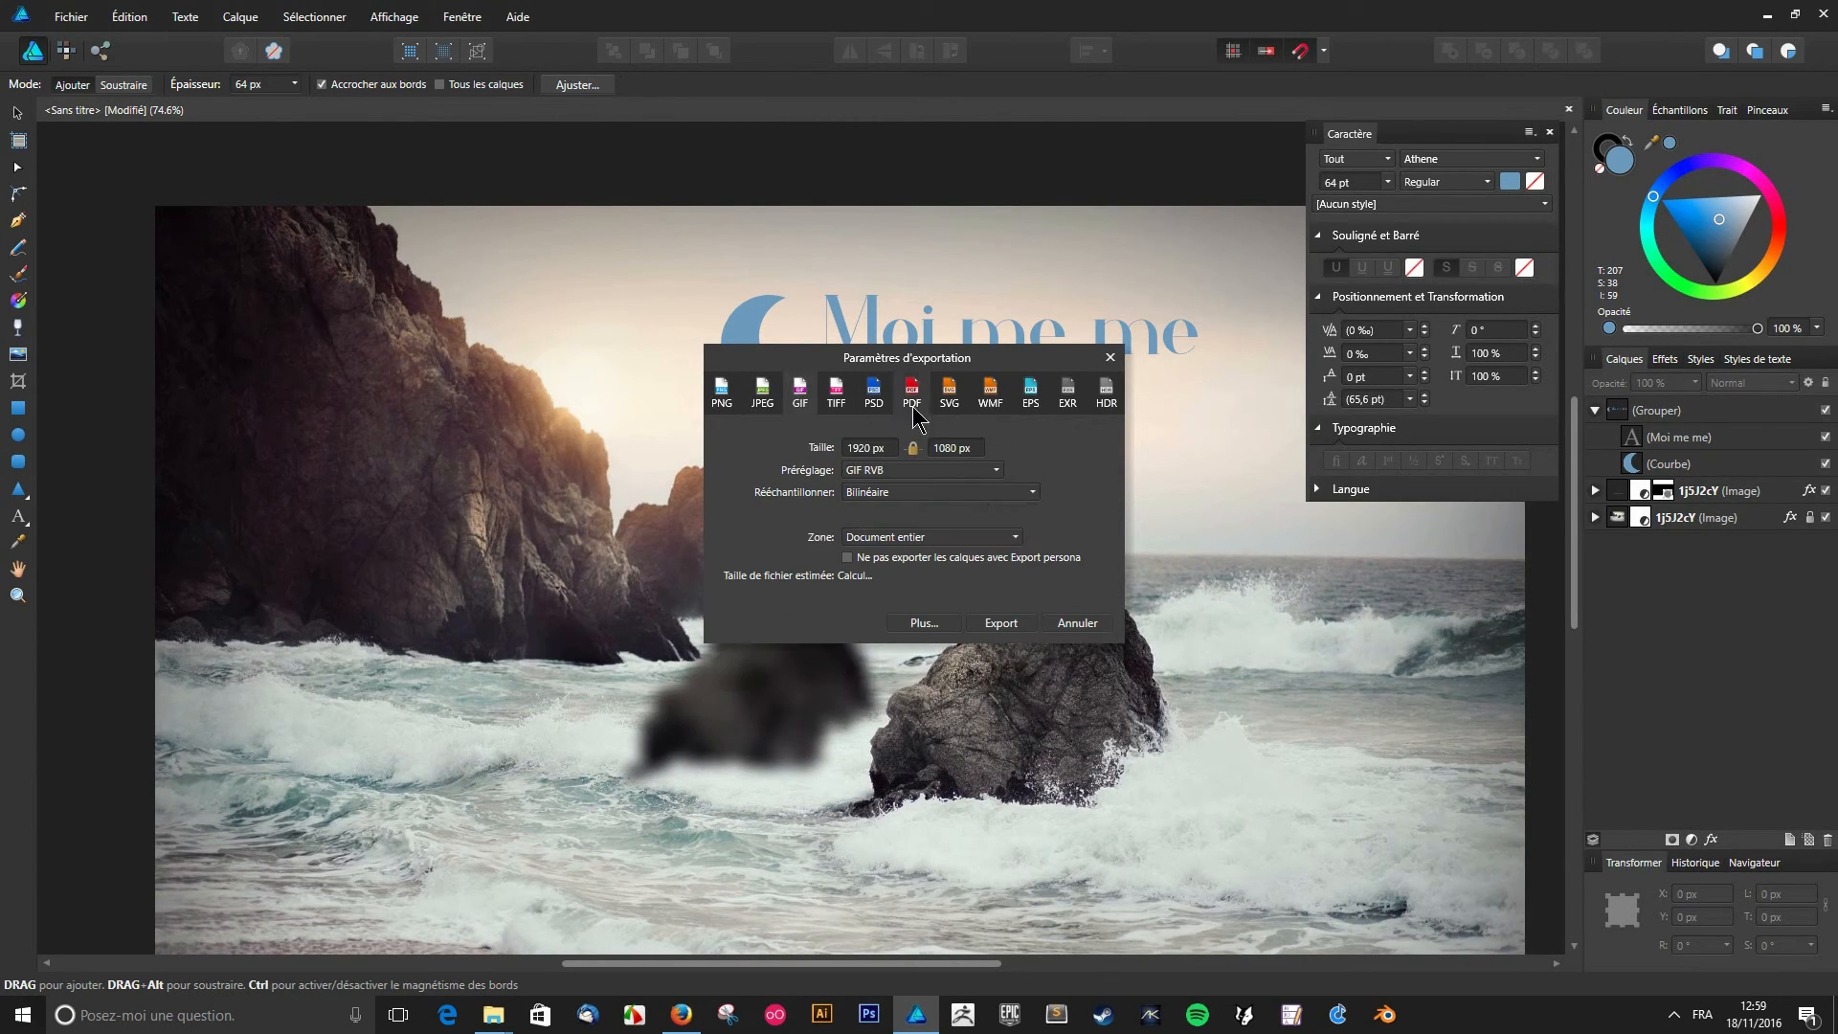
left_click(1110, 358)
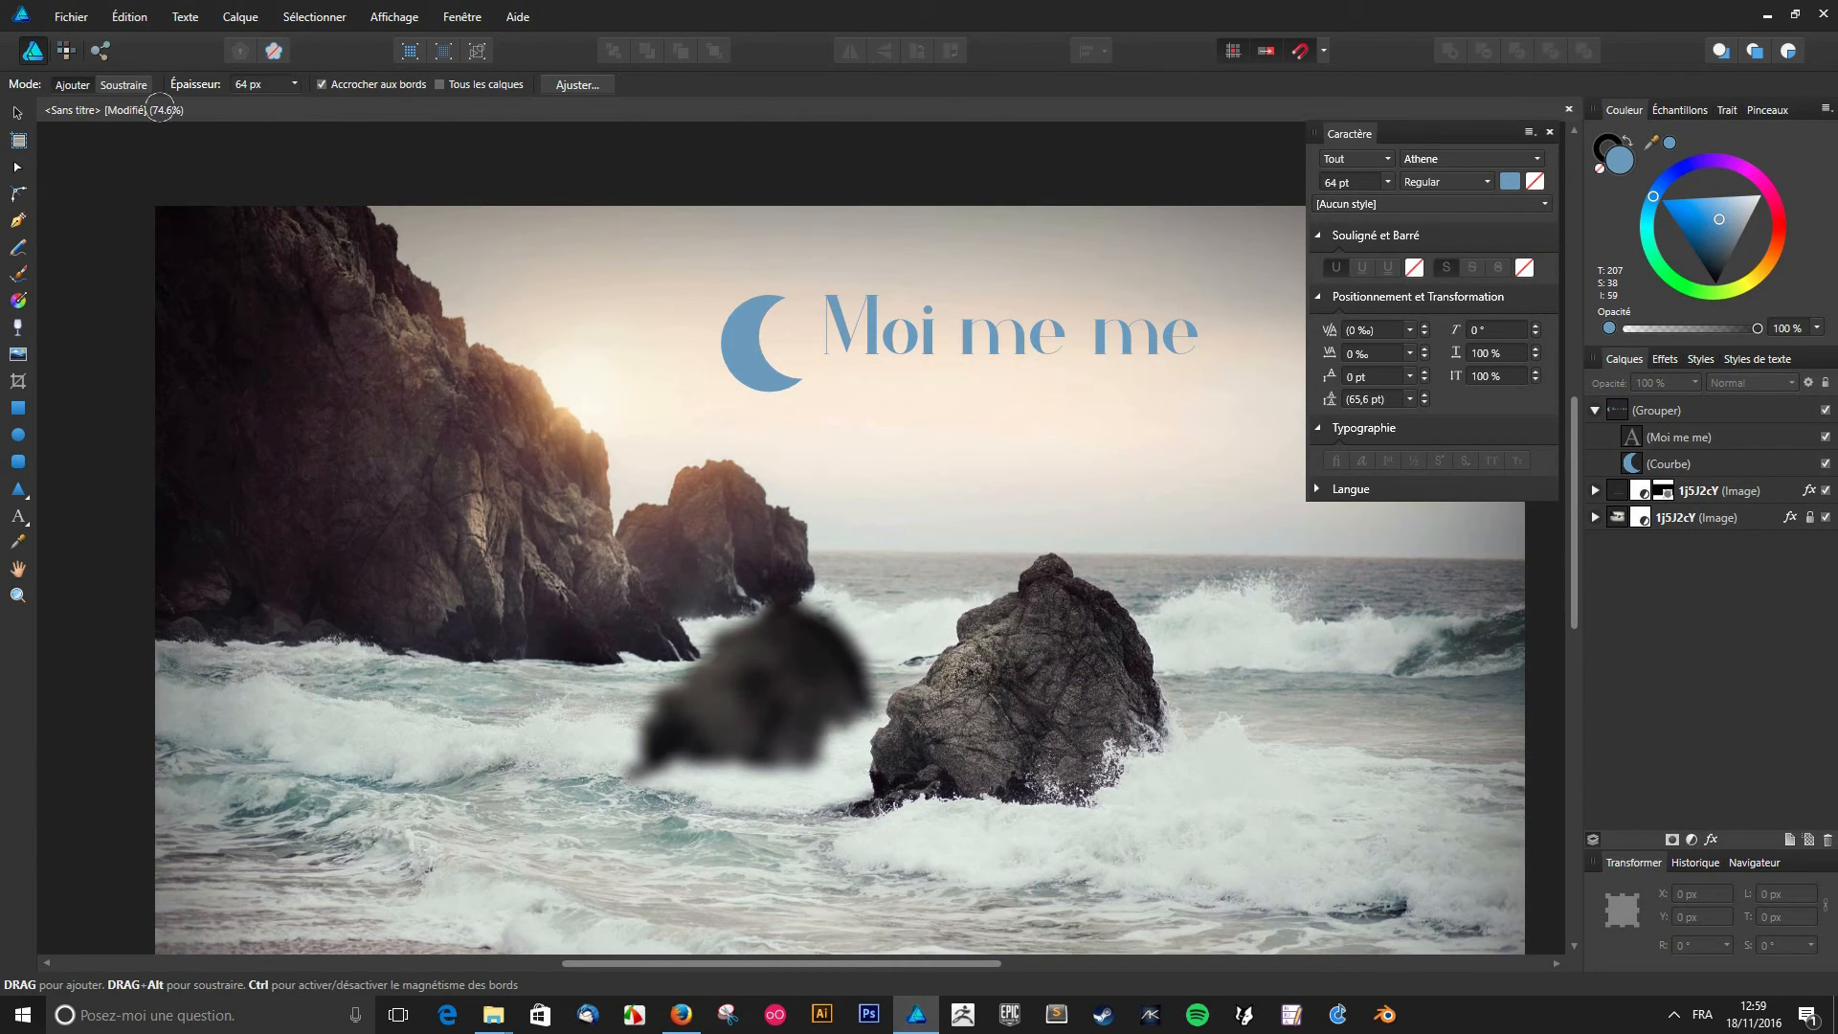
- Close the composition document without saving its changes
key("v")
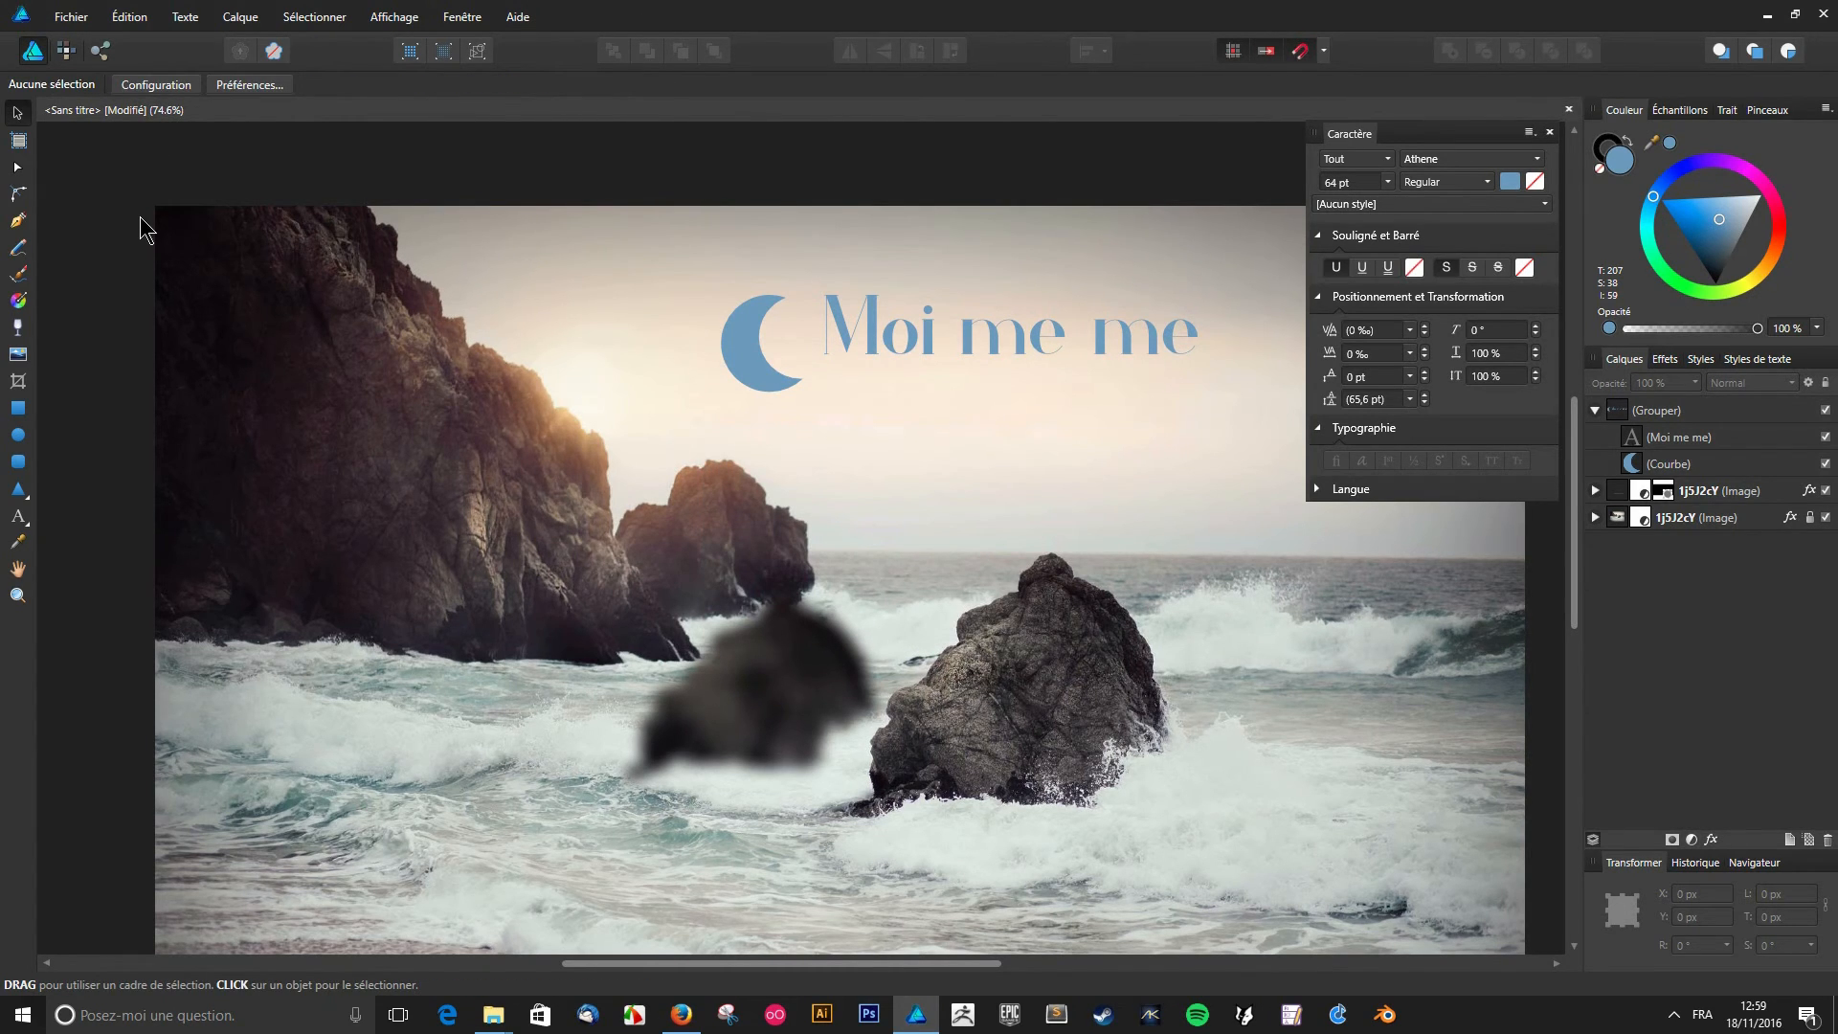
key("ctrl+w")
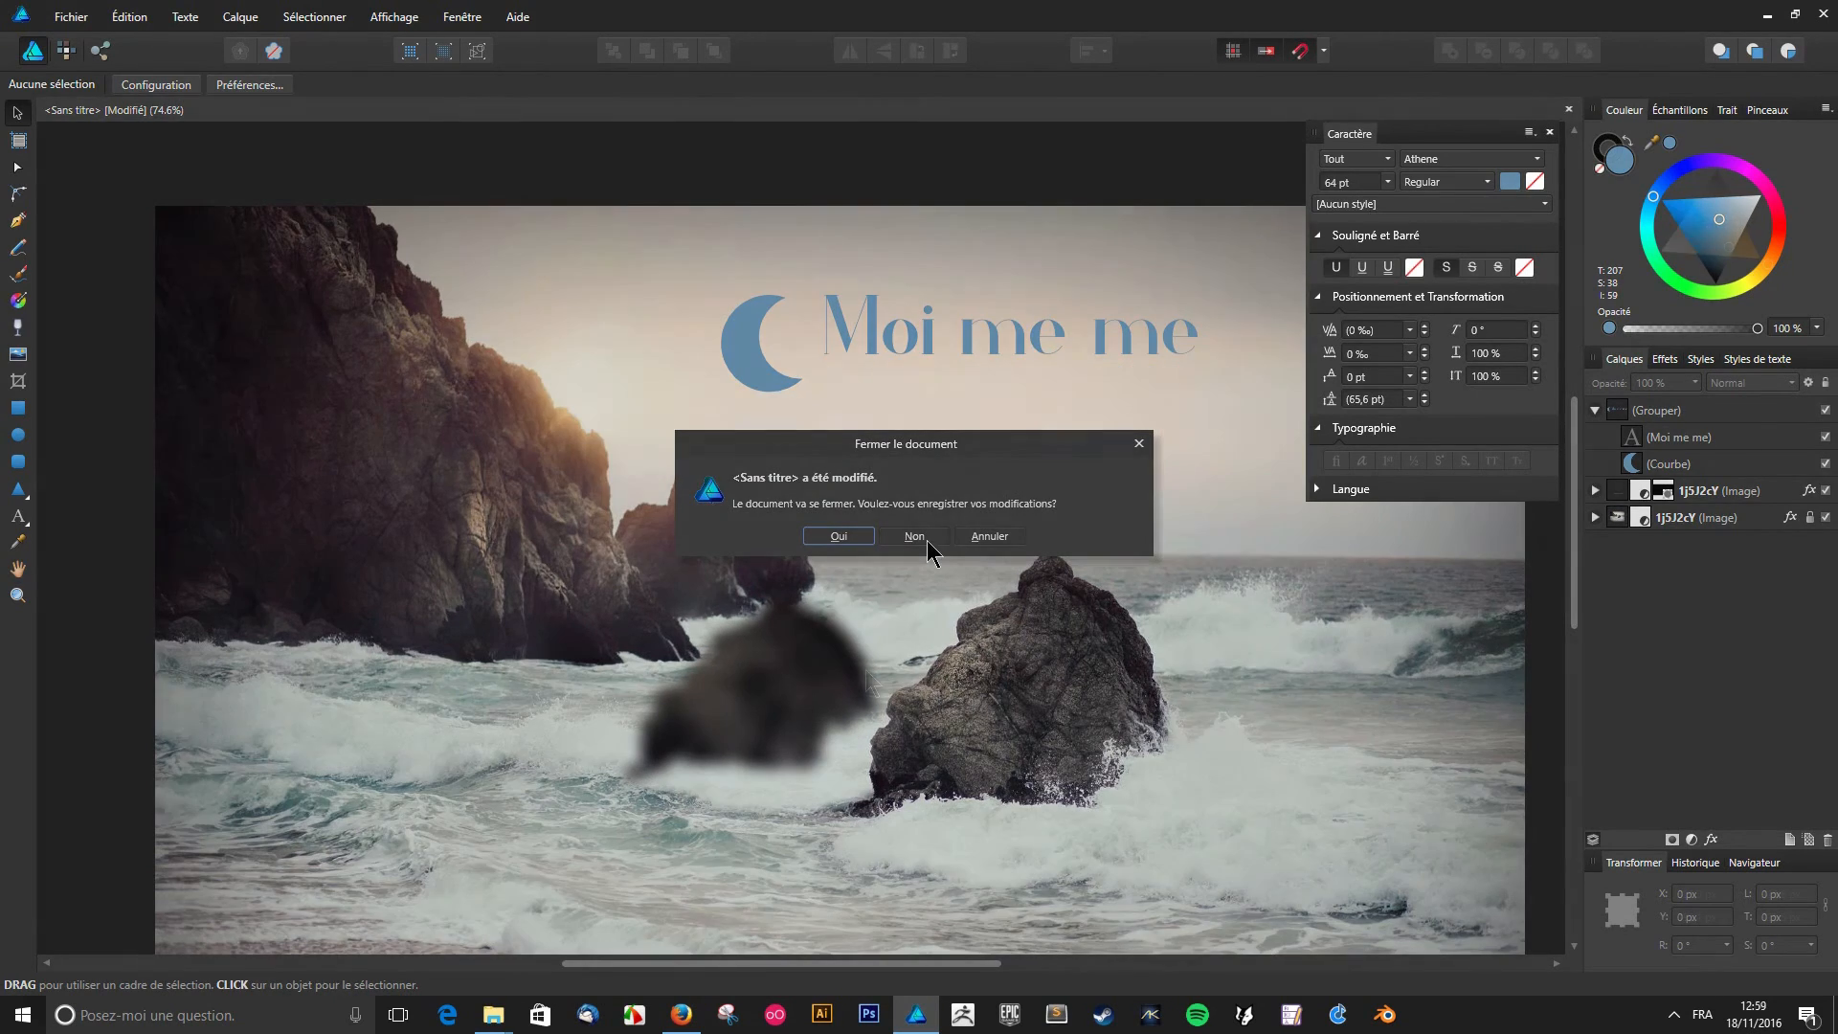
left_click(917, 537)
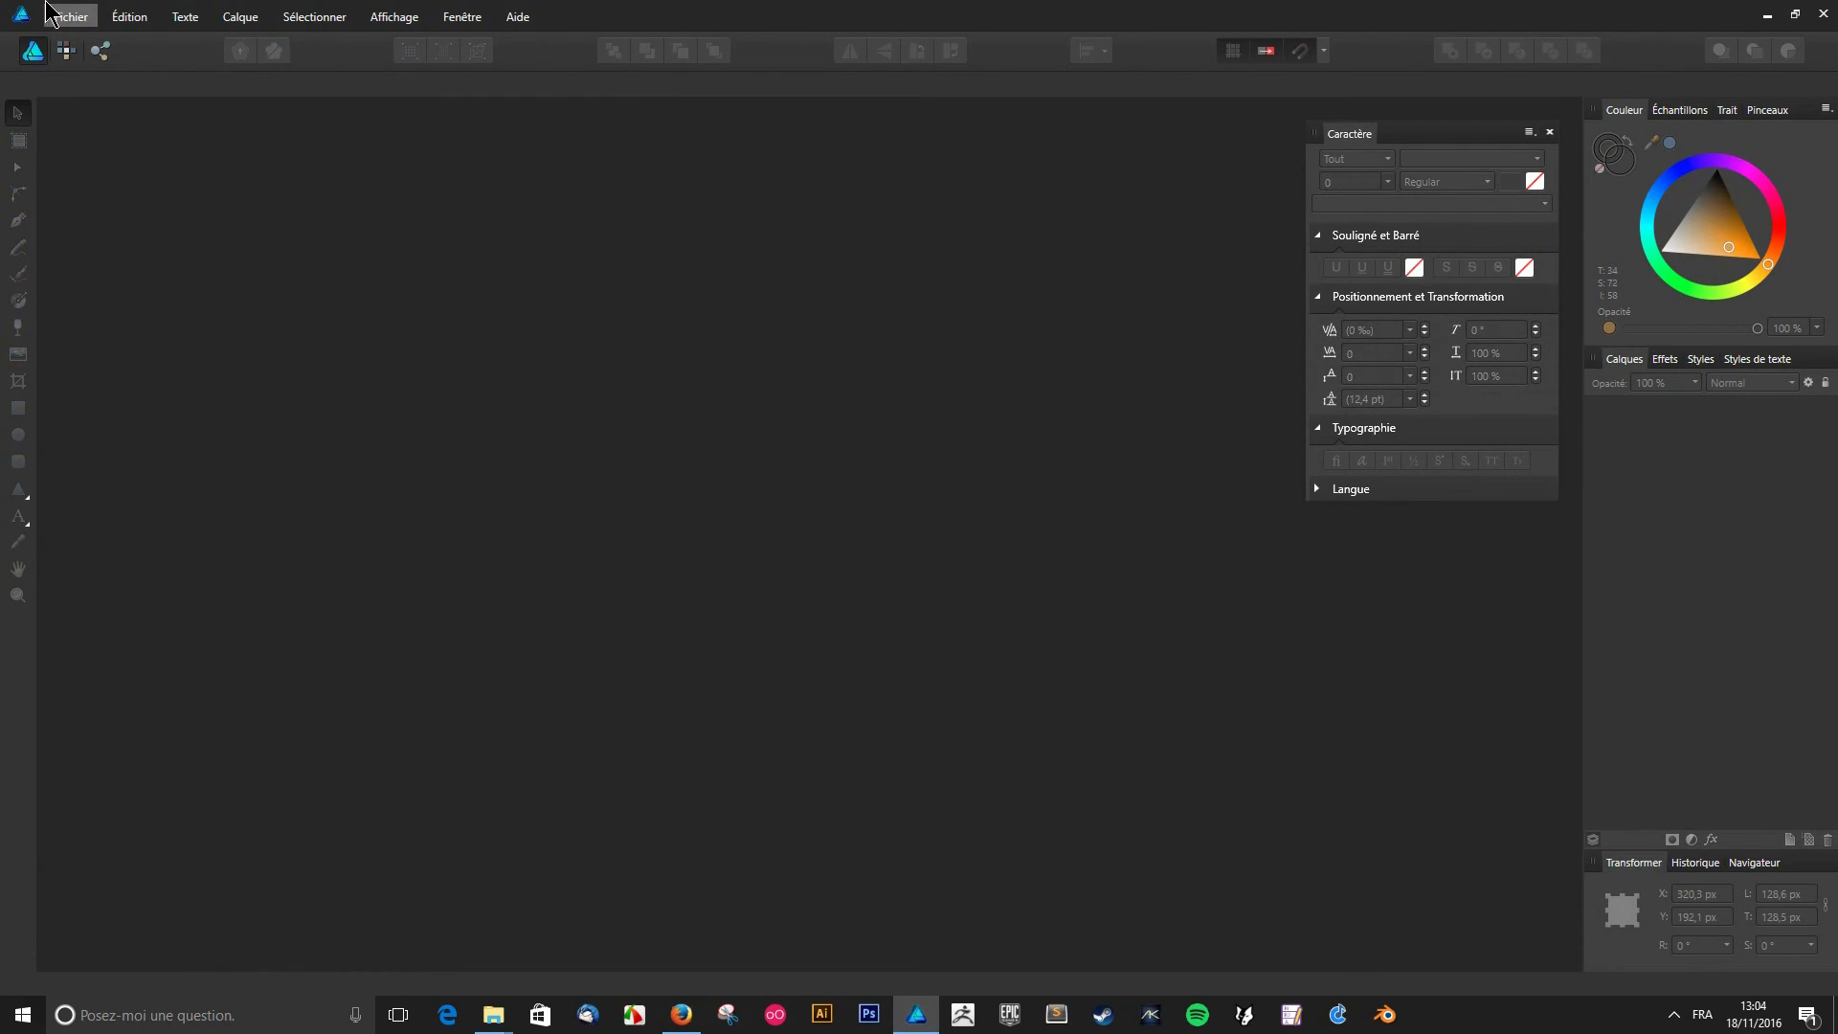
- Open the Illustrator file pattern_003.ai from the test Affinity folder with the offered import options
left_click(70, 16)
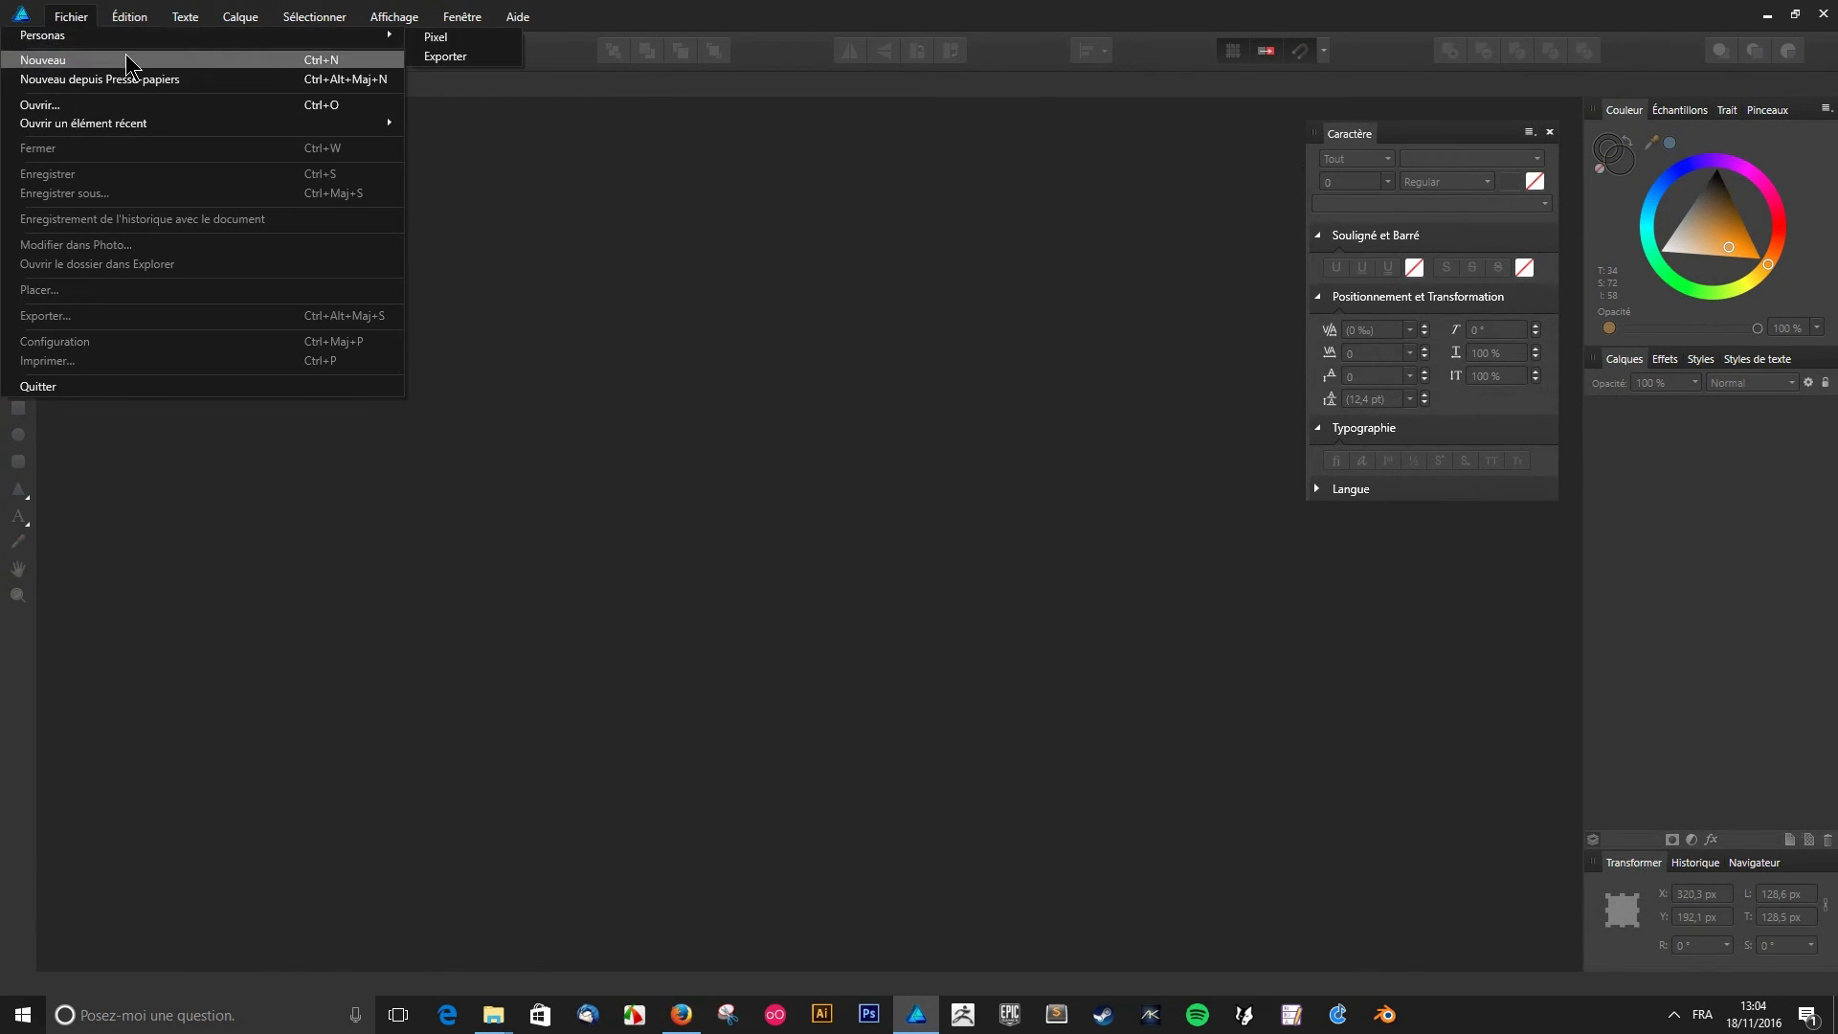
left_click(144, 110)
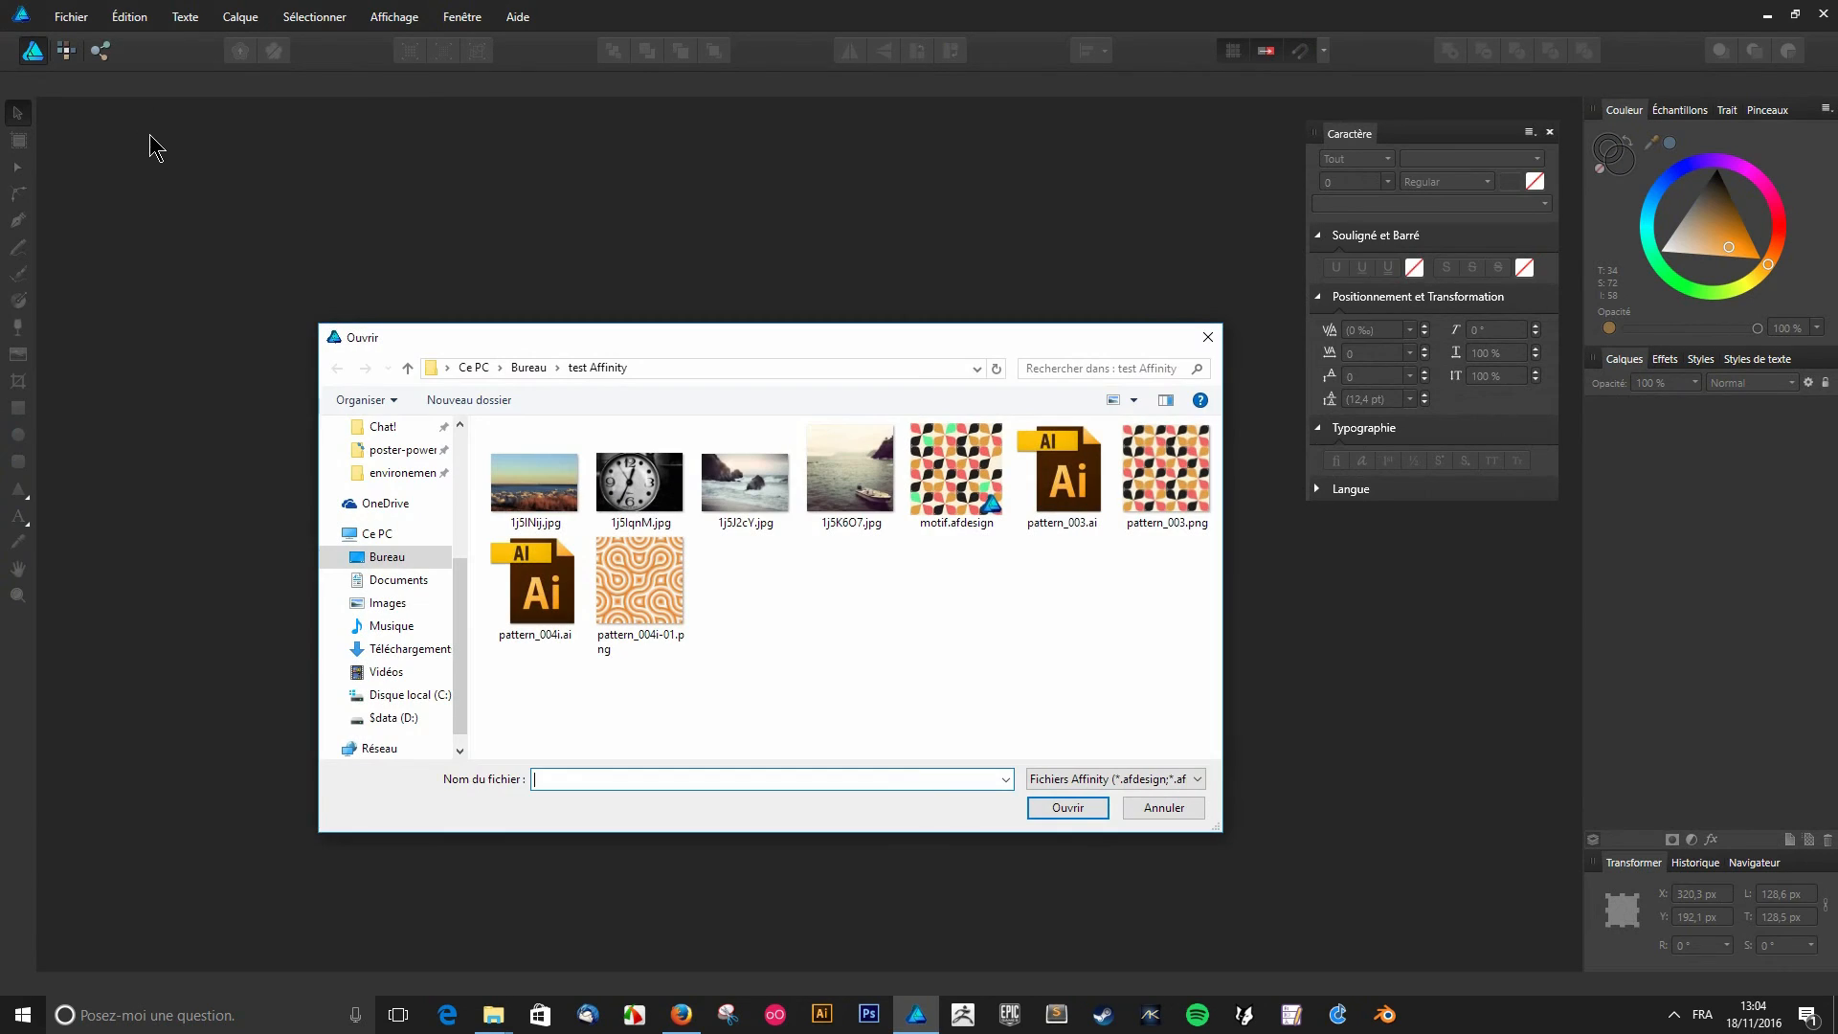
double_click(1049, 489)
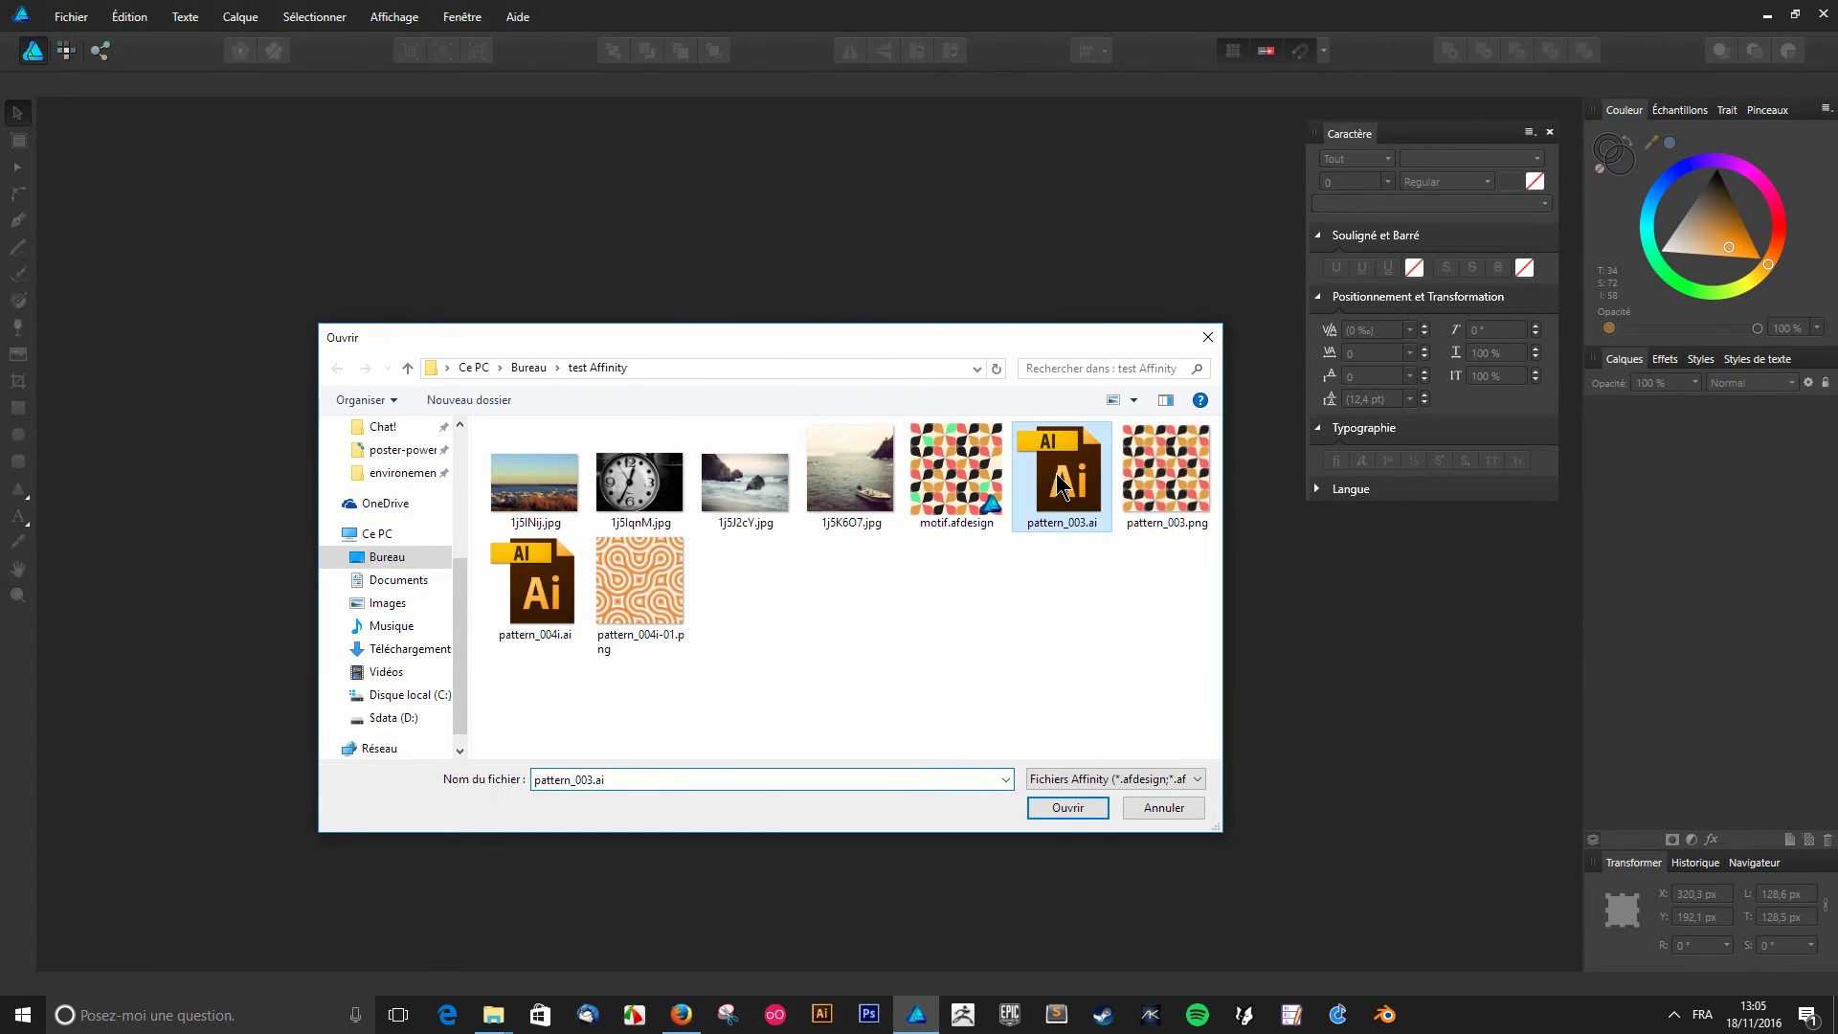
left_click(1092, 697)
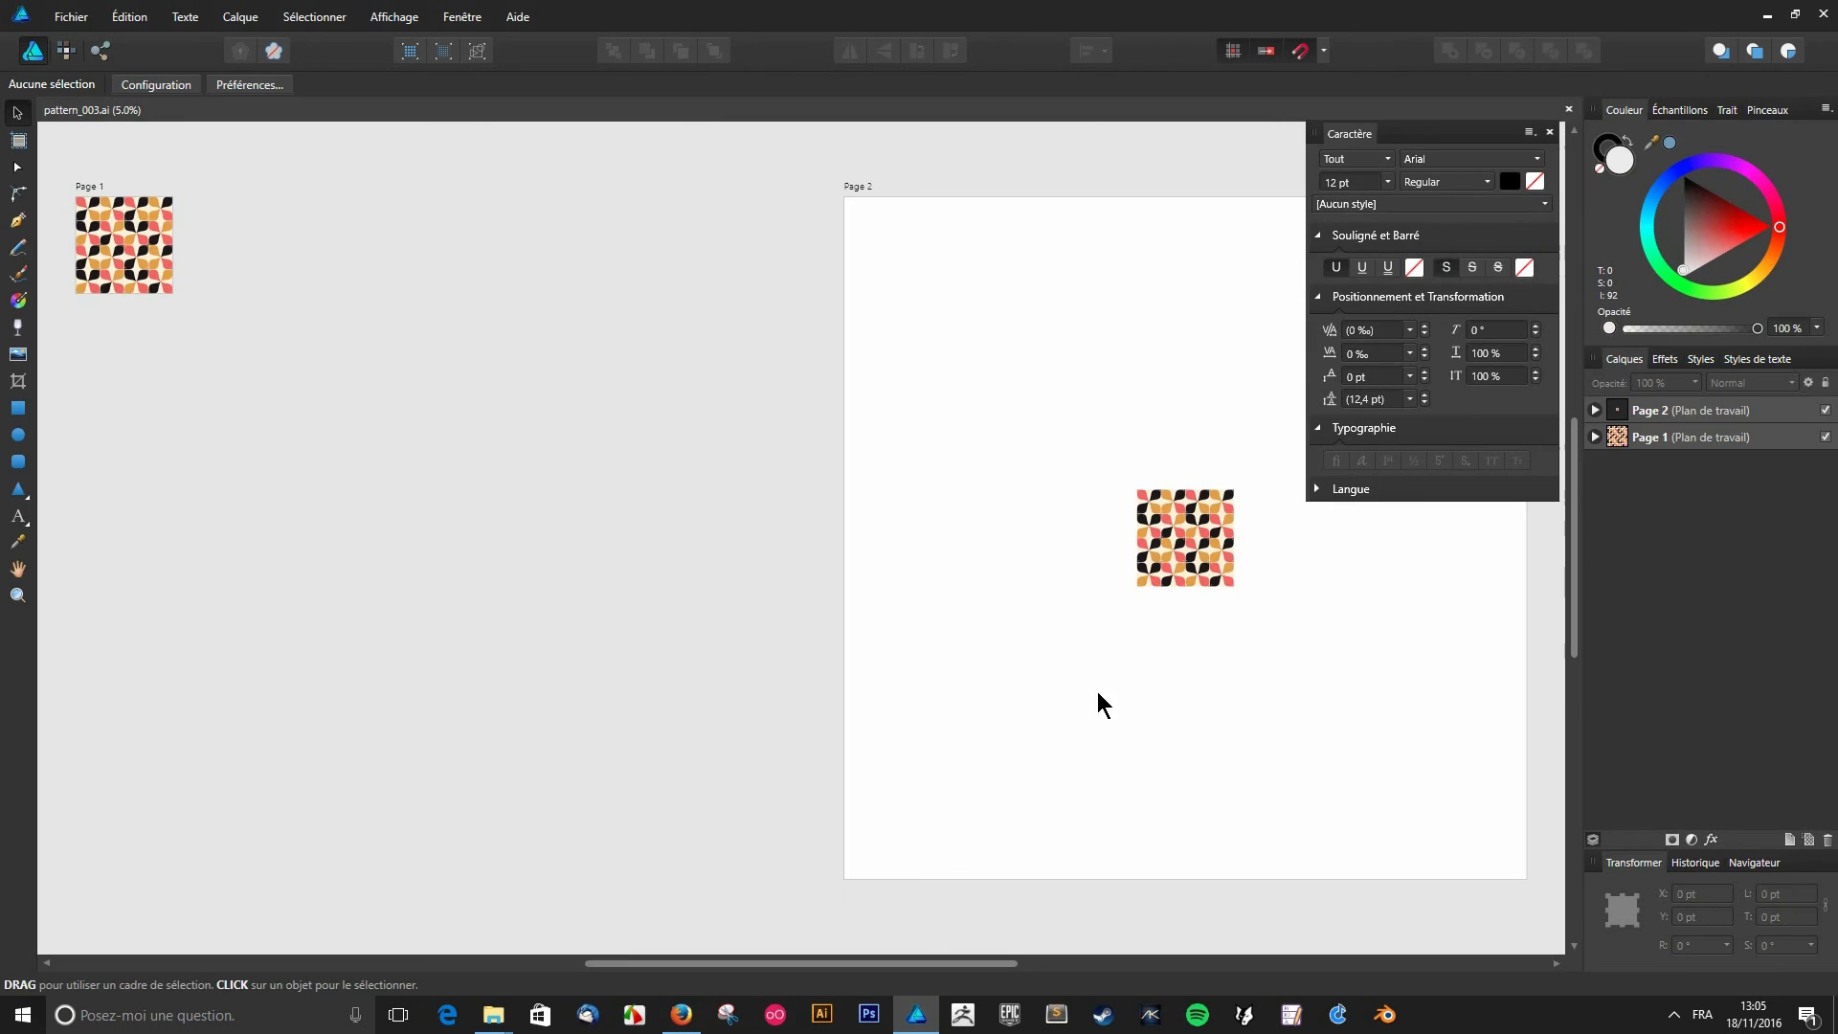
- Copy the Page 2 pattern shapes, close the file, and paste them into a new 1024 × 1024 px web document
left_click_drag(1029, 426, 1300, 640)
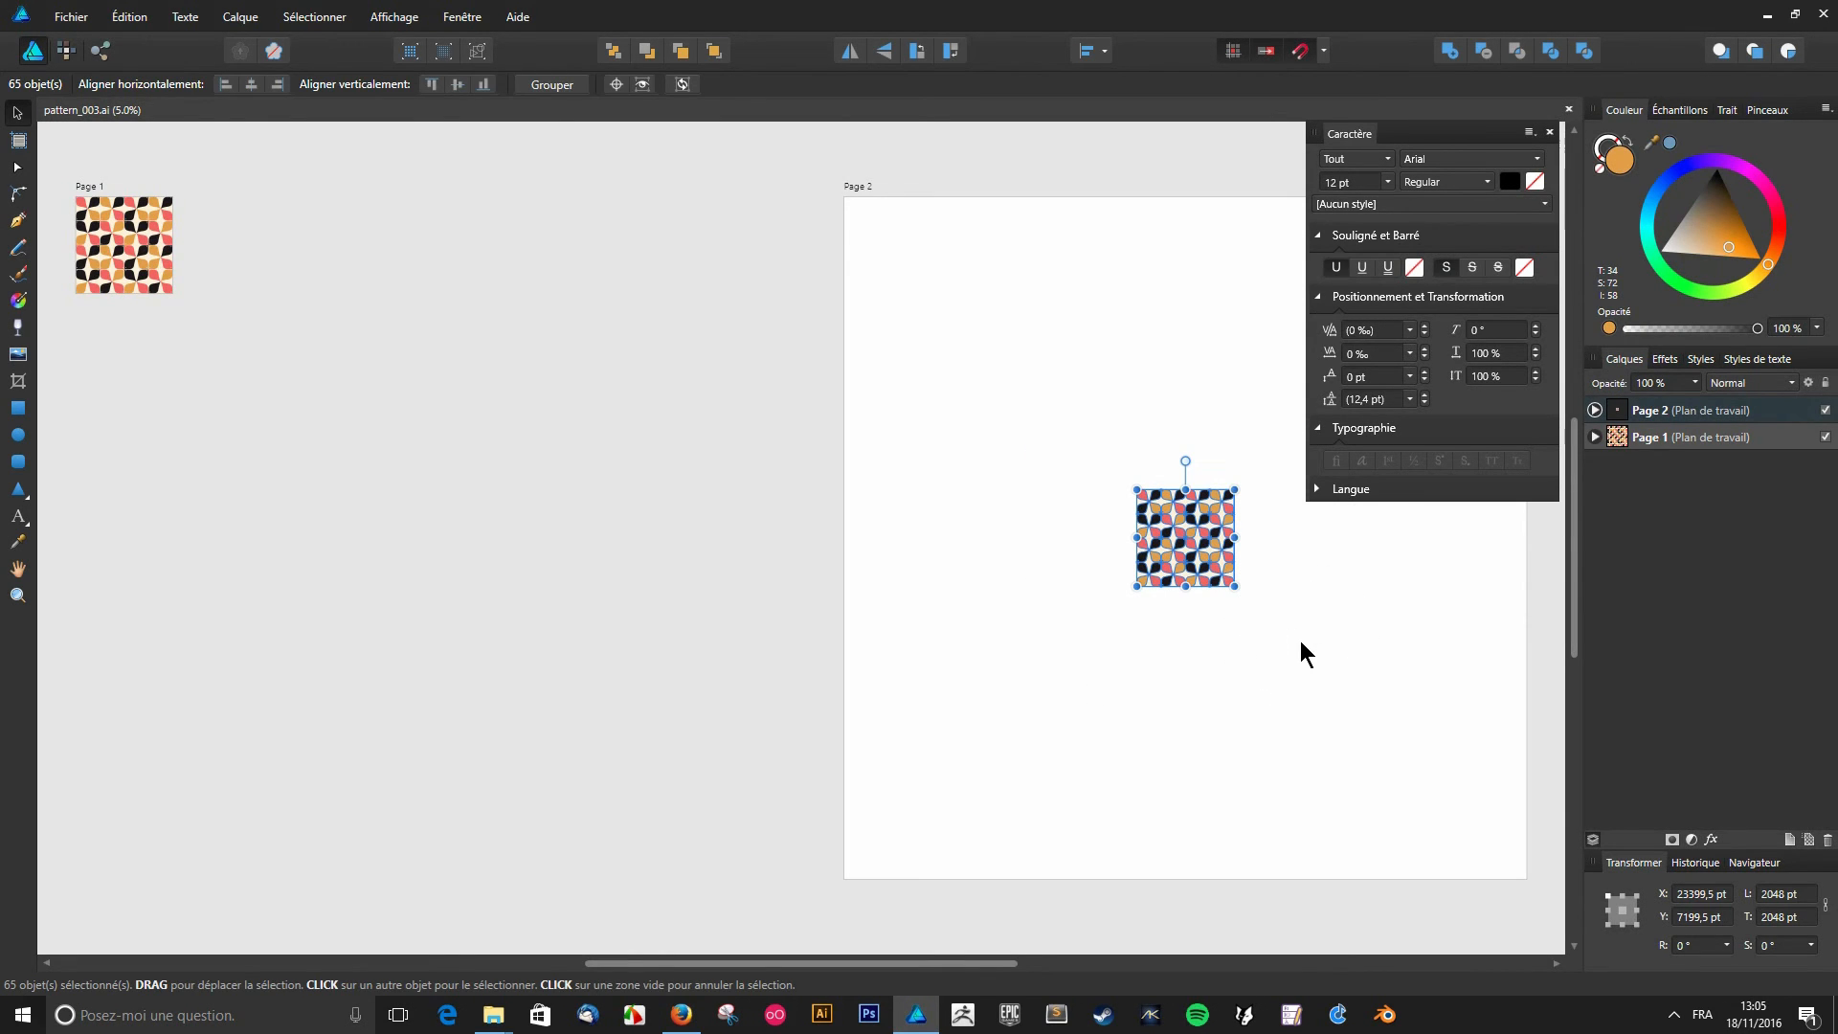
key("ctrl+w")
key("ctrl+n")
key("Tab")
key("Tab")
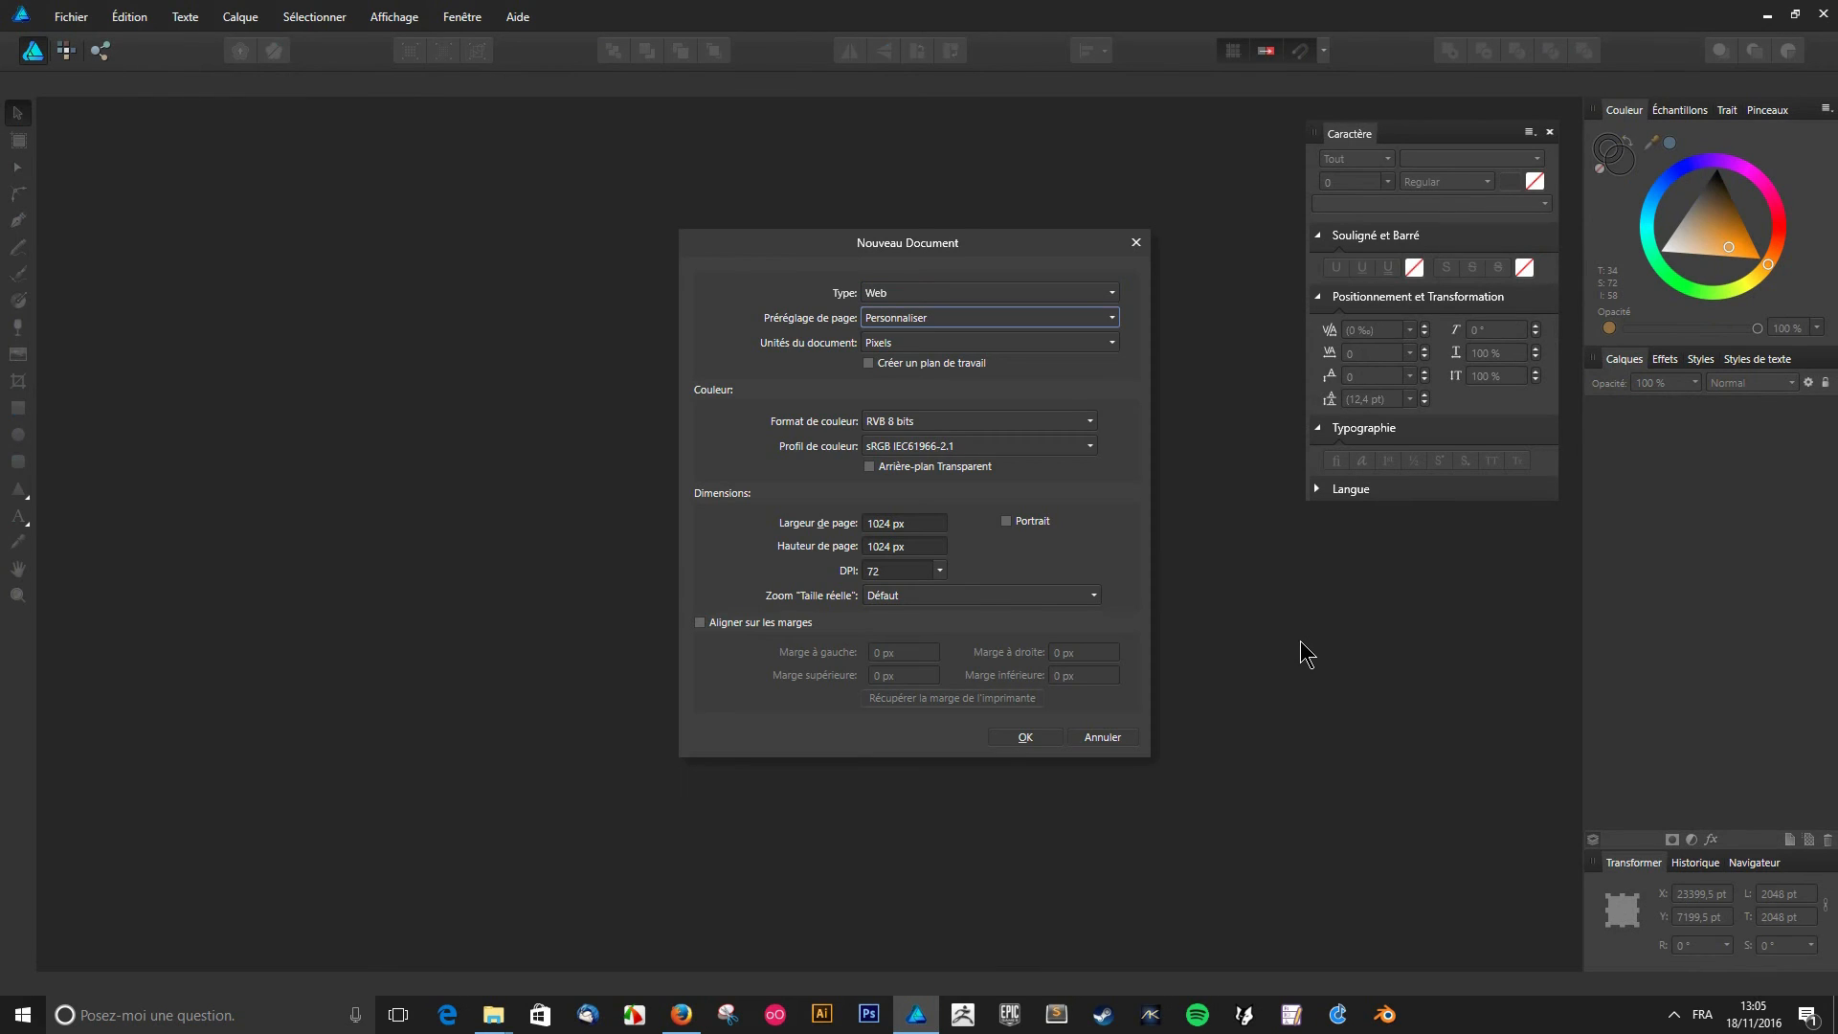
left_click(1016, 739)
key("ctrl+v")
scroll(1132, 680, "down", 5)
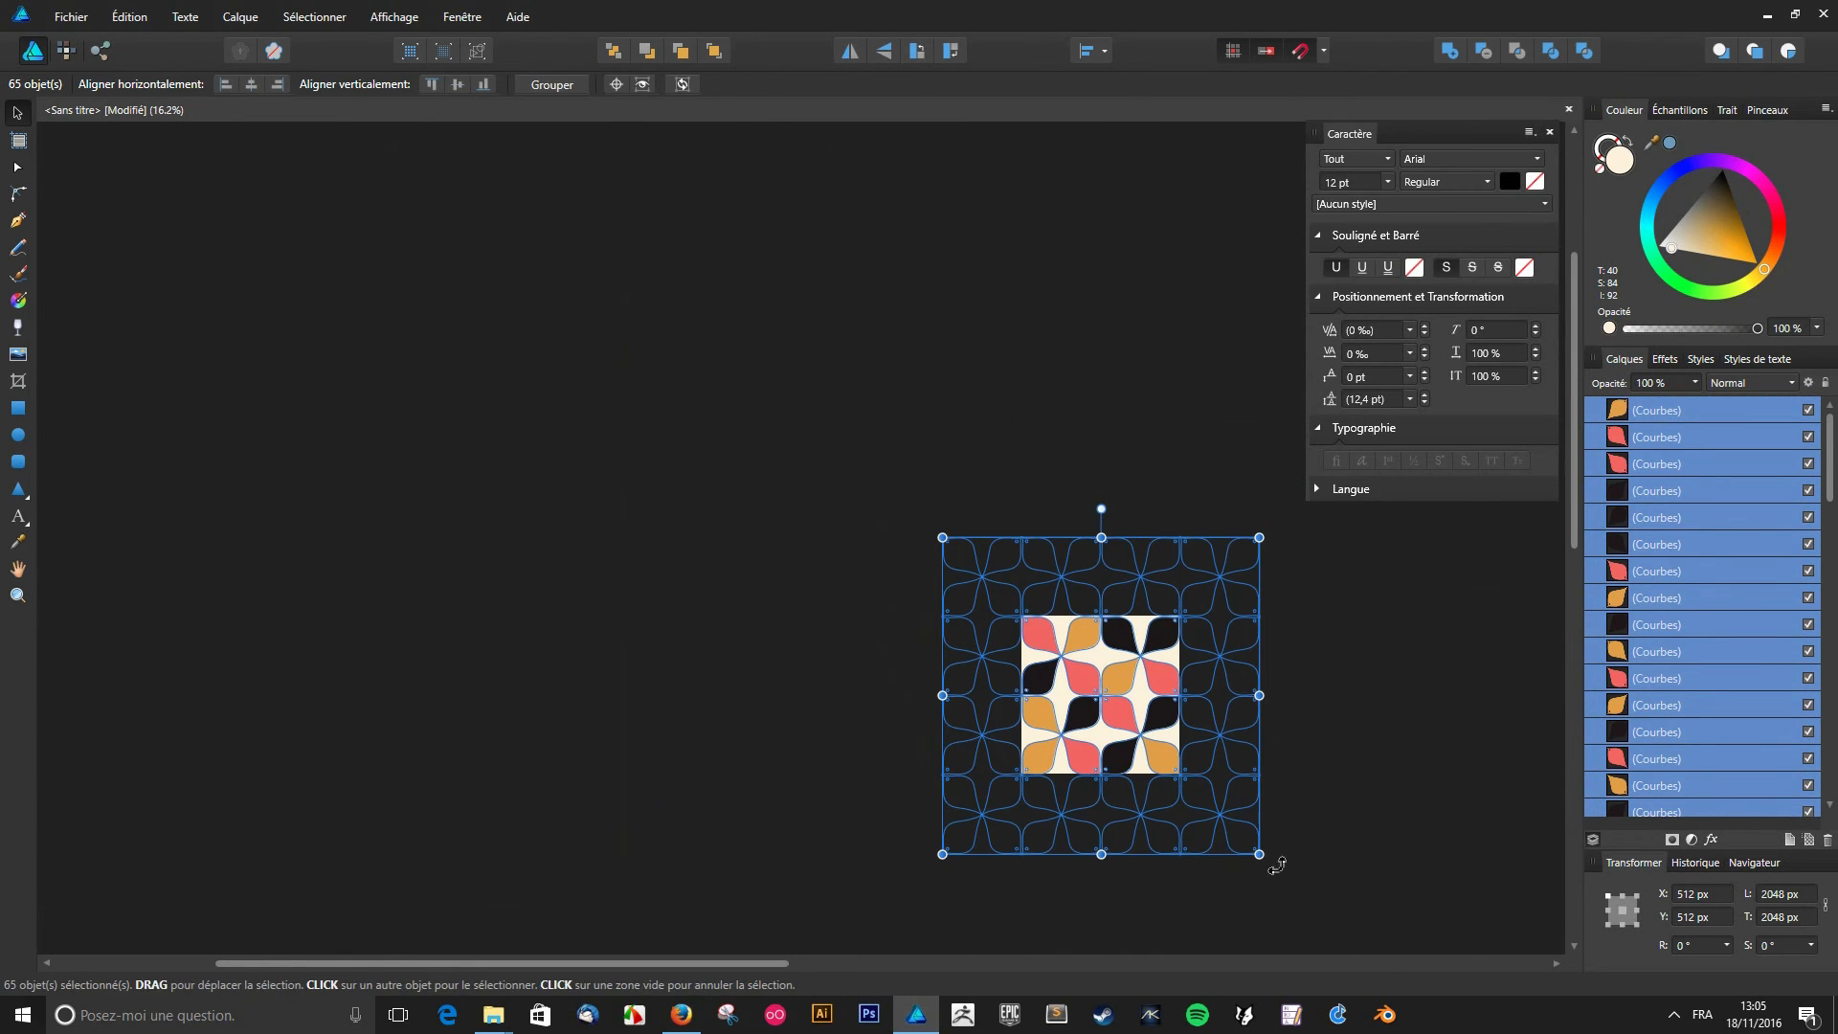
mouse_move(1271, 866)
left_mouse_down()
mouse_move(1230, 809)
mouse_move(1280, 876)
mouse_move(1269, 855)
left_mouse_up()
key("ctrl+w")
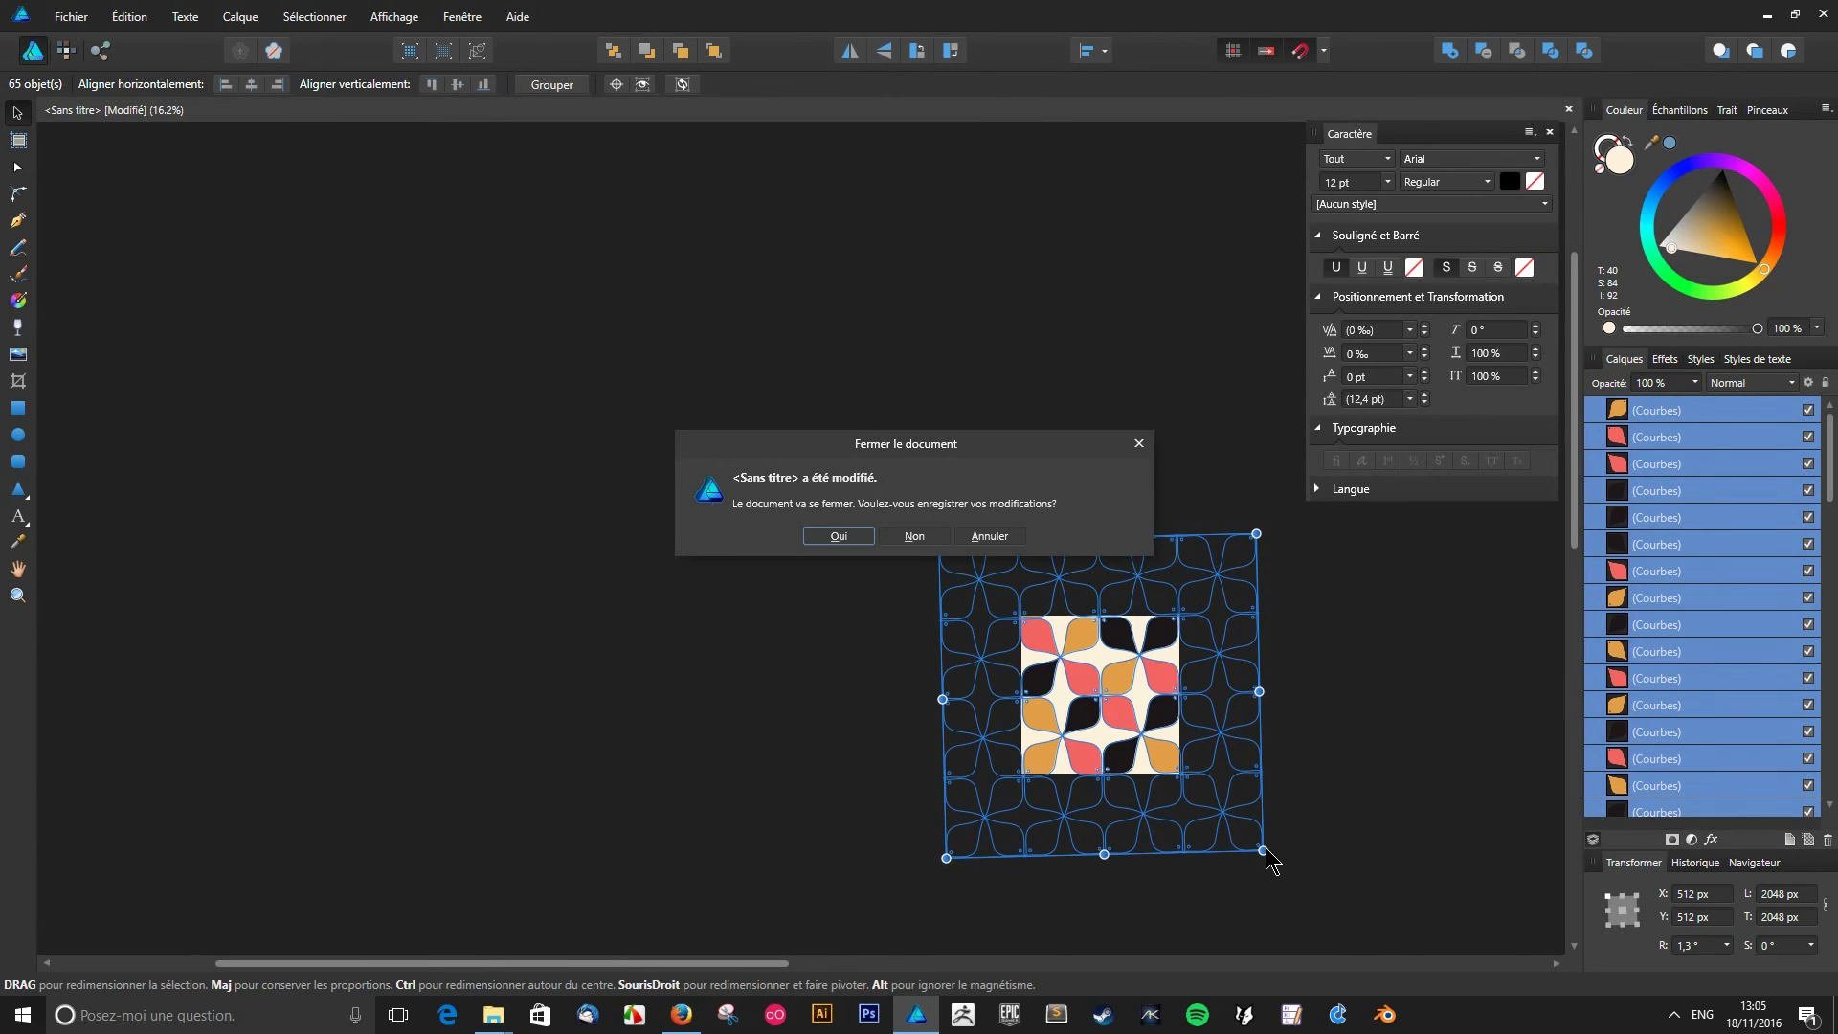
key("Escape")
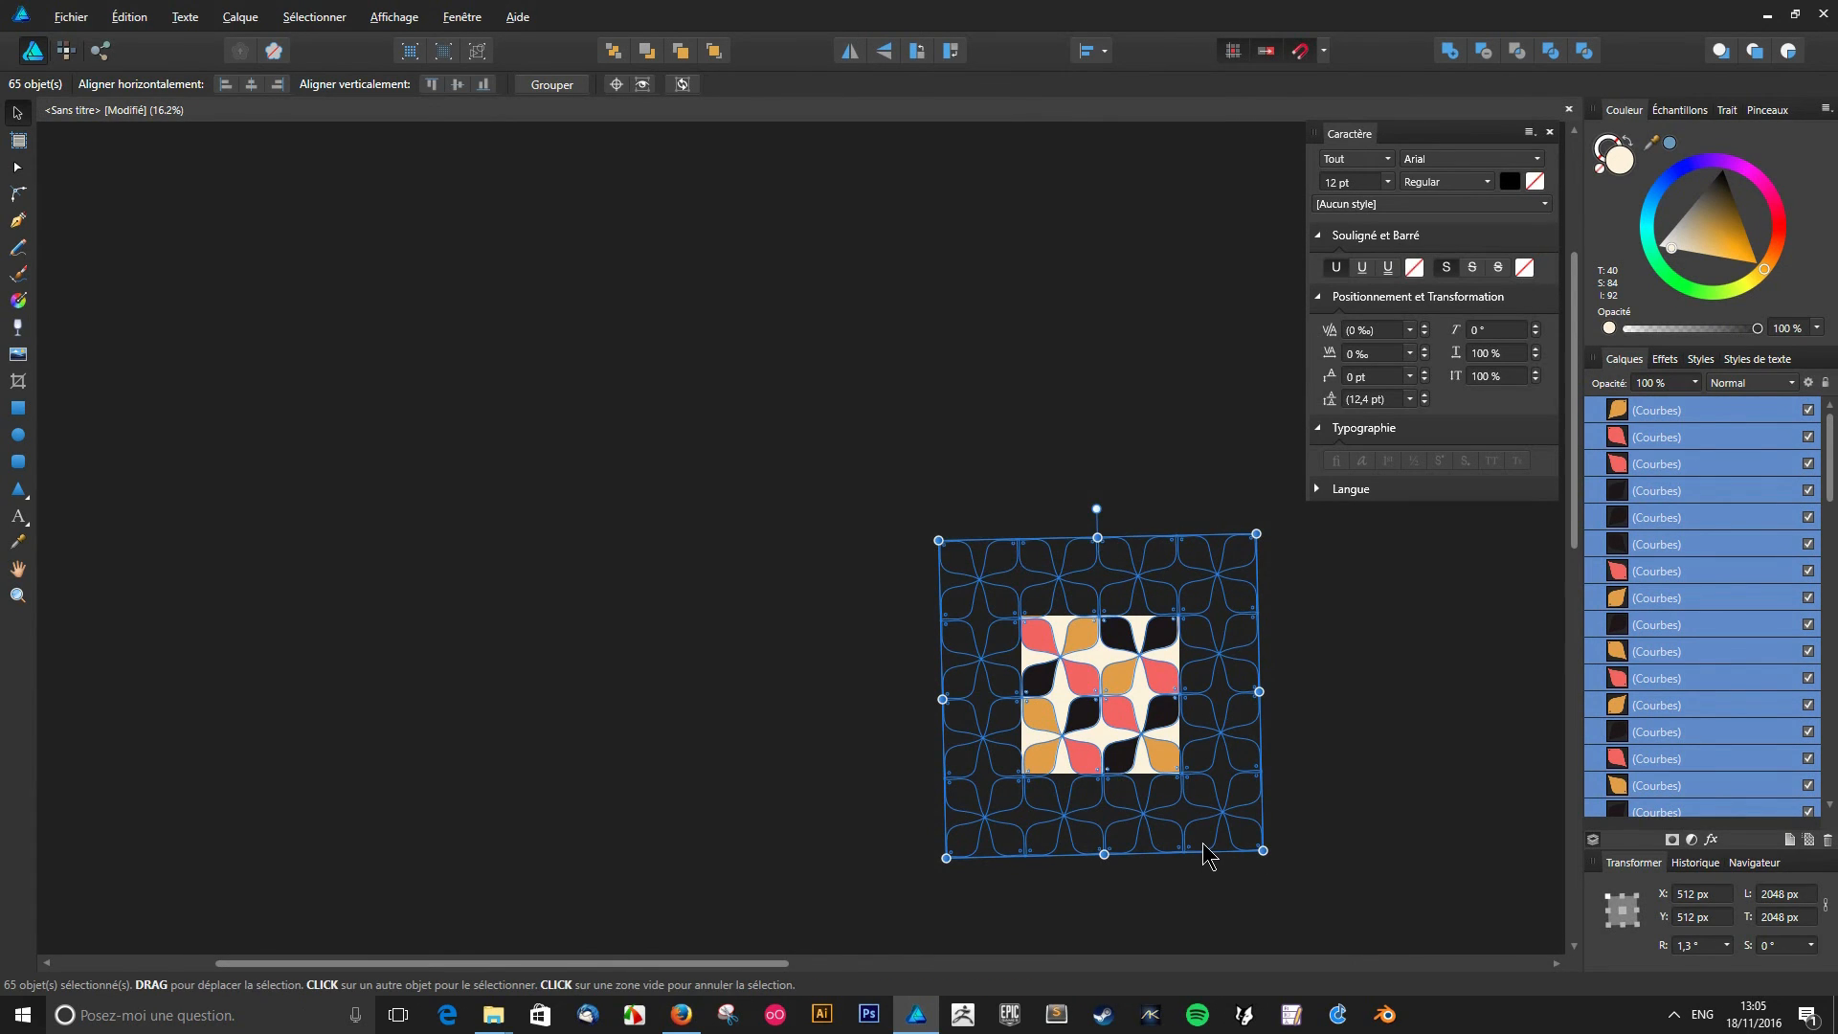
key("ctrl+z")
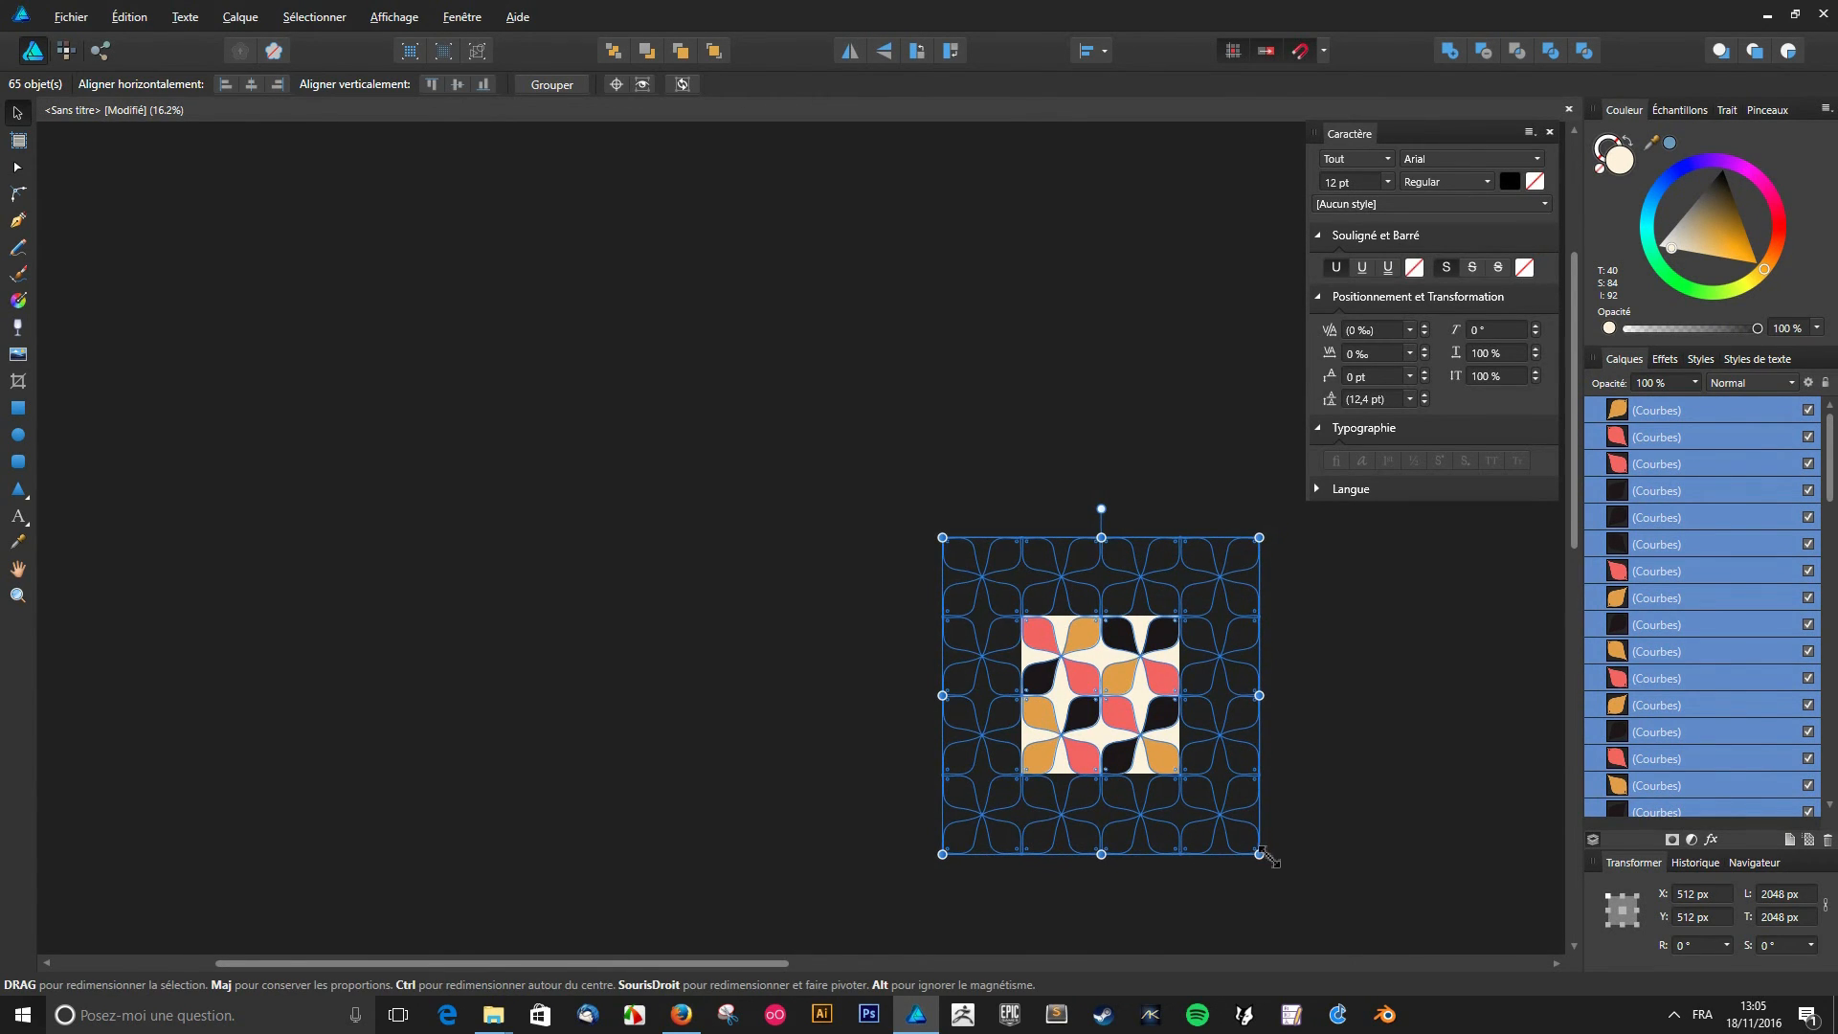
- Scale the pasted pattern about its centre to 1024 × 1024 px so that it fills the page
left_click_drag(1261, 855, 1183, 777)
scroll(1247, 742, "up", 1)
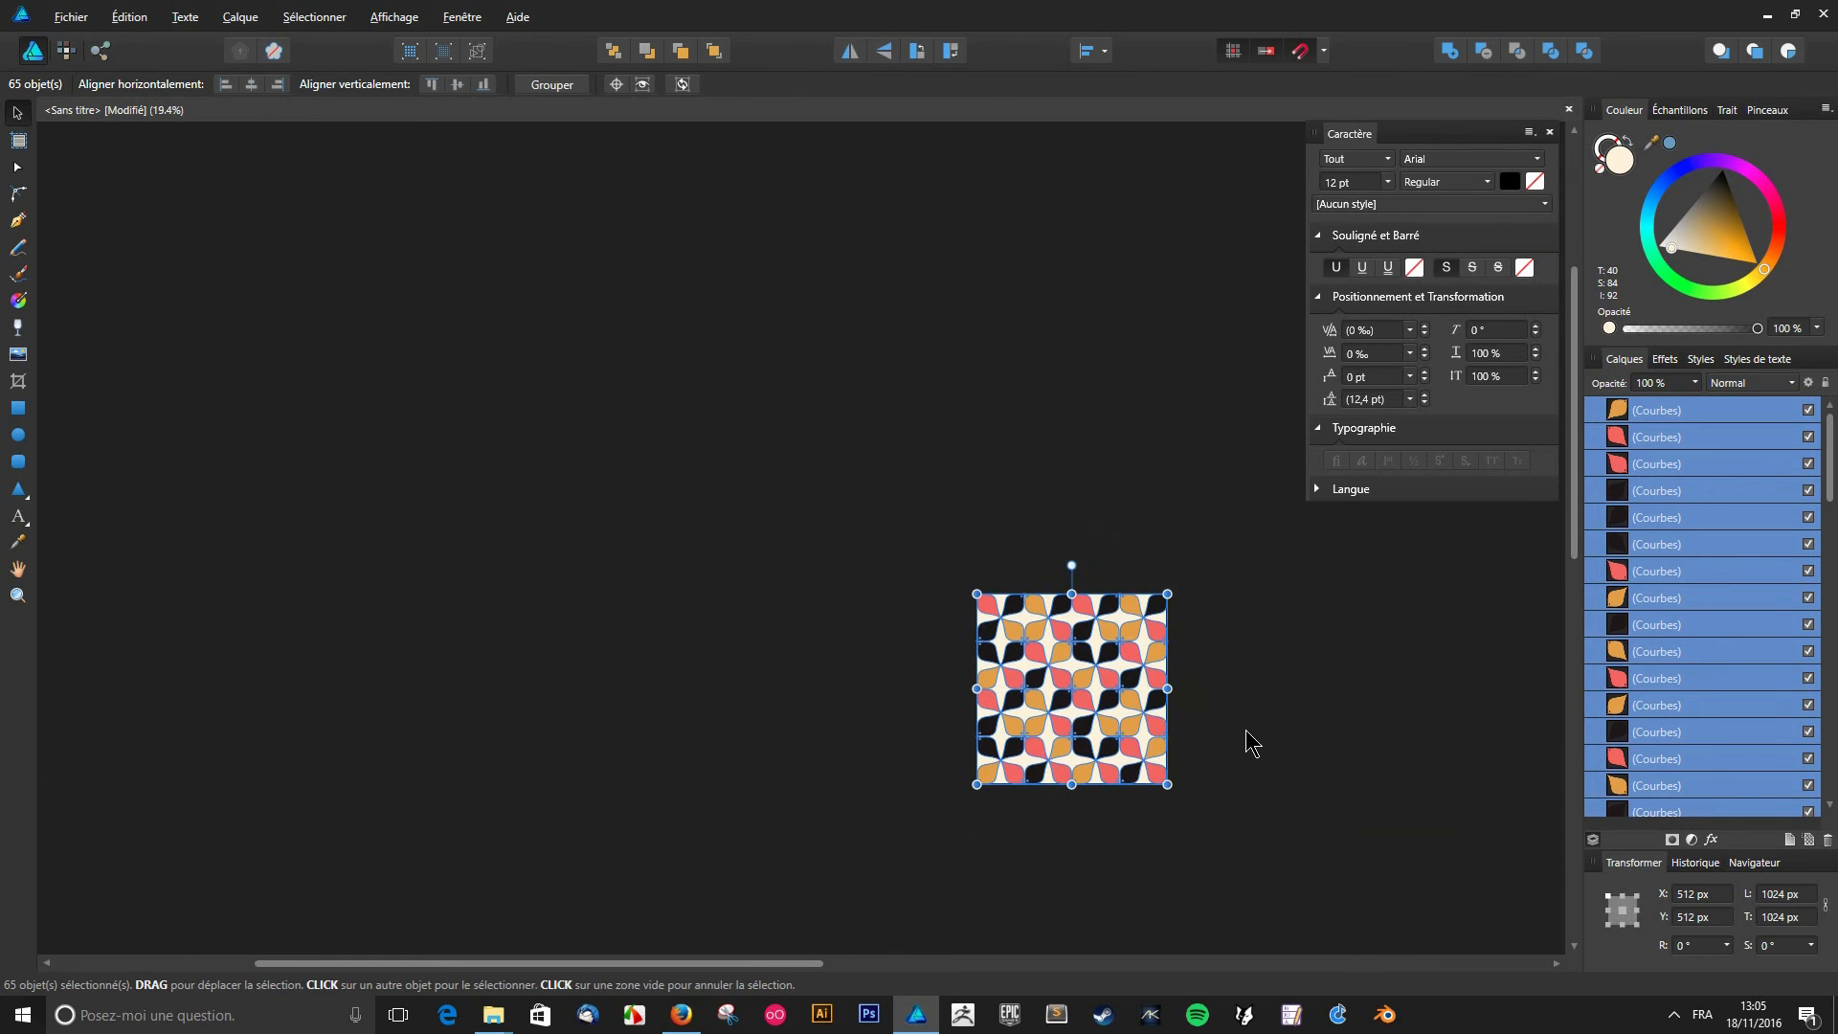
- Save the pattern document as motif.afdesign in the test Affinity folder, replacing the existing file
scroll(1243, 704, "up", 1)
left_click(1236, 677)
key("ctrl+s")
double_click(611, 502)
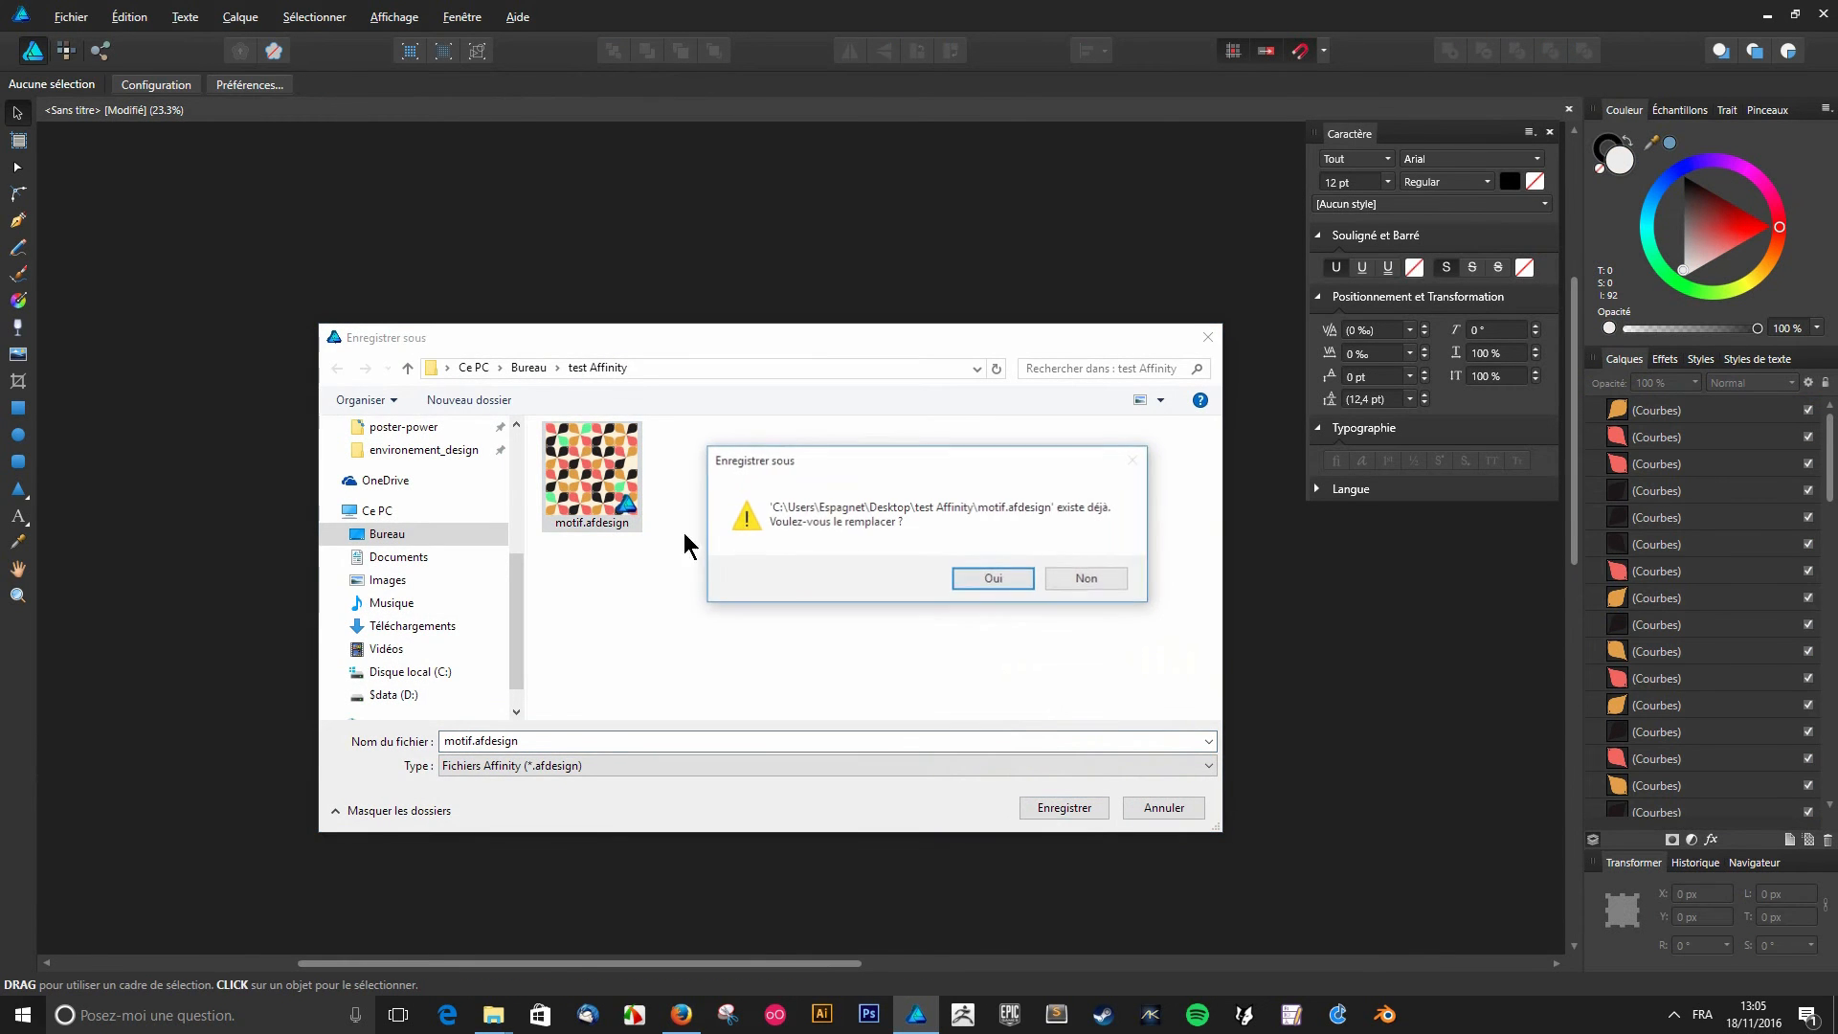
left_click(967, 574)
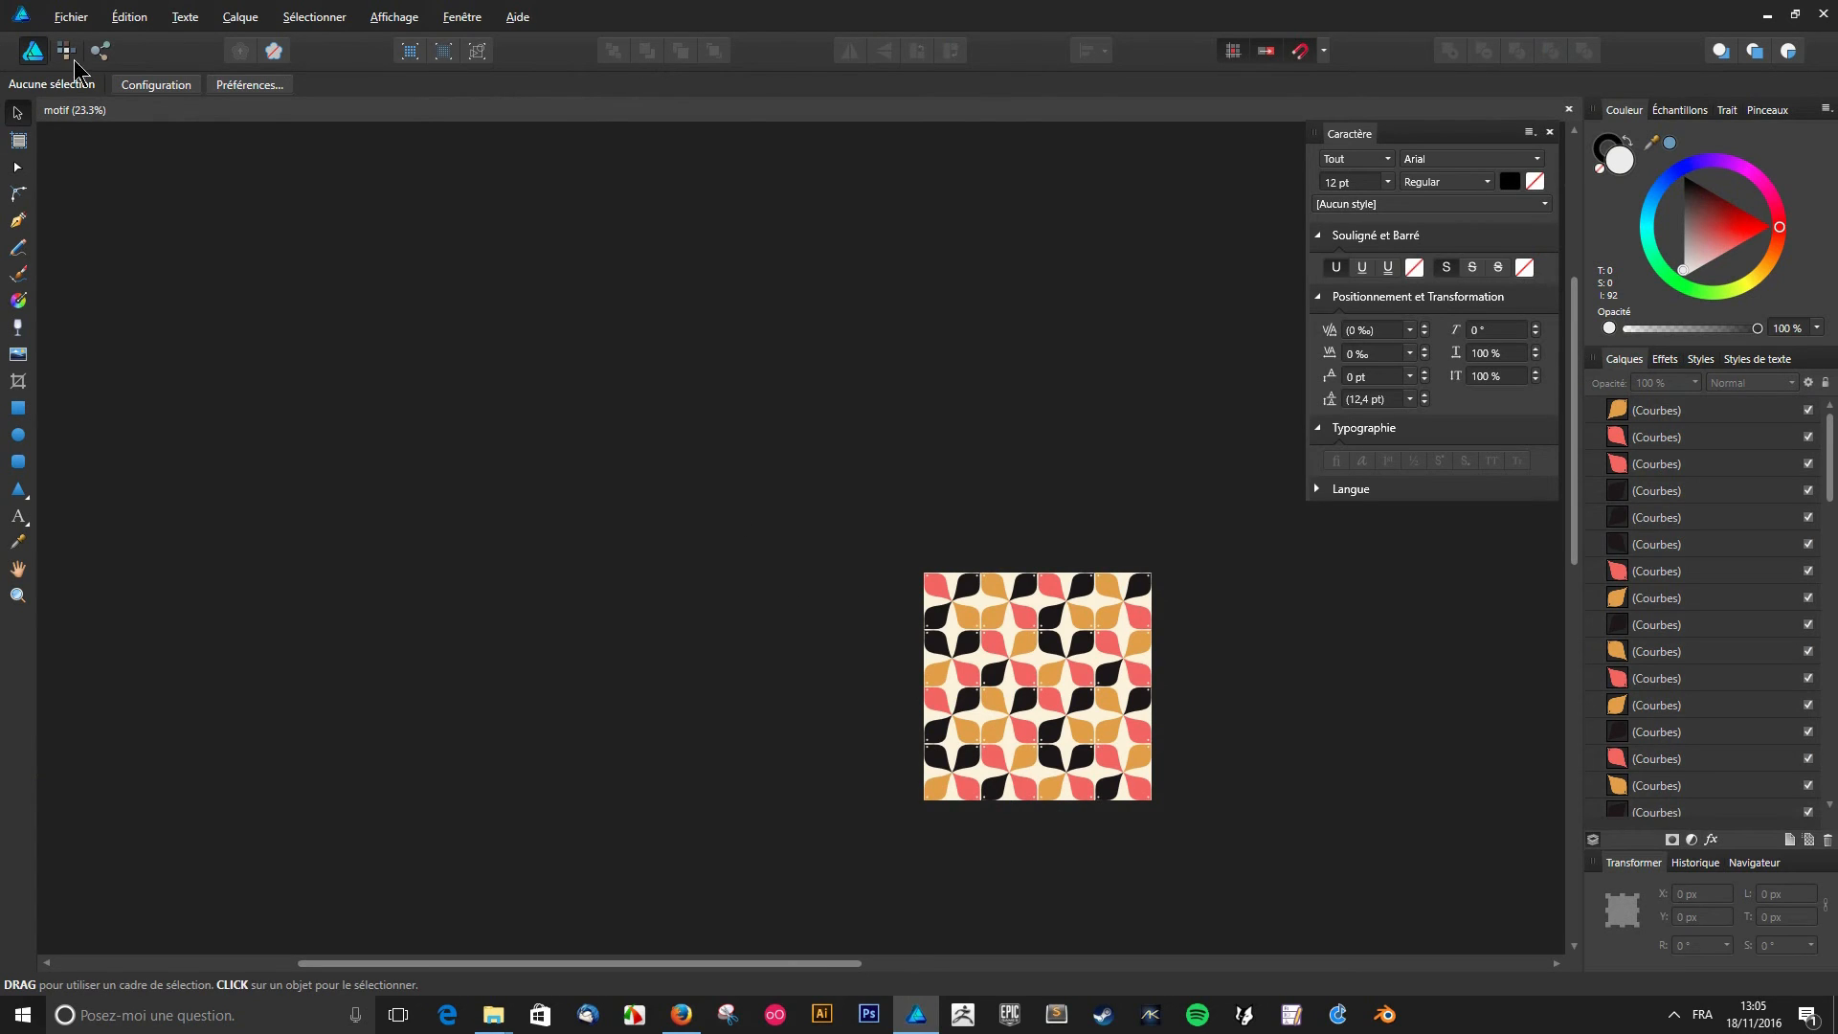
- Close the saved motif document and create a new 1024 × 1024 px web document at 72 DPI
left_click(70, 17)
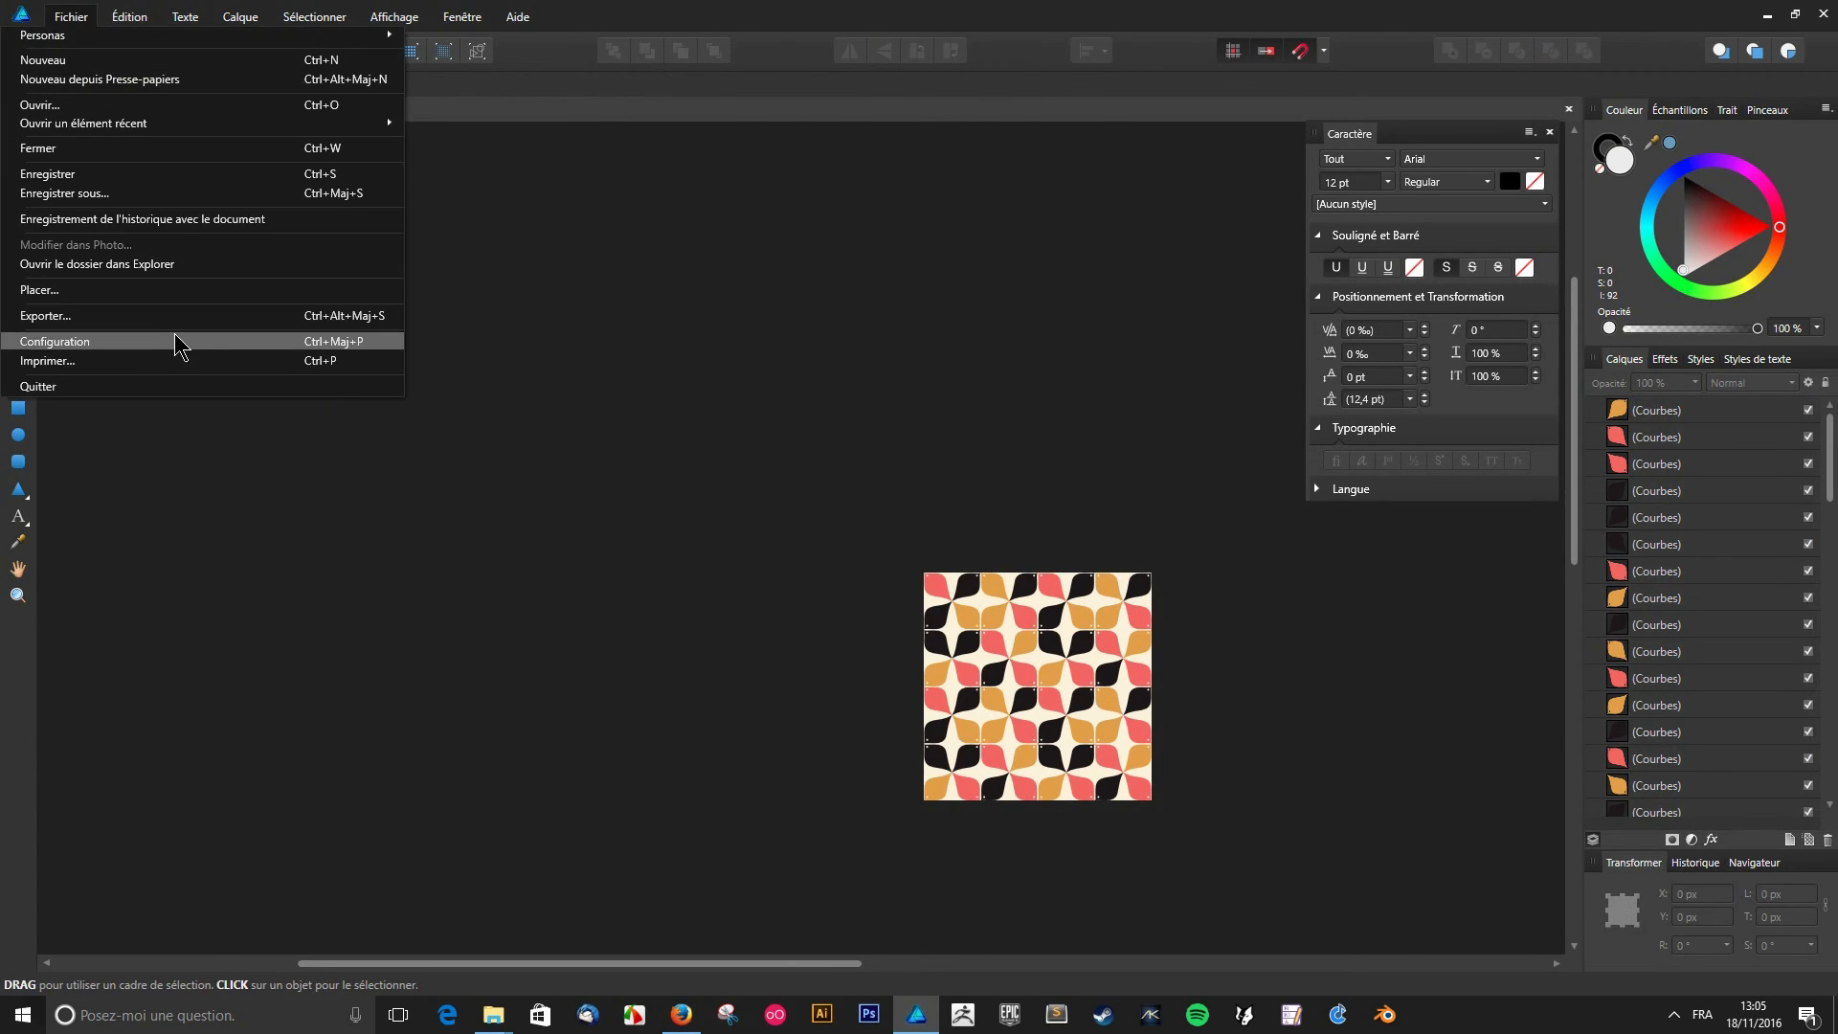
left_click(161, 315)
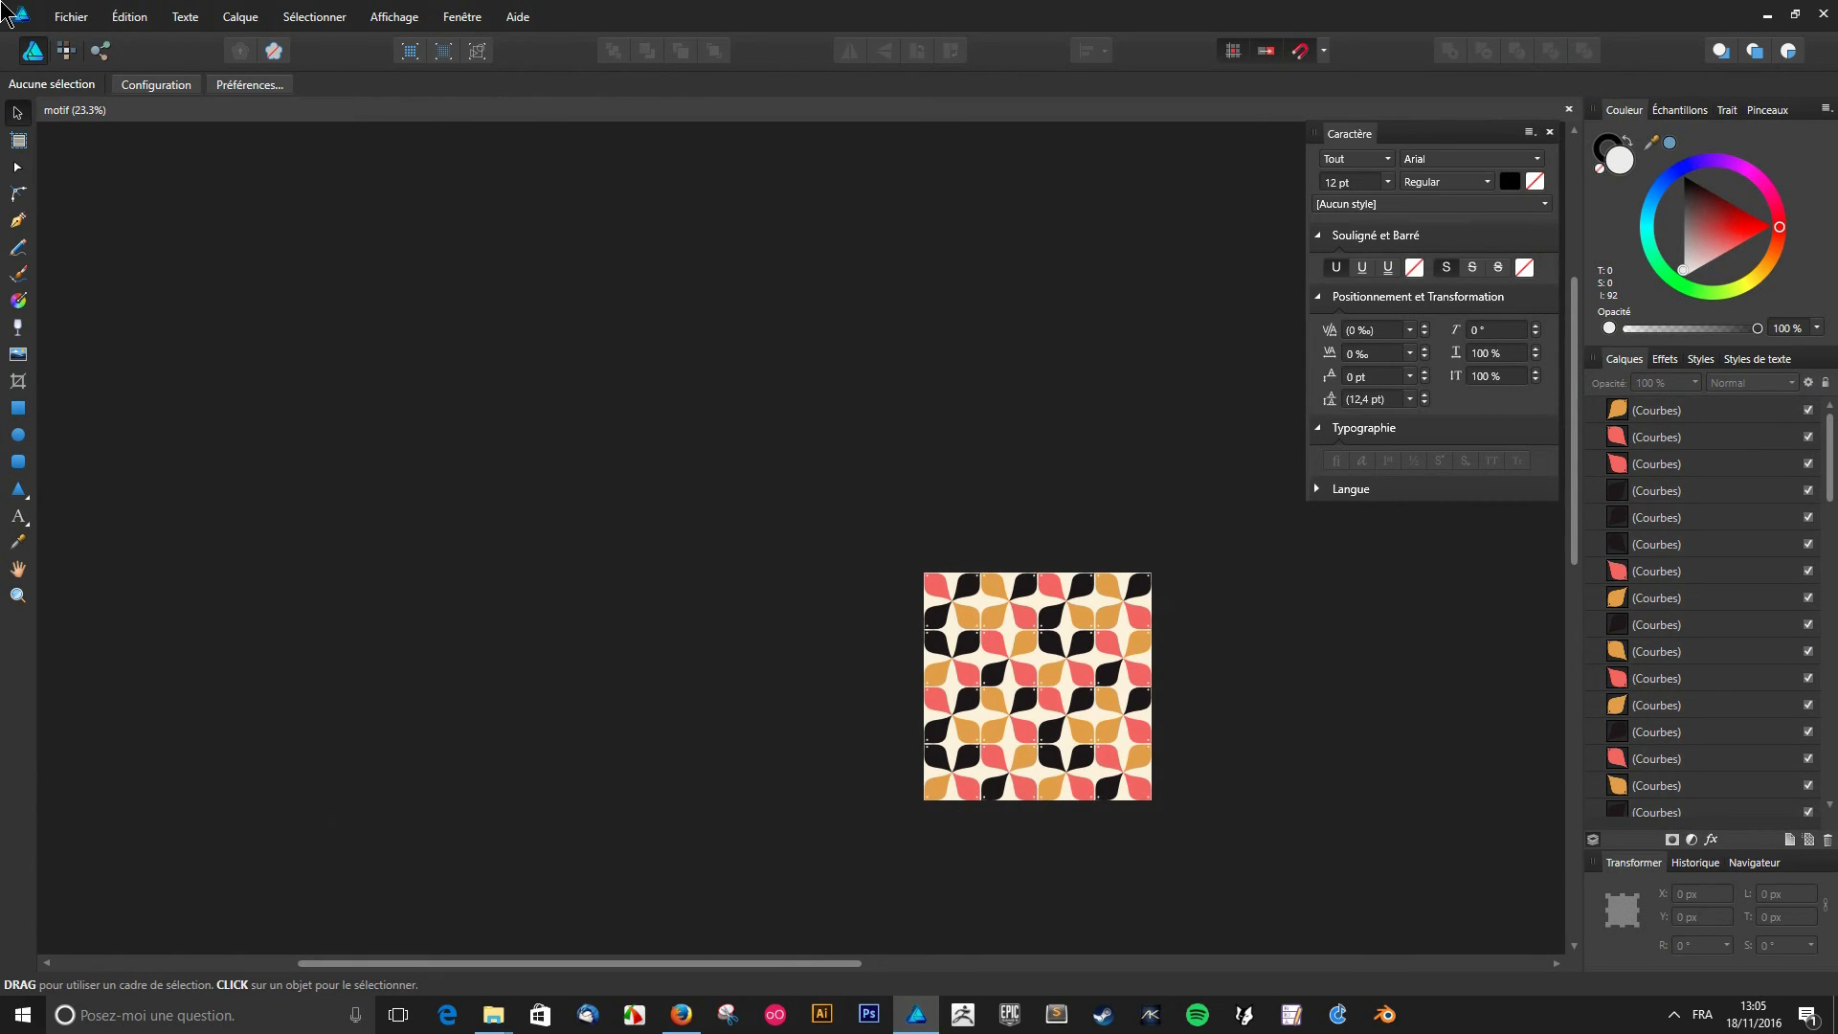
key("ctrl+w")
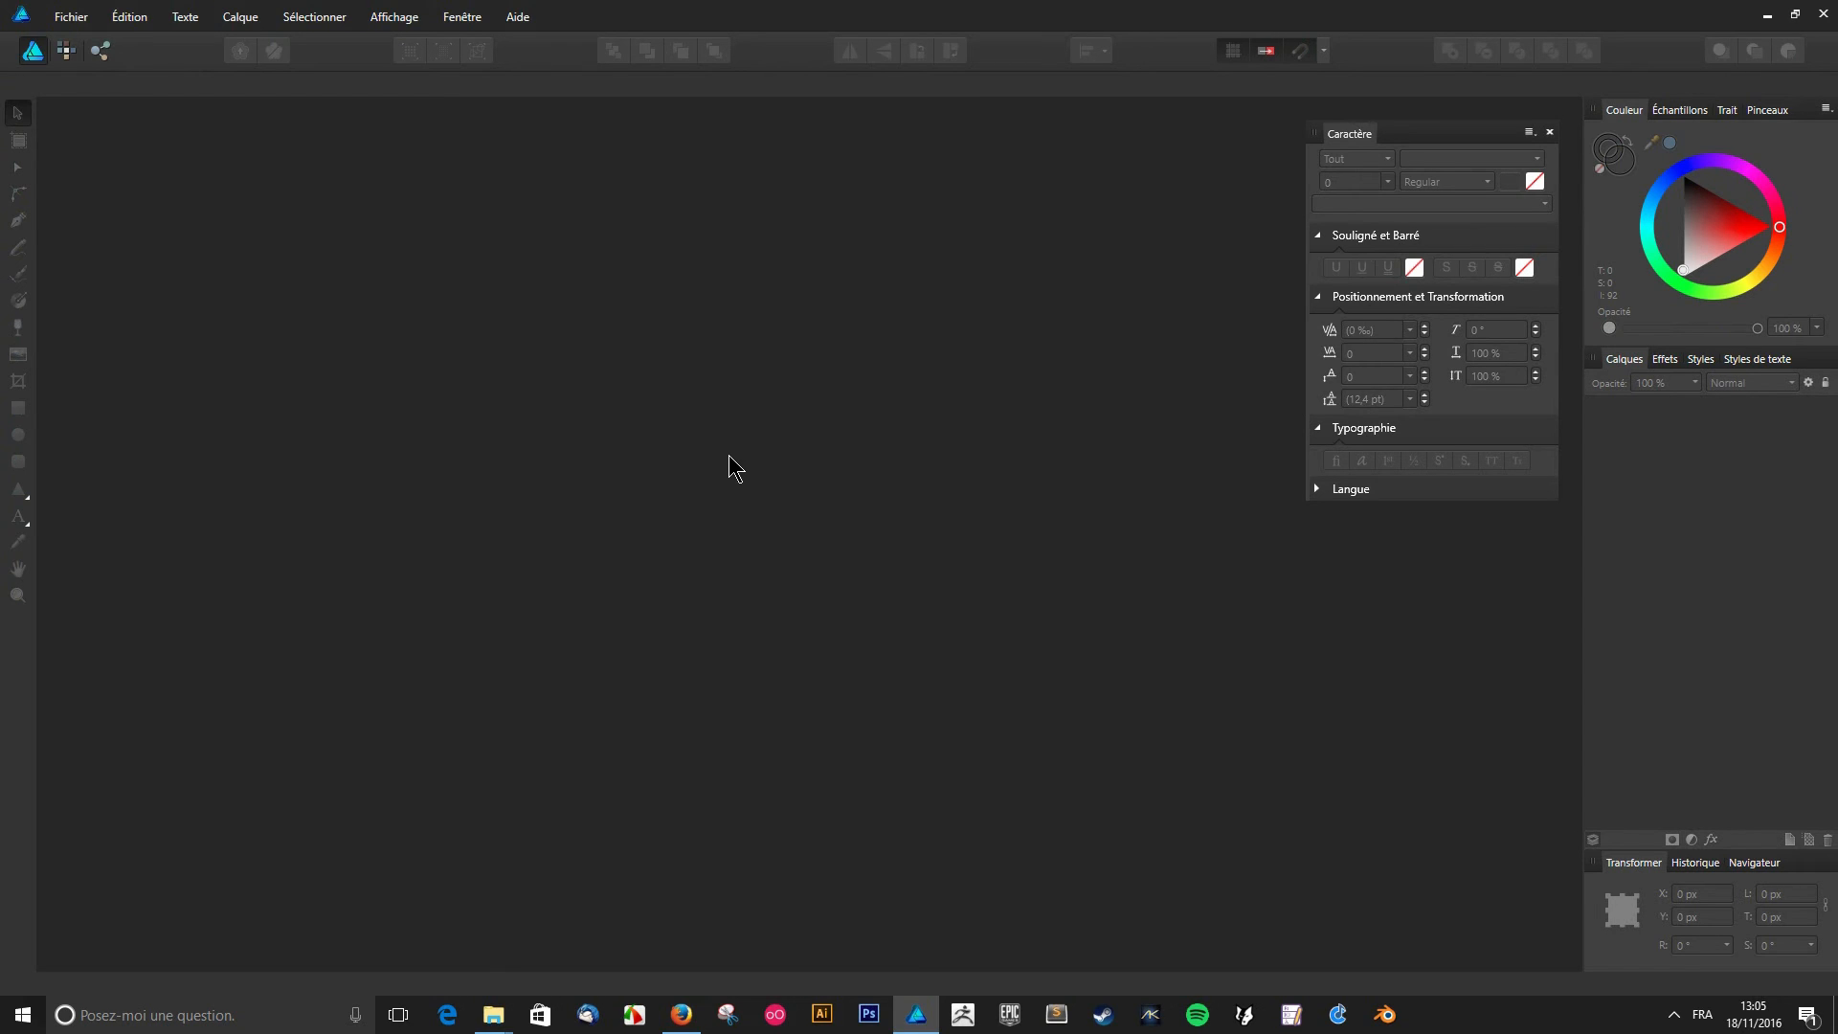
key("ctrl+n")
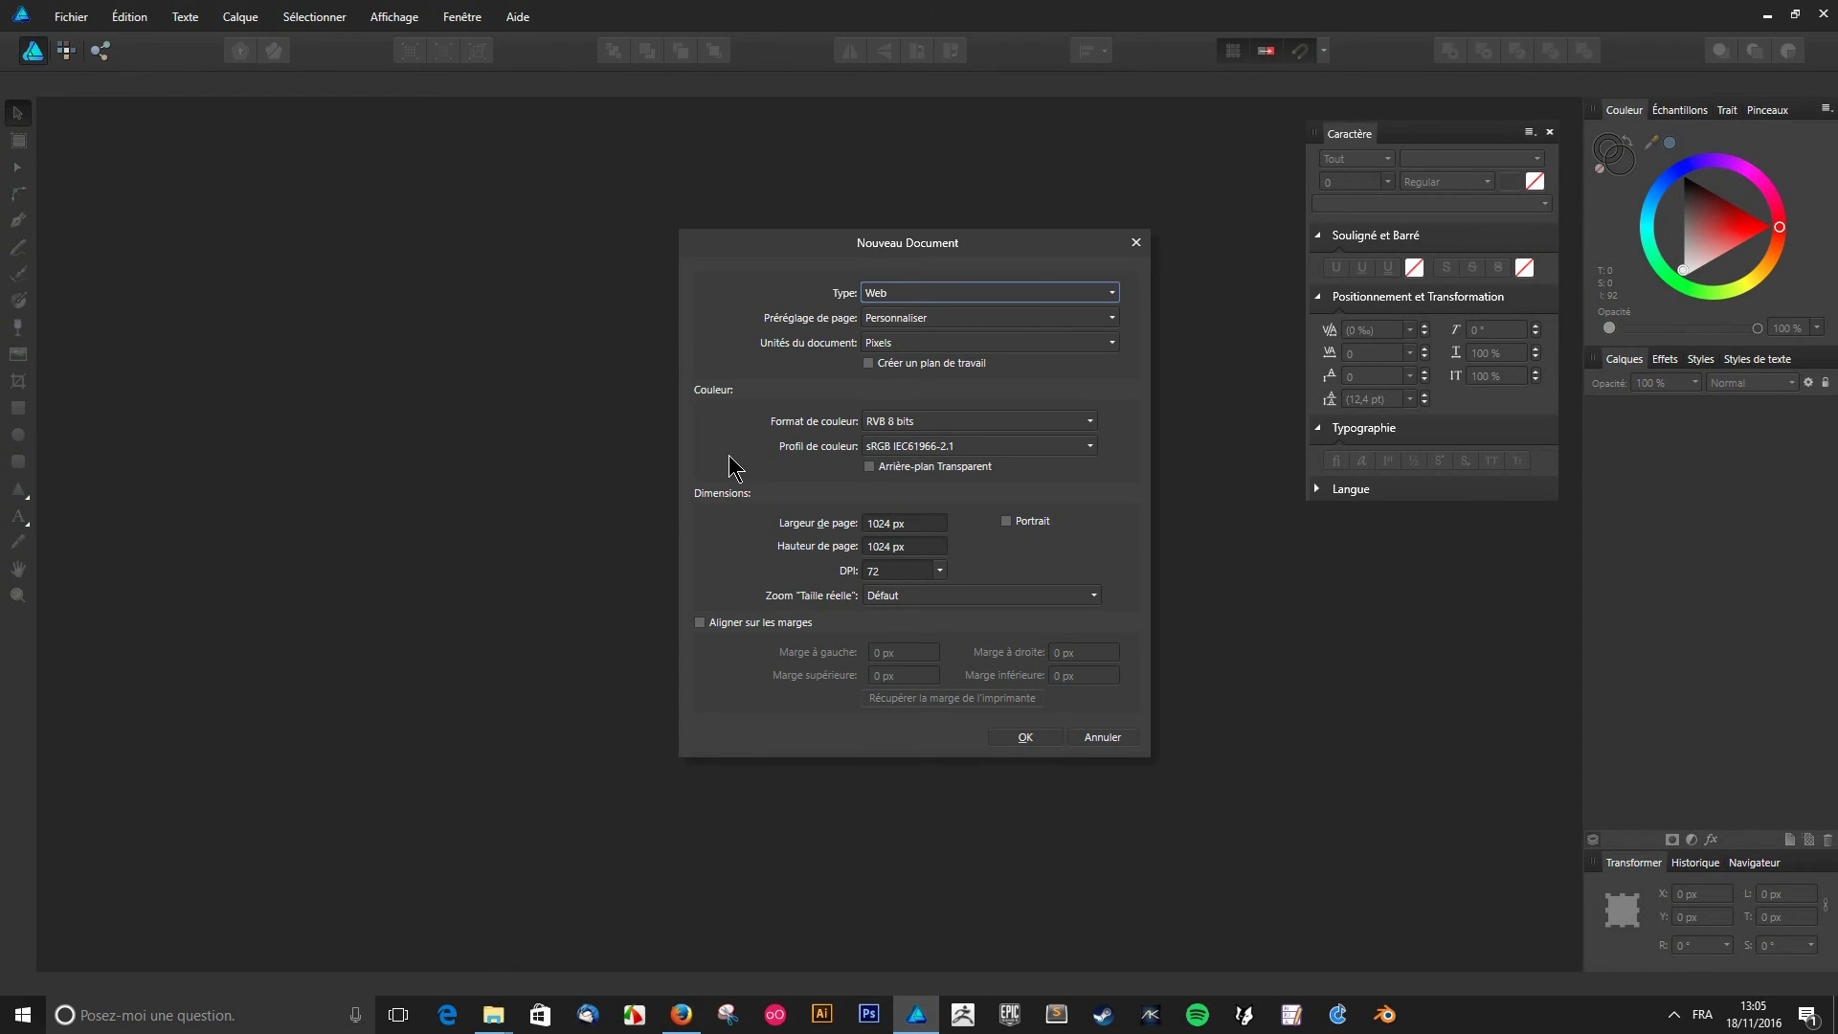
left_click(1025, 737)
key("ctrl+s")
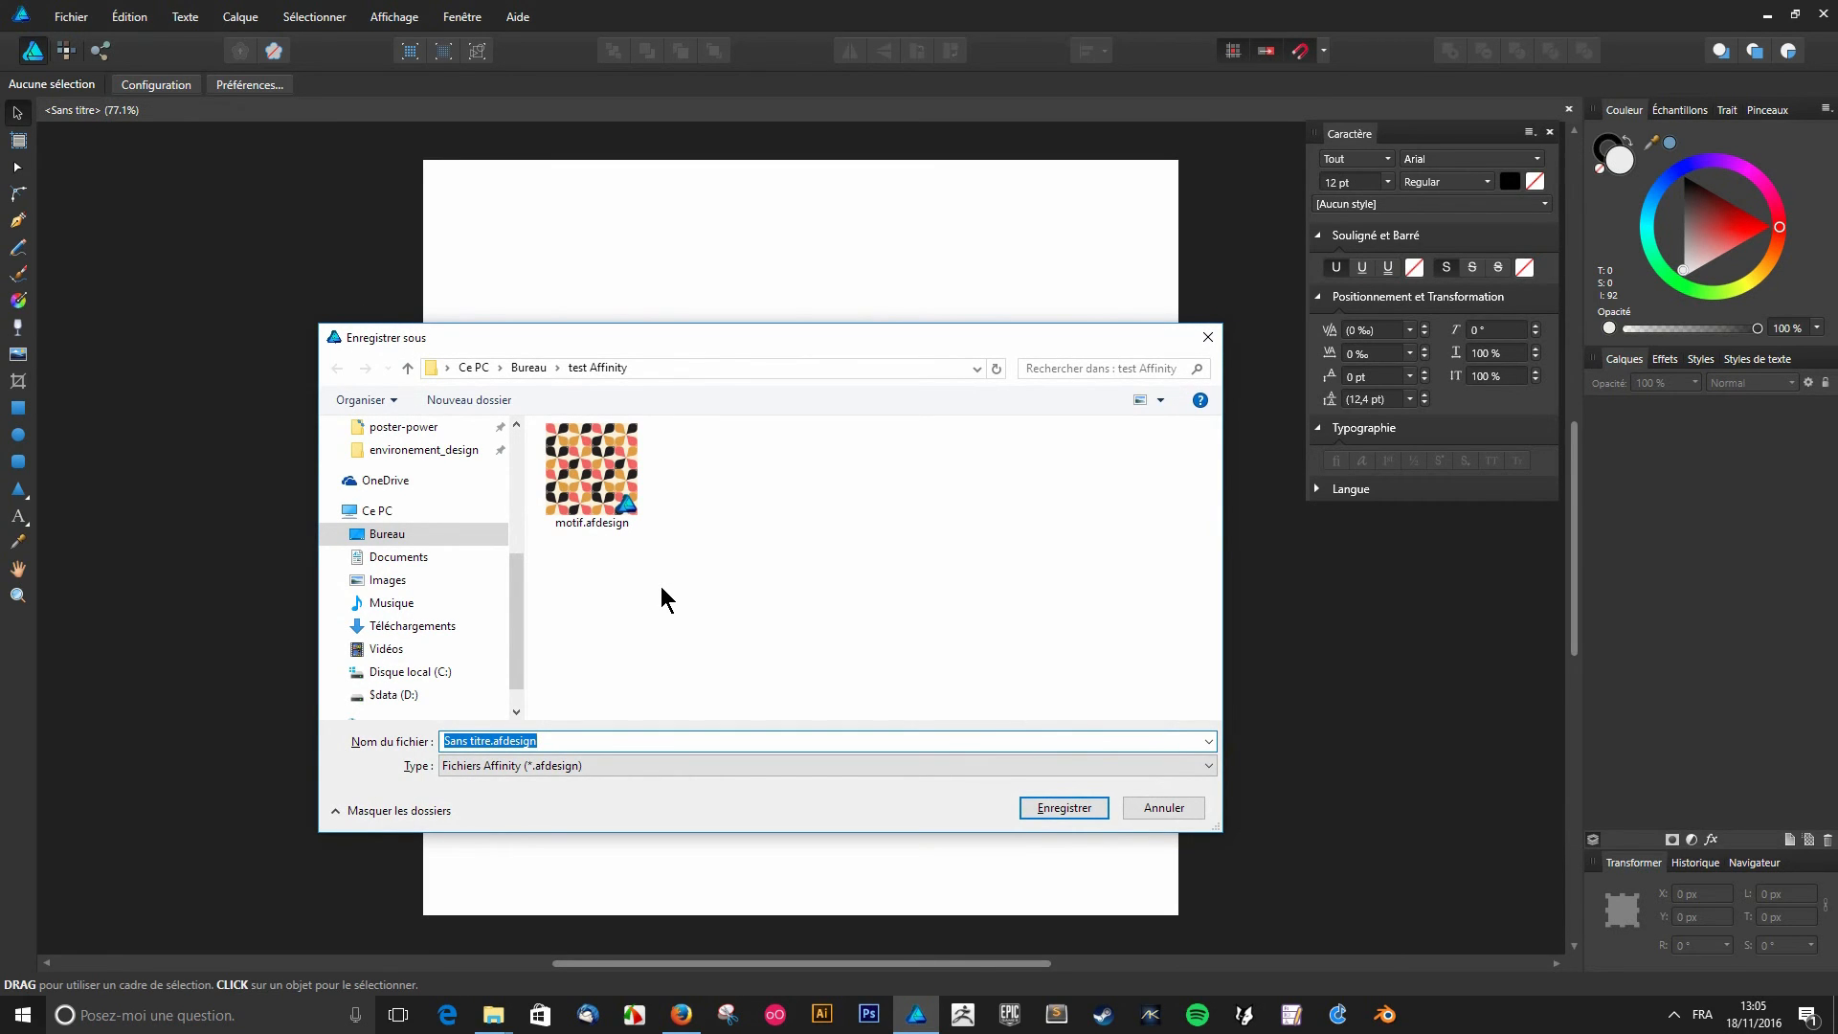
key("Escape")
- Place motif.afdesign from the test Affinity folder and cover the page with four copies, each about 524 px wide
left_click(71, 16)
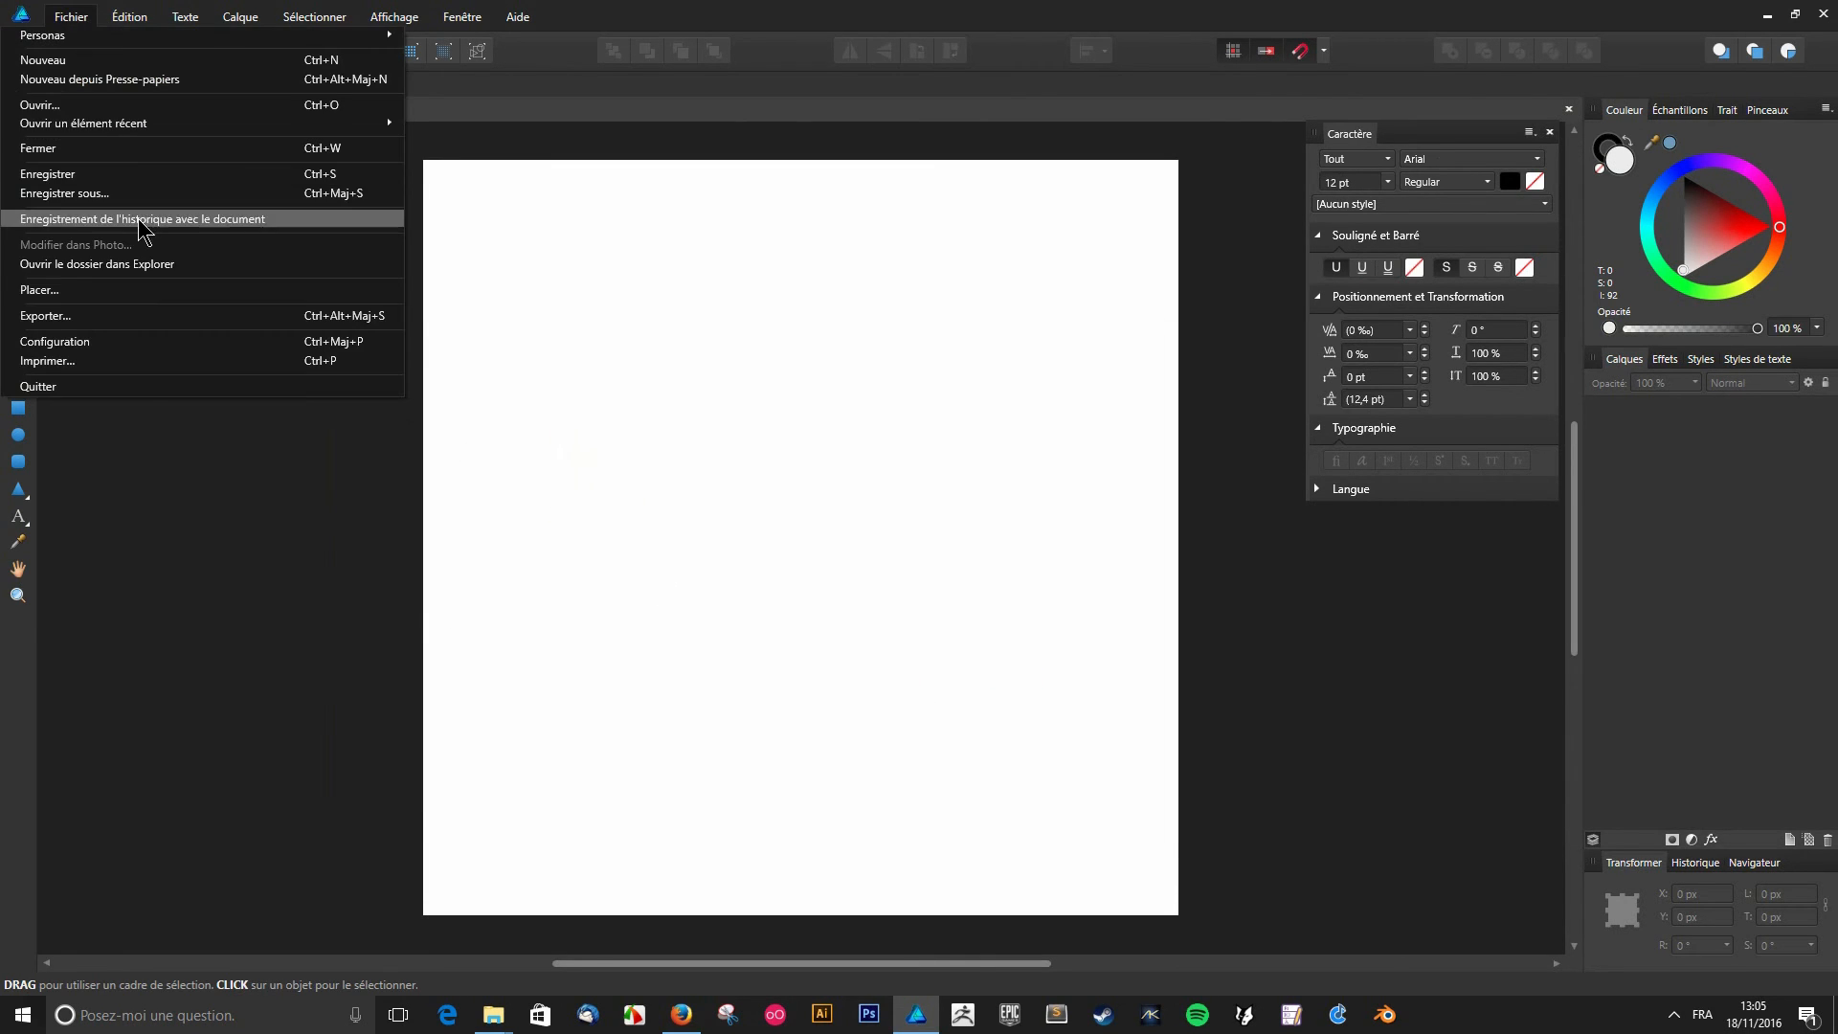
left_click(205, 289)
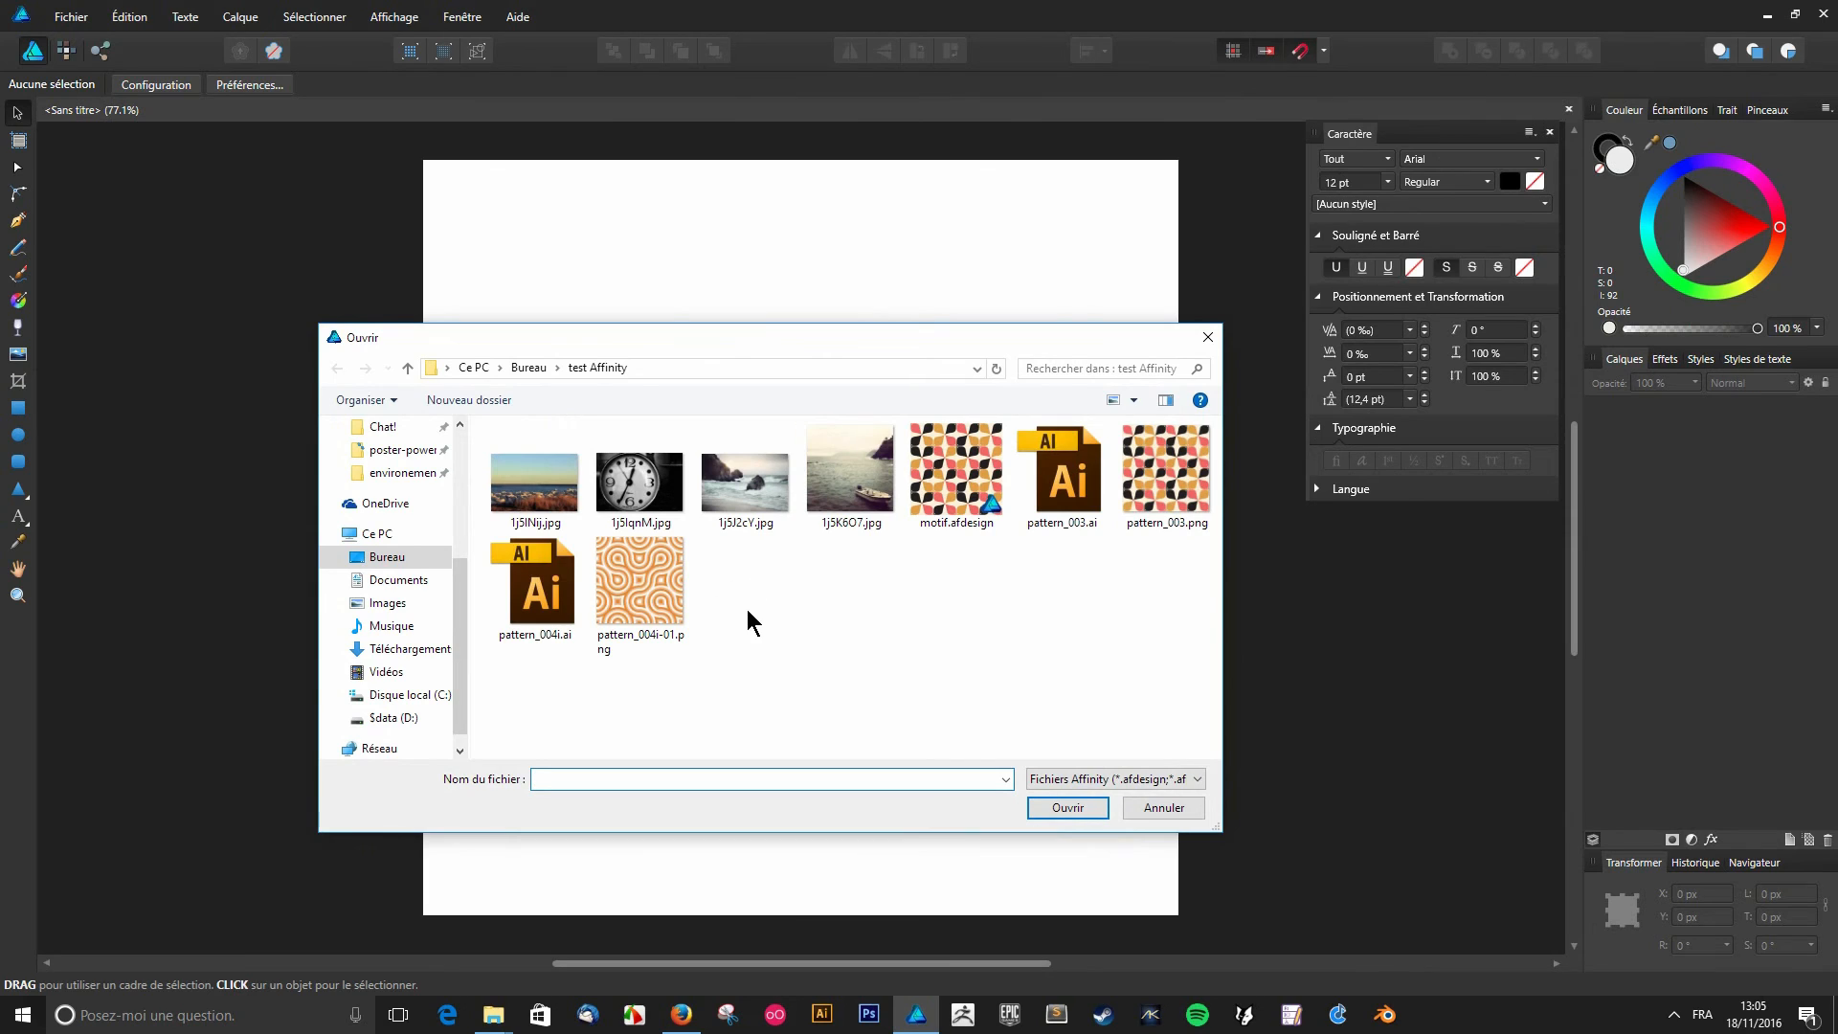
left_click_drag(834, 349, 744, 383)
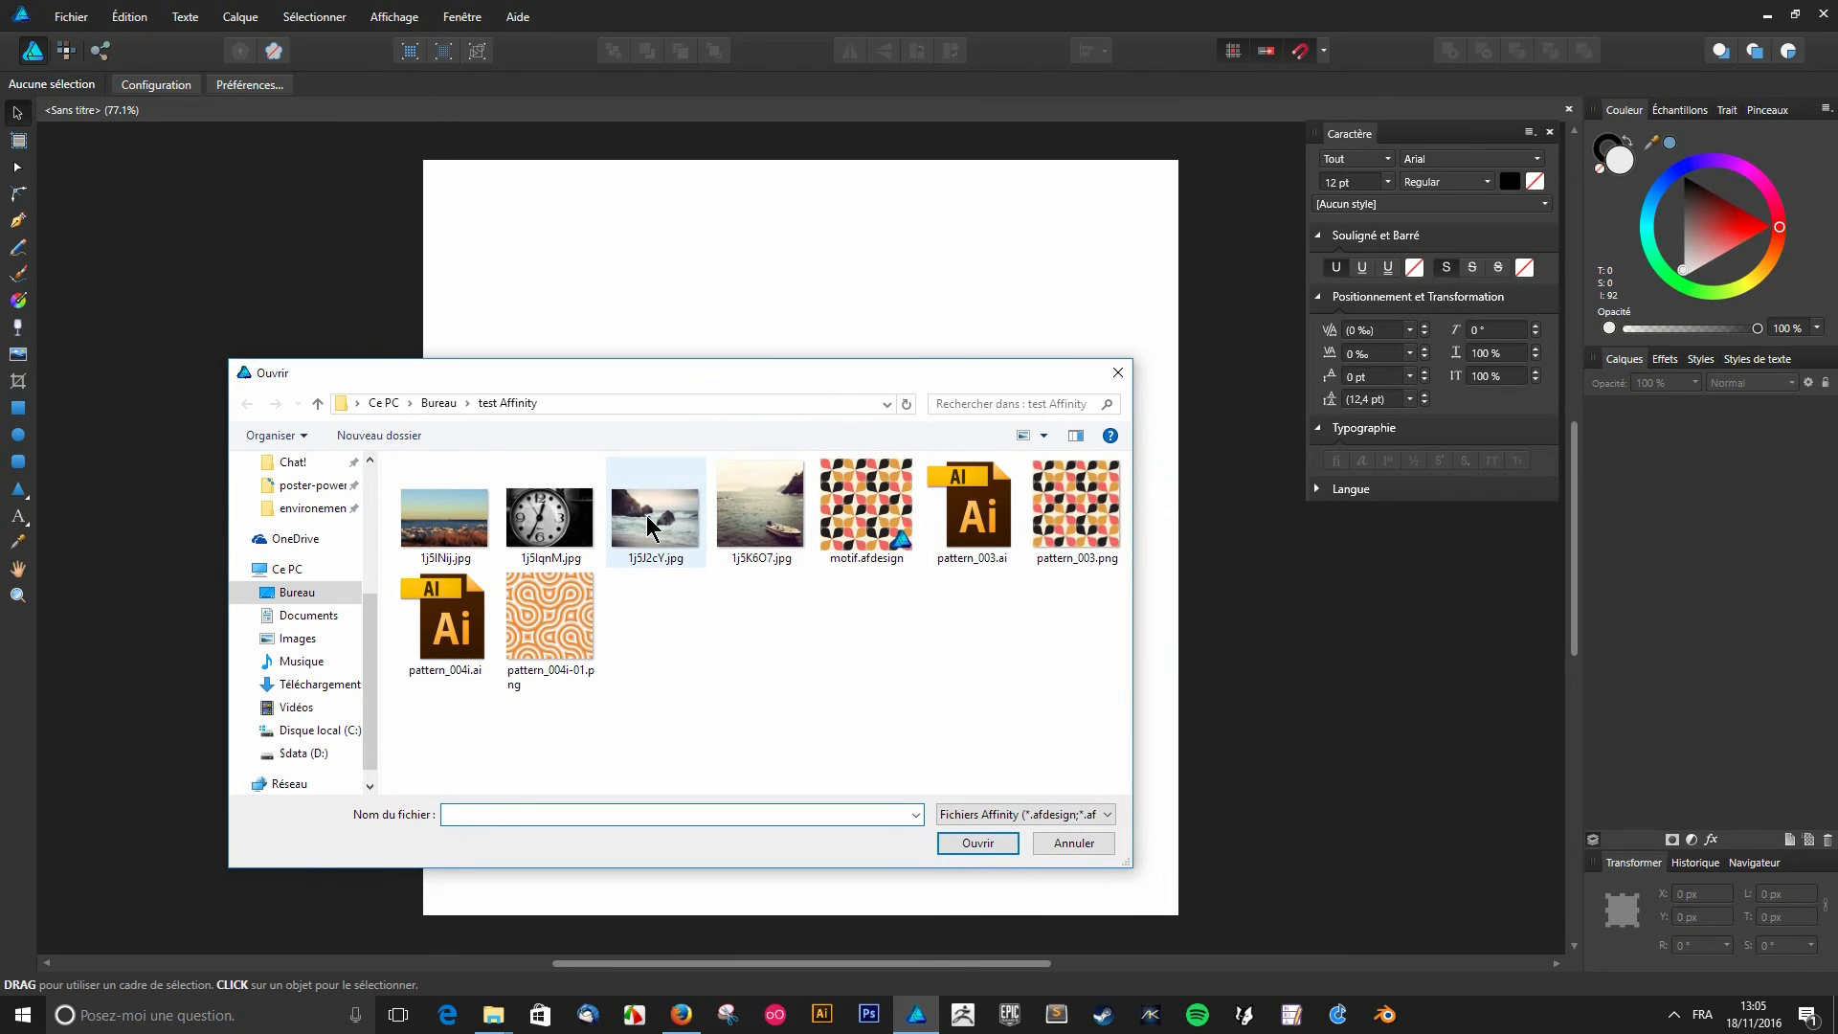
left_click(900, 532)
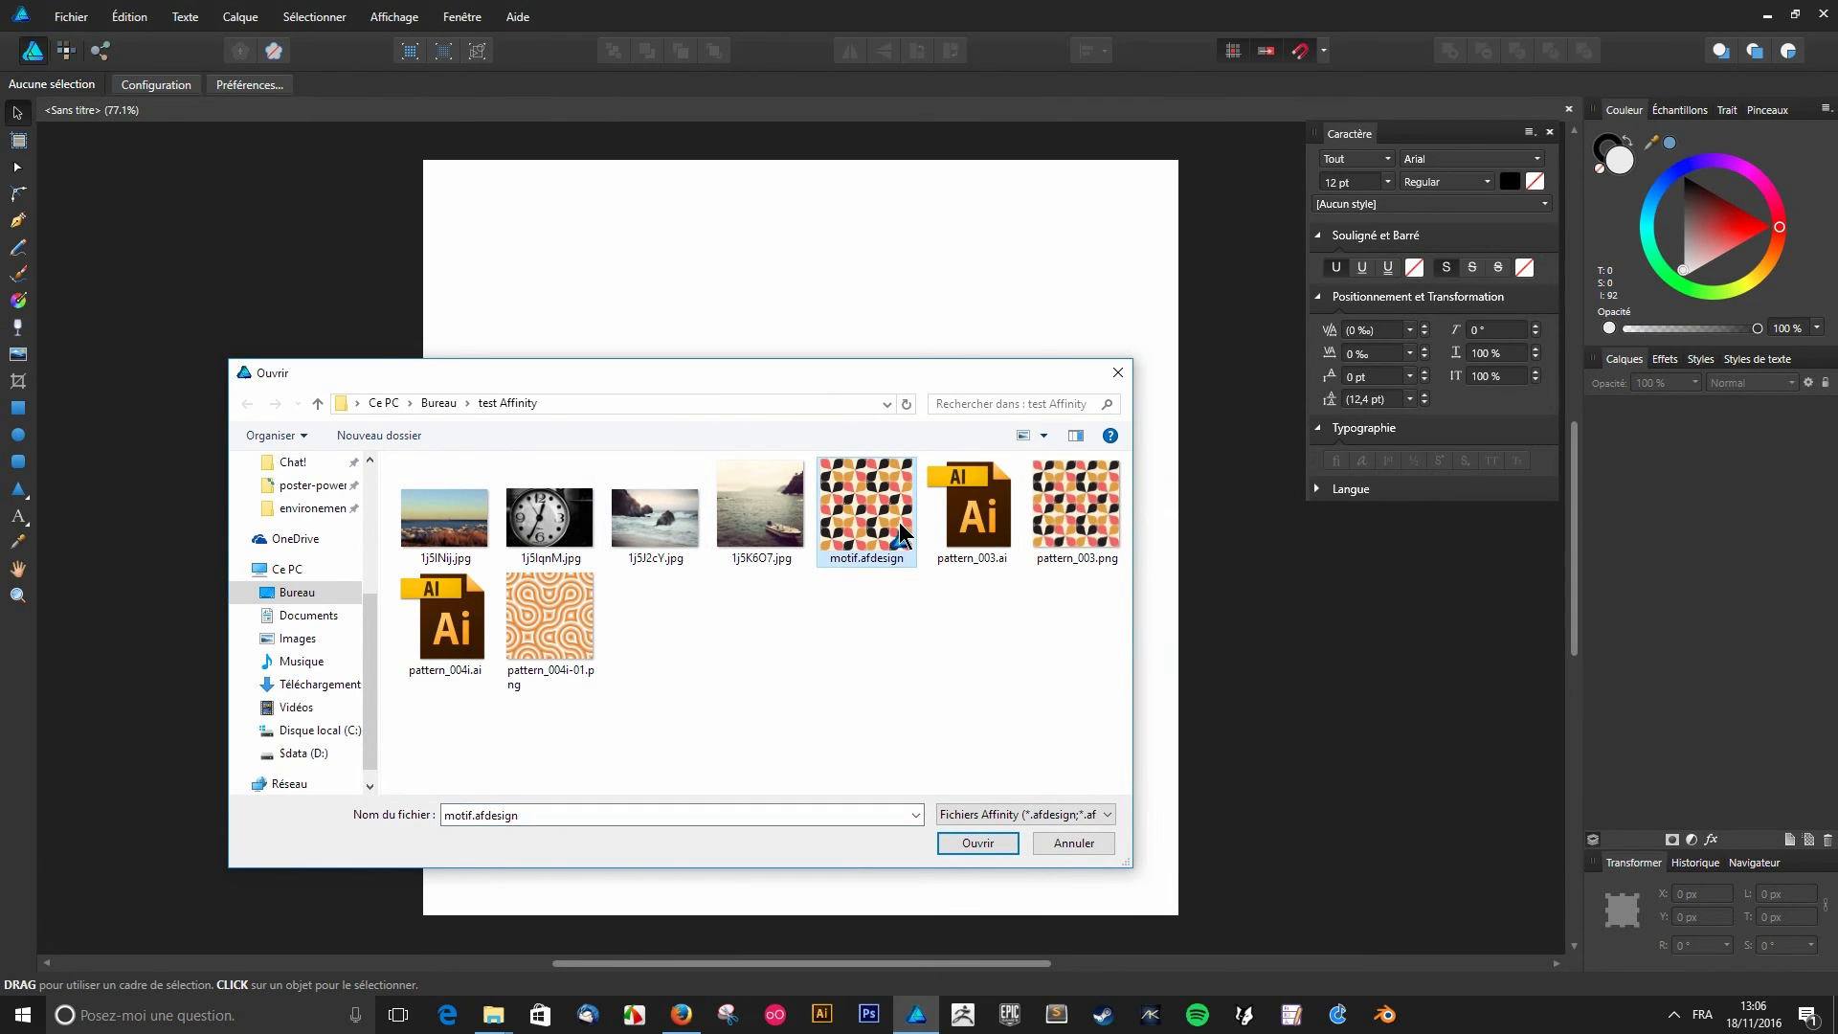
double_click(900, 532)
left_click(774, 504)
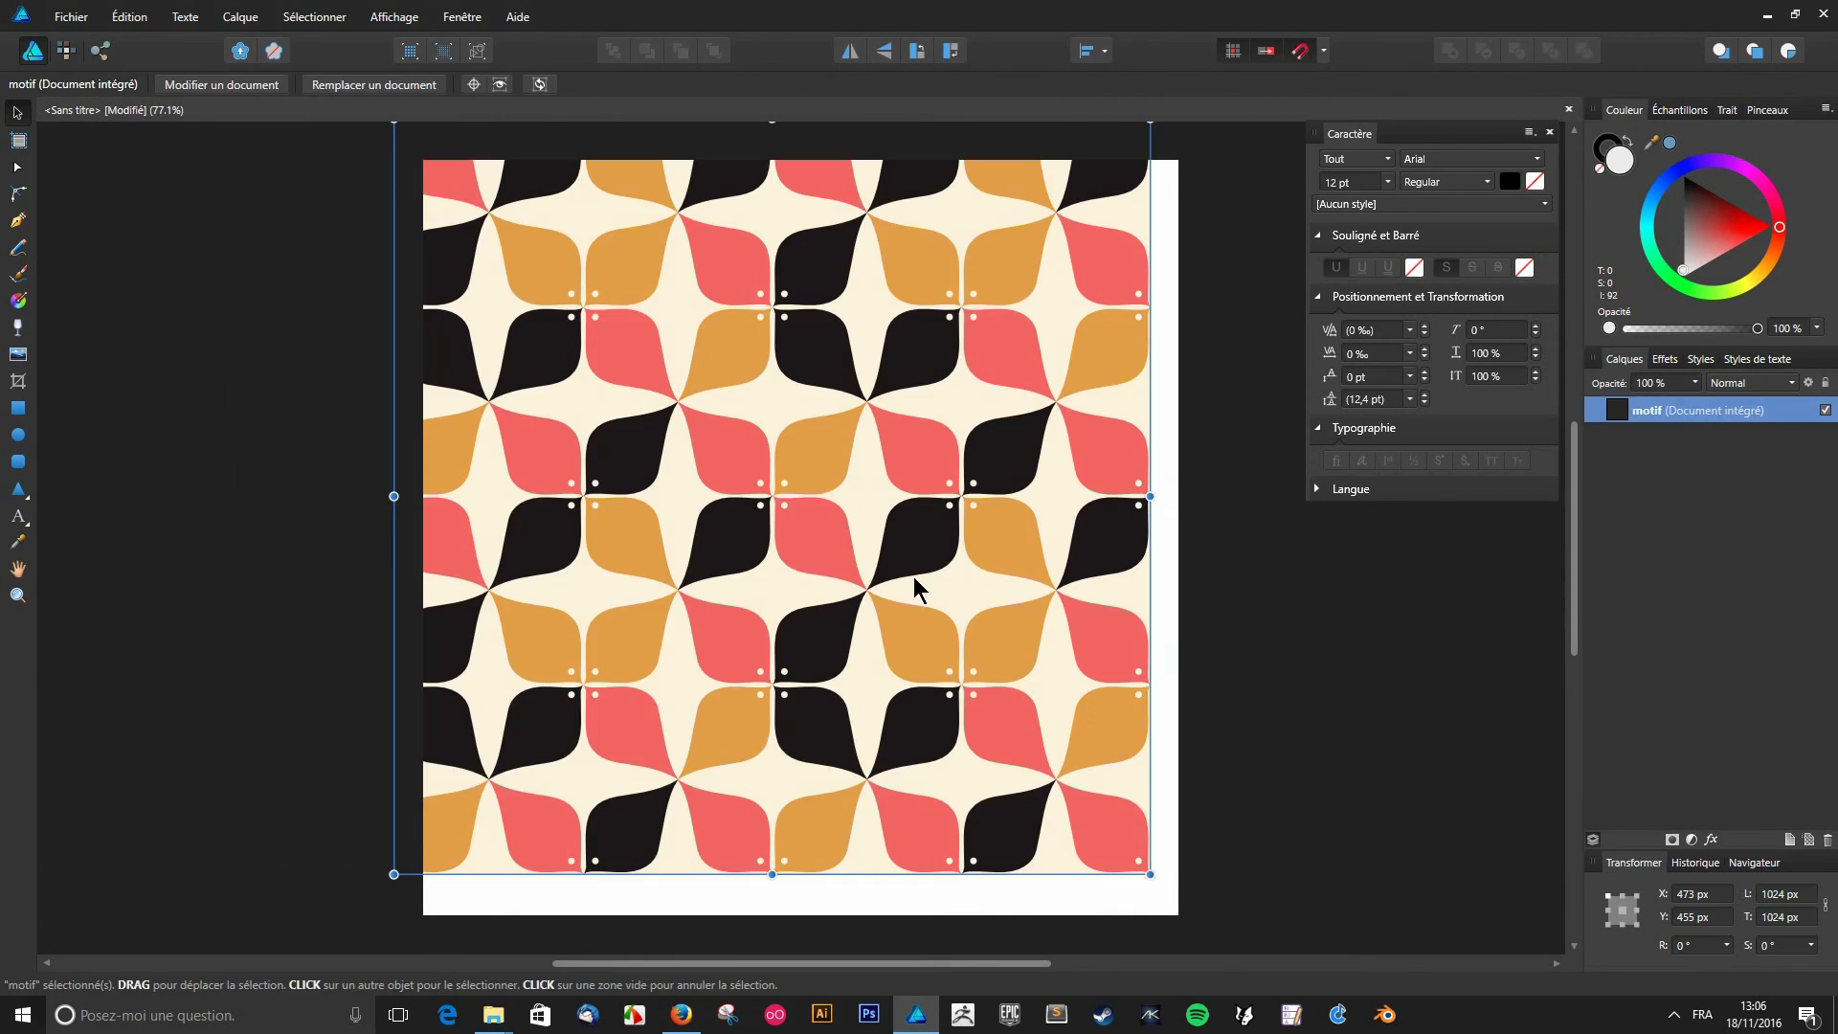
left_click_drag(897, 680, 897, 696)
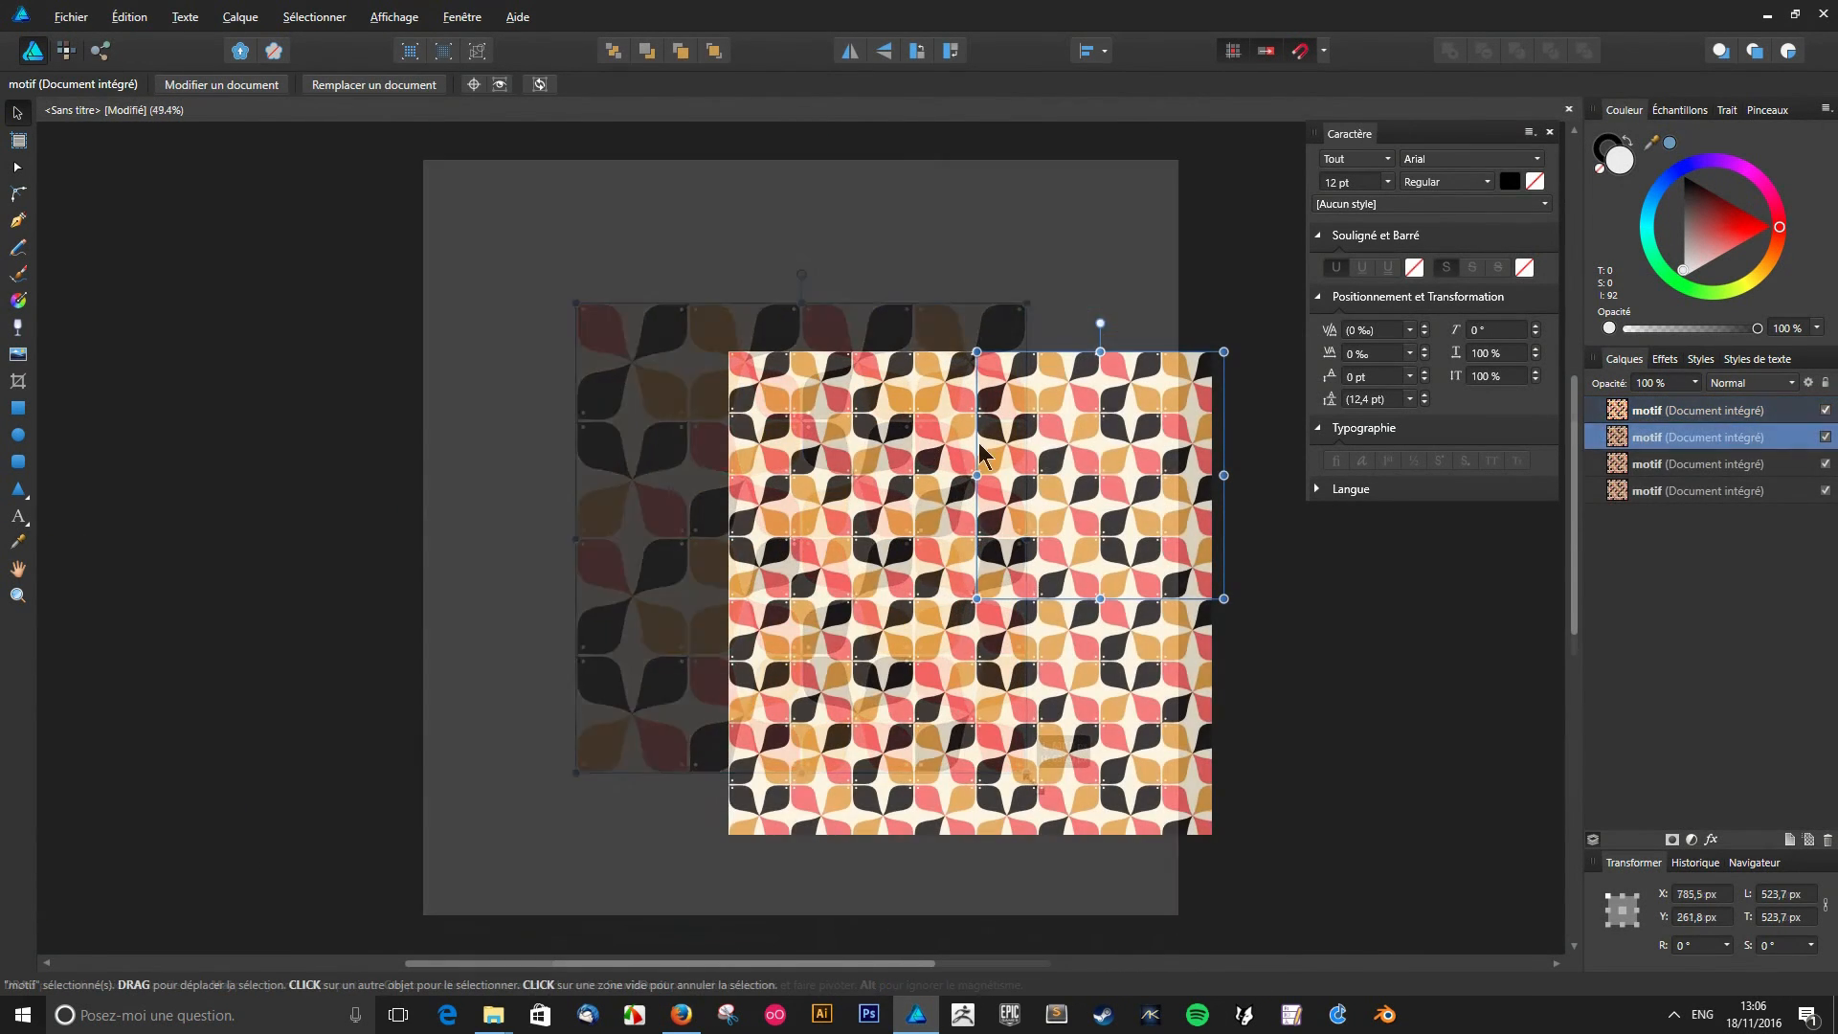
- Open the upper-right tile's embedded document for editing and float it in its own window beside the composition
double_click(1105, 448)
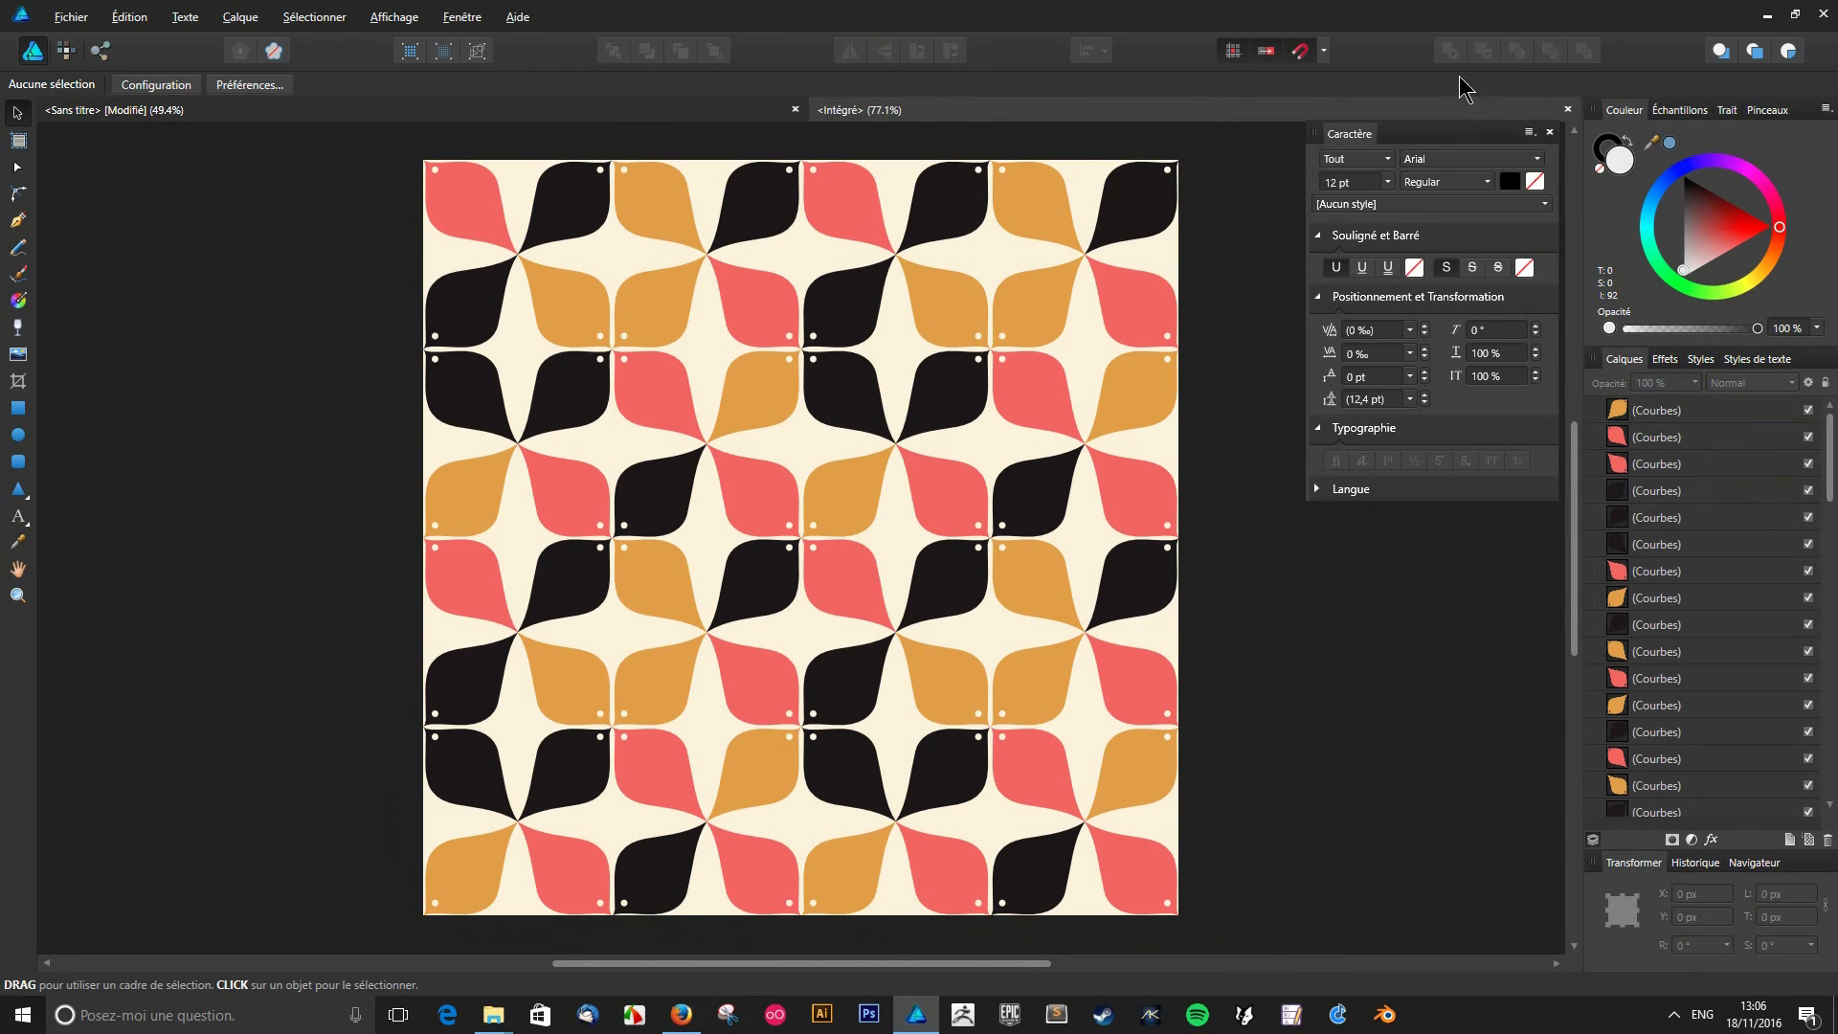
left_click(700, 117)
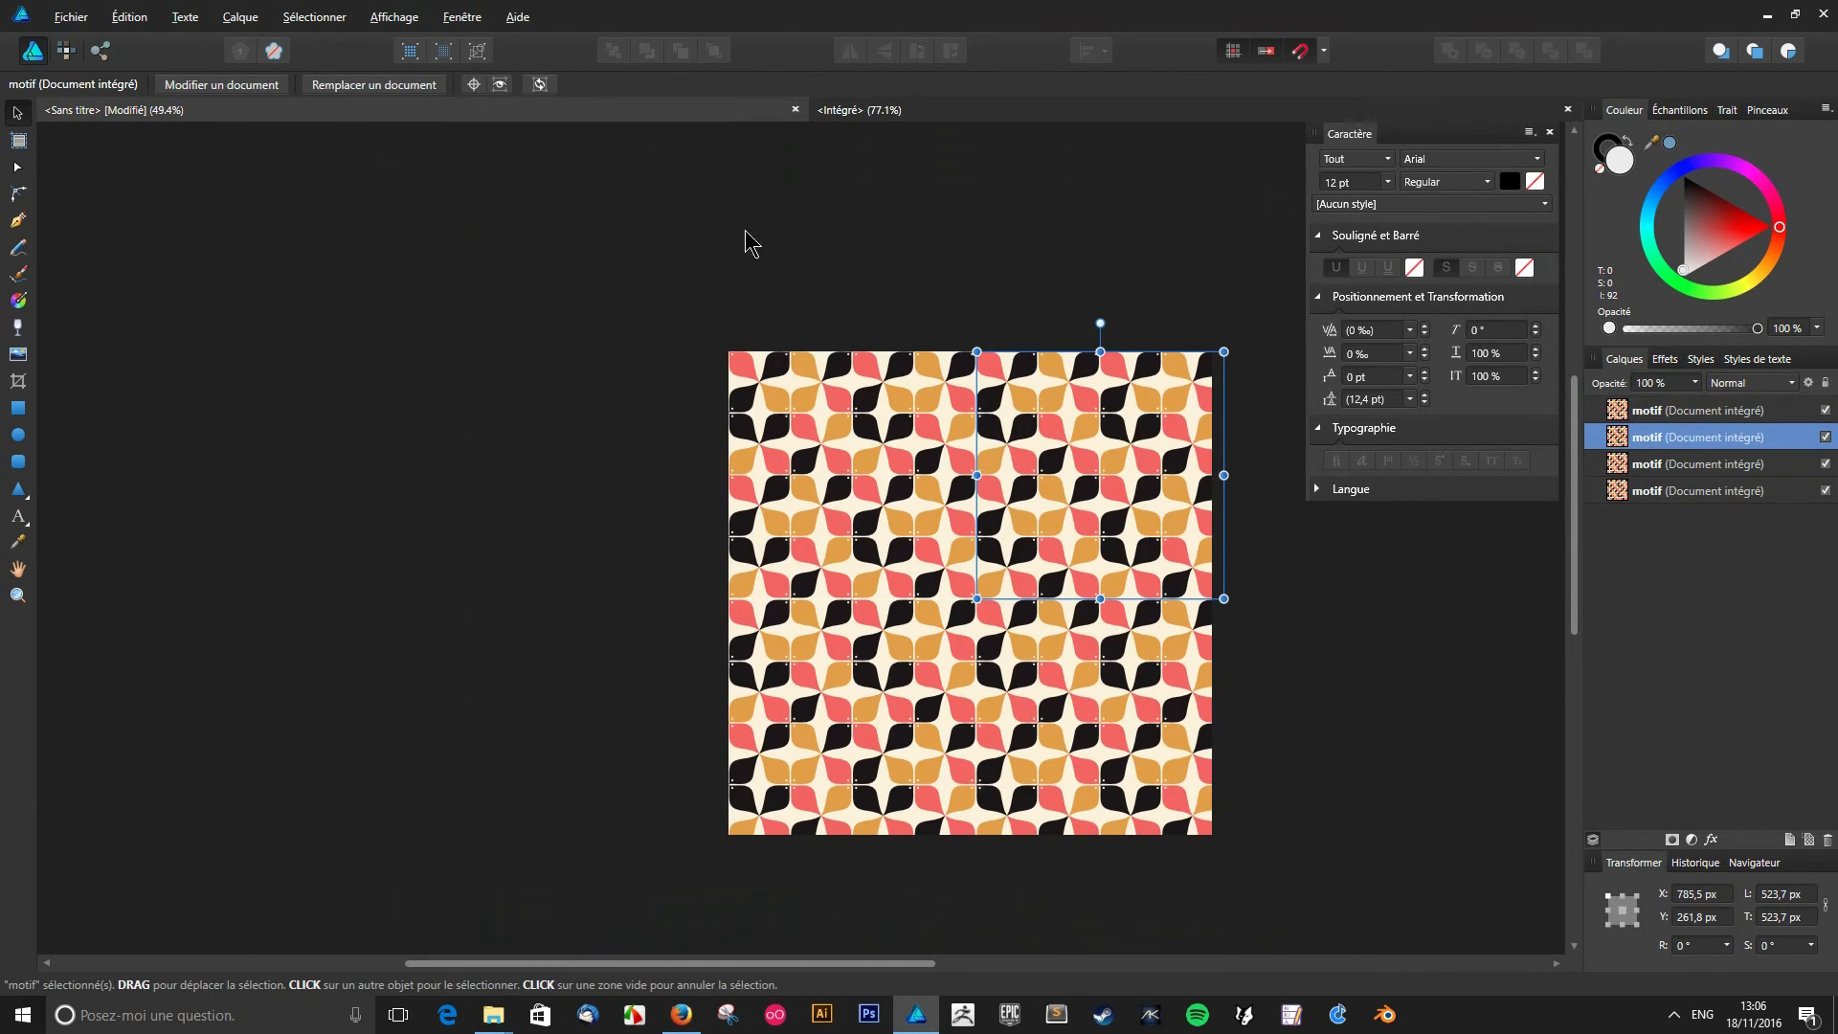
left_click(867, 115)
left_click_drag(919, 109, 371, 434)
- Recolour five black petals in the embedded pattern to bright blue, hue 194, saturation 79, lightness 56
scroll(215, 505, "down", 4)
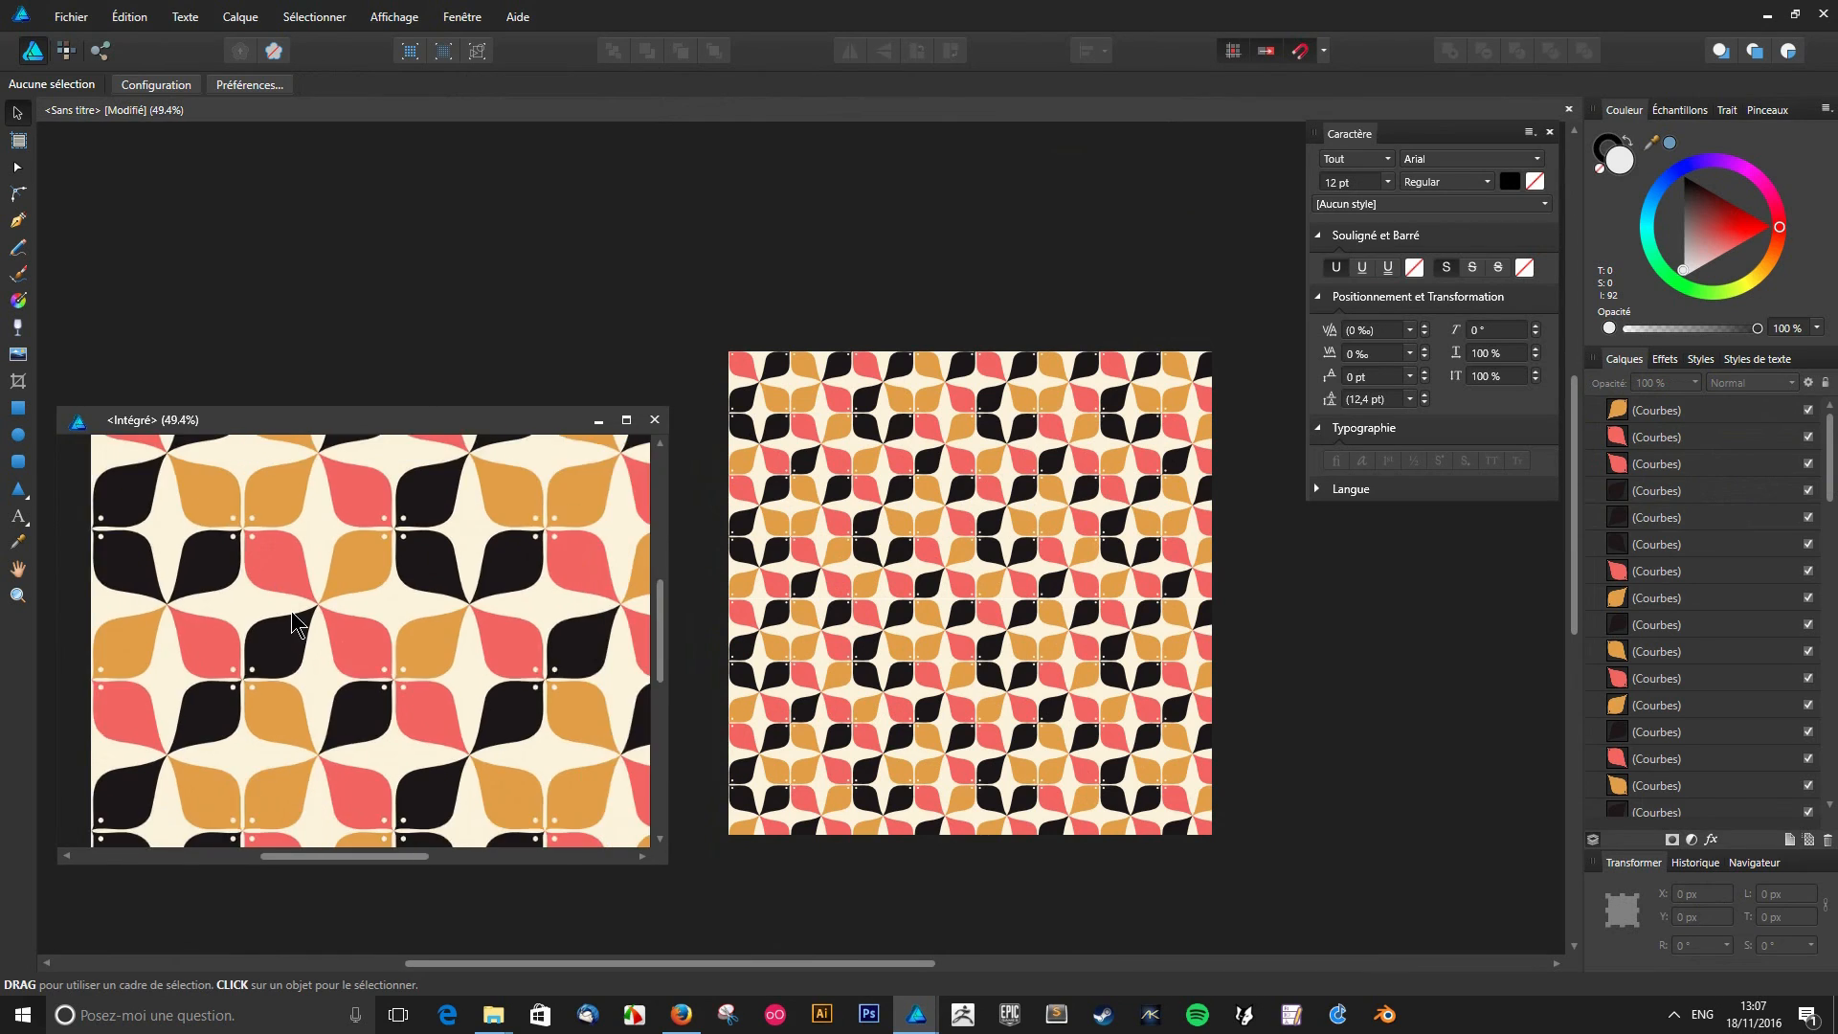
scroll(396, 667, "up", 1)
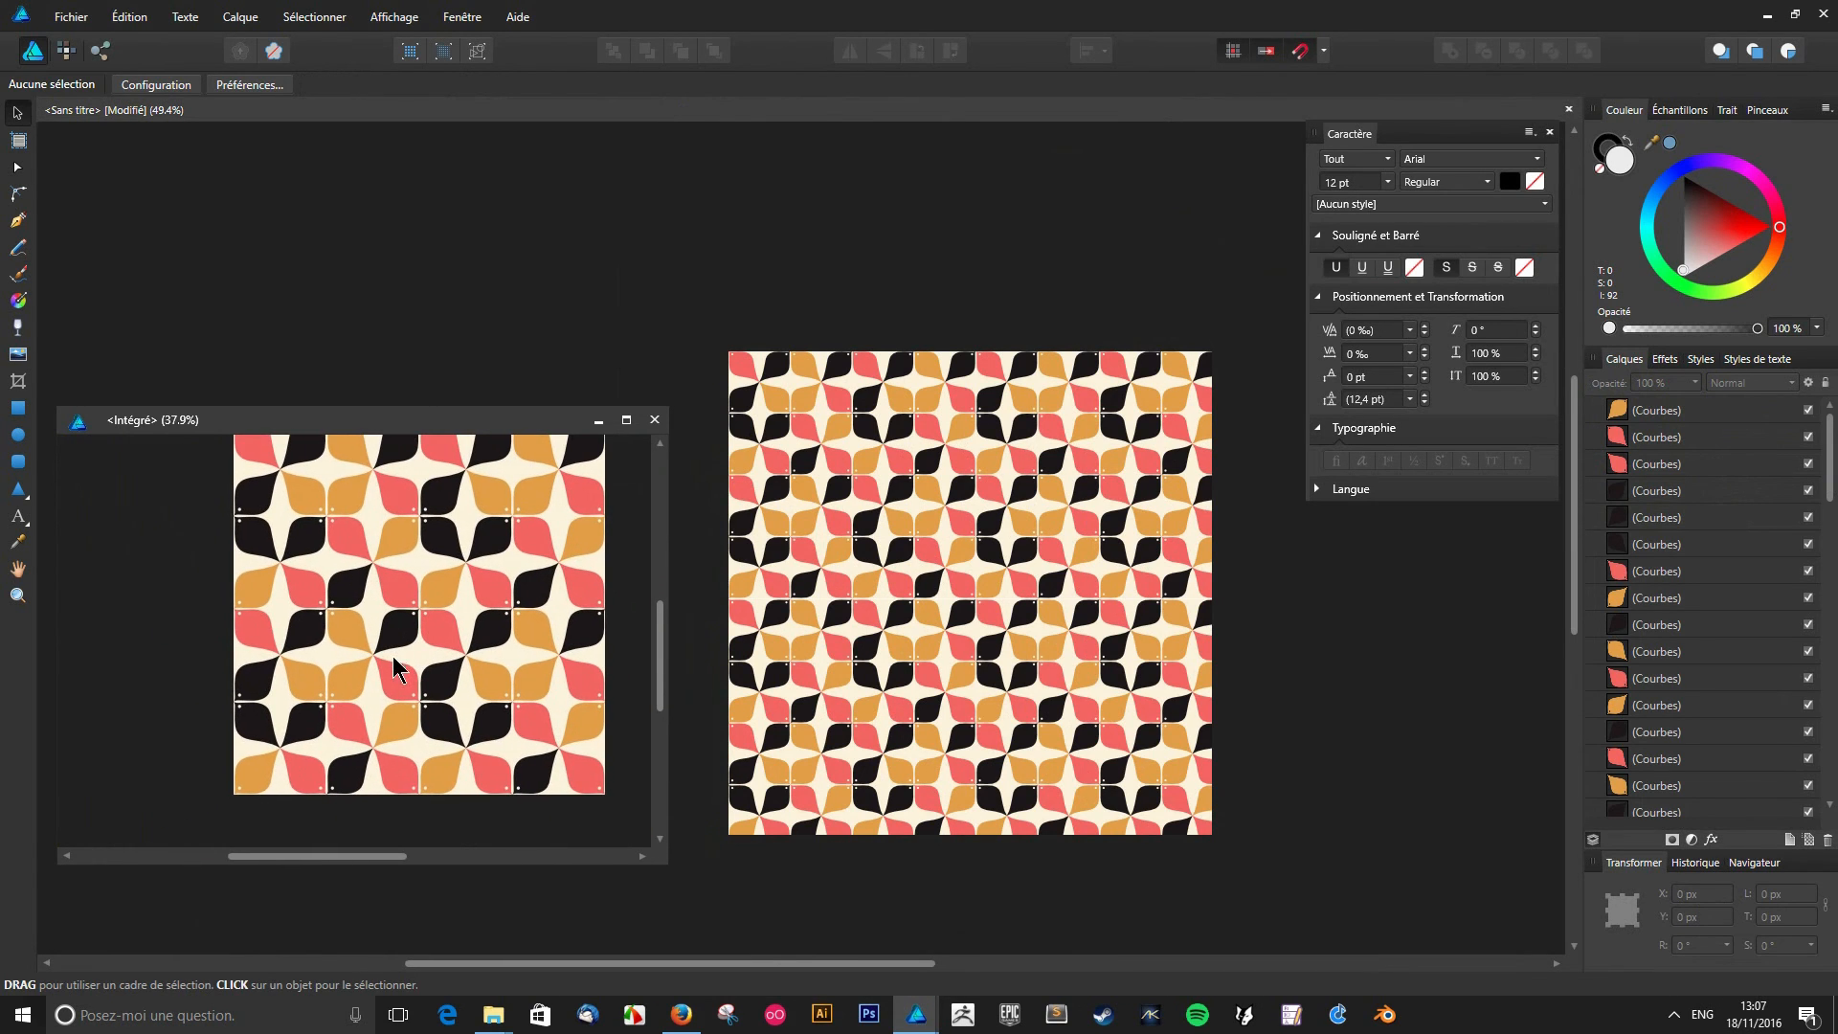
left_click(307, 632)
left_click(412, 637, "shift")
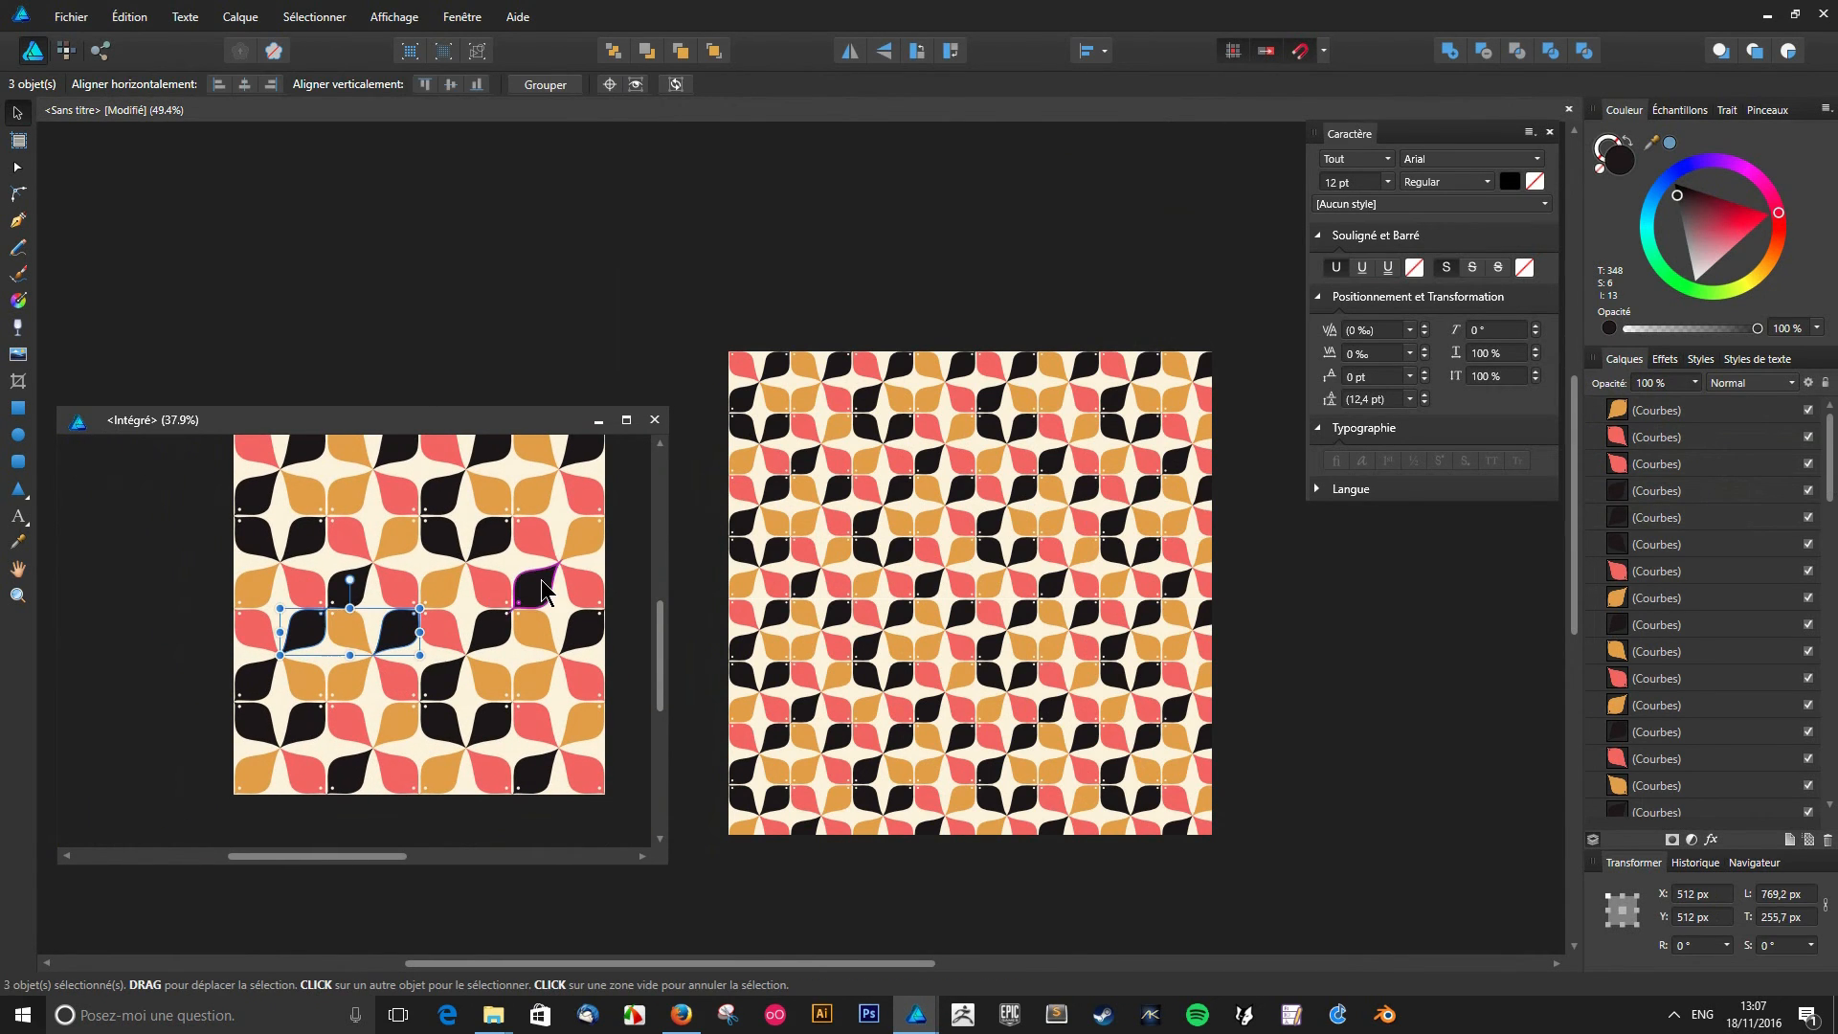
left_click(493, 550, "shift")
left_click(297, 458, "shift")
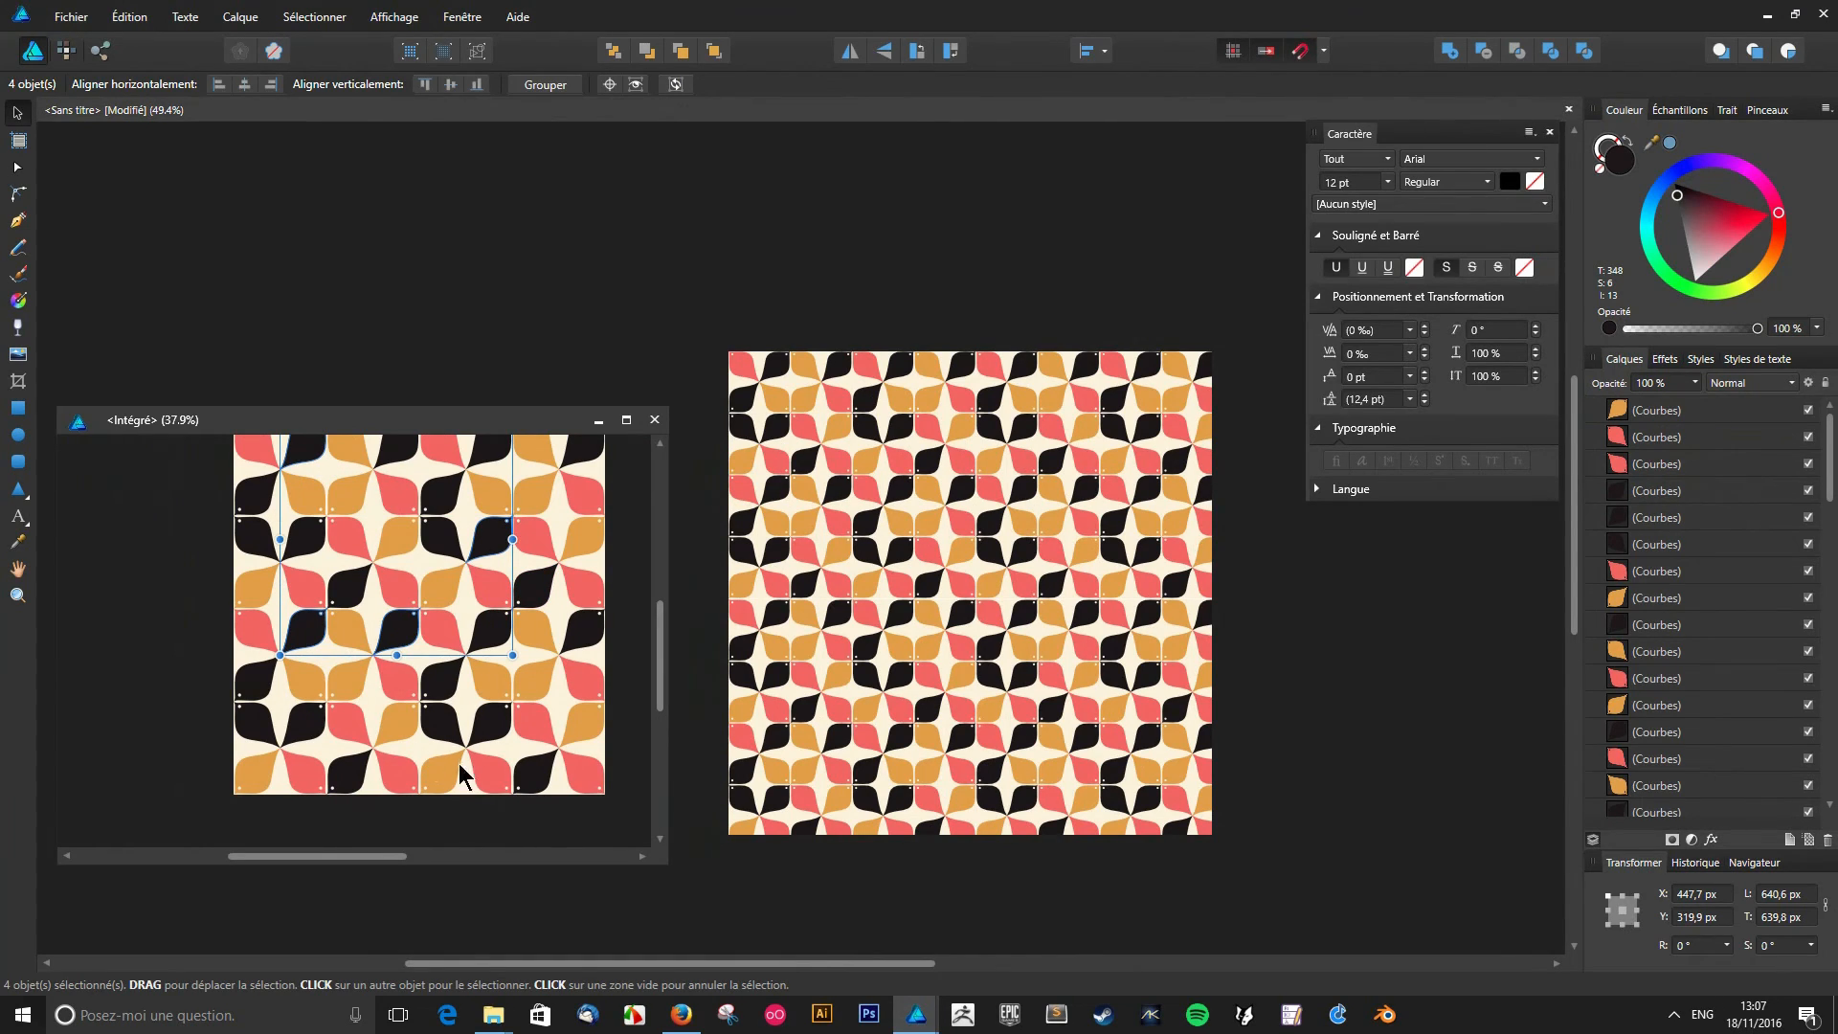
left_click(488, 737, "shift")
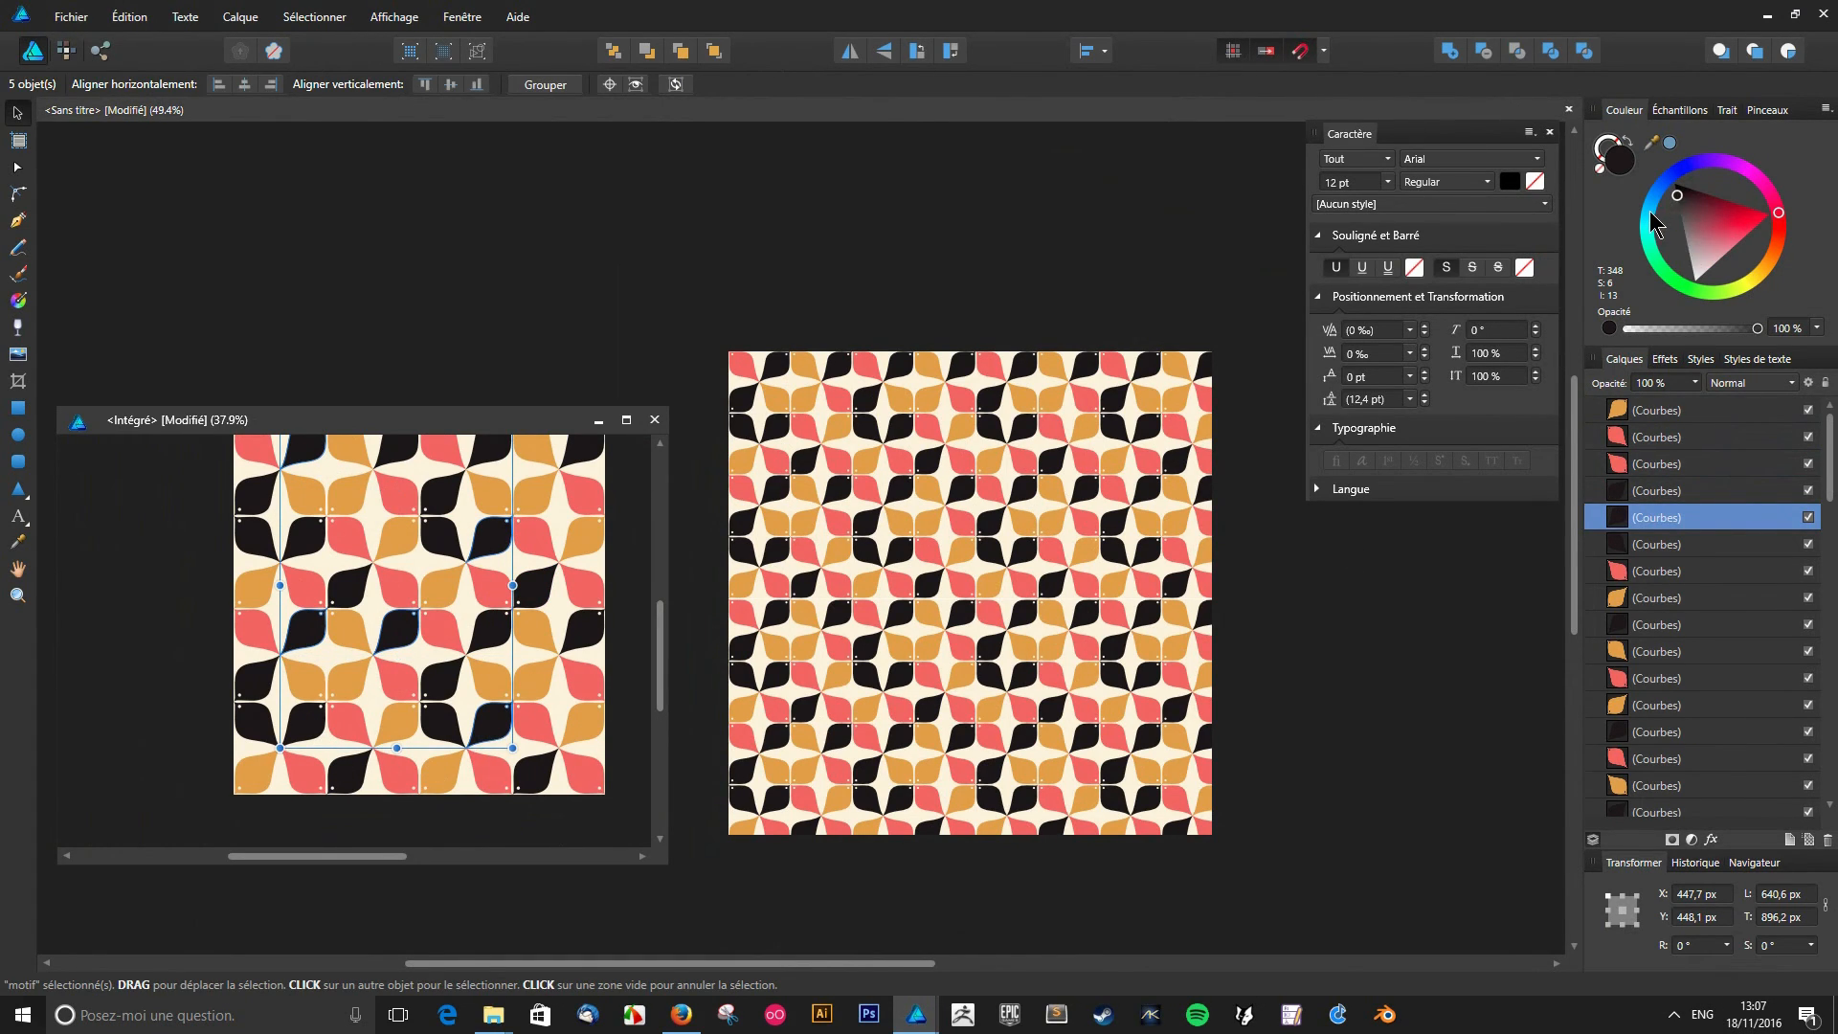
left_click(1649, 219)
left_click(1693, 210)
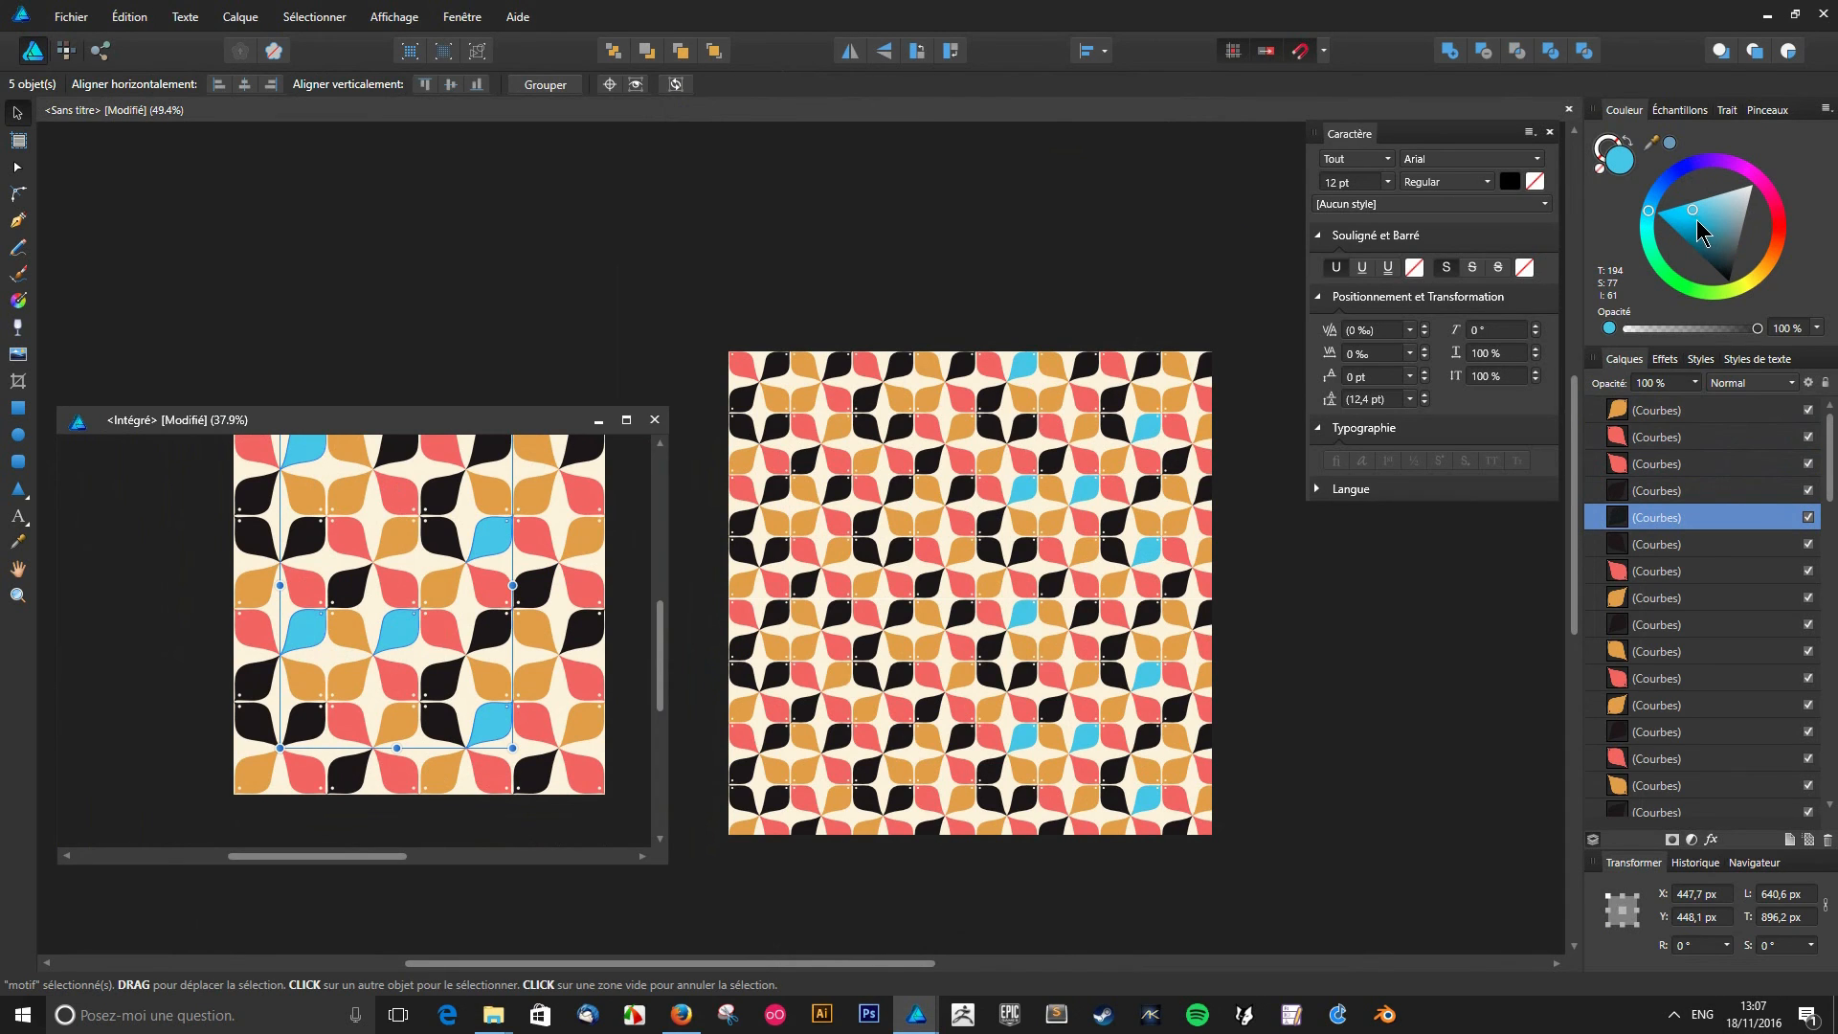
left_click(1713, 220)
left_click_drag(1712, 219, 1683, 212)
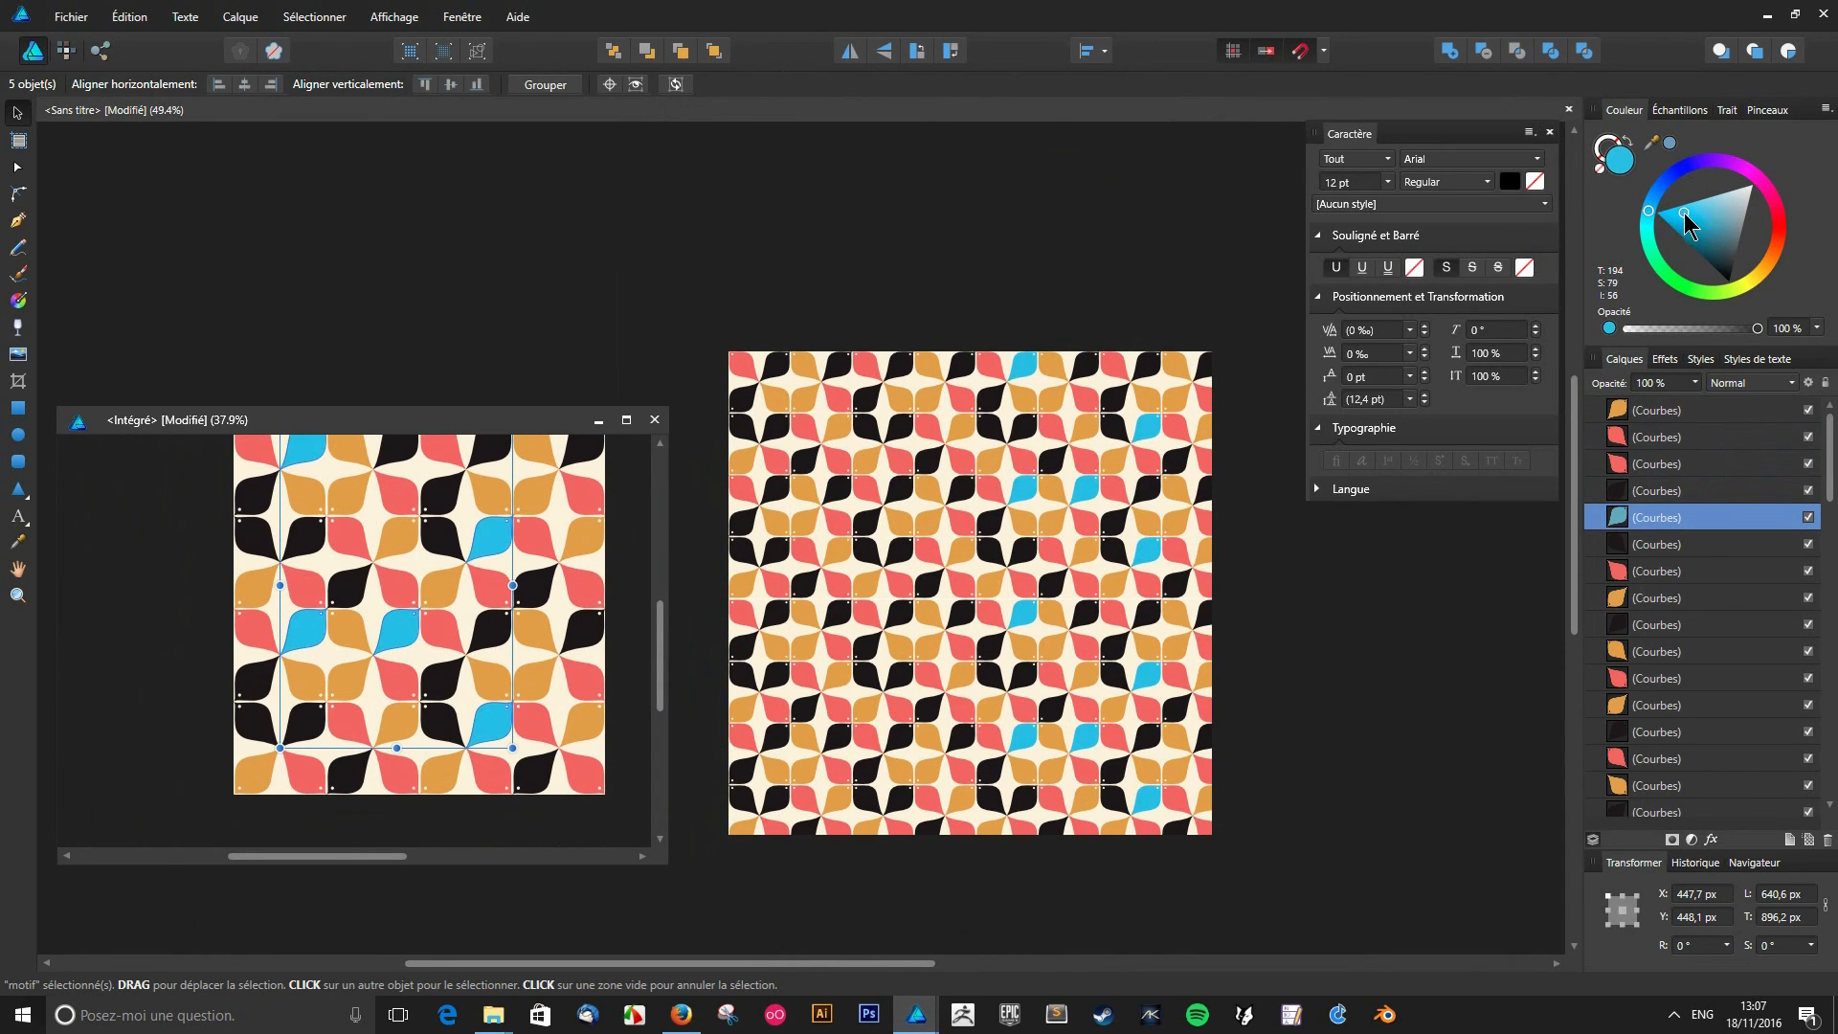
- Delete the composition's upper-left tile and fill its place with a copy of the upper-right tile
left_click_drag(560, 619, 530, 708)
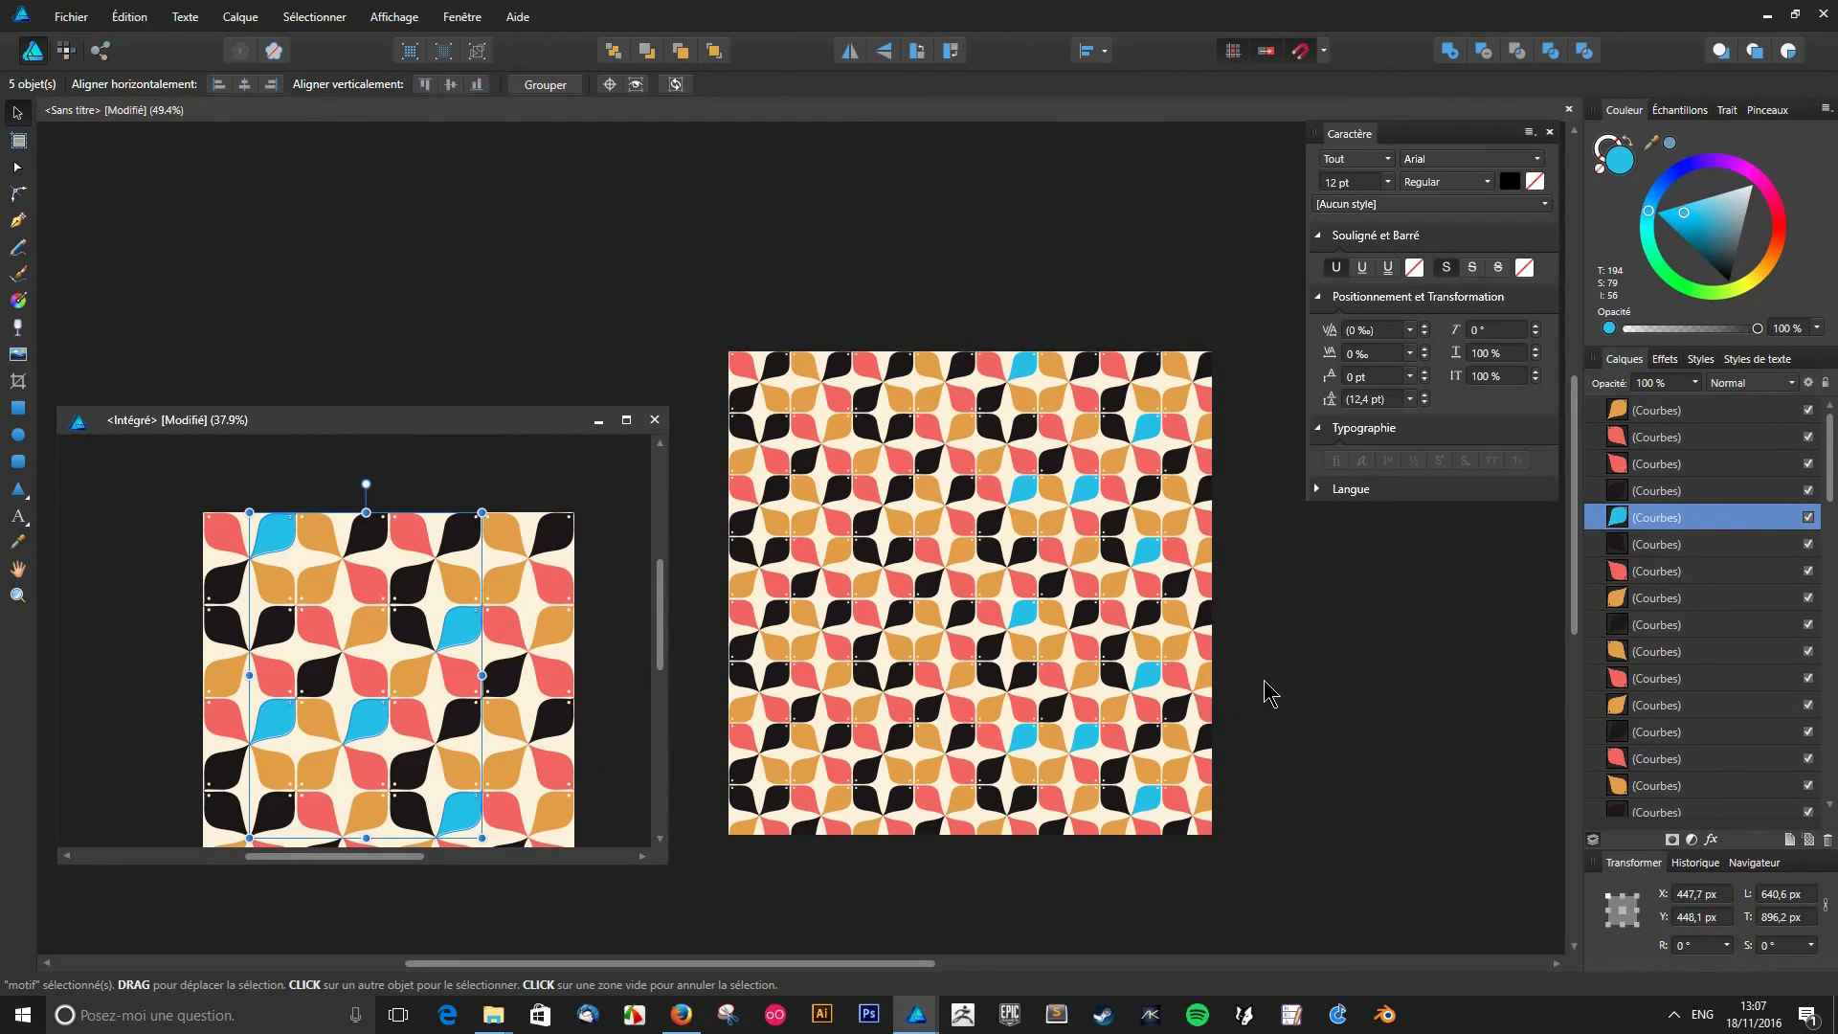
left_click(1294, 647)
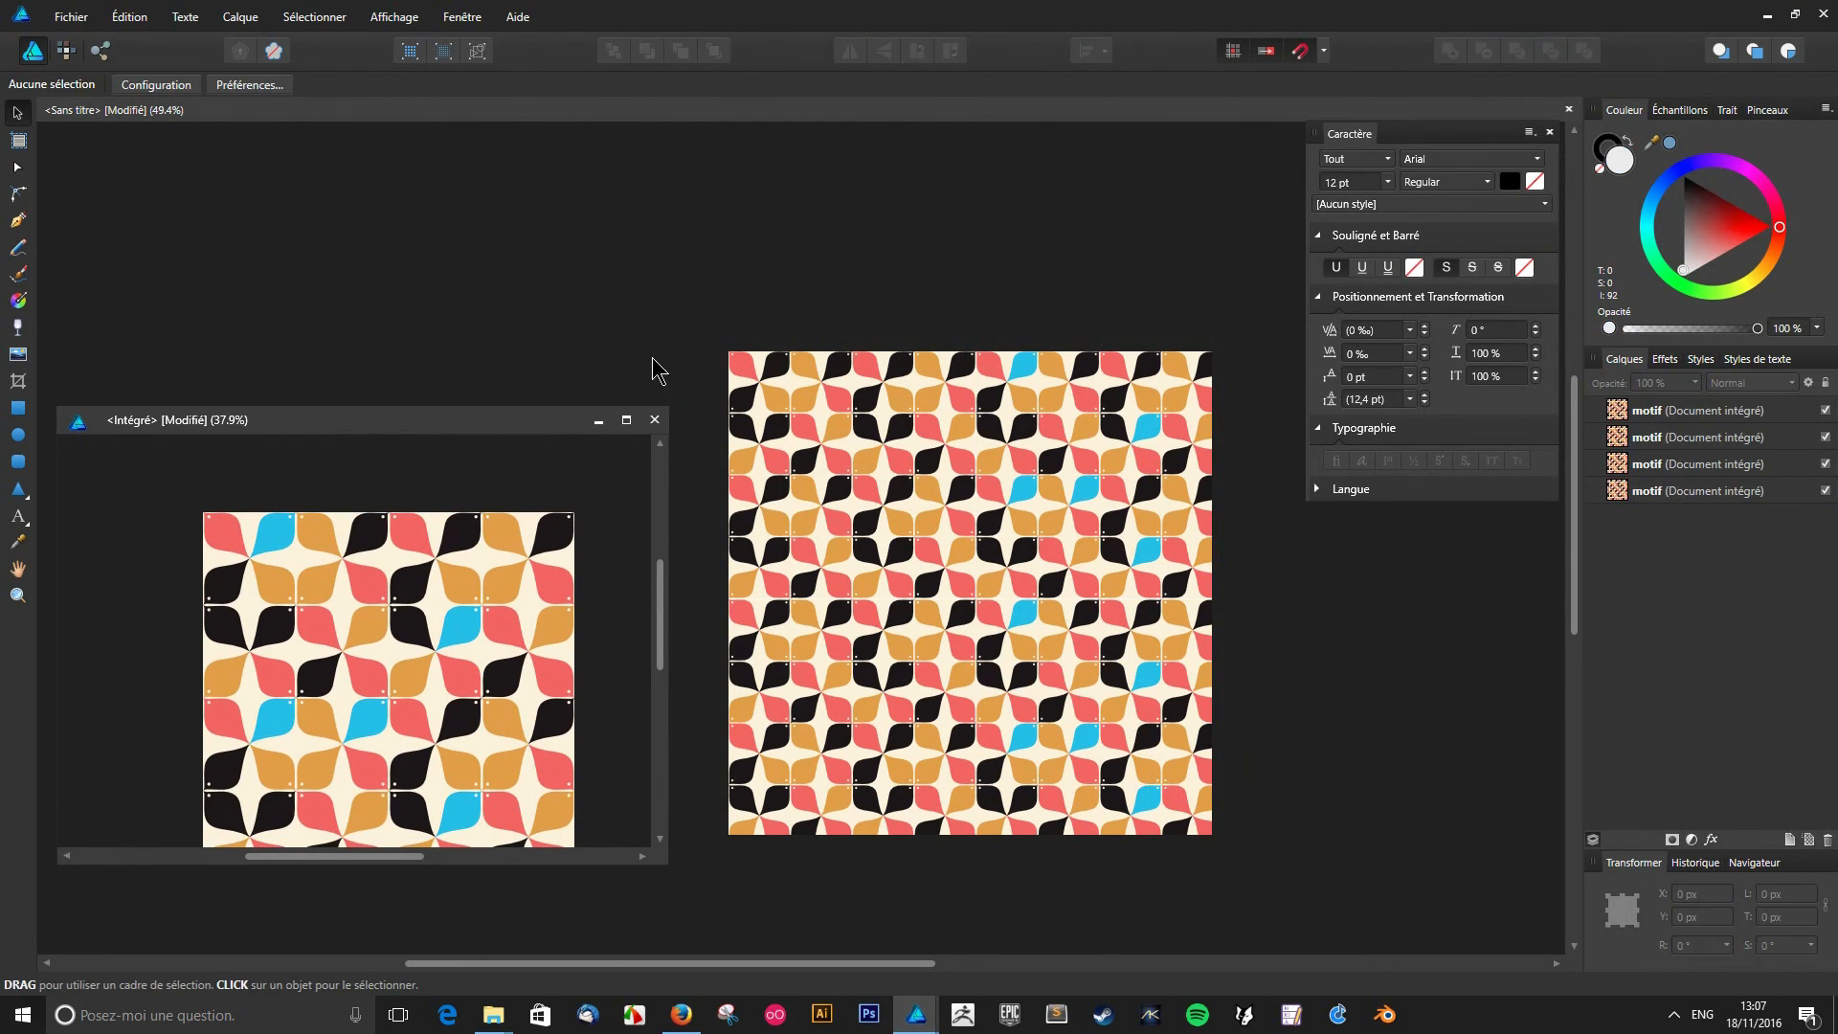
left_click(1133, 475)
left_click(915, 515)
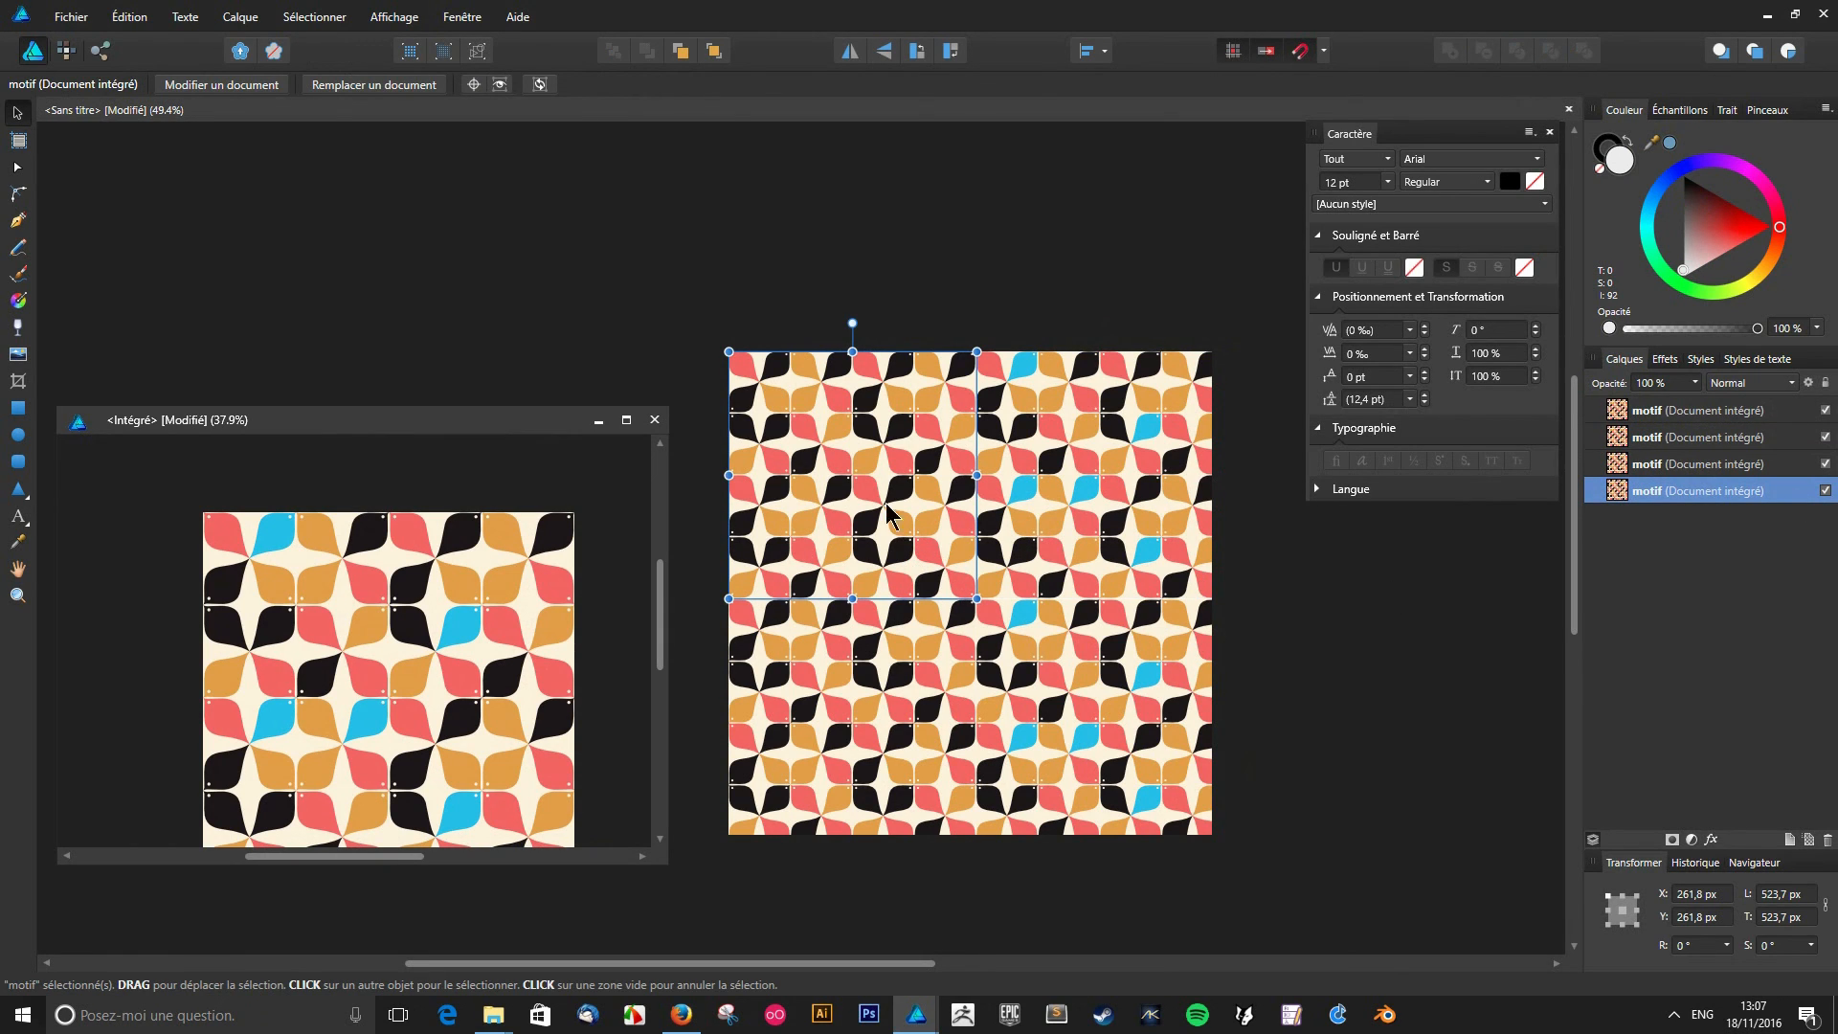
key("Delete")
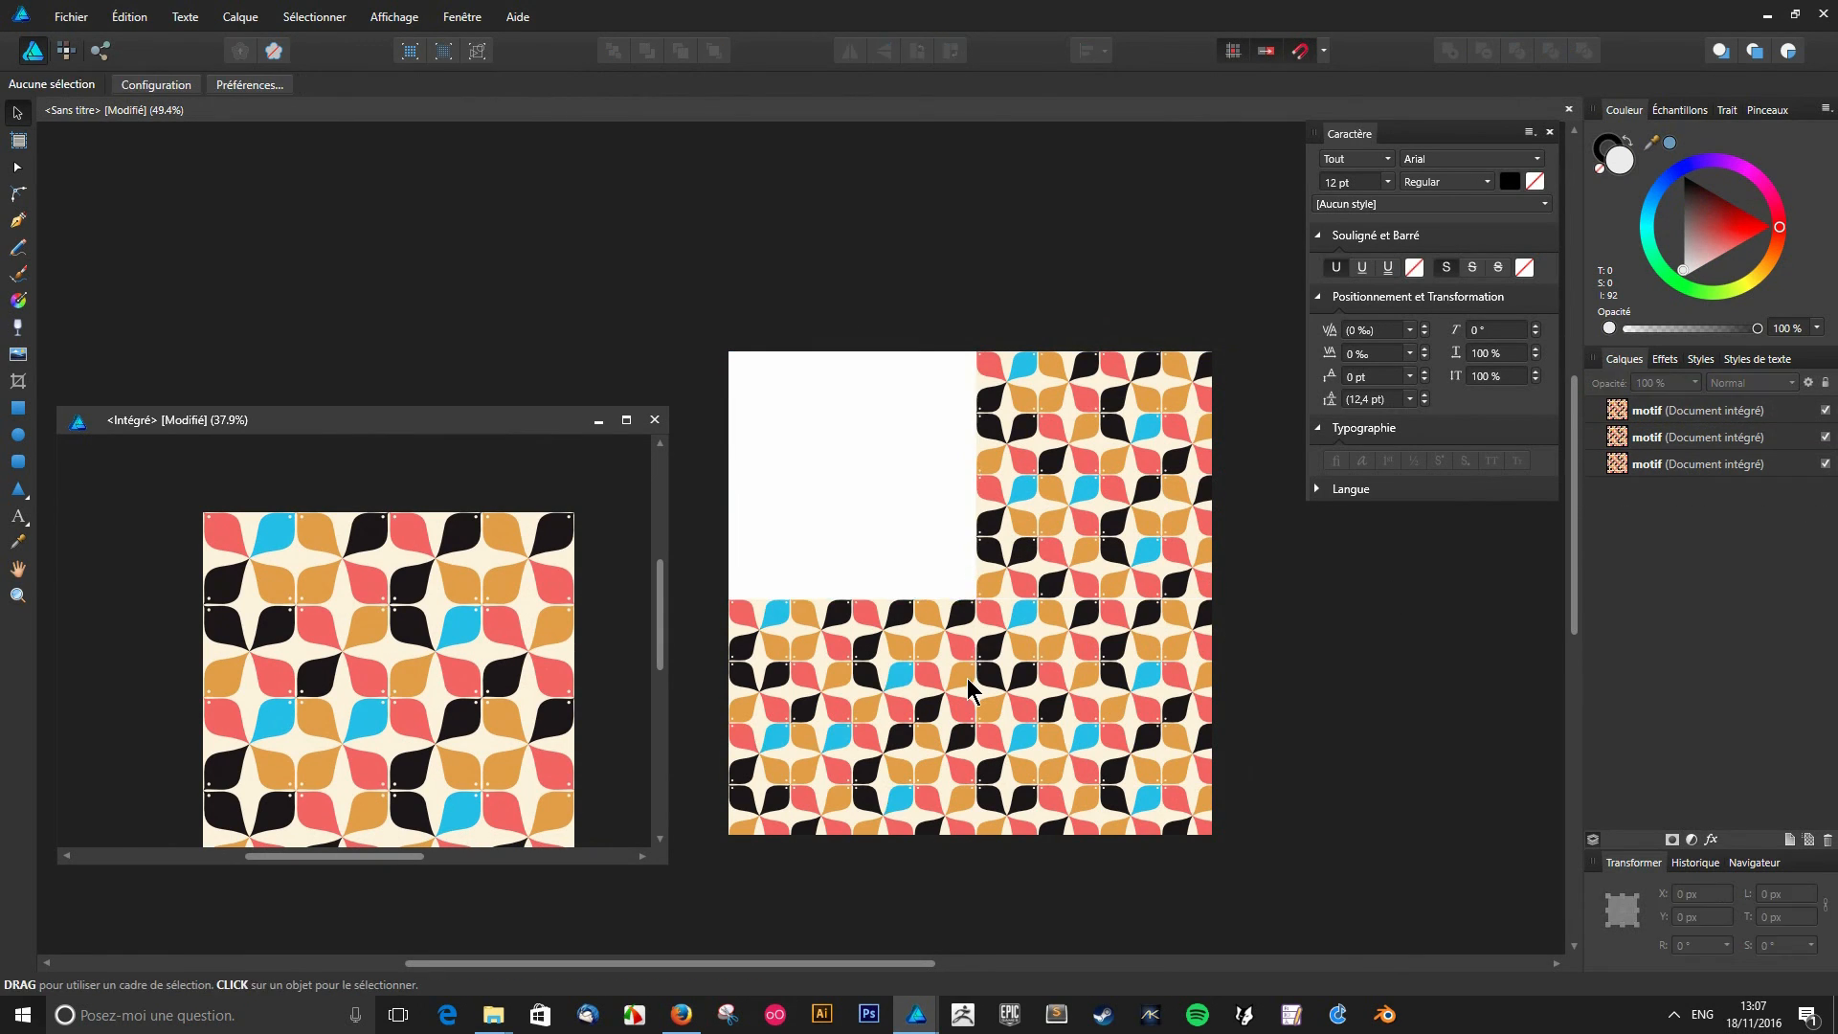
left_click(966, 677)
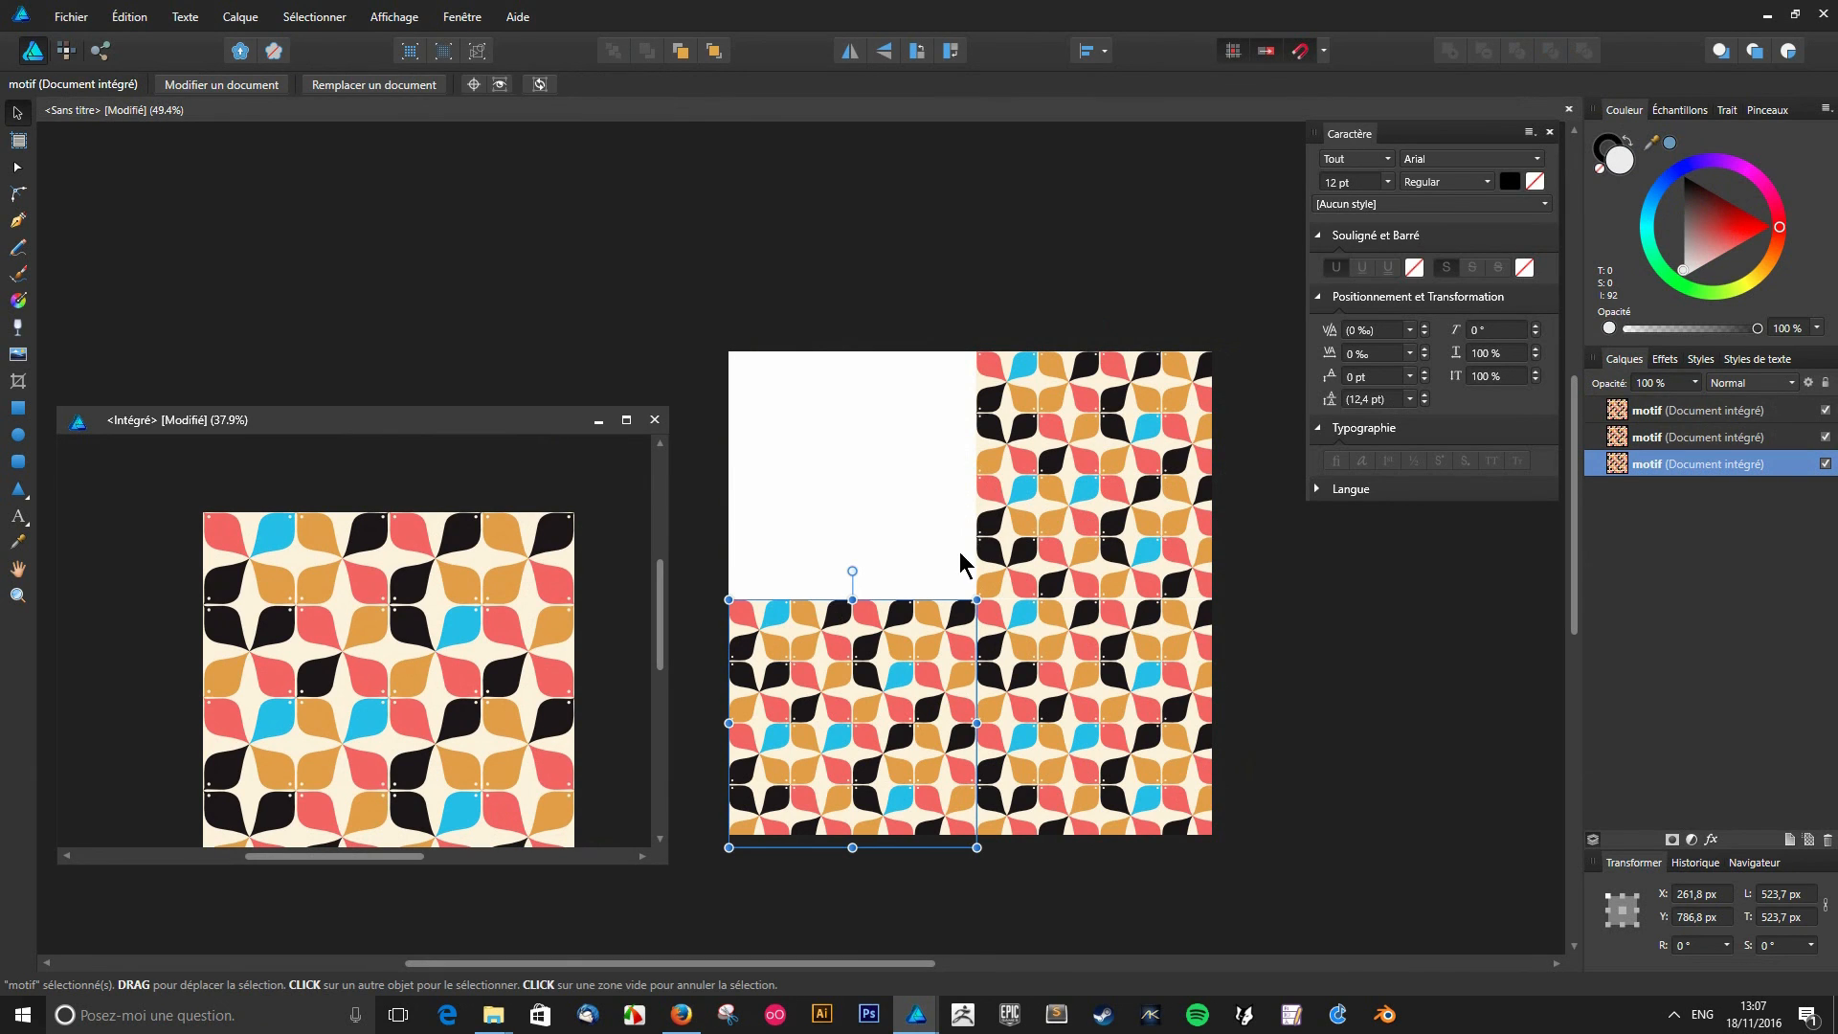
left_click_drag(996, 507, 854, 520)
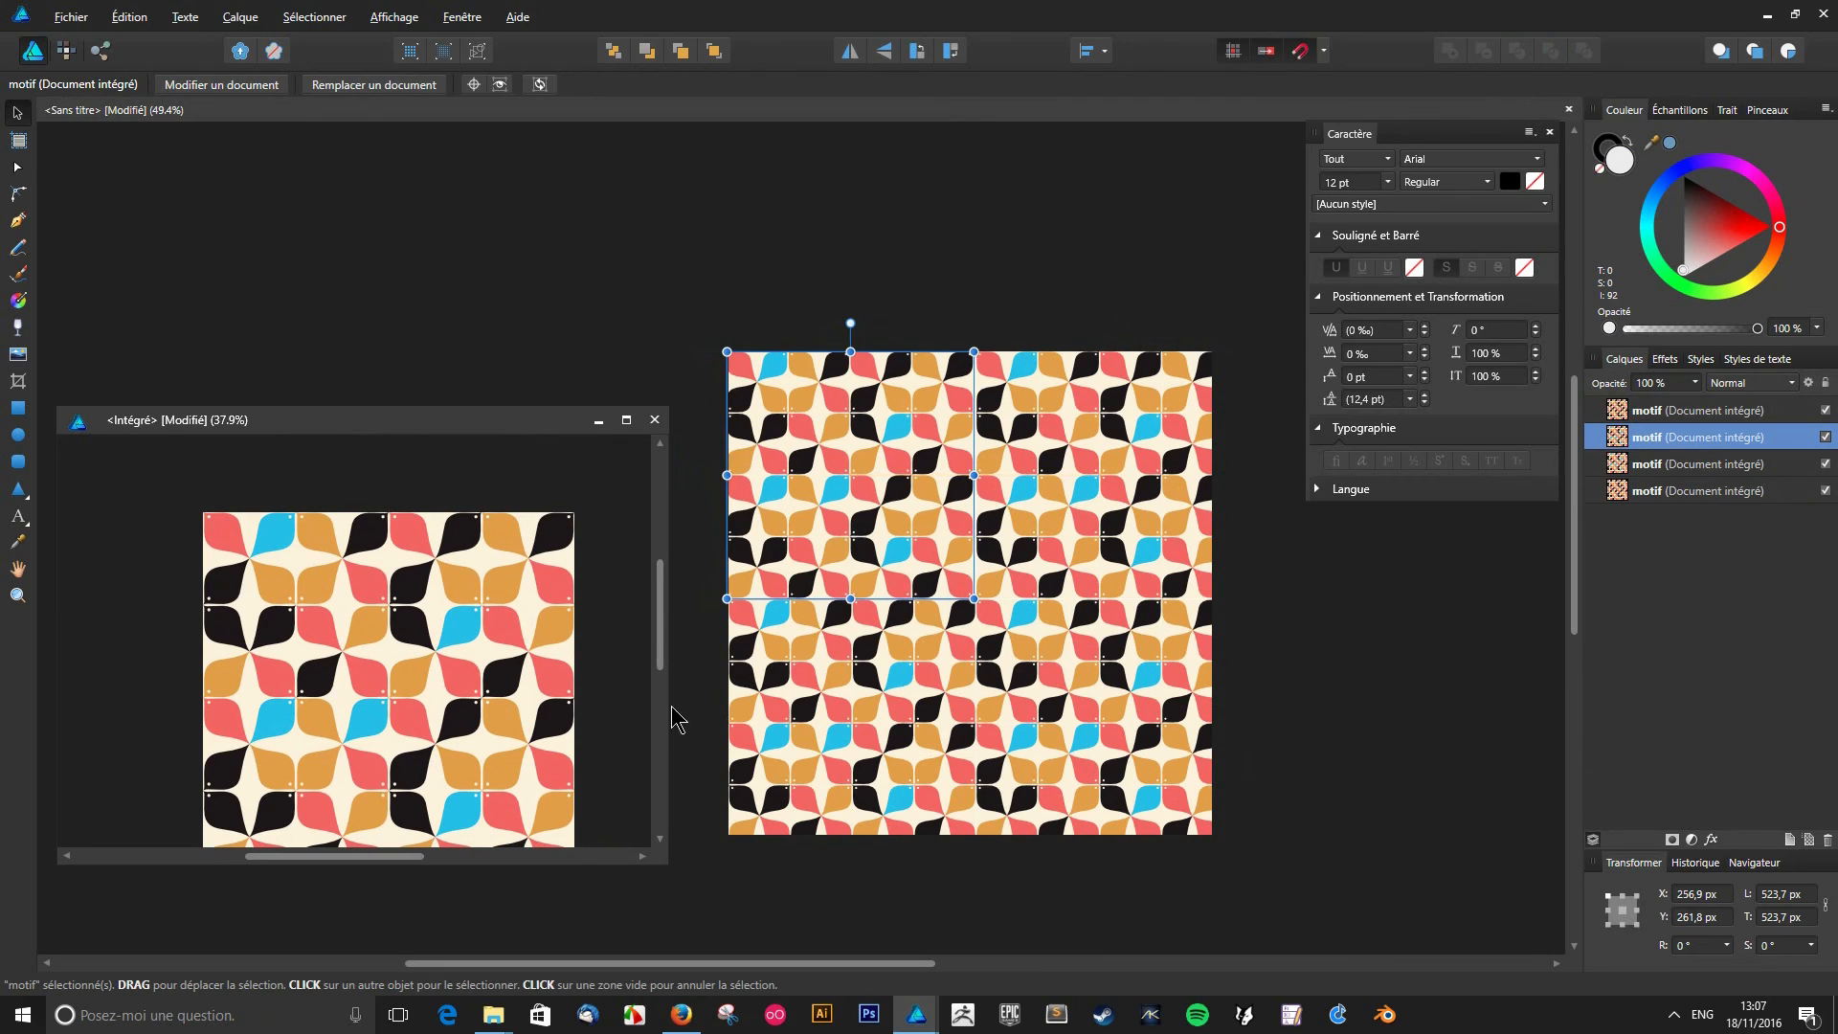
left_click(505, 629)
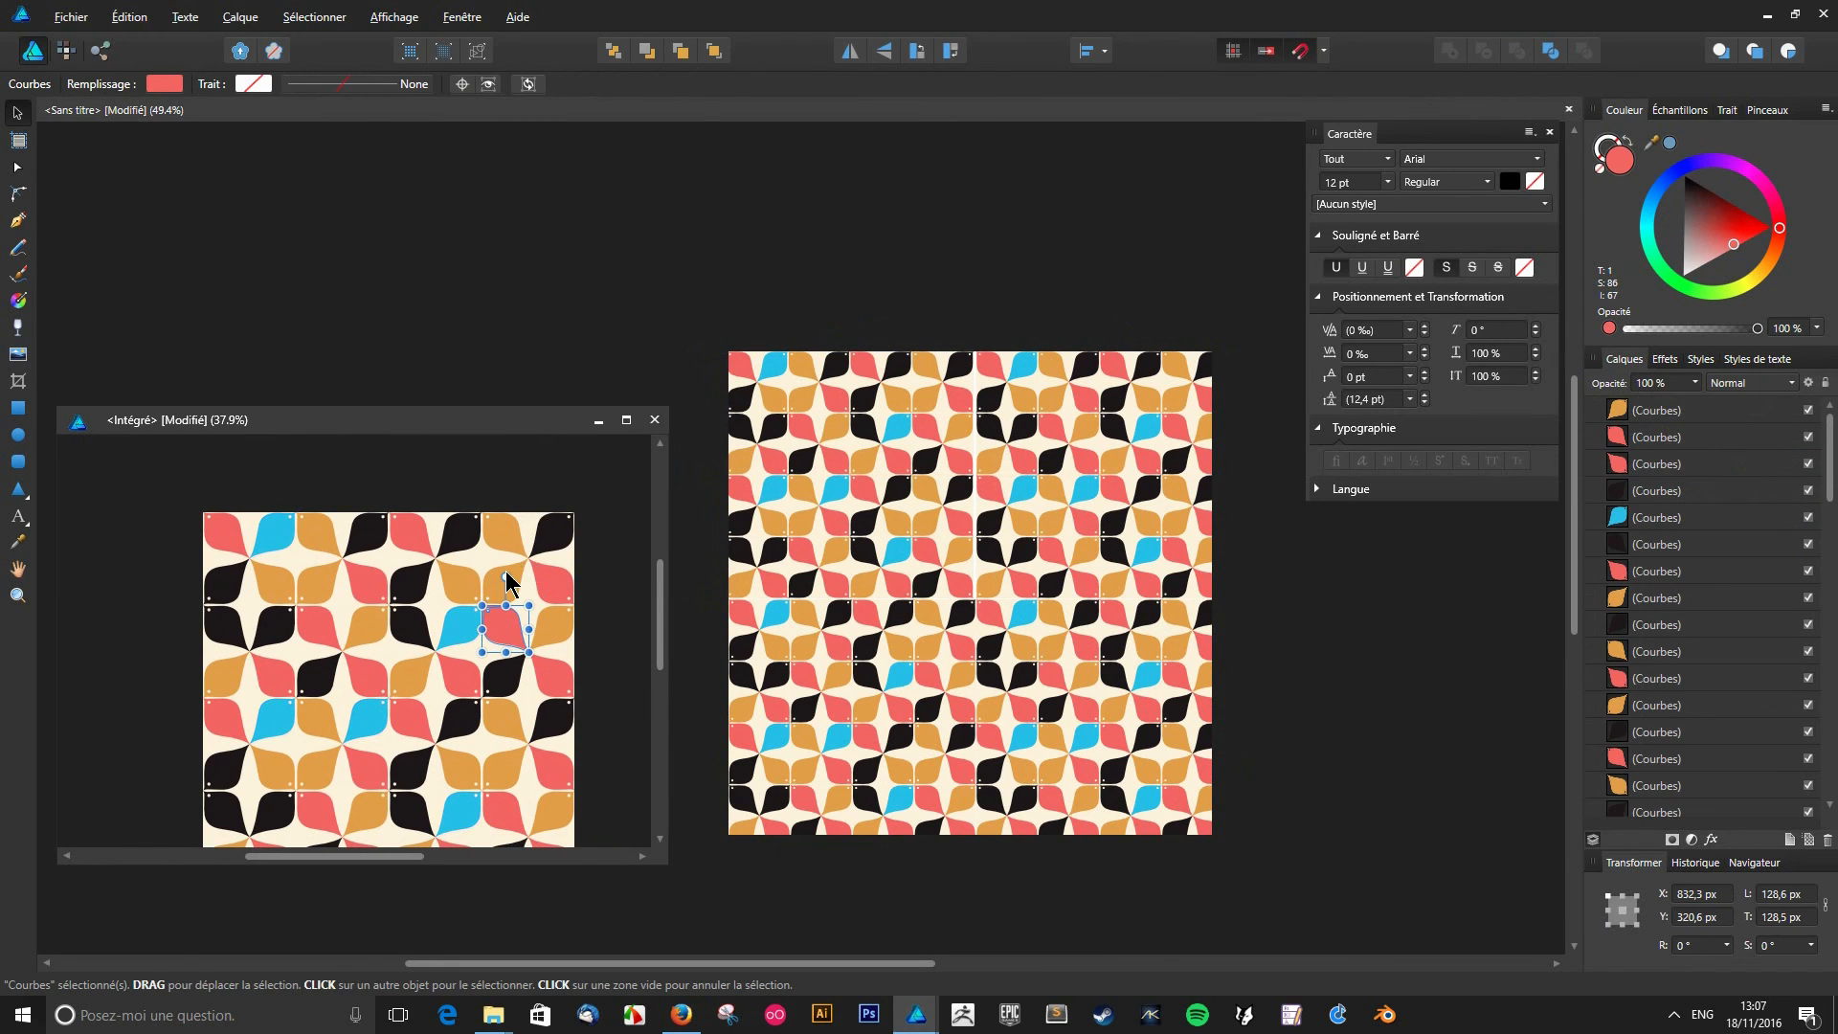
left_click(500, 528, "shift")
left_click(588, 525)
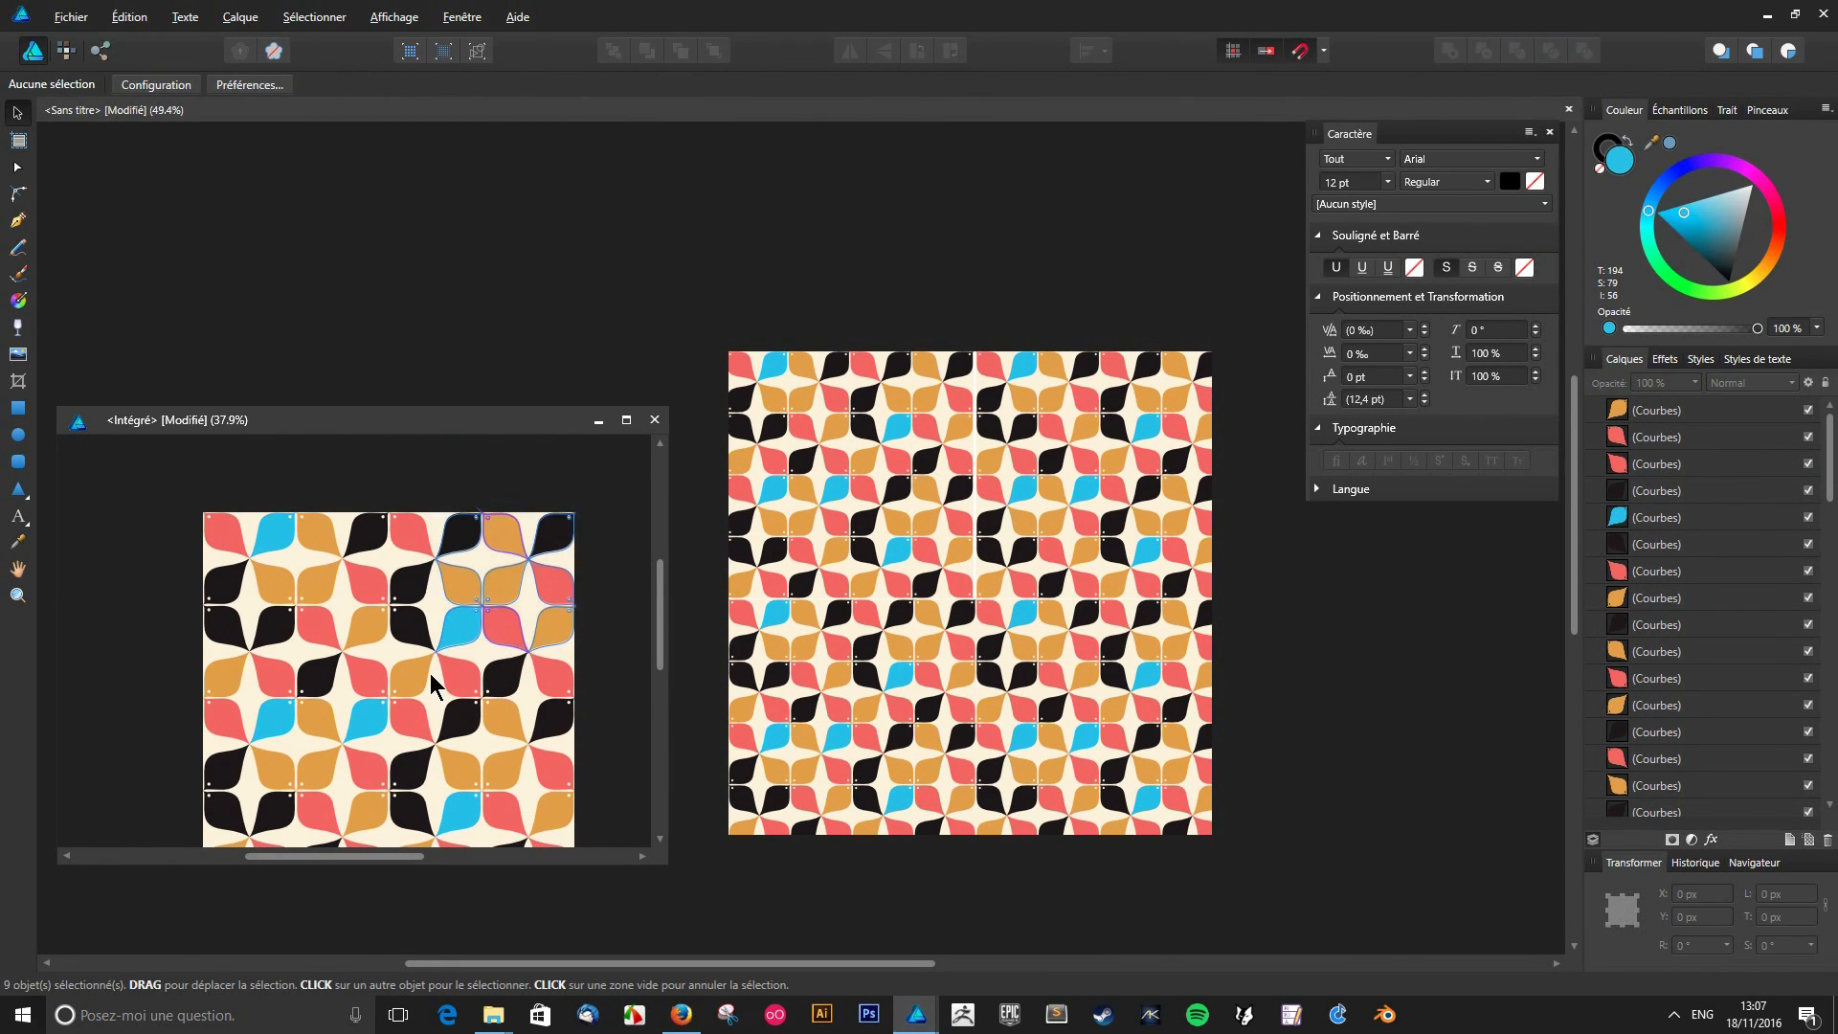
left_click(429, 674)
left_click_drag(626, 472, 364, 584)
left_click(585, 500)
left_click_drag(580, 488, 316, 582)
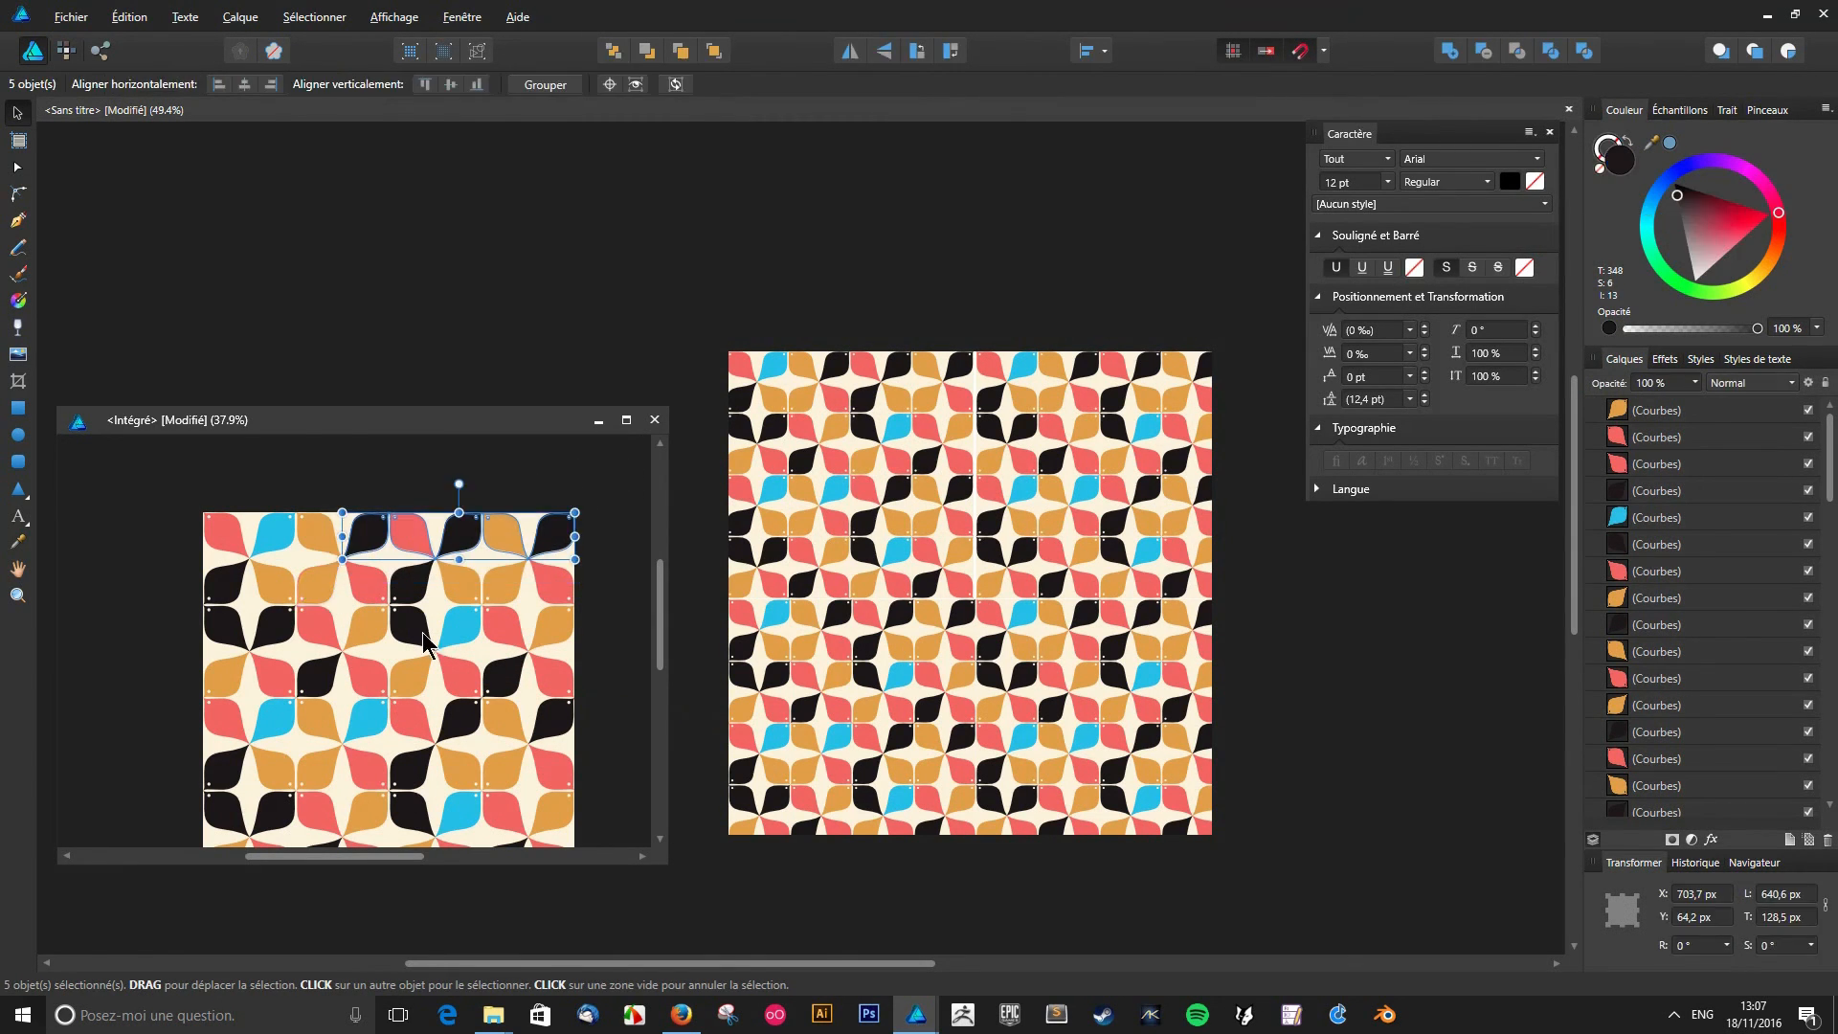
- Recolour the eight petals in the embedded pattern's upper-right corner to light green, hue 128, saturation 87, lightness 72
scroll(617, 547, "up", 3)
scroll(517, 586, "down", 3)
scroll(517, 586, "right", 1)
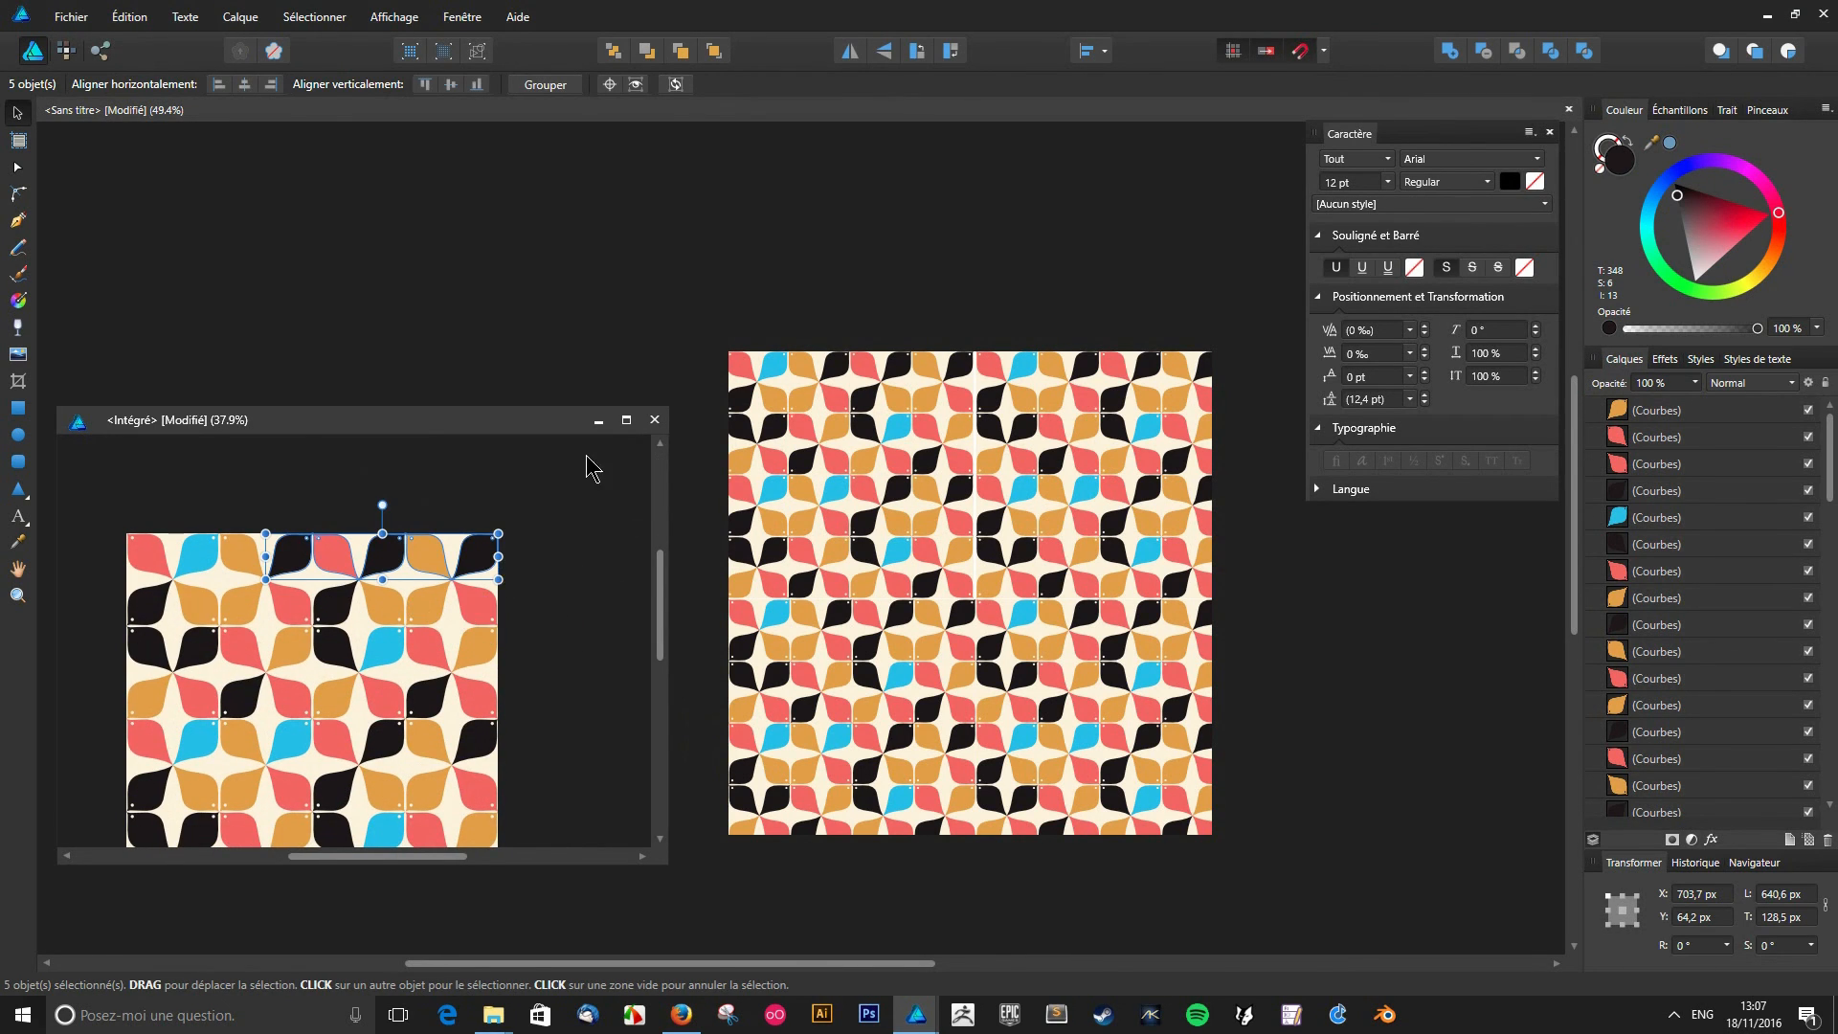
left_click_drag(586, 456, 322, 631)
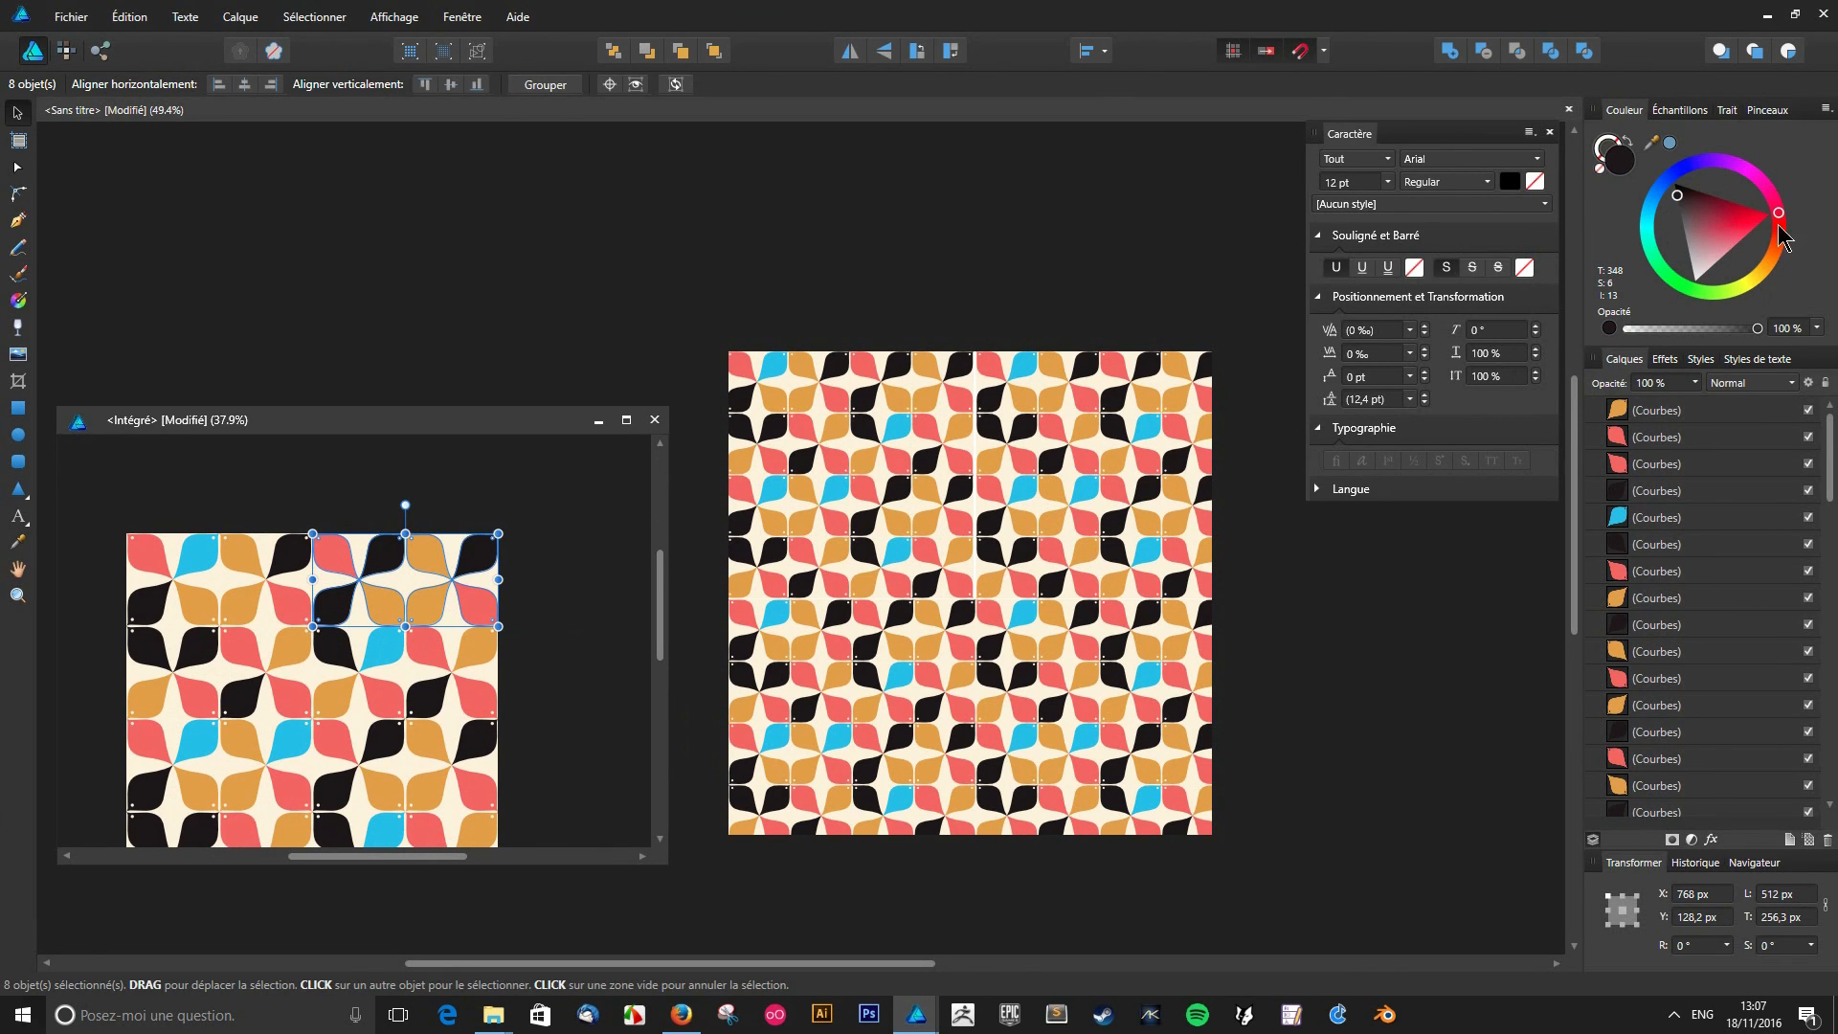
left_click_drag(1713, 278, 1560, 219)
left_click_drag(1674, 276, 1686, 223)
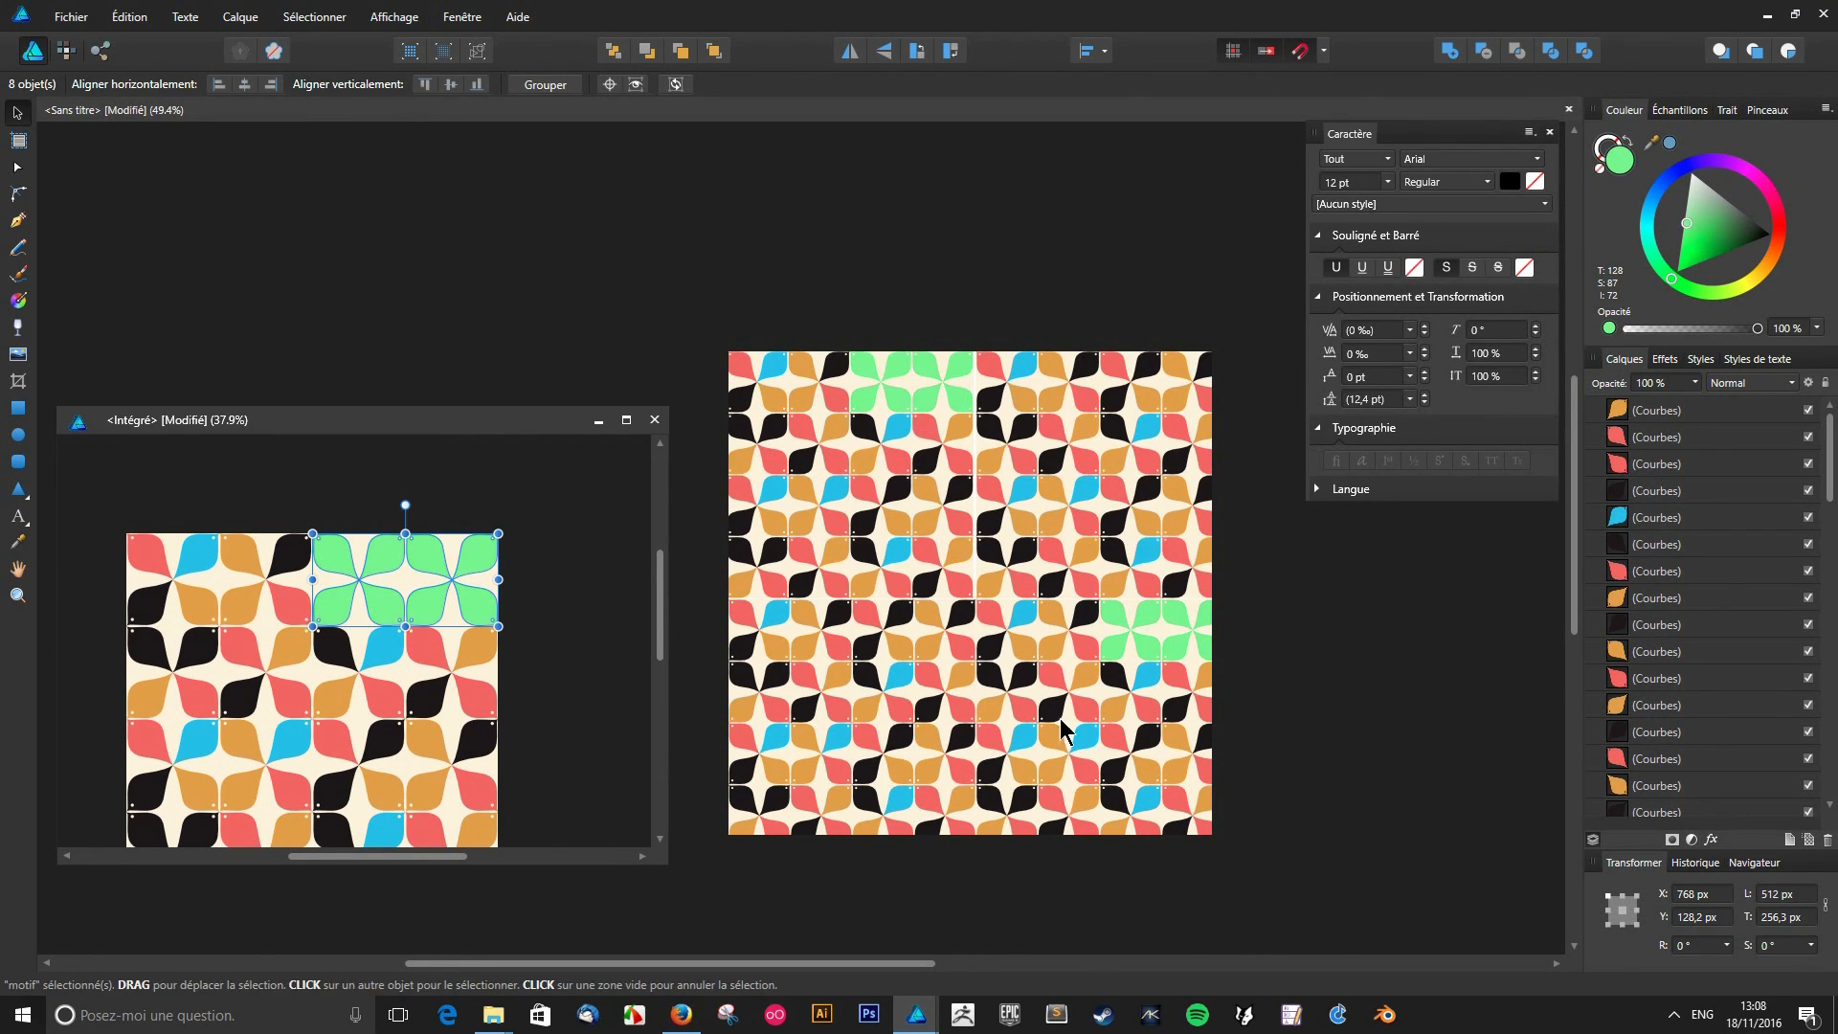
- Compare the composition's tiles with the embedded pattern to examine which copies follow its colour edits
left_click(906, 594)
left_click_drag(905, 595, 902, 595)
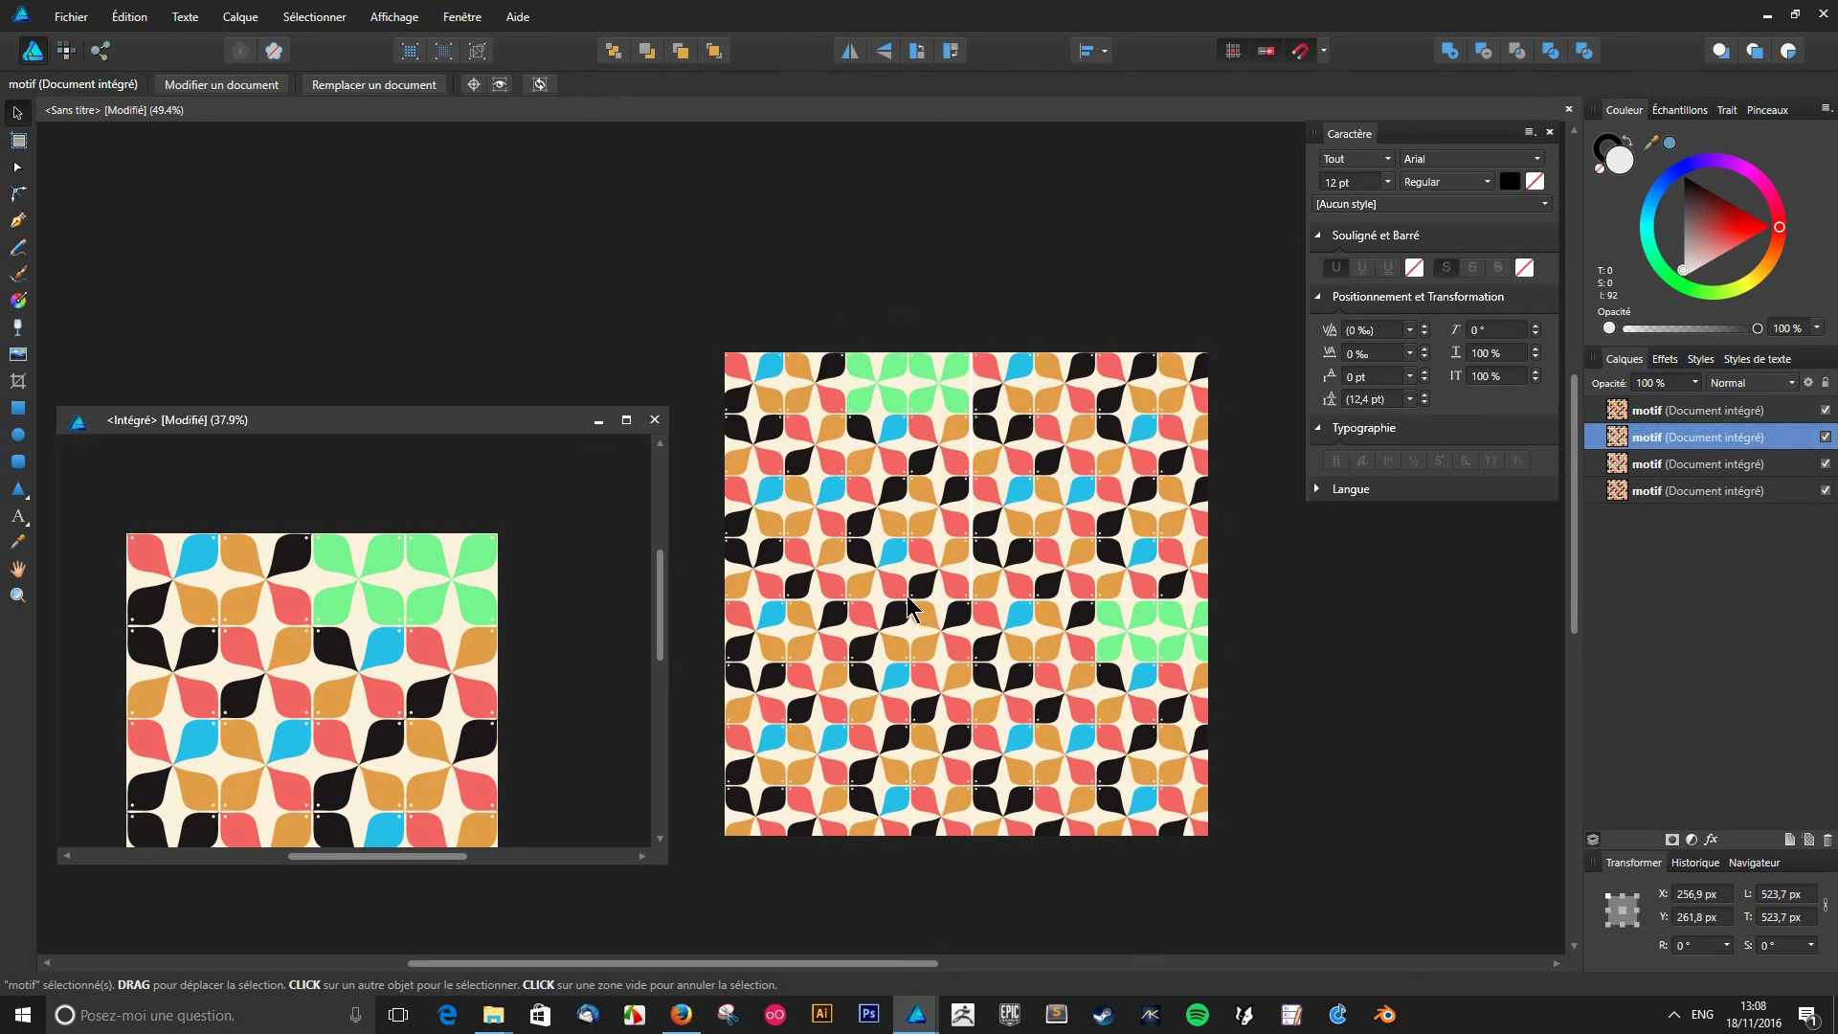
left_click(907, 651)
left_click(1160, 597)
left_click(1055, 645)
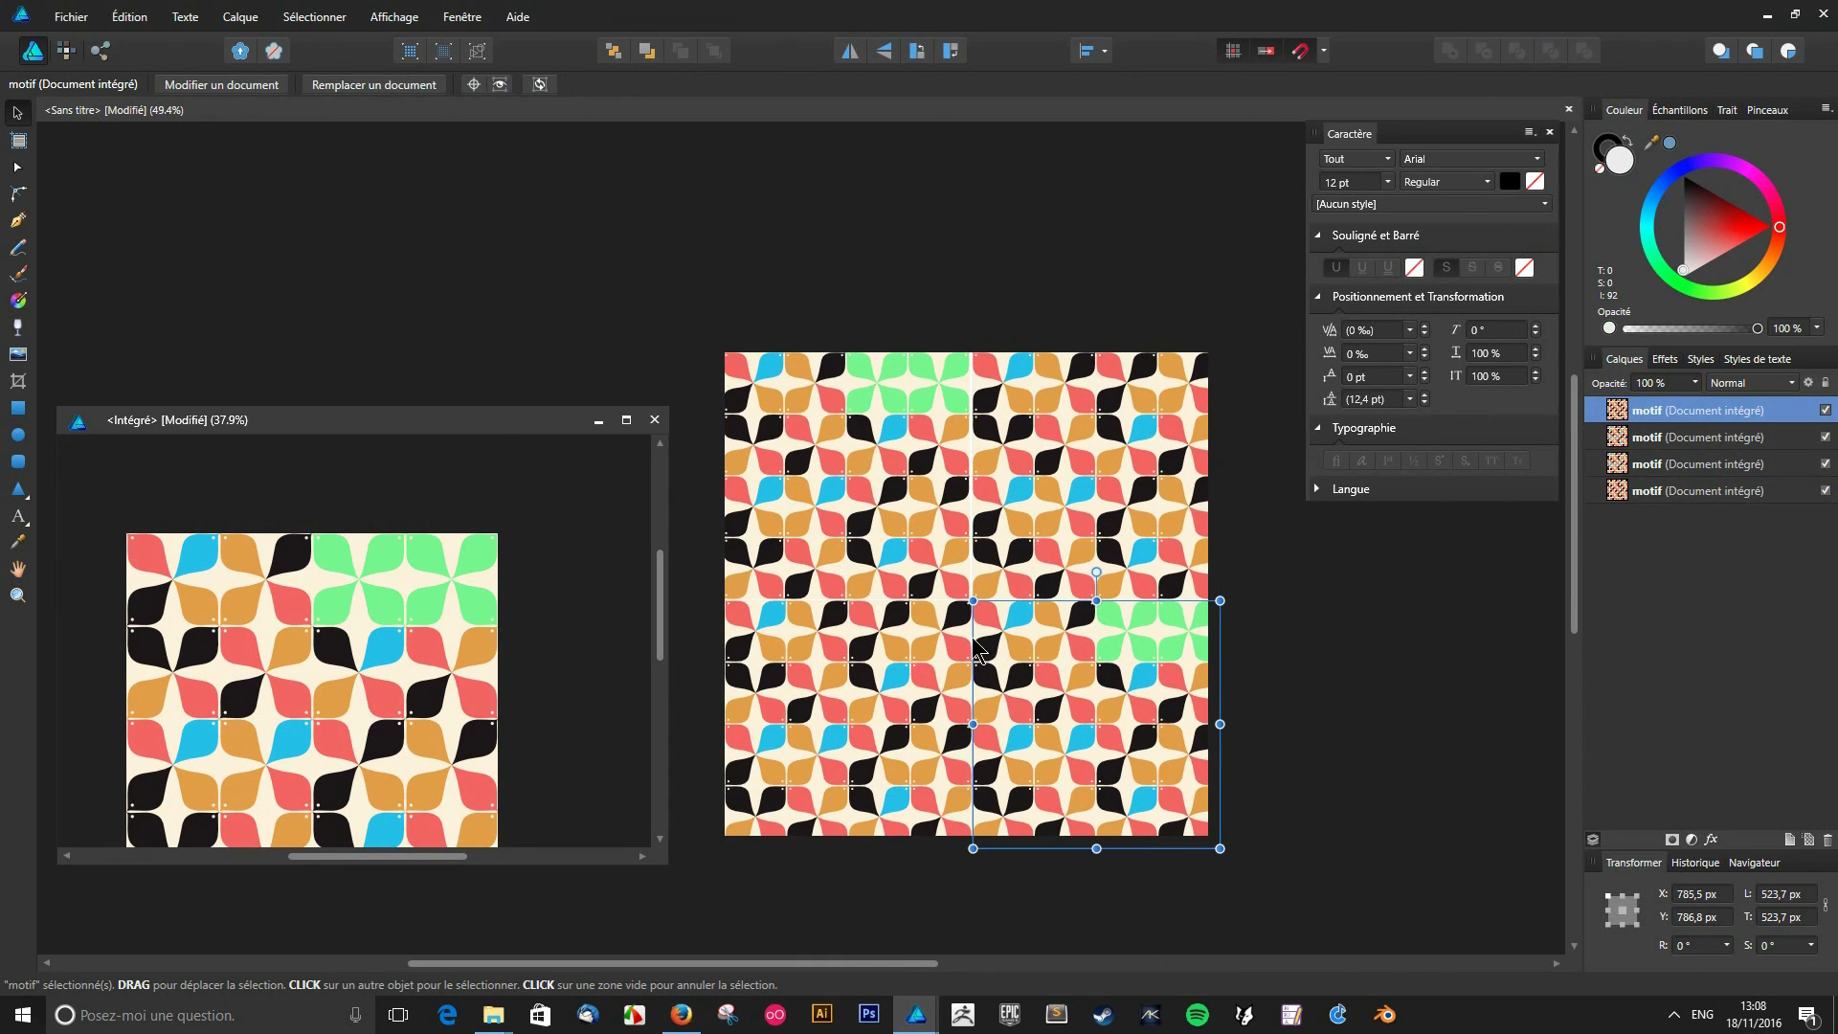
left_click(898, 615)
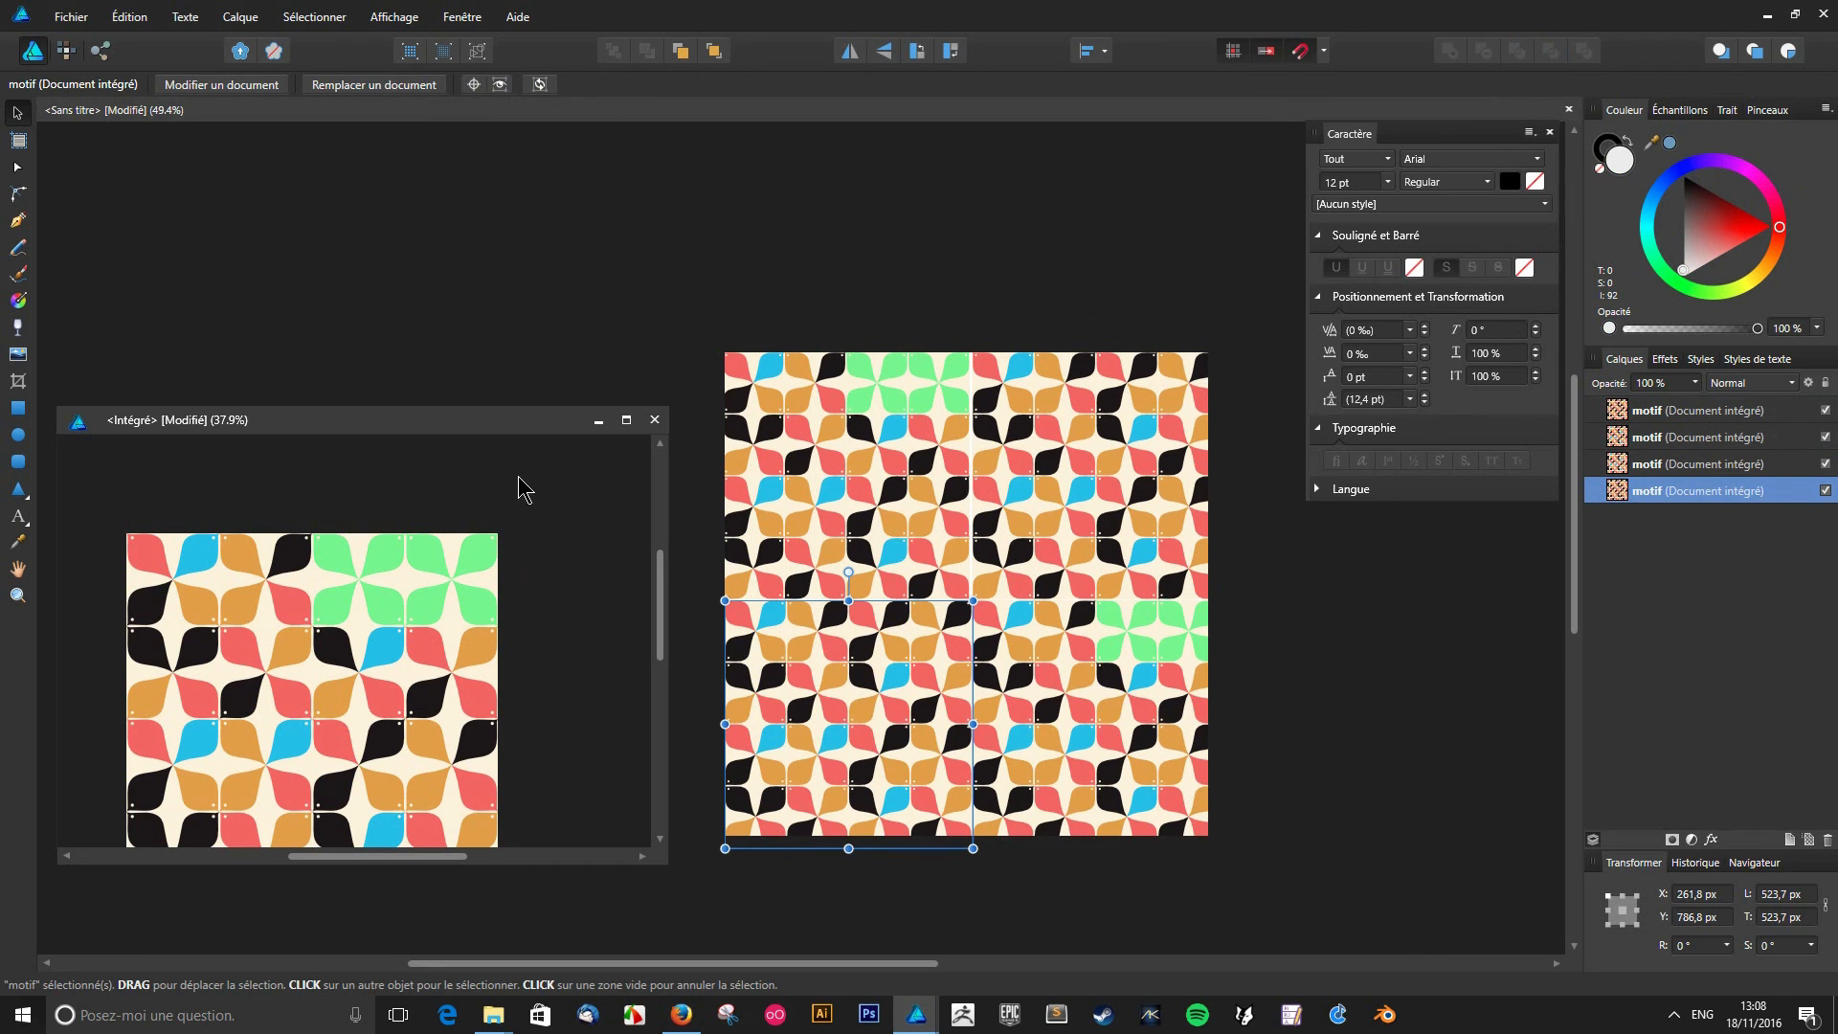
scroll(599, 451, "up", 1)
scroll(559, 545, "down", 6)
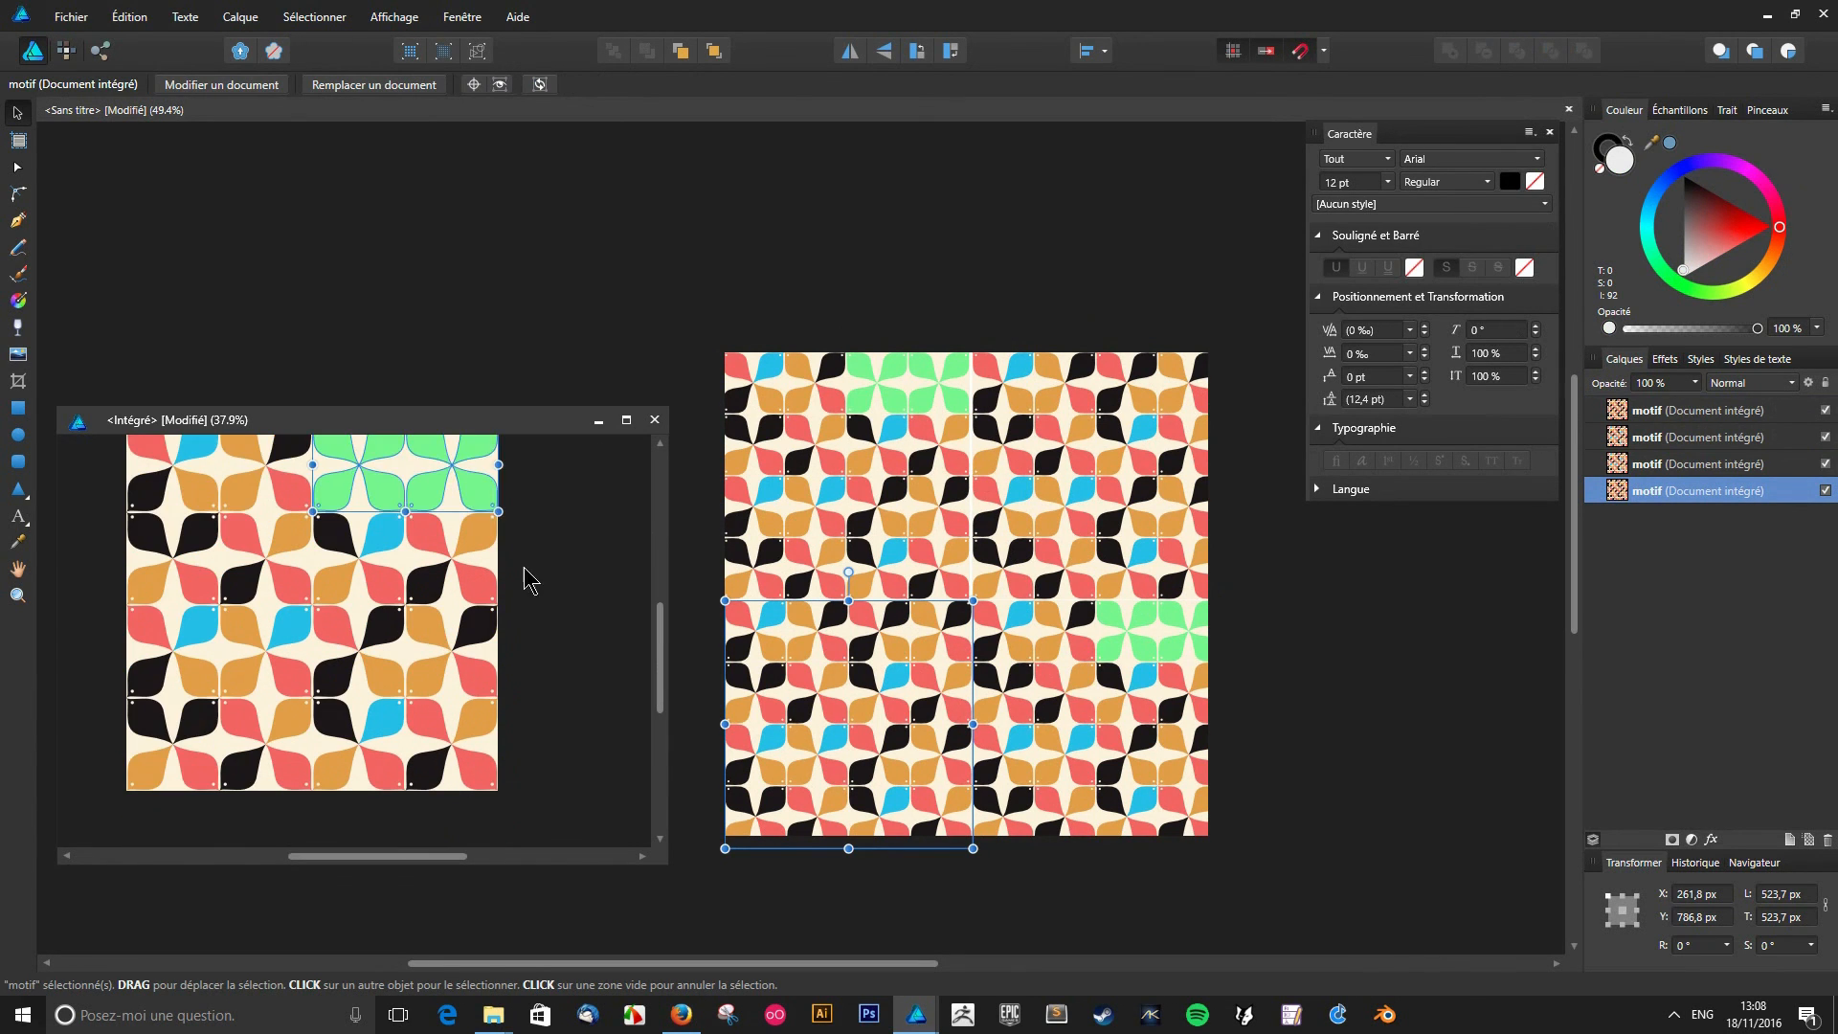
left_click(636, 644)
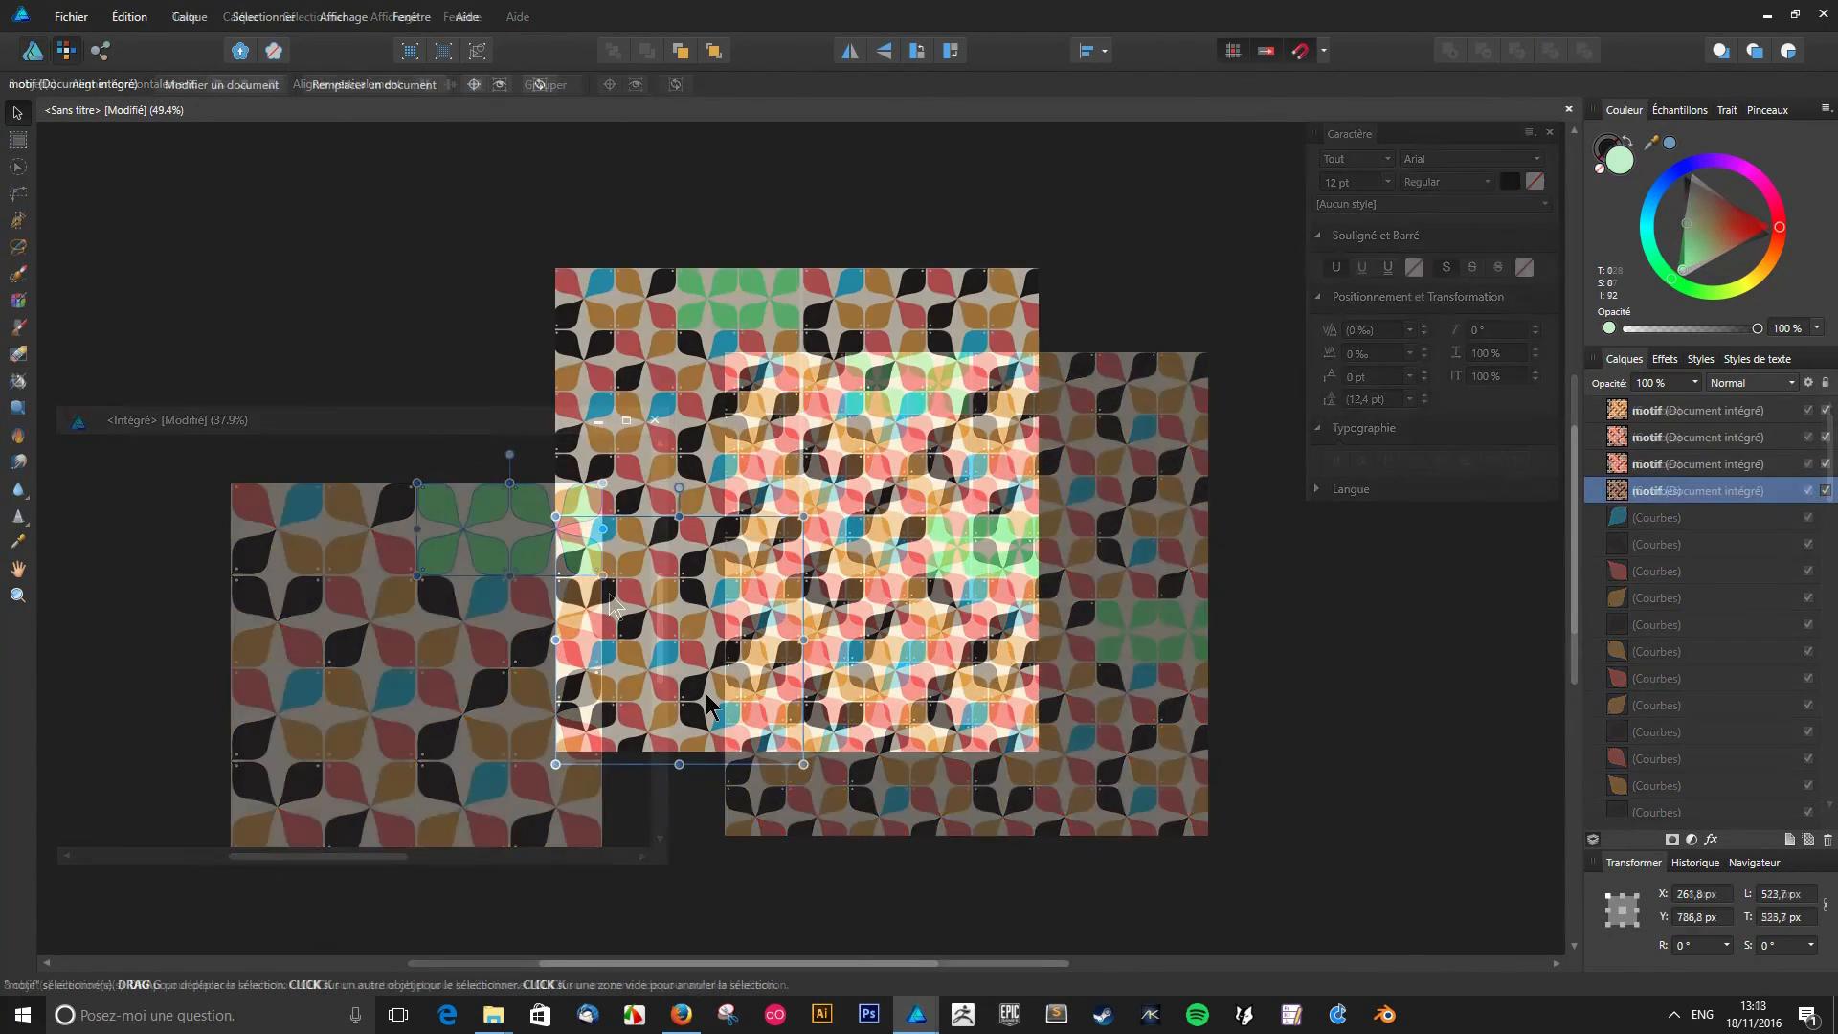